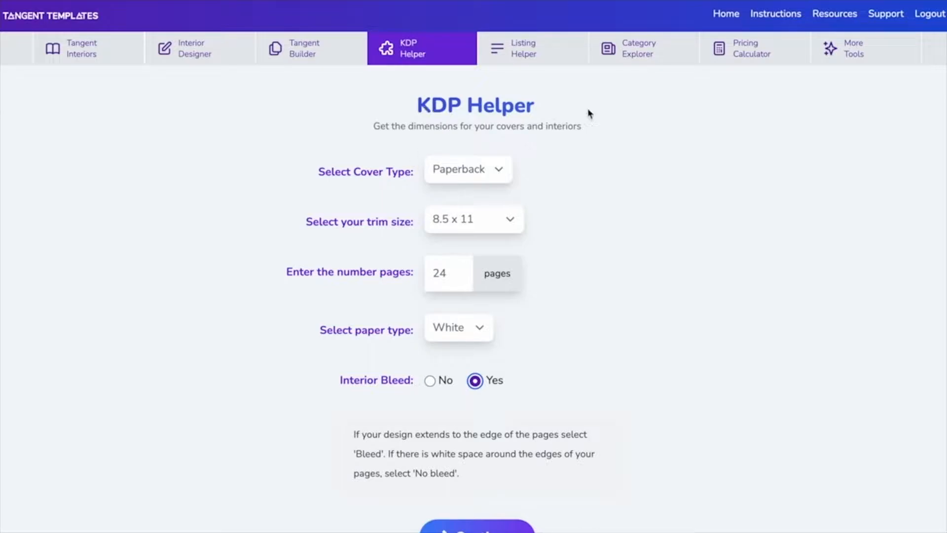
- Generate dimensions for an 8.5 x 11 paperback with 100 white pages and interior bleed, and look up the cover size for Canva
click(483, 177)
click(725, 167)
click(454, 276)
double_click(454, 275)
text(100)
click(801, 269)
click(430, 521)
scroll(588, 270, down, 3)
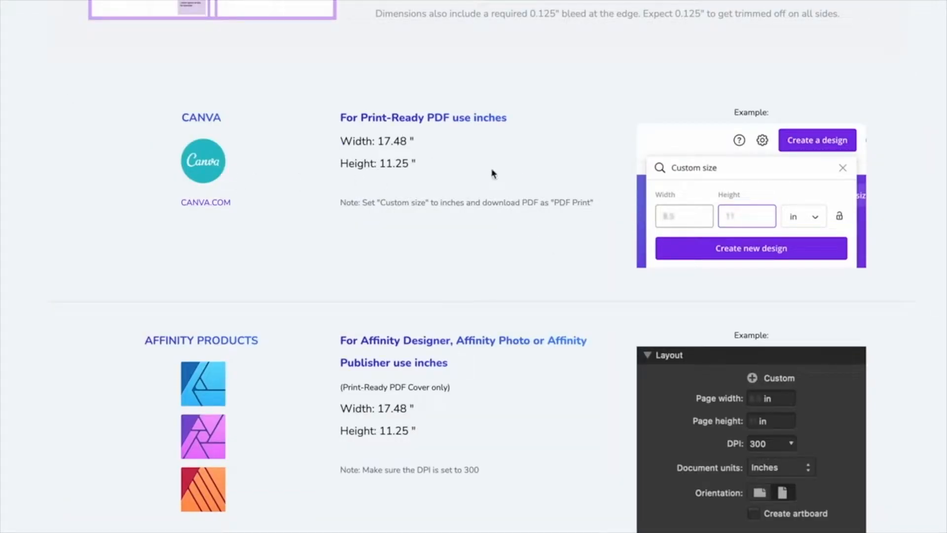
scroll(533, 248, down, 2)
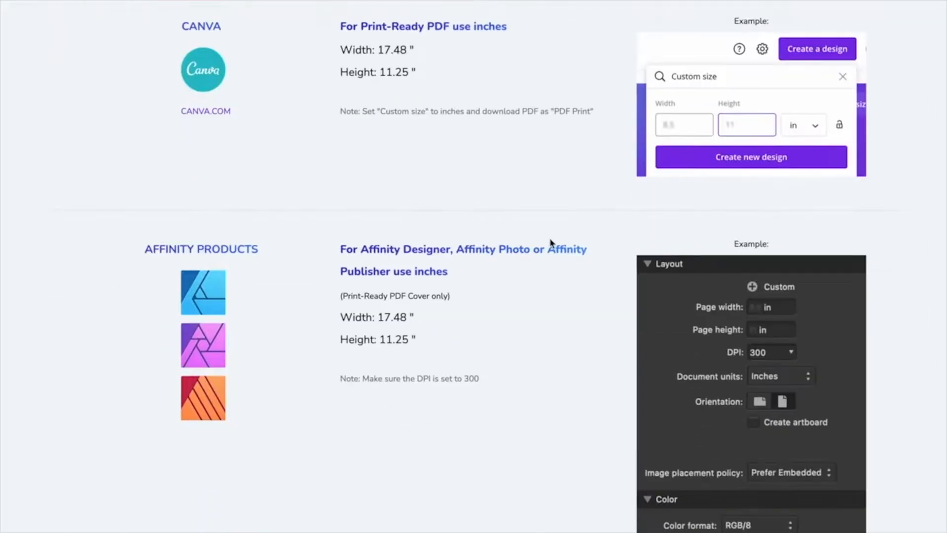
scroll(551, 242, down, 1)
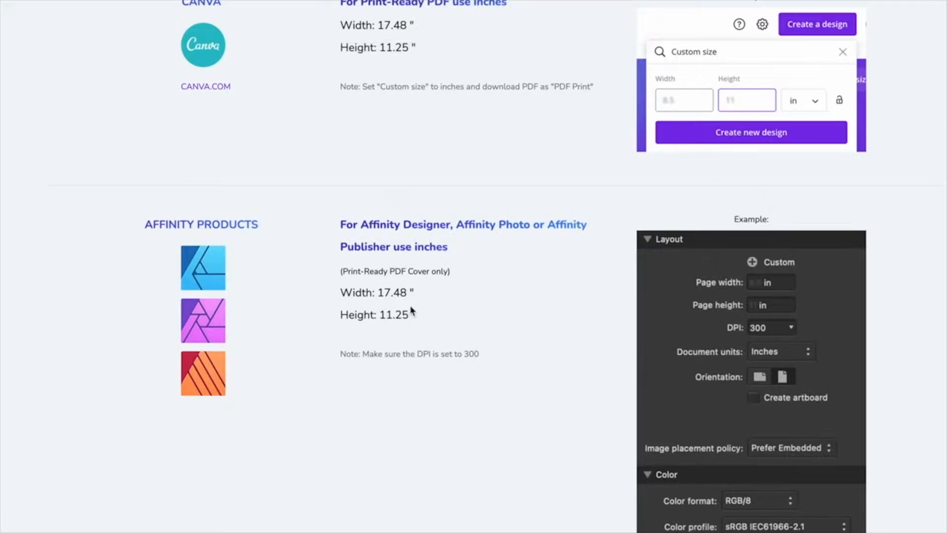
scroll(582, 311, up, 2)
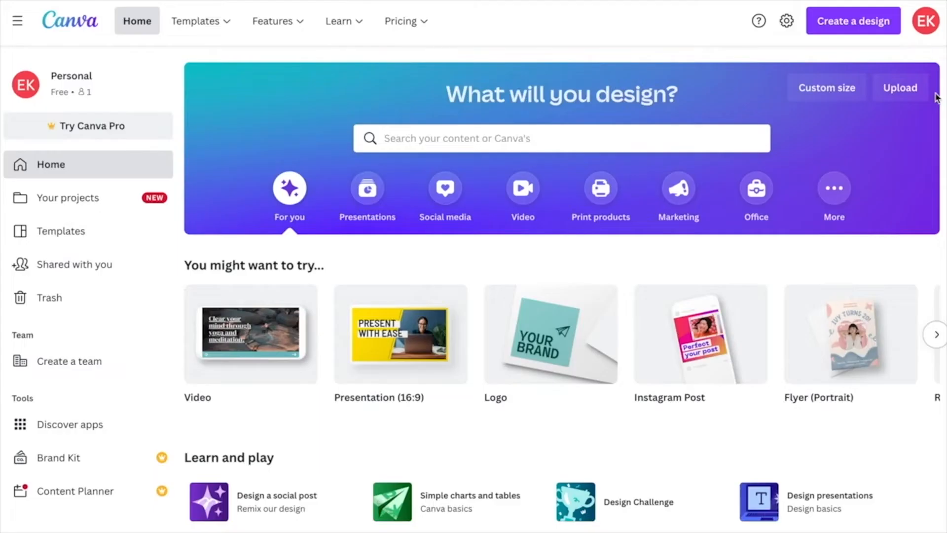
- Switch to Canva and create a custom-size design 17.48 in wide and 11.25 in high
click(835, 98)
click(818, 152)
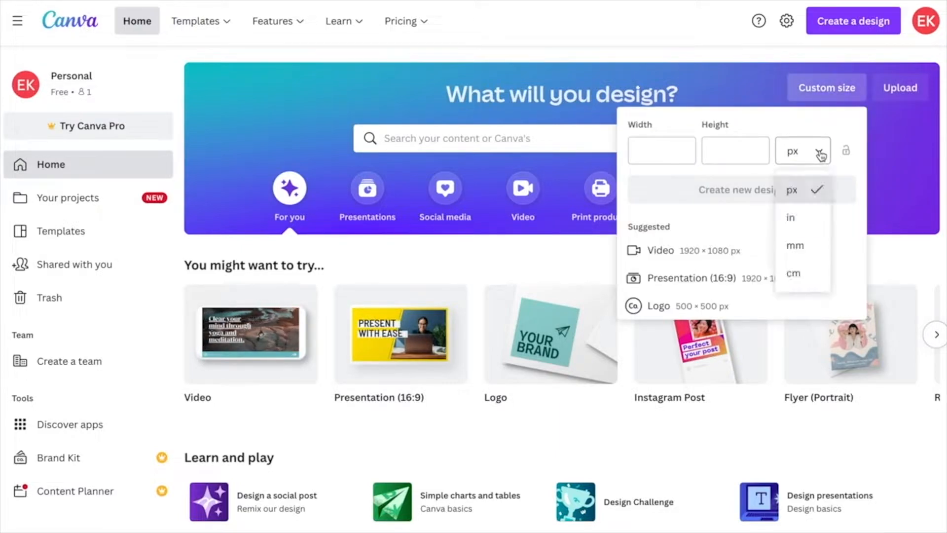
click(791, 217)
click(661, 150)
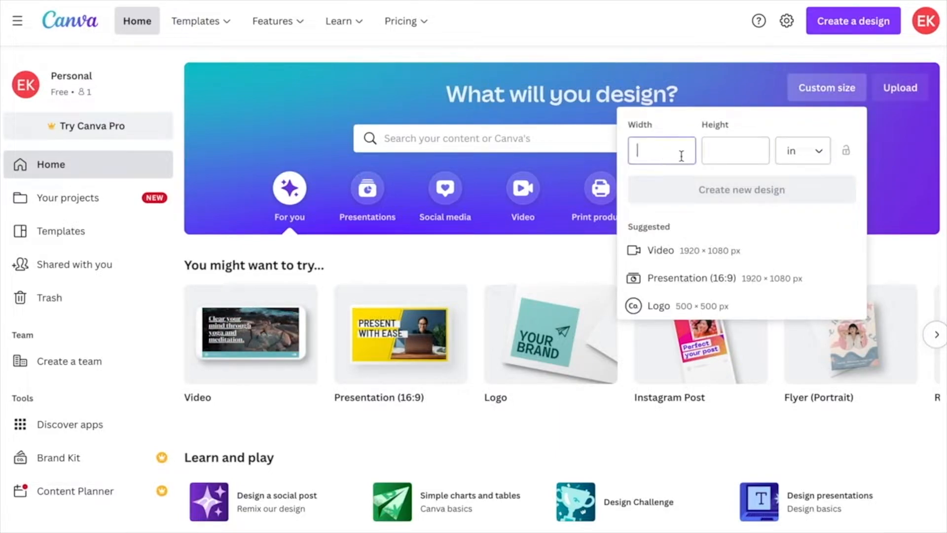
text(17.48)
key(Tab)
text(11.25)
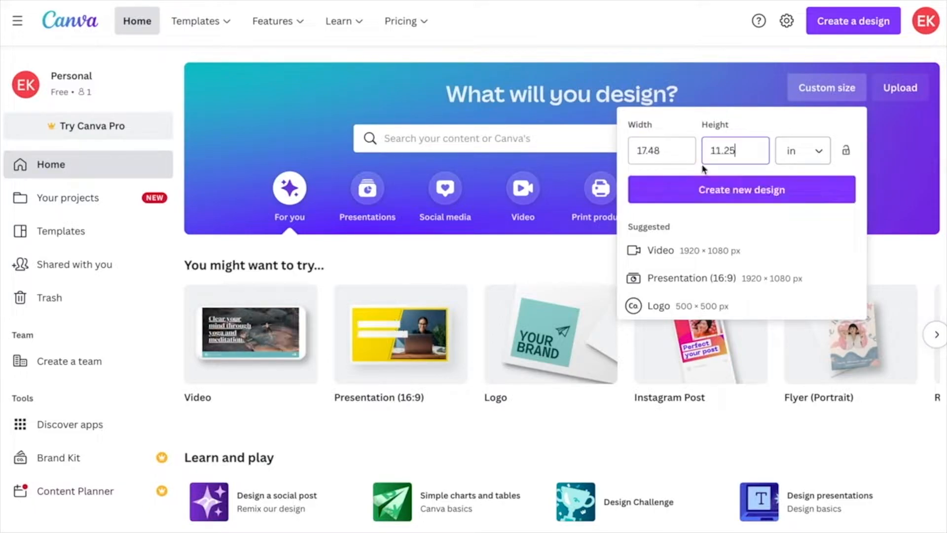
click(737, 192)
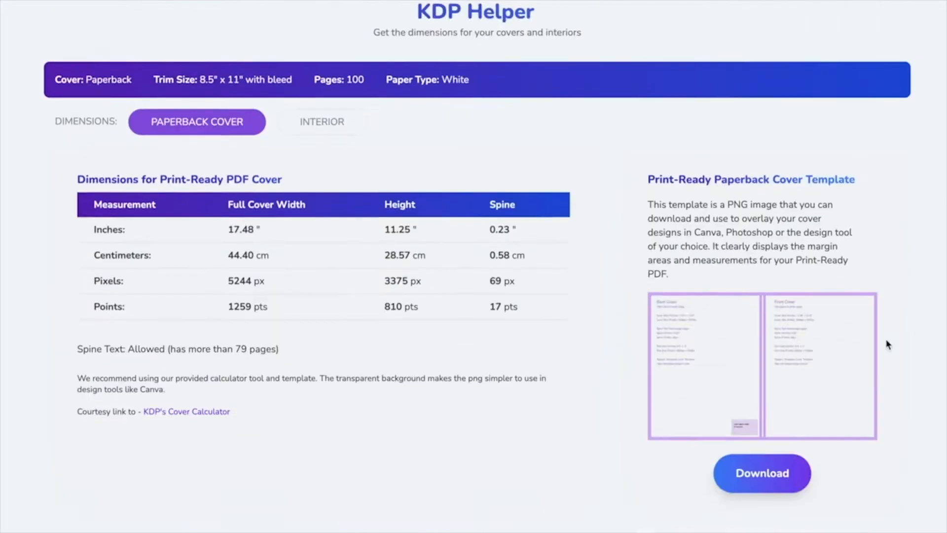
- Place the paperback cover template image so it fills the whole cover page, and title the design "Cover Design"
scroll(766, 413, down, 1)
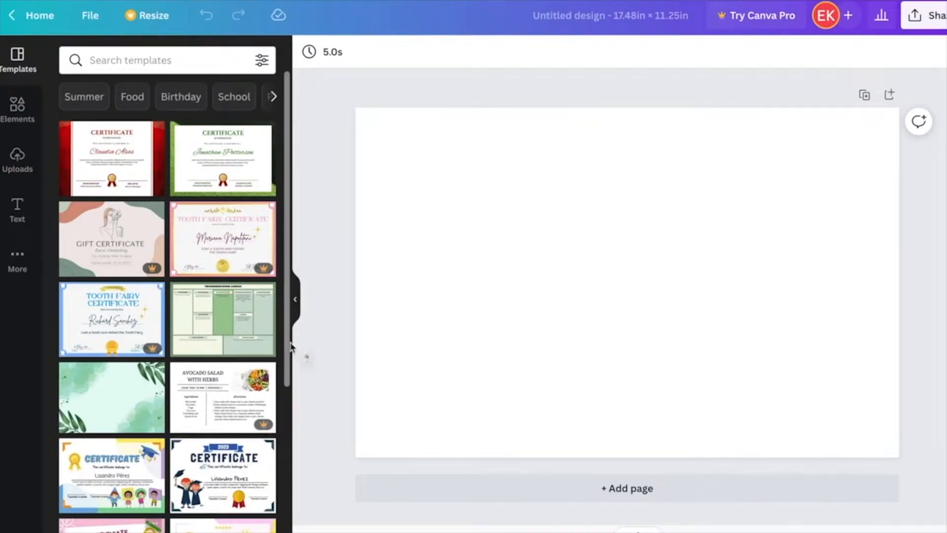
drag(291, 348, 186, 321)
drag(489, 241, 461, 232)
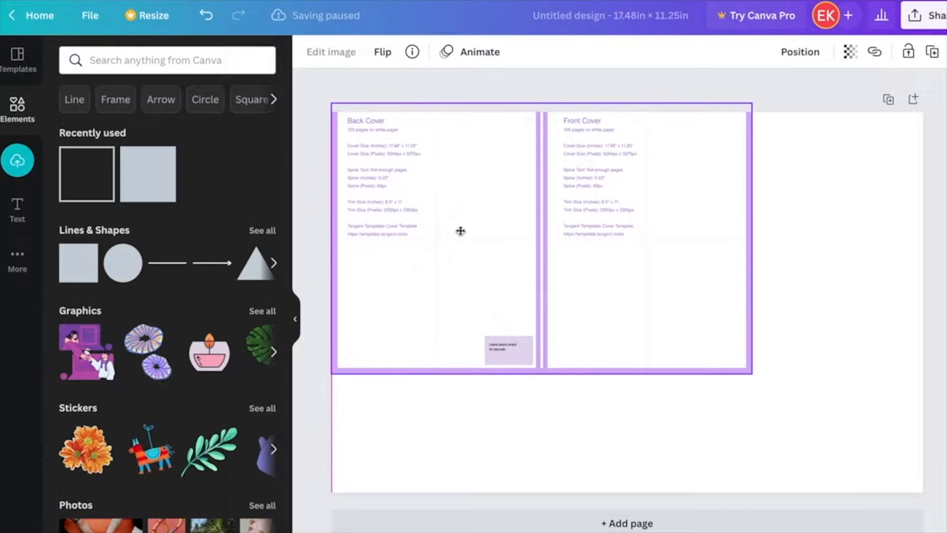
drag(753, 383, 927, 493)
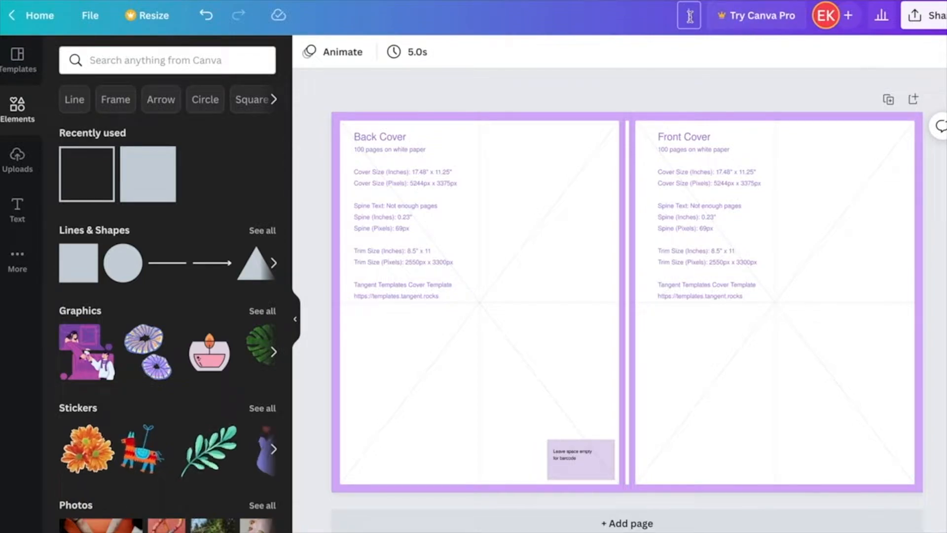
text(Cover Design)
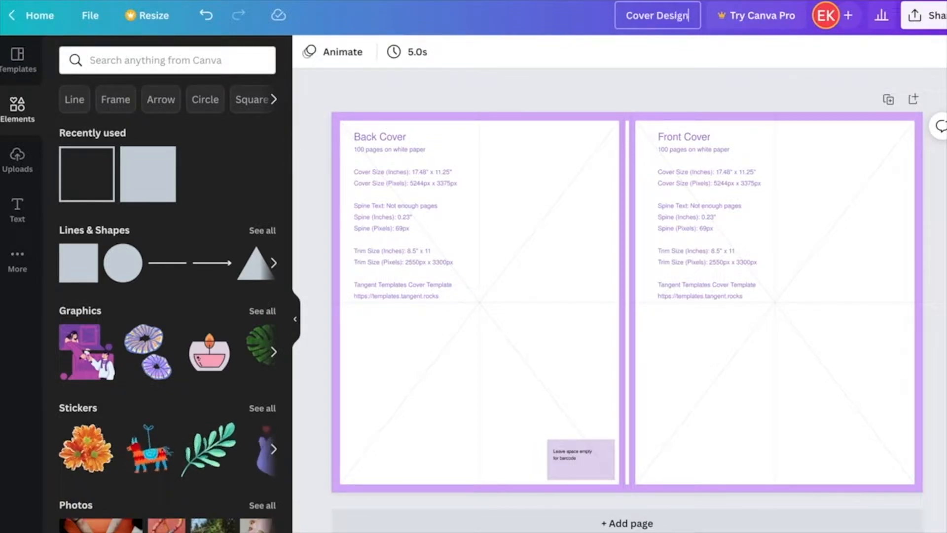
key(Return)
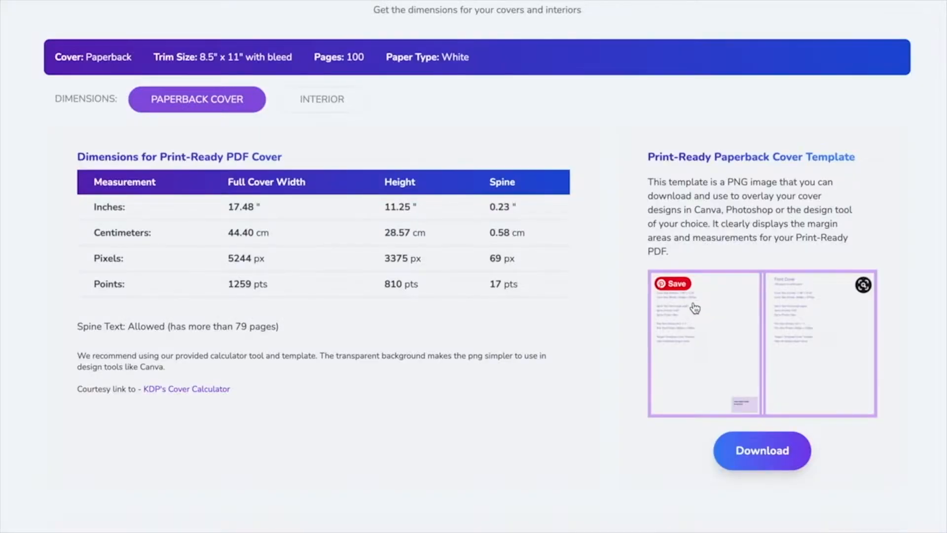
- Look up the interior dimensions in KDP Helper and create a Canva design 8.625 in wide and 11.25 in high
mouse_move(690, 287)
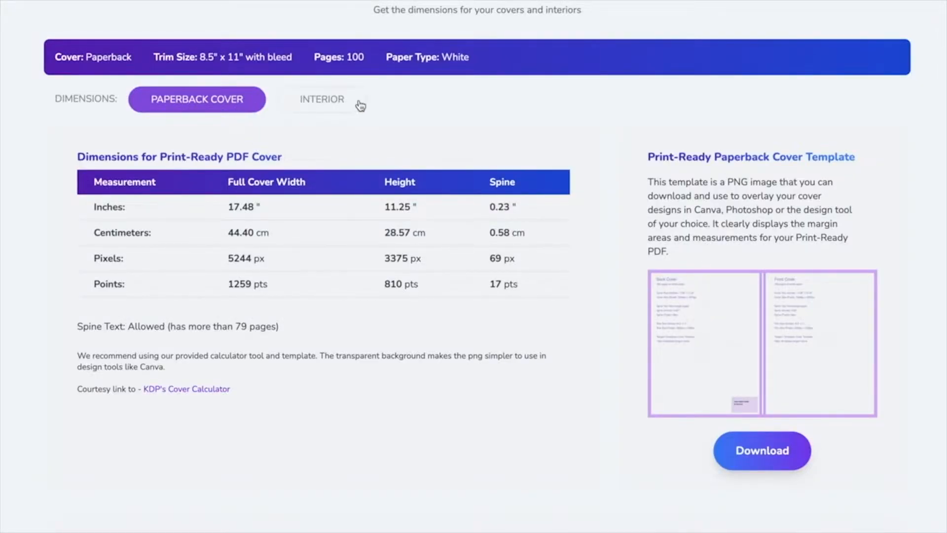
click(334, 103)
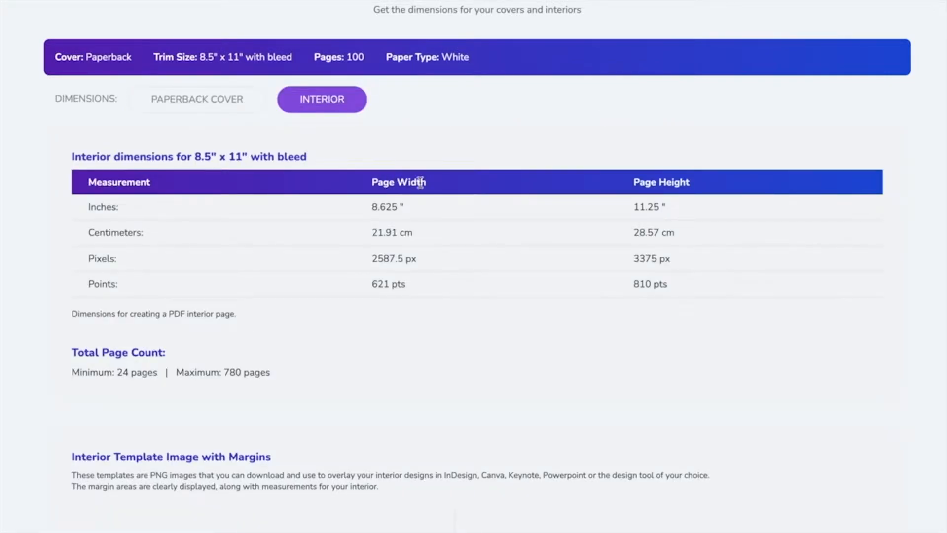
scroll(420, 182, down, 5)
scroll(435, 188, down, 10)
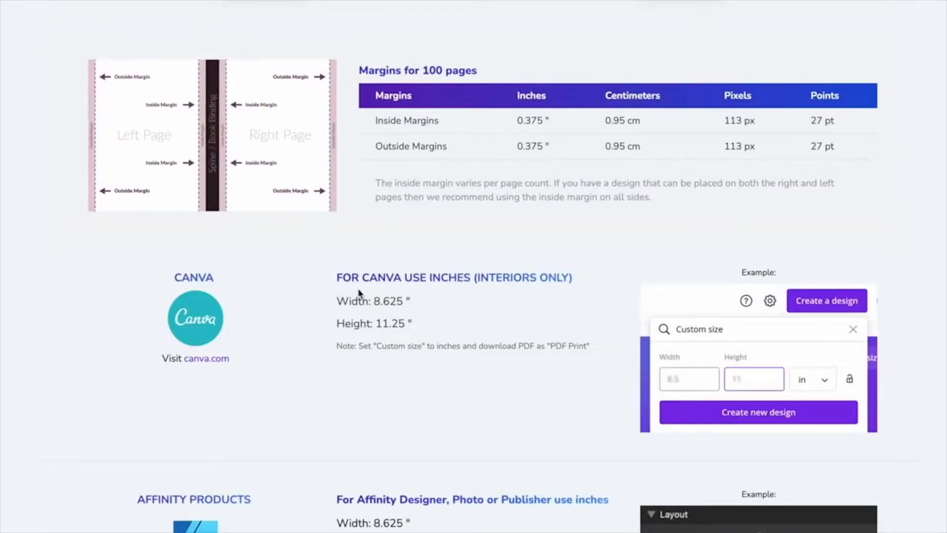
scroll(469, 332, down, 5)
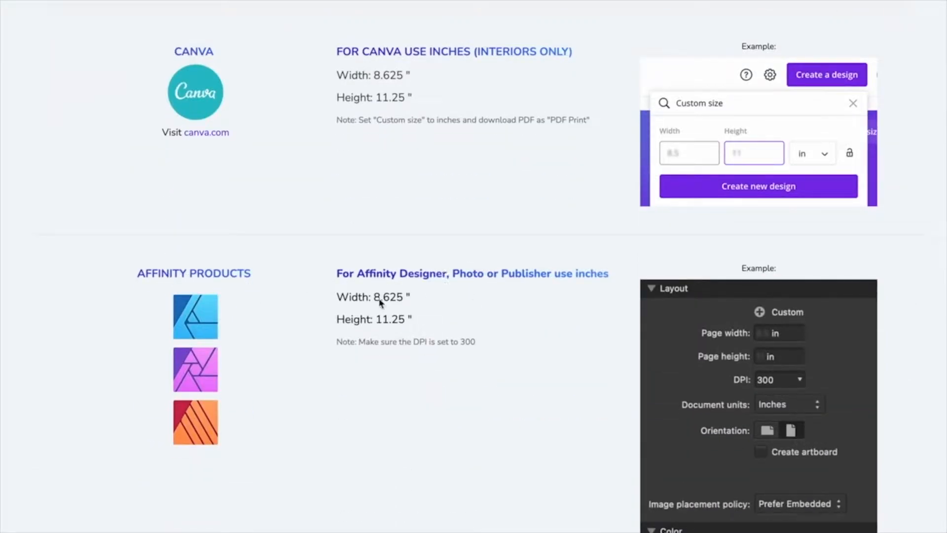
scroll(450, 291, up, 2)
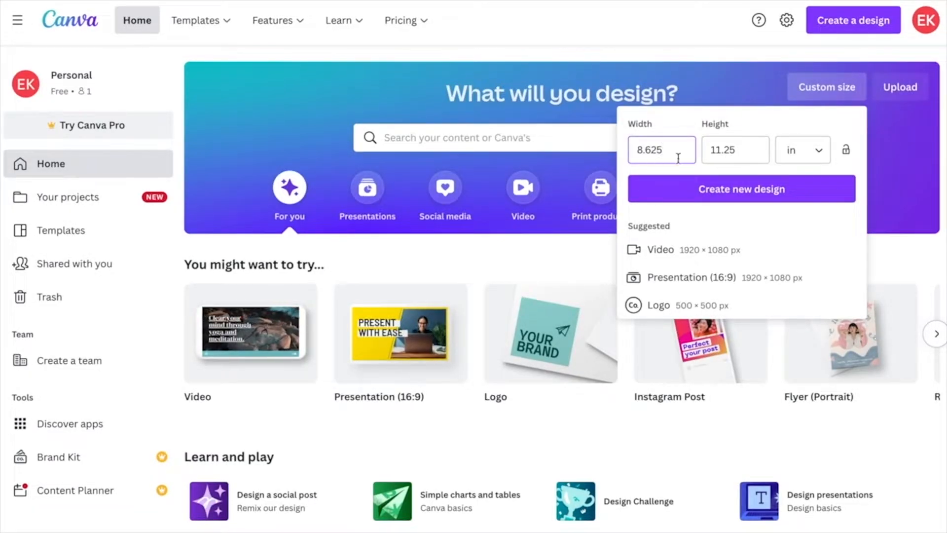
click(744, 159)
click(762, 189)
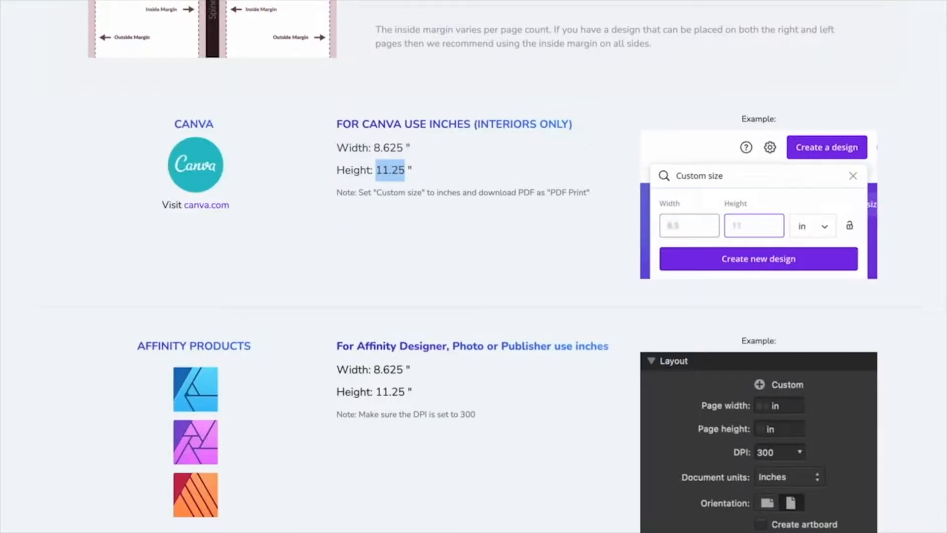
- Place the interior margin template image on the new Canva page and enlarge it to fill the page
scroll(585, 281, up, 9)
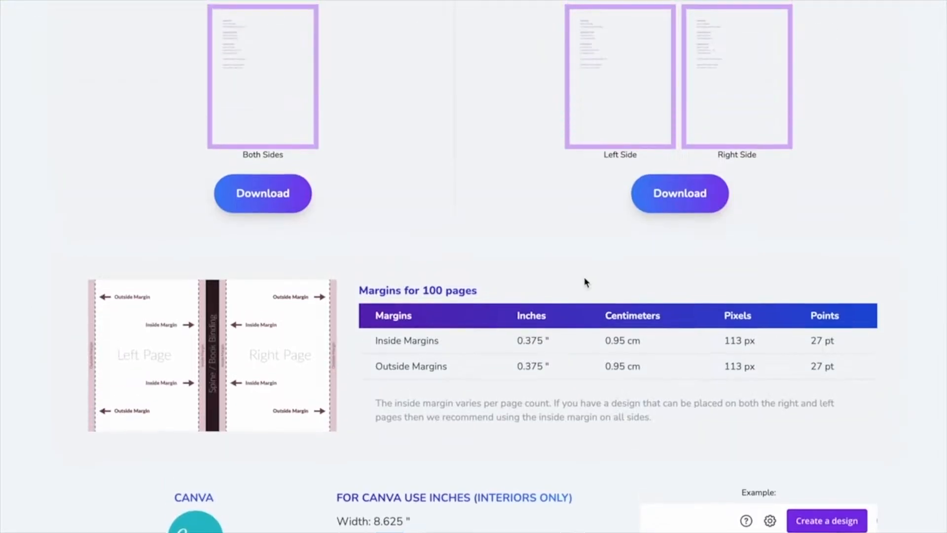
scroll(585, 281, up, 1)
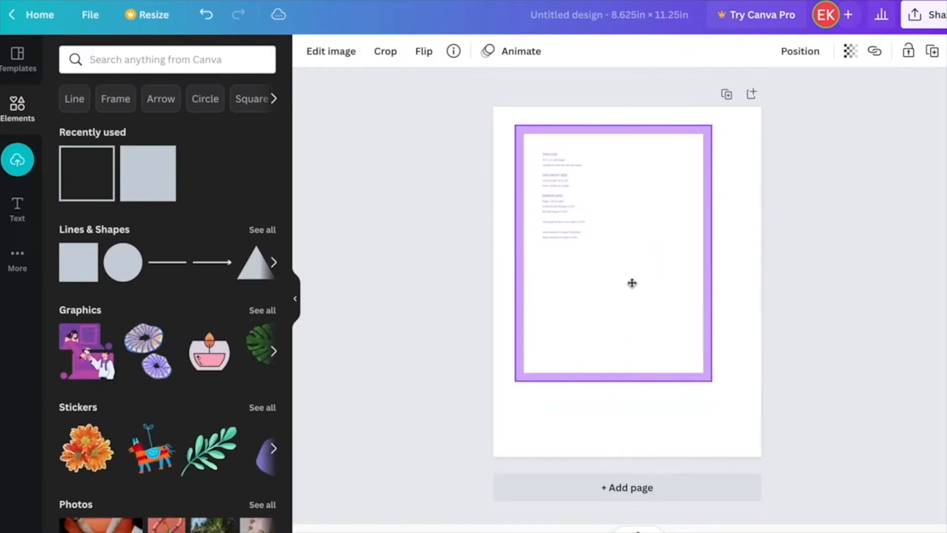
drag(632, 283, 613, 268)
drag(690, 364, 776, 451)
click(856, 417)
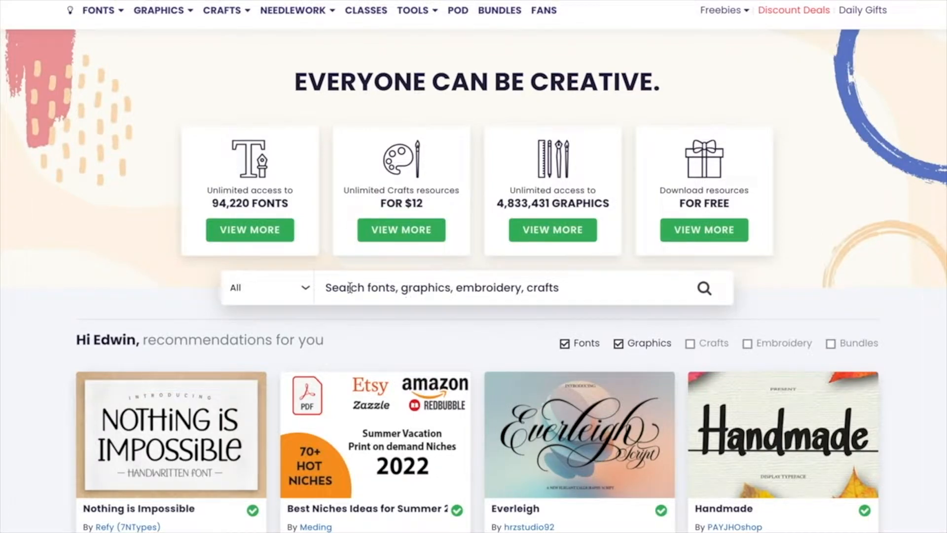
- Search Creative Fabrica for "mandala" and filter the results by the Print On Demand special license
click(475, 289)
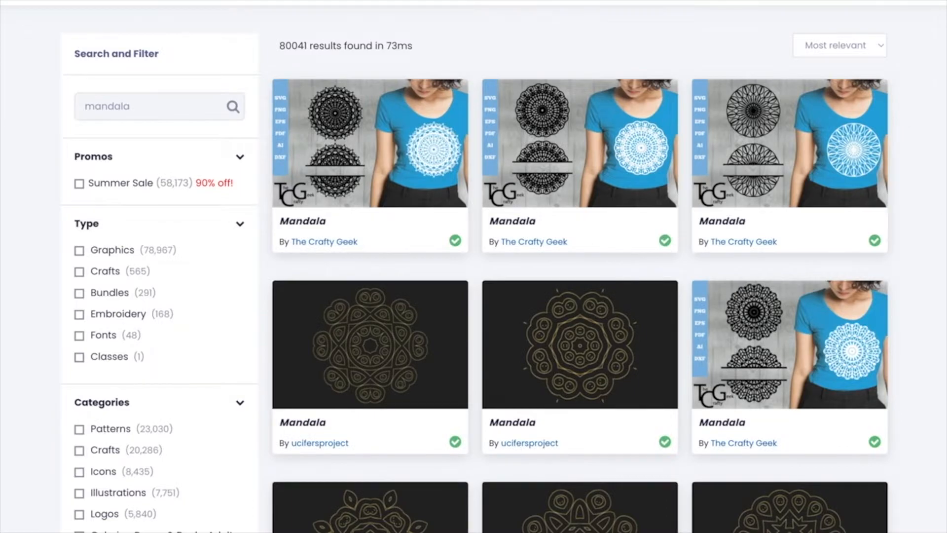
scroll(473, 266, down, 7)
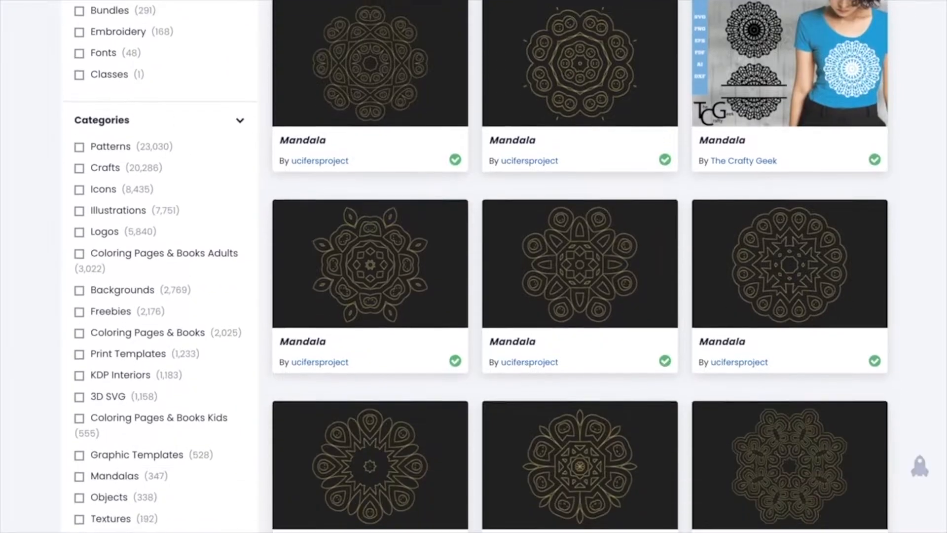
scroll(473, 267, down, 3)
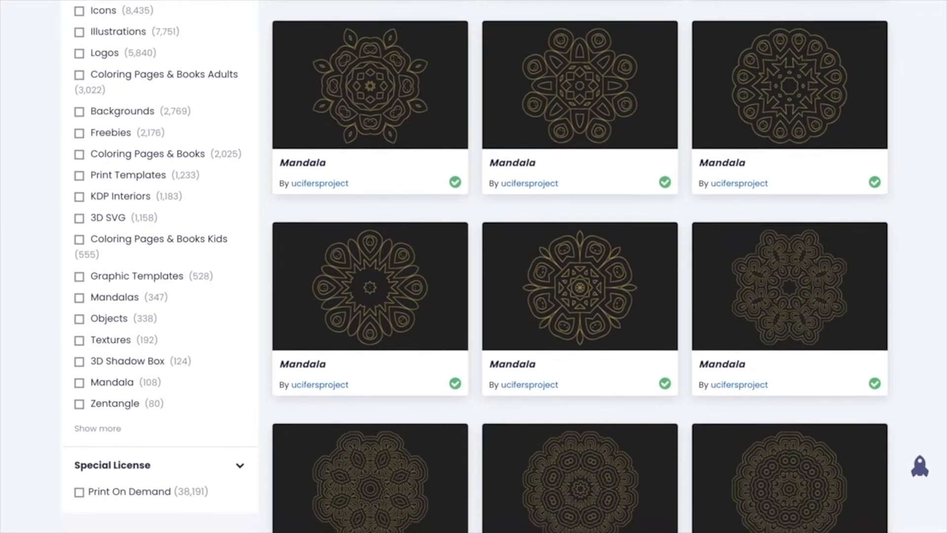
scroll(473, 267, down, 4)
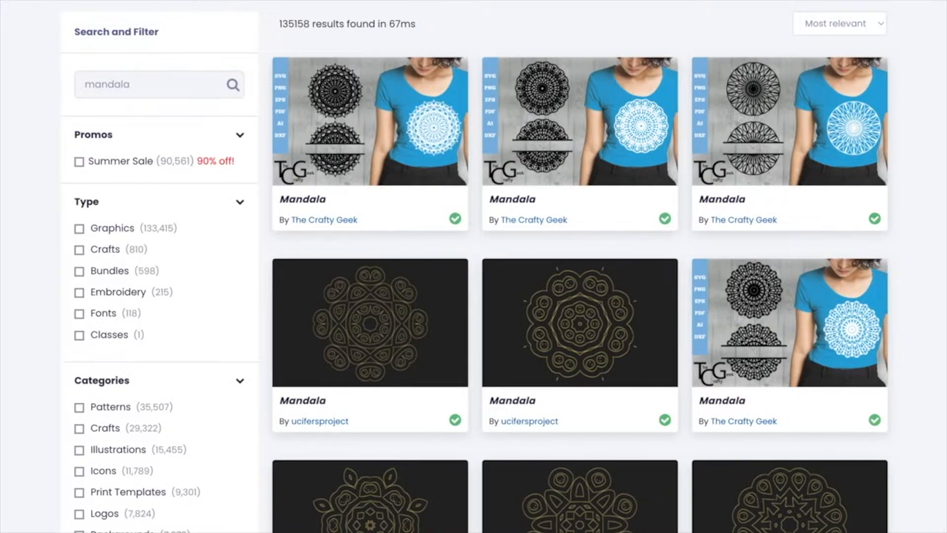
scroll(474, 266, down, 9)
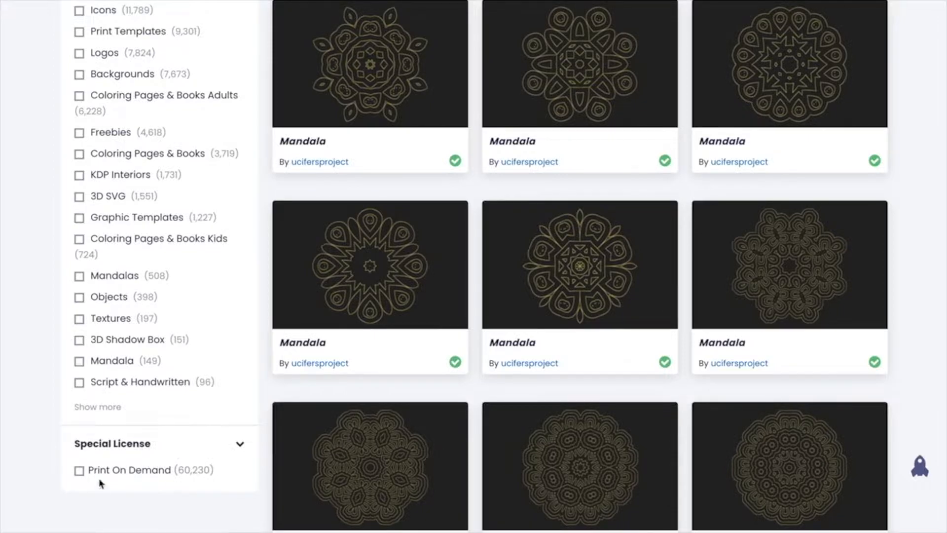
click(80, 471)
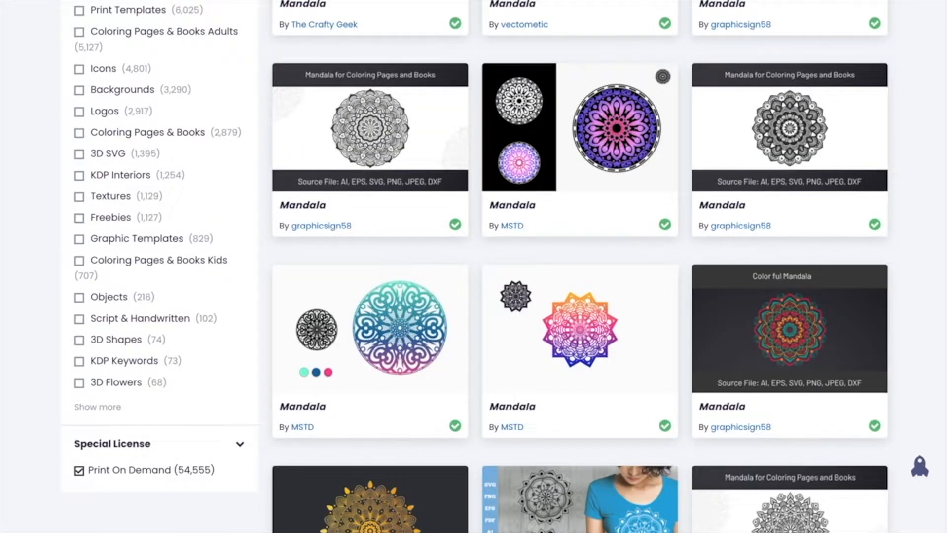
- Inspect the black line-art mandala on the light grey background, and sort the filtered mandala results by newest first
scroll(473, 266, up, 6)
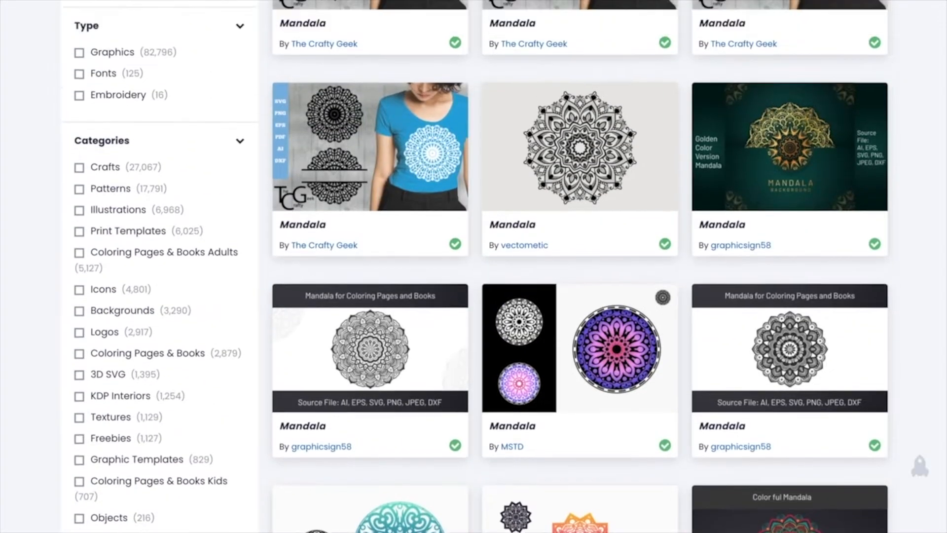
scroll(473, 267, up, 3)
scroll(473, 266, down, 2)
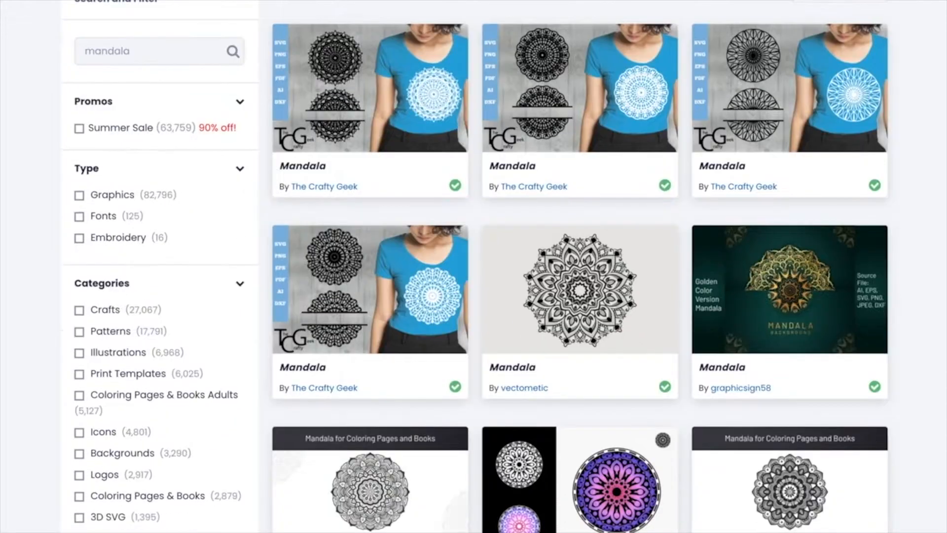
scroll(474, 266, down, 3)
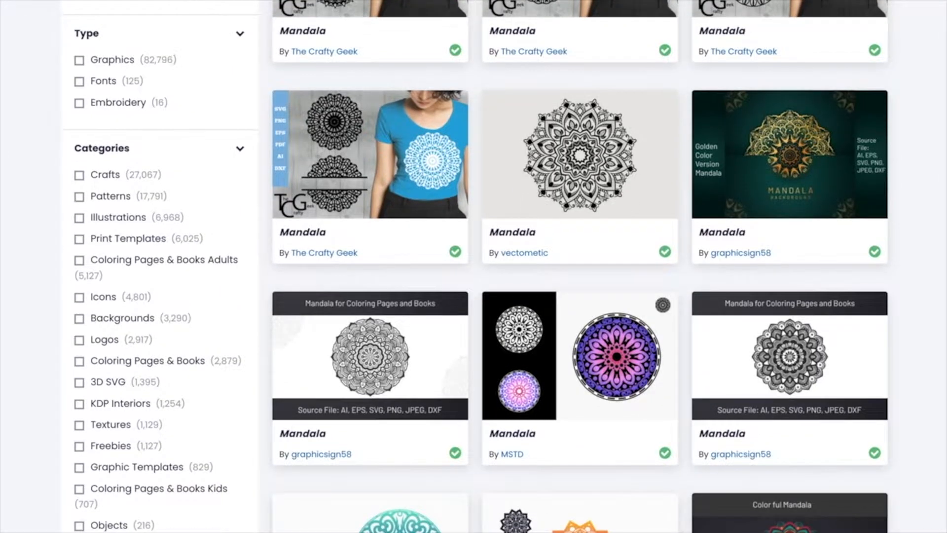
scroll(473, 267, down, 1)
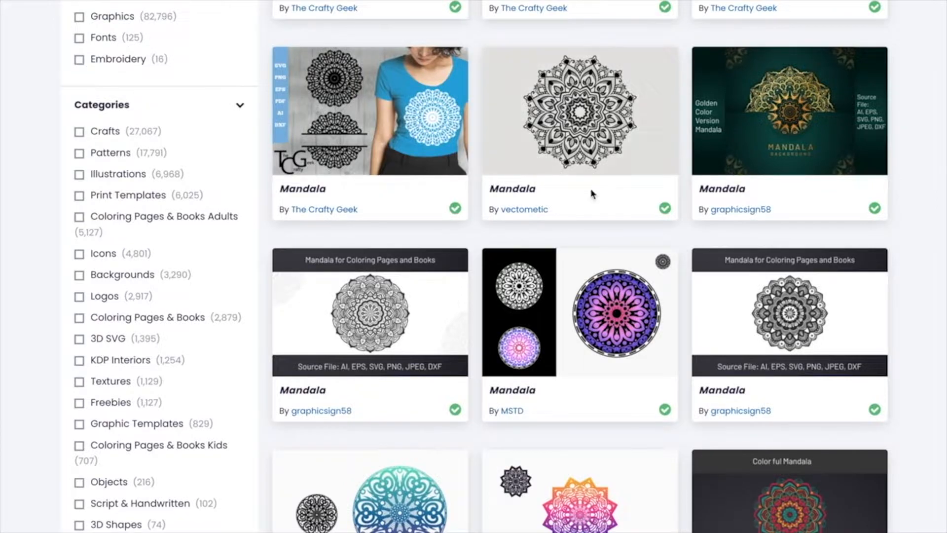
click(619, 152)
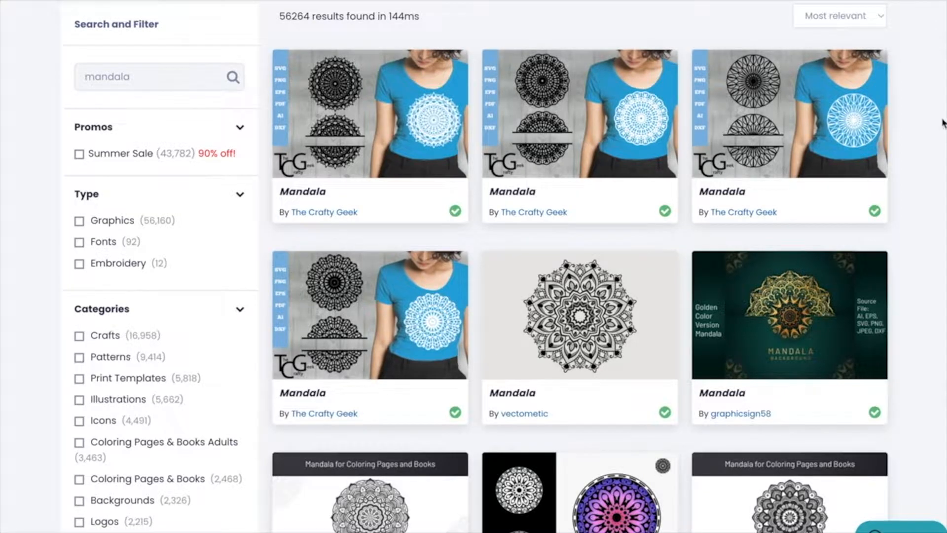
click(881, 16)
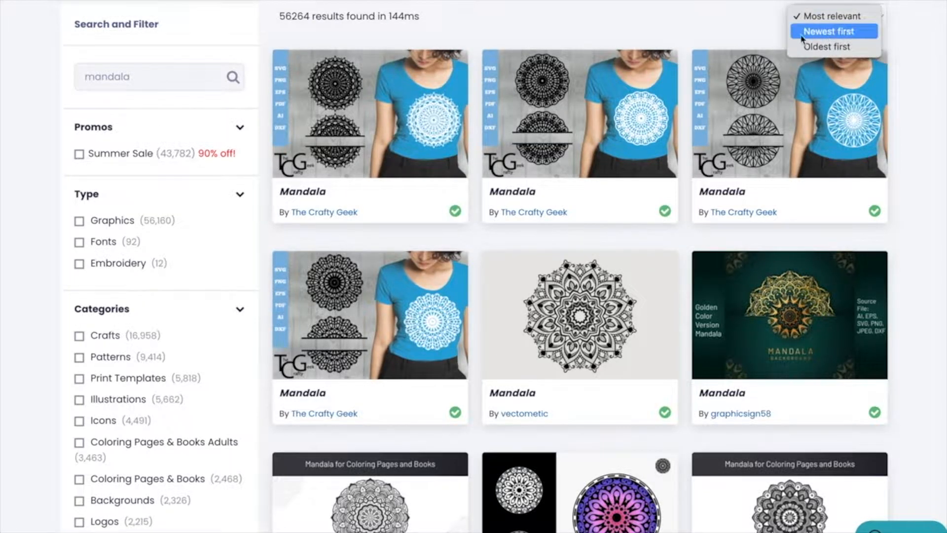
click(829, 31)
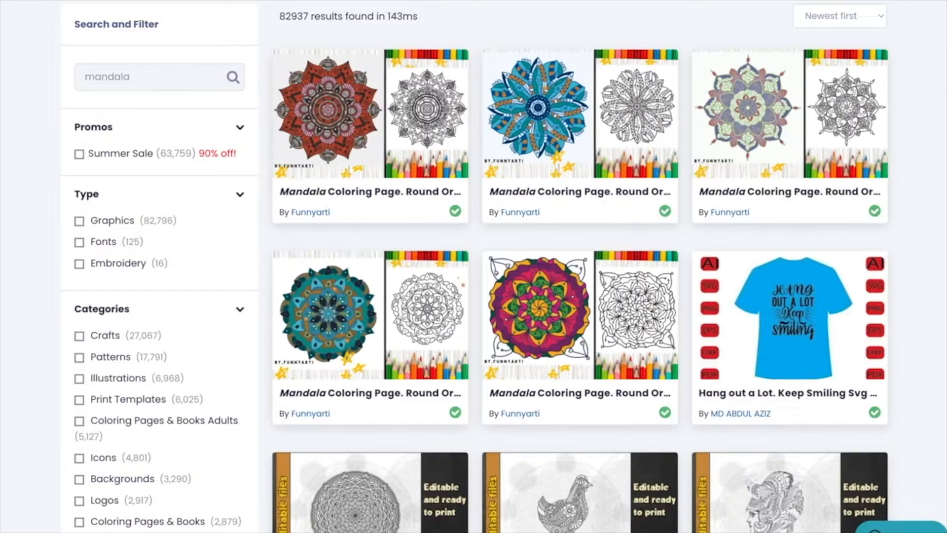
- Find the About Luxury Mandala Design Vol. 3 pack in the mandala results and download it
scroll(356, 59, down, 2)
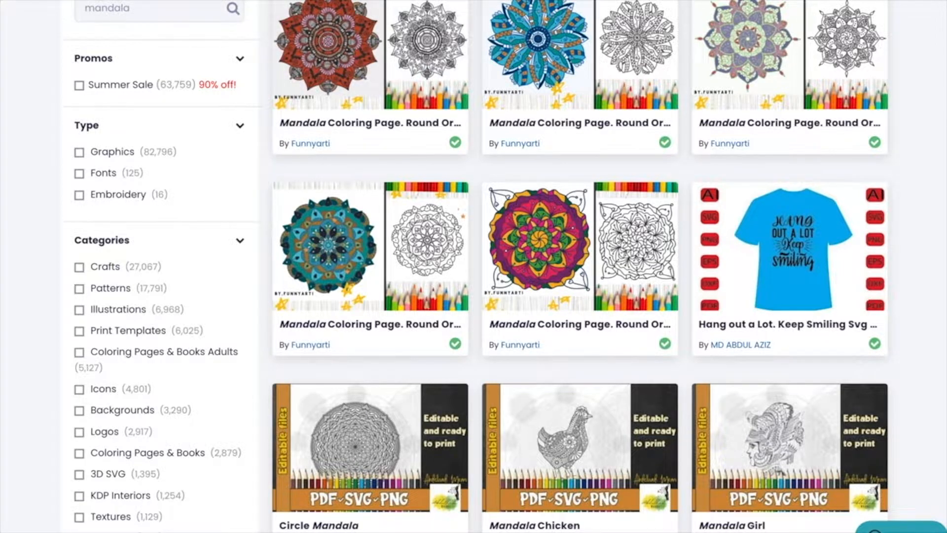
scroll(375, 54, down, 2)
scroll(477, 266, down, 4)
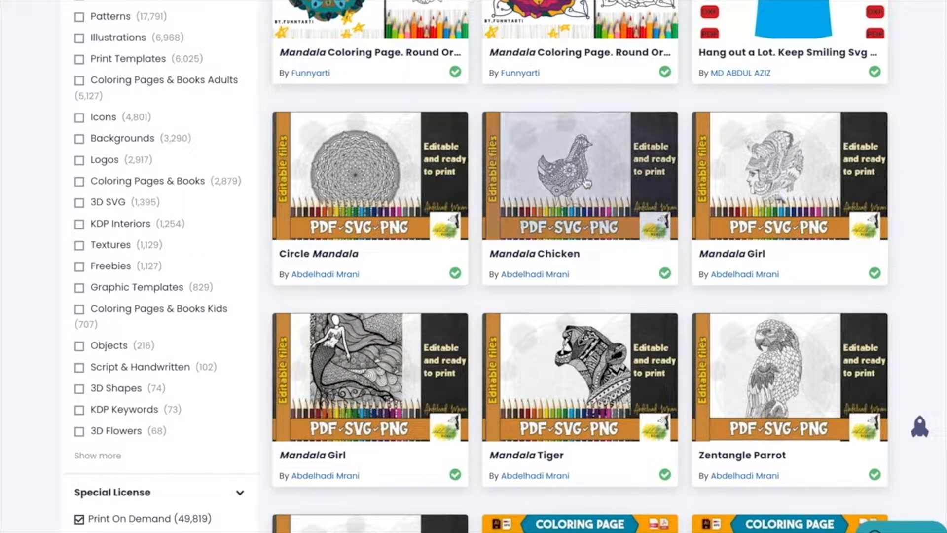
scroll(789, 178, down, 2)
scroll(892, 290, down, 10)
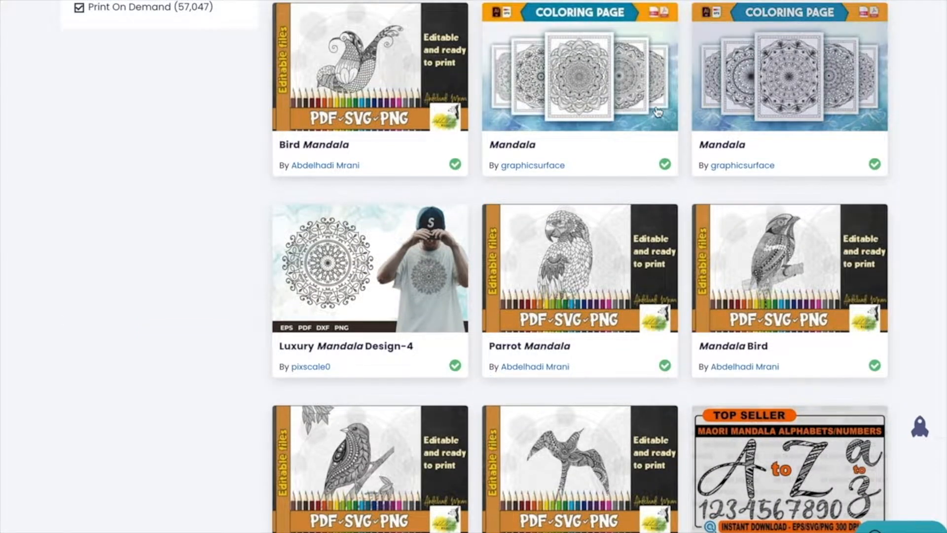
scroll(829, 95, down, 2)
scroll(731, 234, down, 18)
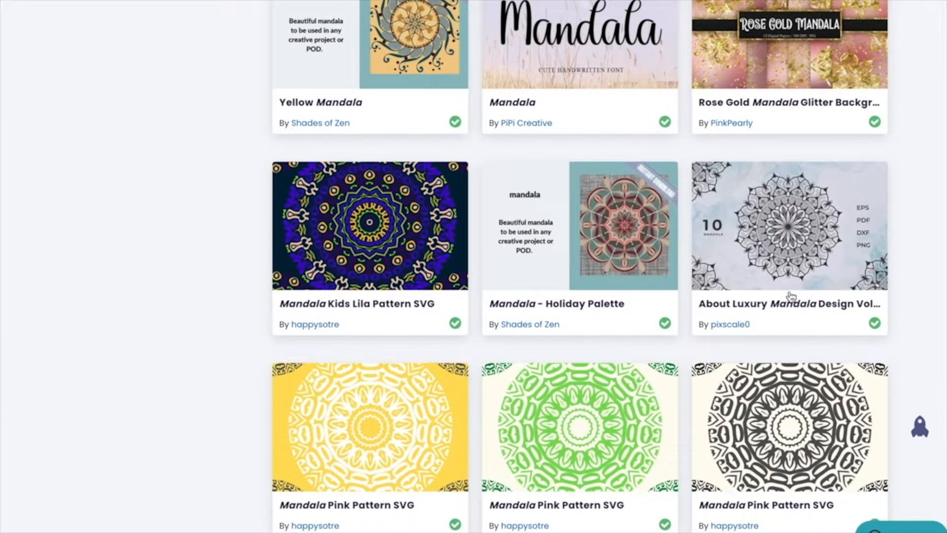
click(823, 305)
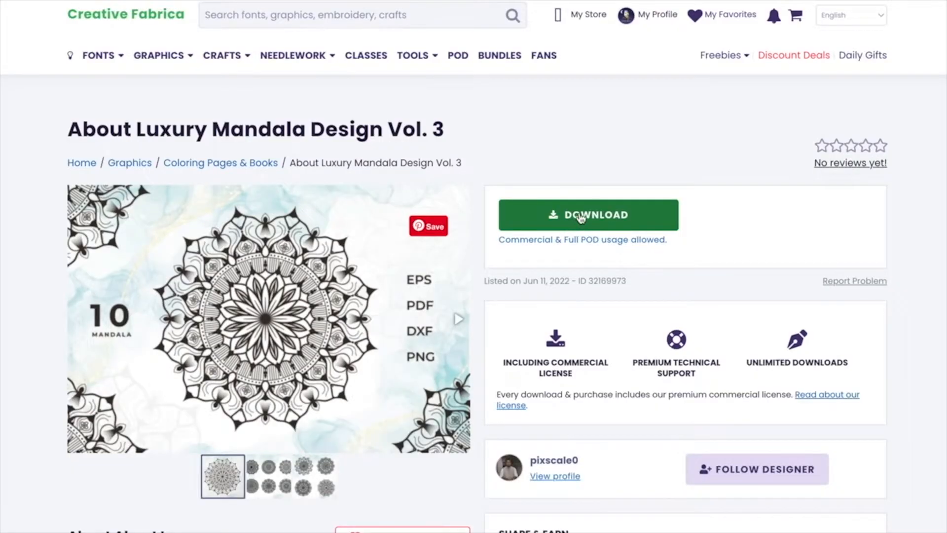
click(581, 216)
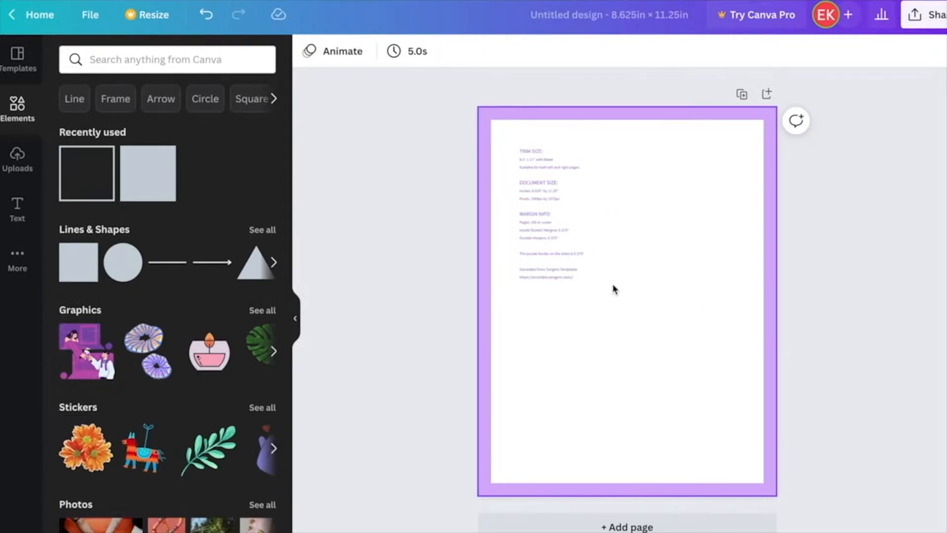
- Switch to the 8.625 x 11.25 in Canva design and cover the margin template with a full-page white rectangle
click(143, 190)
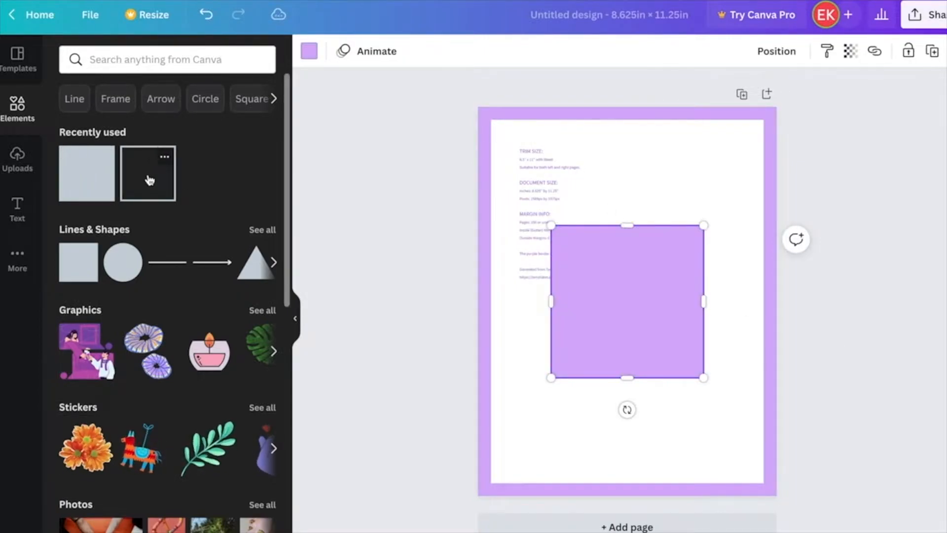
drag(680, 341, 612, 228)
drag(630, 260, 763, 482)
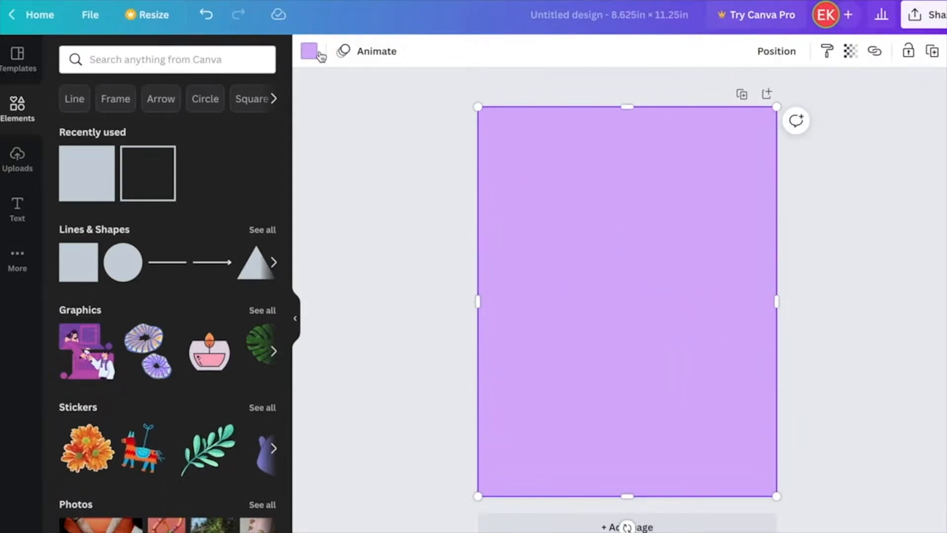
key(Delete)
click(743, 217)
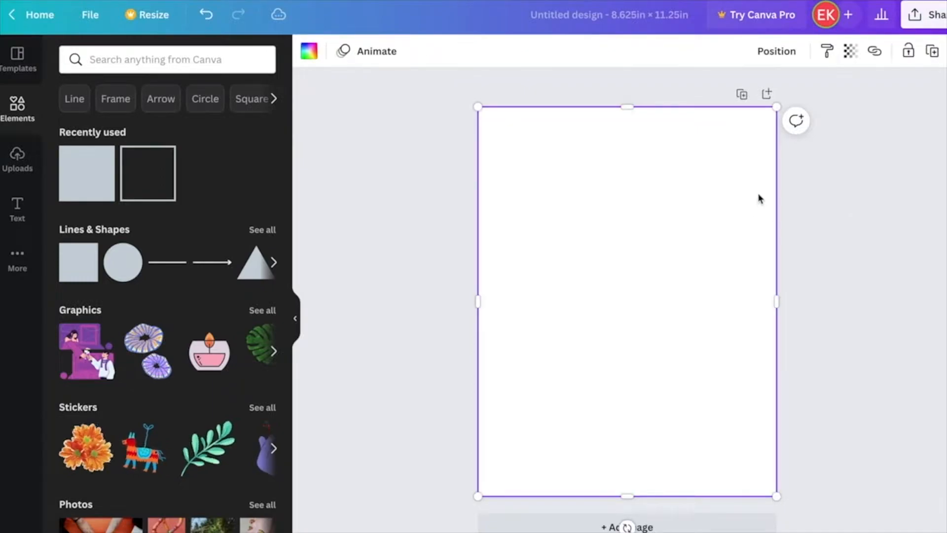
- Lower the white rectangle's transparency to reveal the margin template underneath, and restore it to 100
click(851, 52)
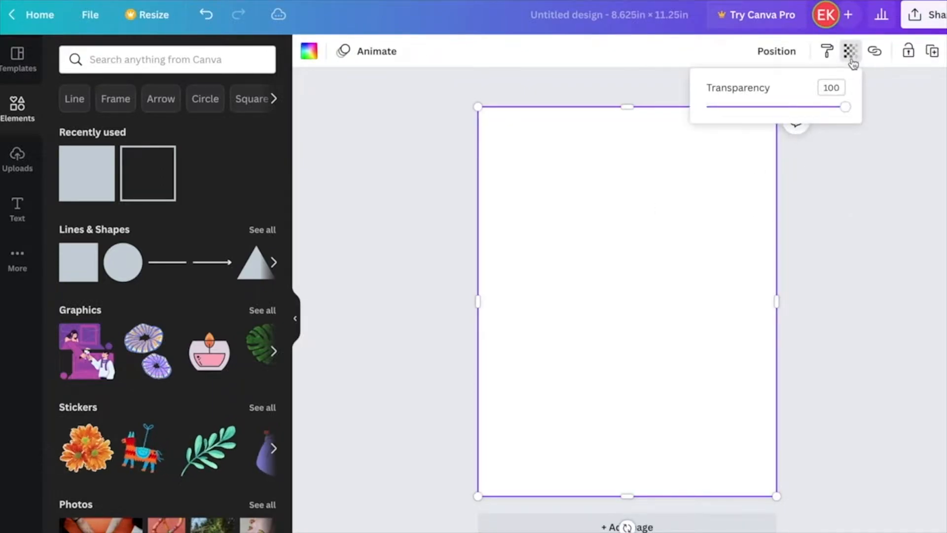
drag(845, 107, 777, 117)
click(868, 240)
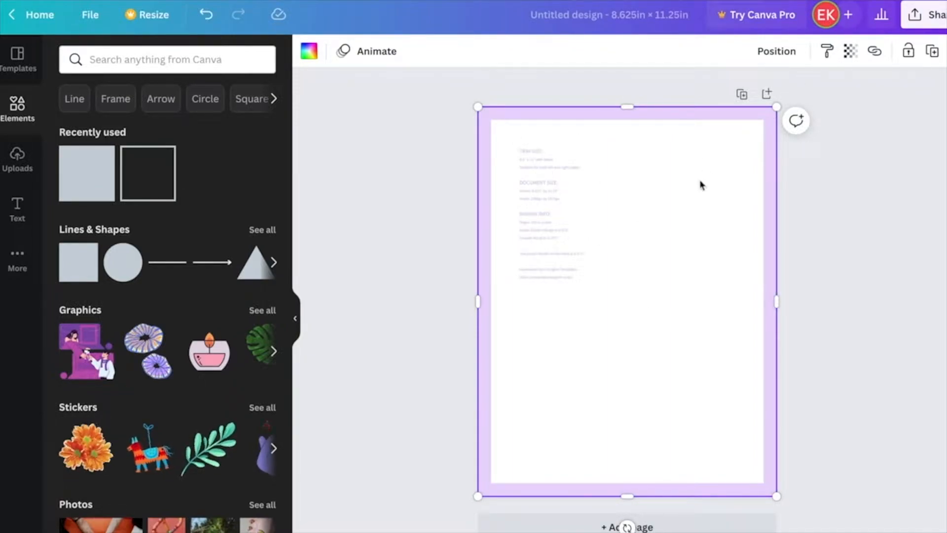
click(851, 50)
click(850, 51)
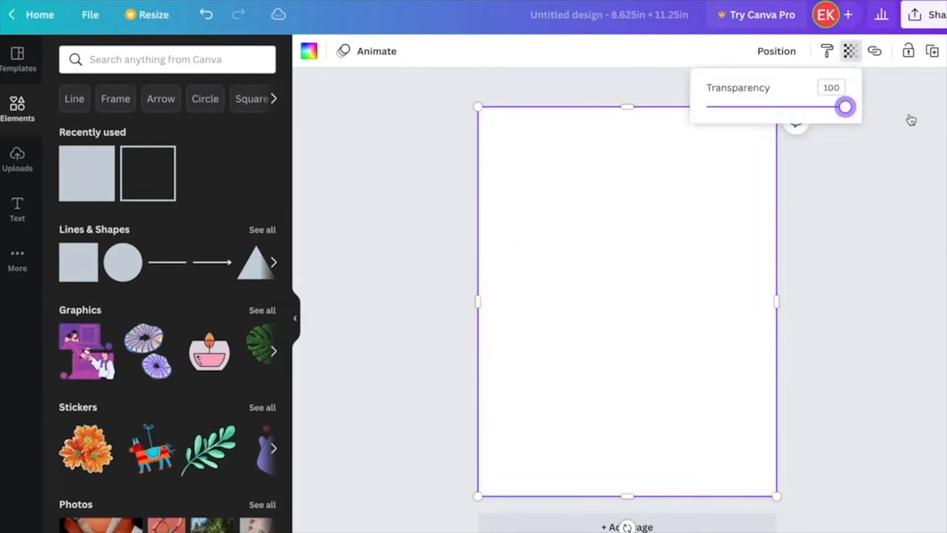
click(927, 126)
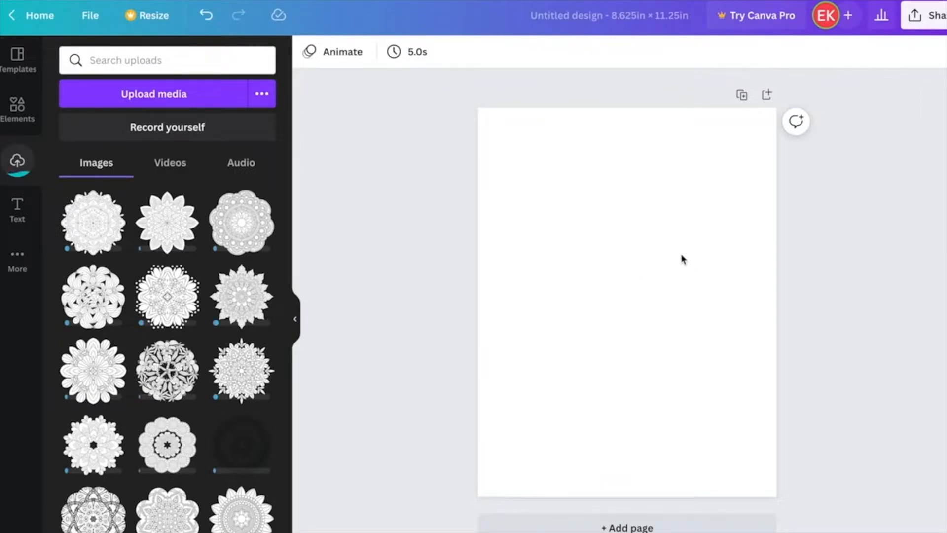
- Place the first uploaded mandala at the centre of the page and shrink it slightly
click(100, 223)
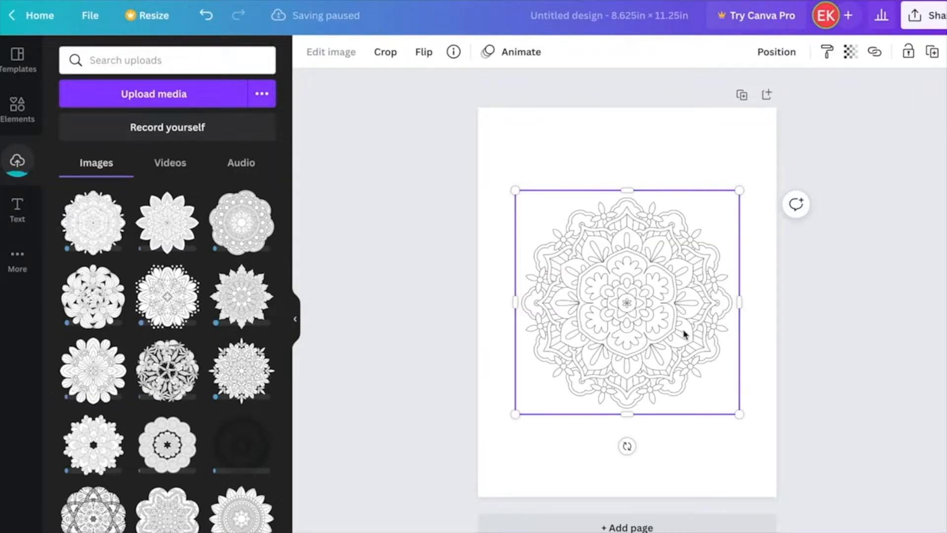
drag(682, 341, 642, 326)
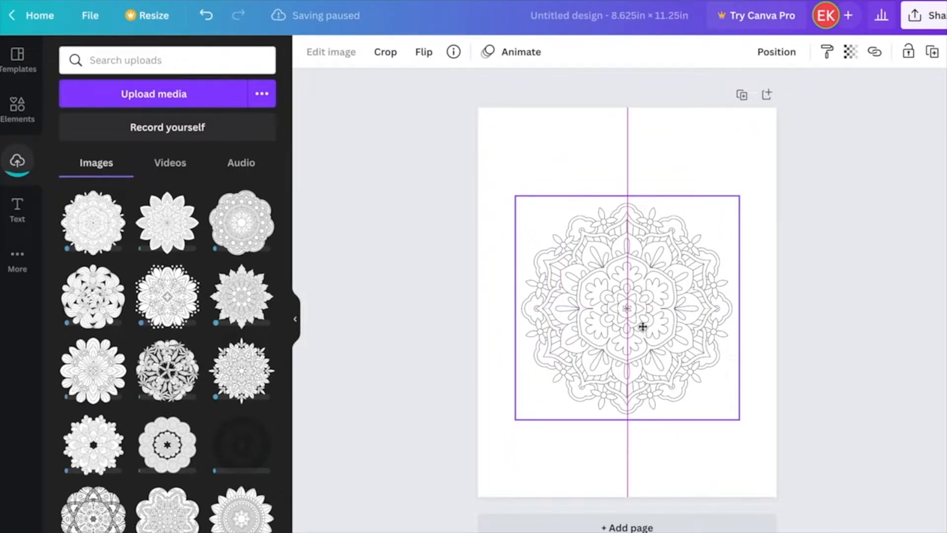
drag(740, 419, 689, 363)
click(392, 178)
- Place pointed-petal mandalas overlapping the page's left and right edges and the scalloped round mandala overlapping the top edge
drag(159, 219, 768, 299)
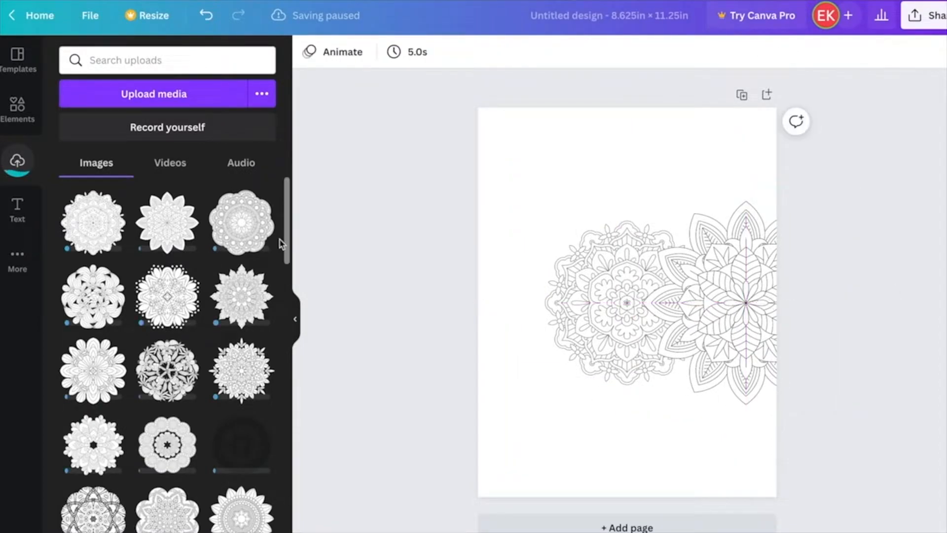
click(241, 222)
drag(645, 296, 647, 161)
click(758, 339)
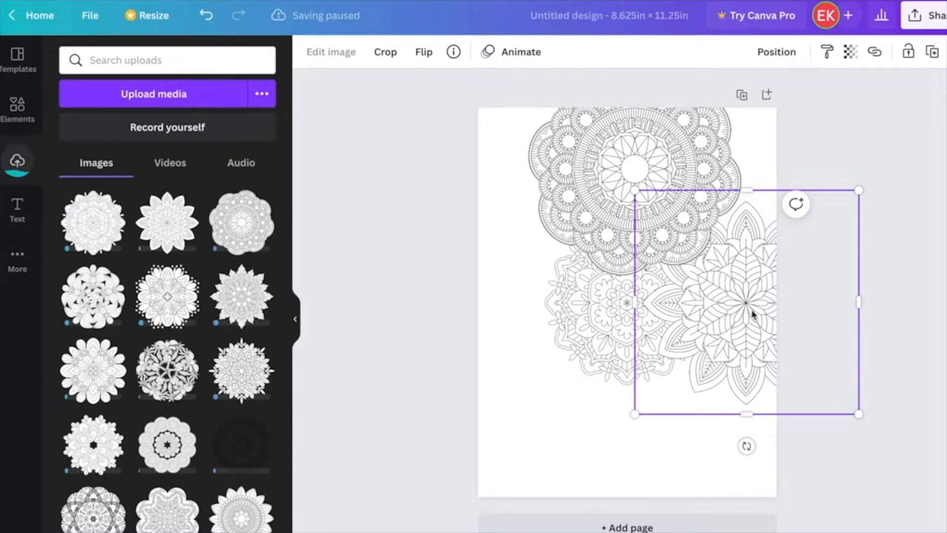
drag(753, 314, 518, 321)
click(383, 267)
- Bring the central mandala forward over the surrounding mandalas
click(626, 369)
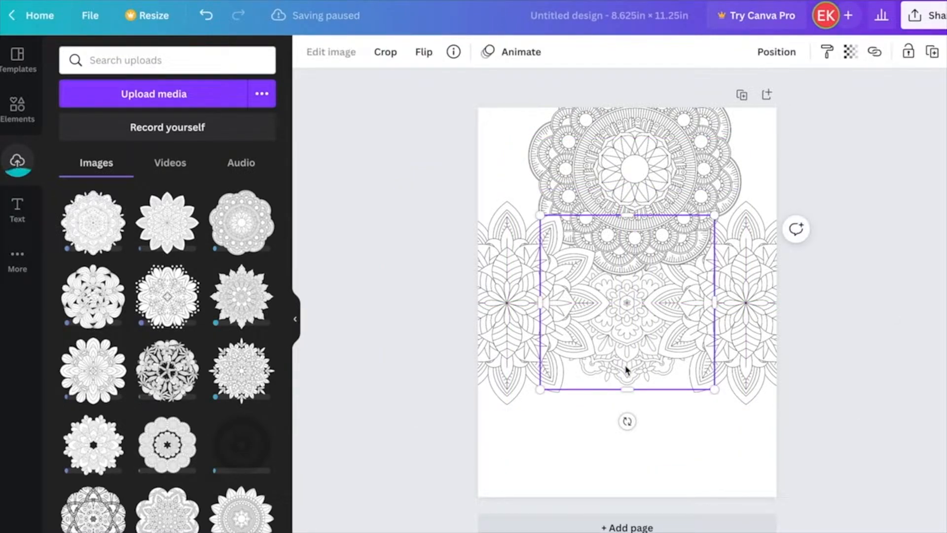
click(779, 52)
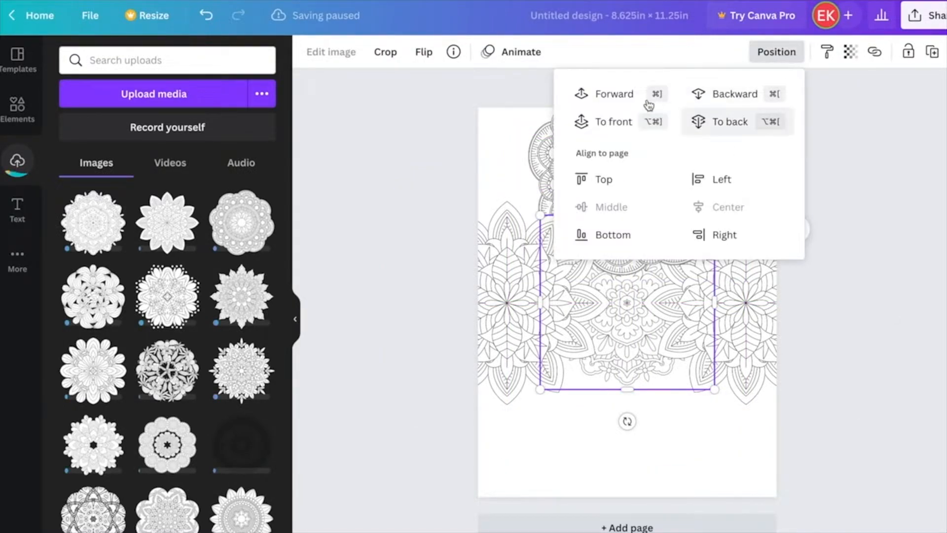
click(614, 95)
- Shrink the pointed-petal mandala on the left edge and replace the right-edge one with a duplicate of it
click(483, 345)
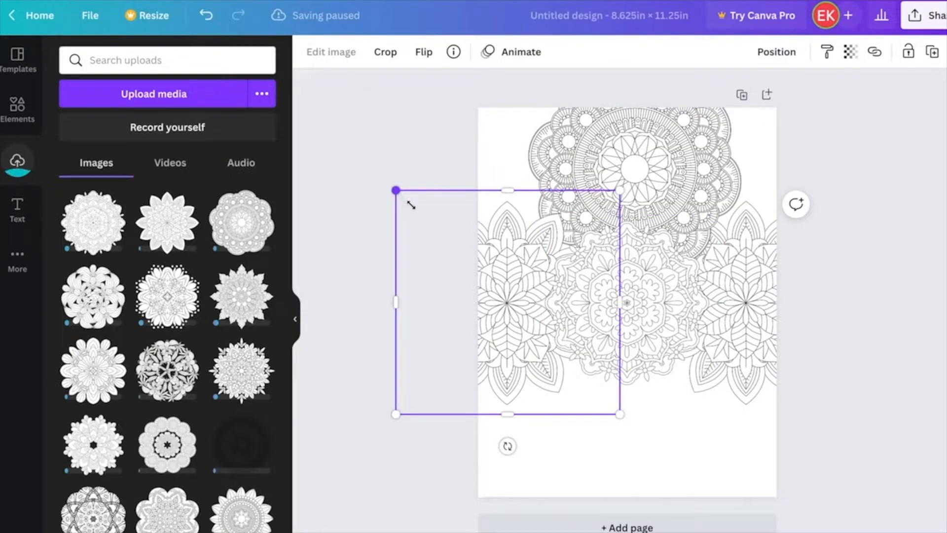
drag(411, 204, 414, 207)
drag(480, 342, 471, 334)
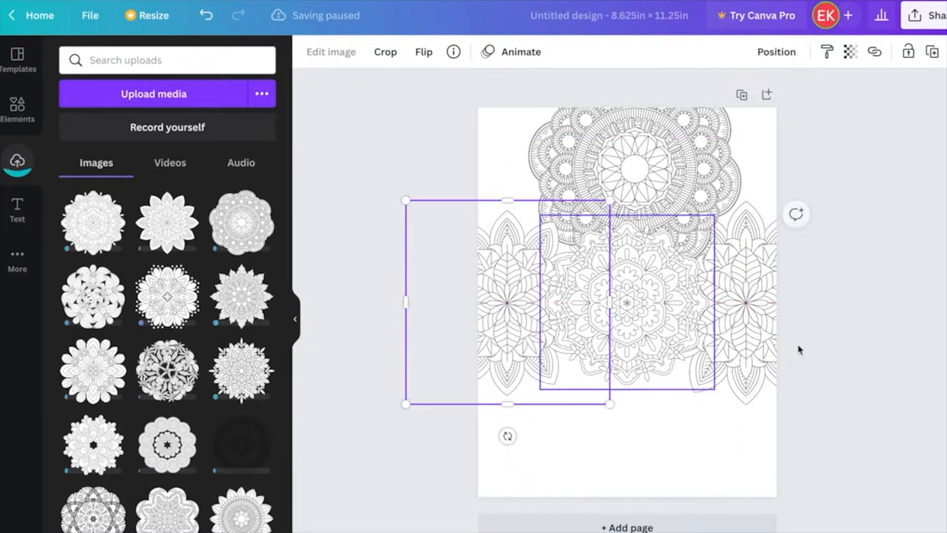
click(766, 326)
key(Delete)
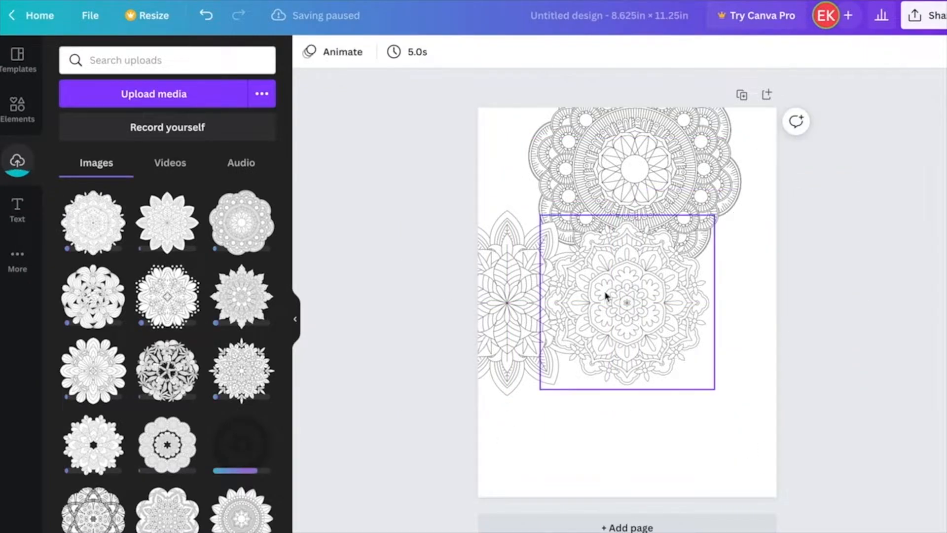
click(503, 295)
key(ctrl+d)
drag(500, 311, 733, 302)
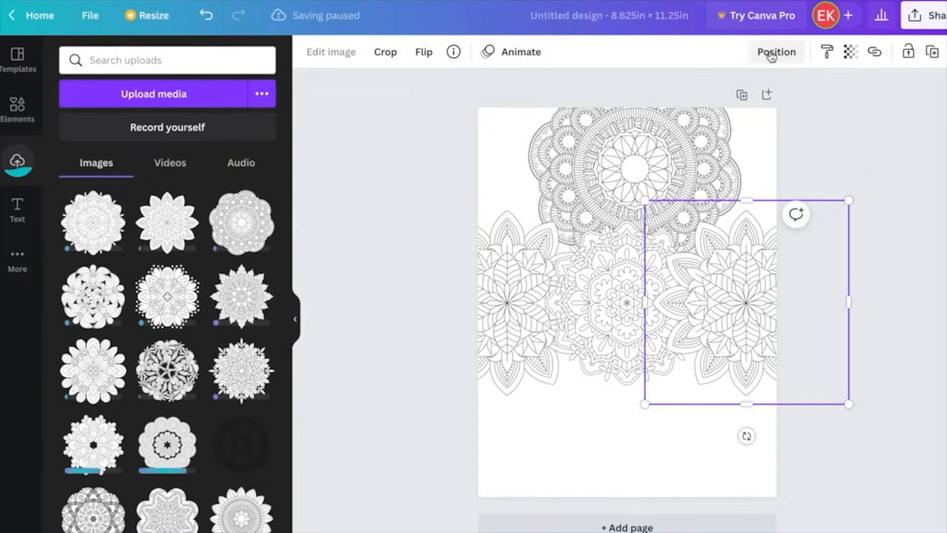
- Shrink and centre the scalloped mandala at the page's top edge, and place a duplicate at the bottom edge
click(626, 164)
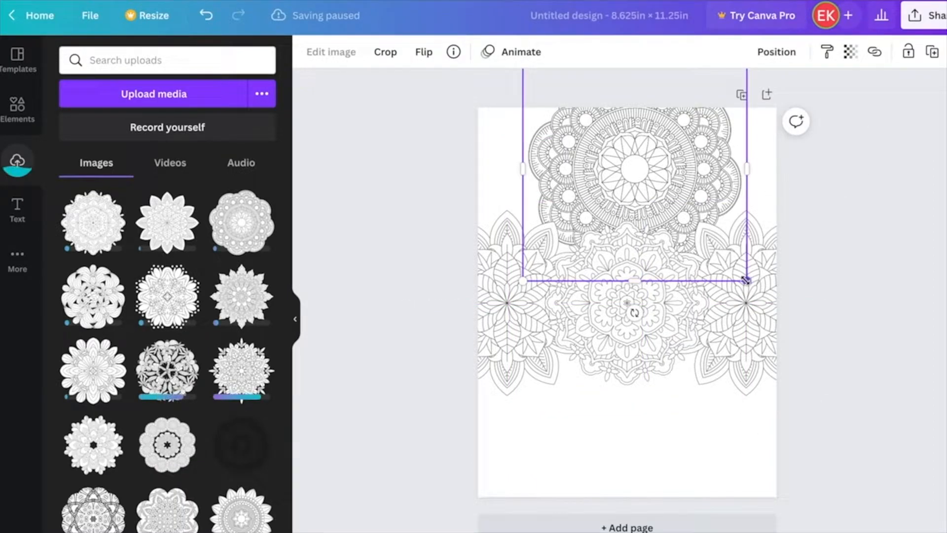
drag(744, 277, 708, 238)
drag(646, 151, 638, 431)
key(ctrl+d)
- Bring the central mandala forward so that it overlaps the scalloped mandala below it
click(647, 310)
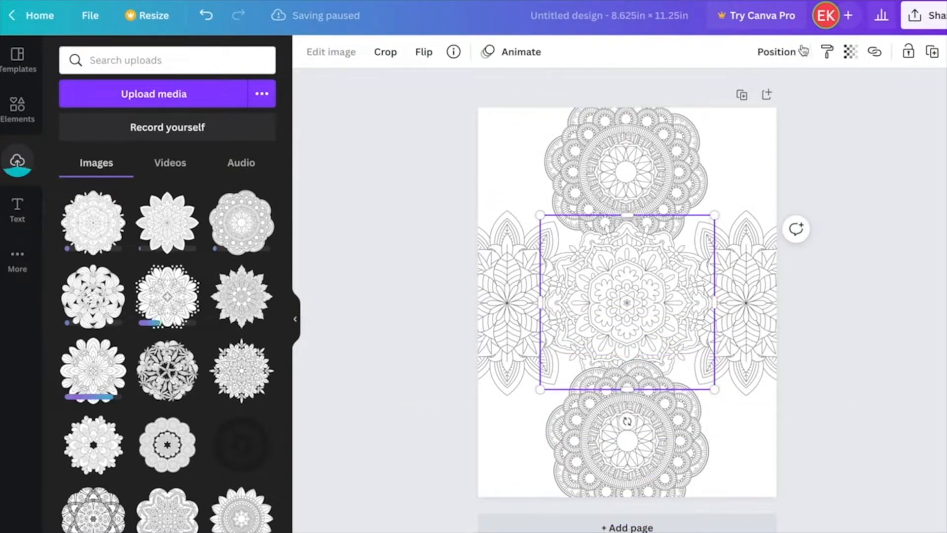
click(790, 55)
click(619, 95)
click(512, 303)
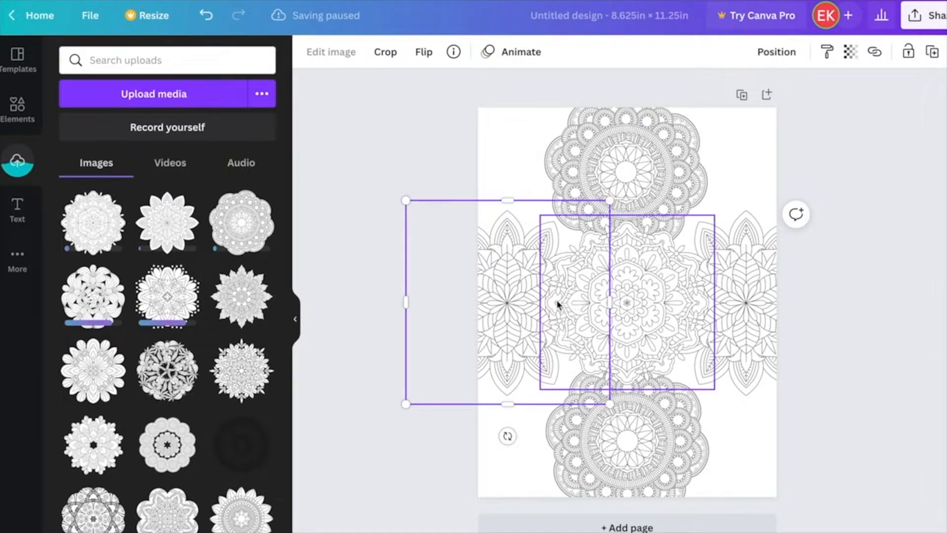
click(865, 292)
- Place a reduced leafy mandala in the page's upper corners, layered behind the top and side mandalas
drag(92, 303, 524, 192)
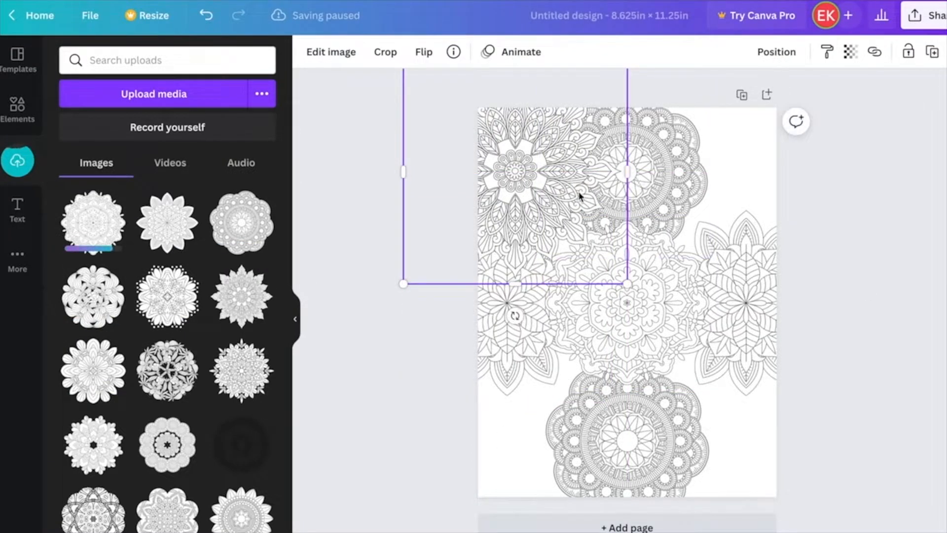
click(784, 52)
click(909, 276)
click(780, 60)
click(628, 285)
drag(627, 285, 594, 250)
drag(484, 146, 524, 184)
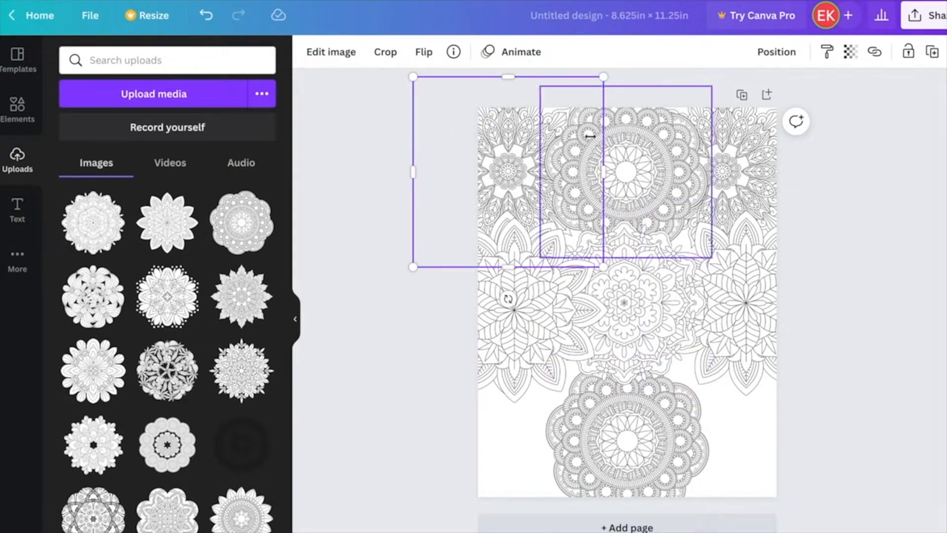
- Copy the leafy corner mandala into the page's two lower corners and send it behind the neighbouring mandalas
drag(480, 173, 719, 442)
click(770, 55)
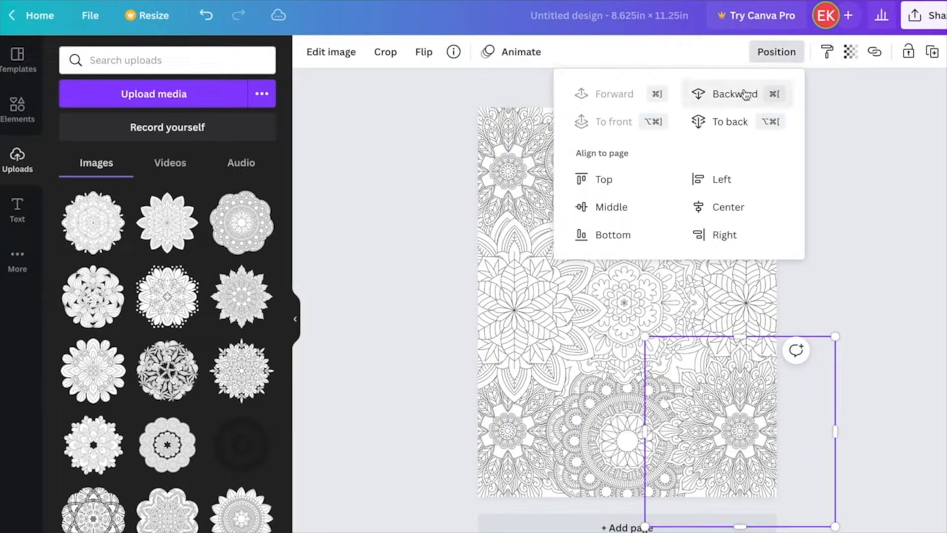
click(740, 94)
click(657, 311)
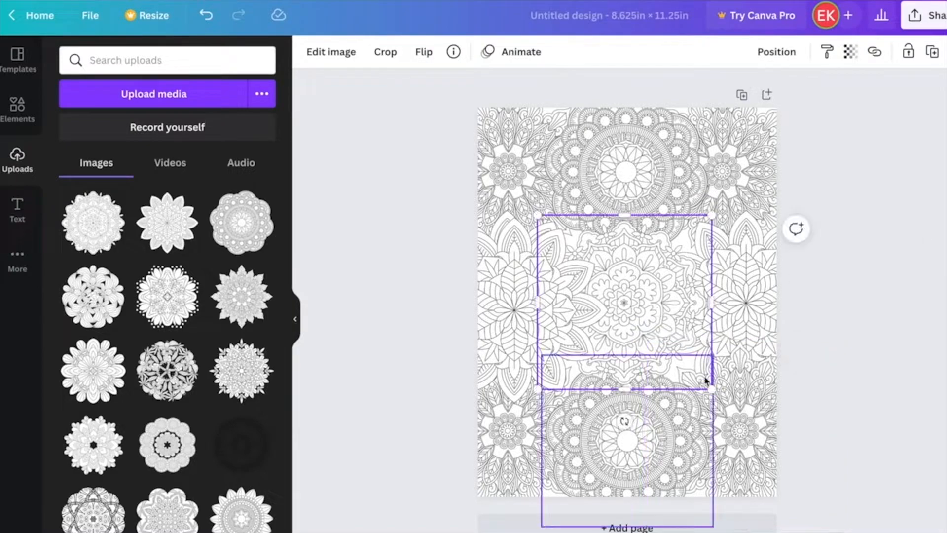
click(695, 378)
- Move the lower-right corner mandala slightly inward and enlarge it to fill the page corner
drag(750, 434, 731, 419)
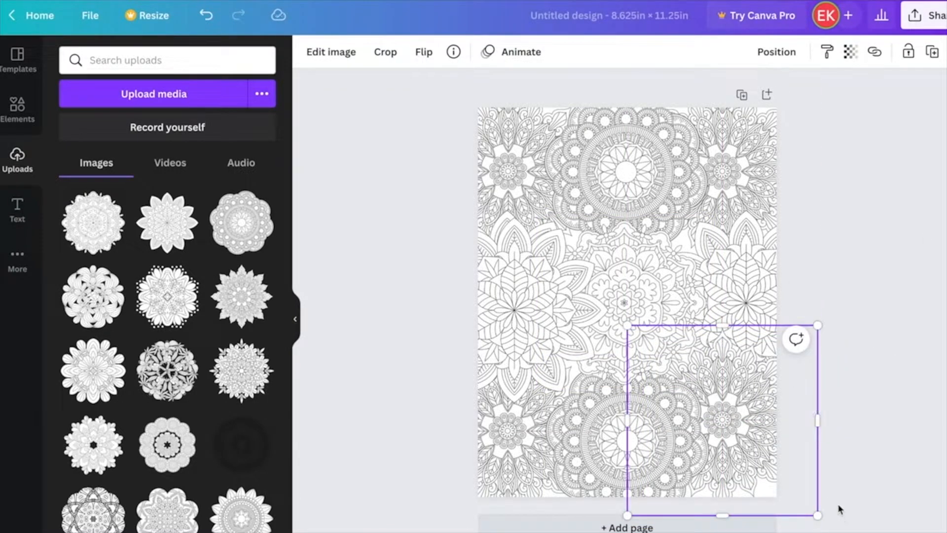
drag(818, 515, 835, 529)
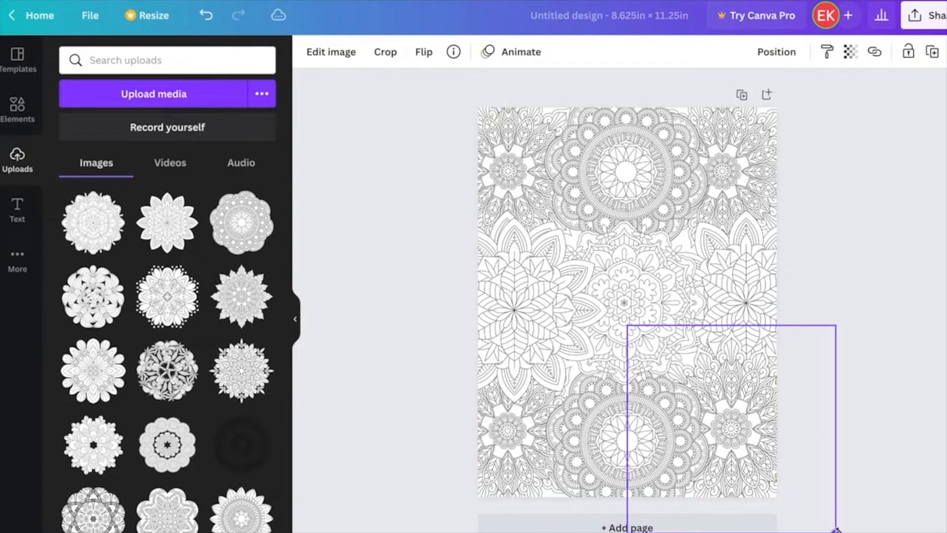
click(921, 452)
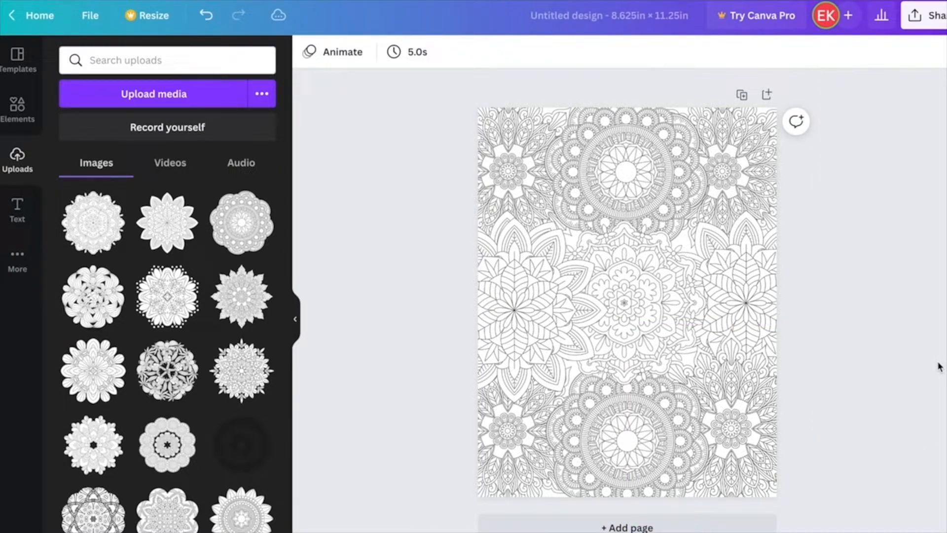
- Bring the central mandala forward, enlarge it and centre it between the side mandalas
click(638, 281)
click(776, 54)
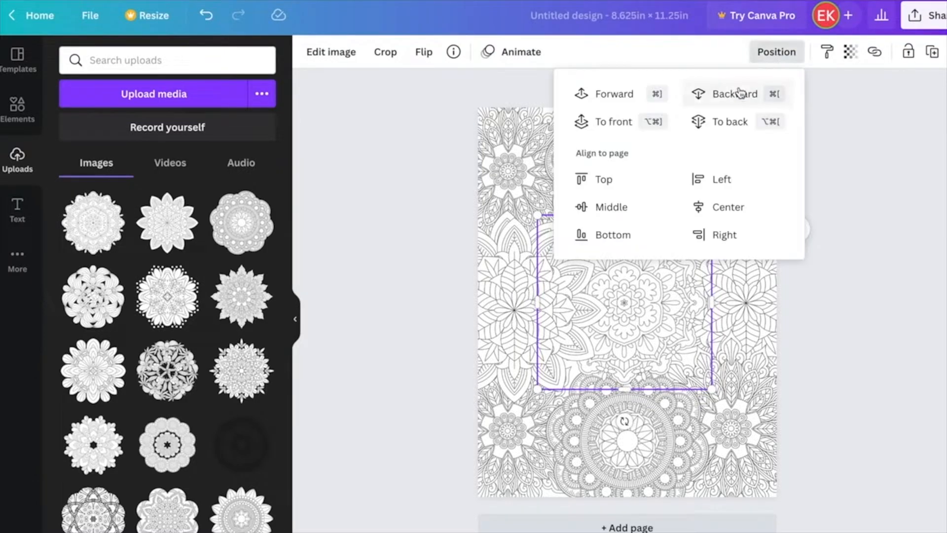
click(621, 95)
drag(710, 390, 750, 429)
click(883, 332)
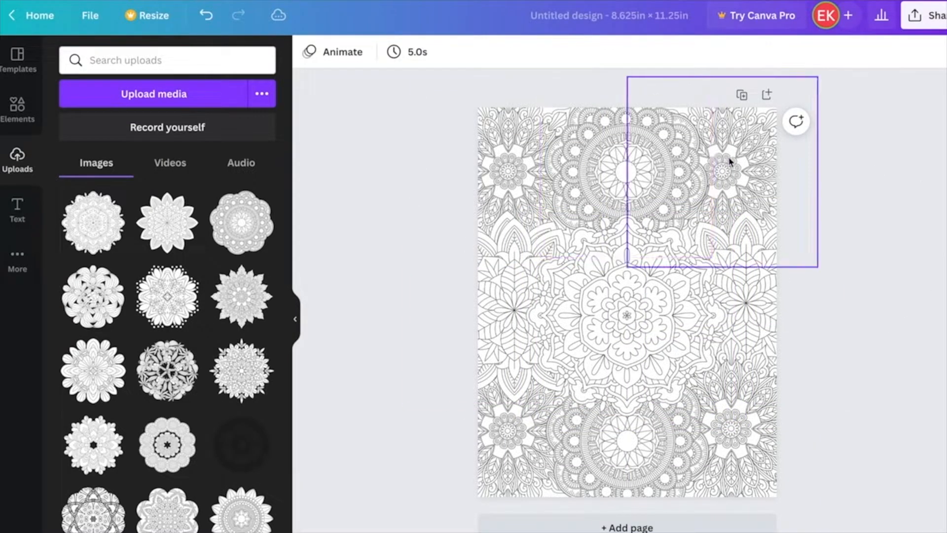
- Try to group all the mandalas on the page
drag(944, 530, 414, 84)
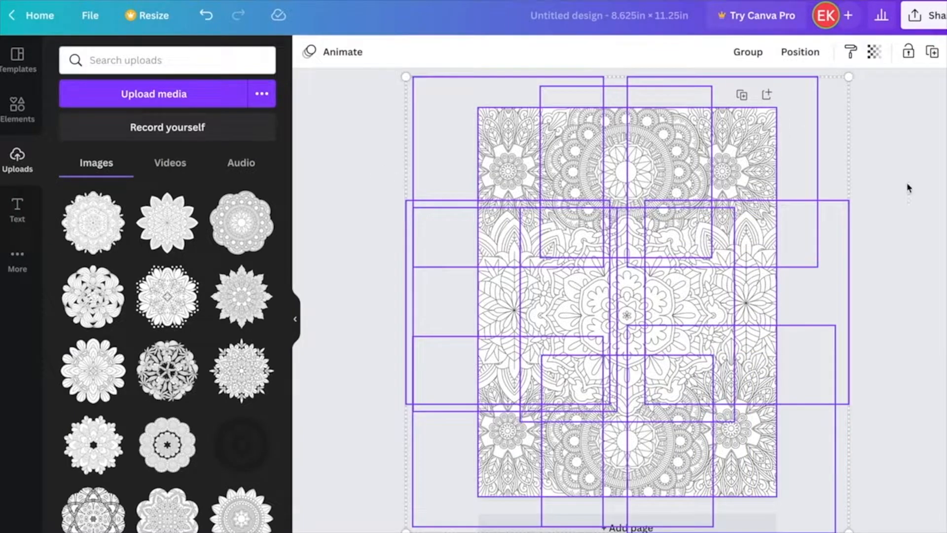
click(750, 53)
key(ctrl+z)
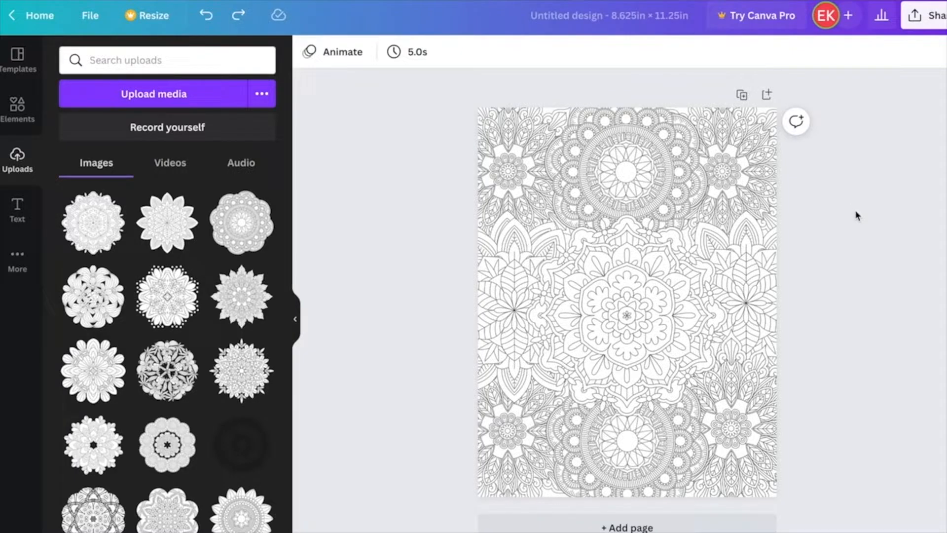
- Add a heading reading "I AM THANKFUL" and move it slightly up over the central mandala
click(17, 209)
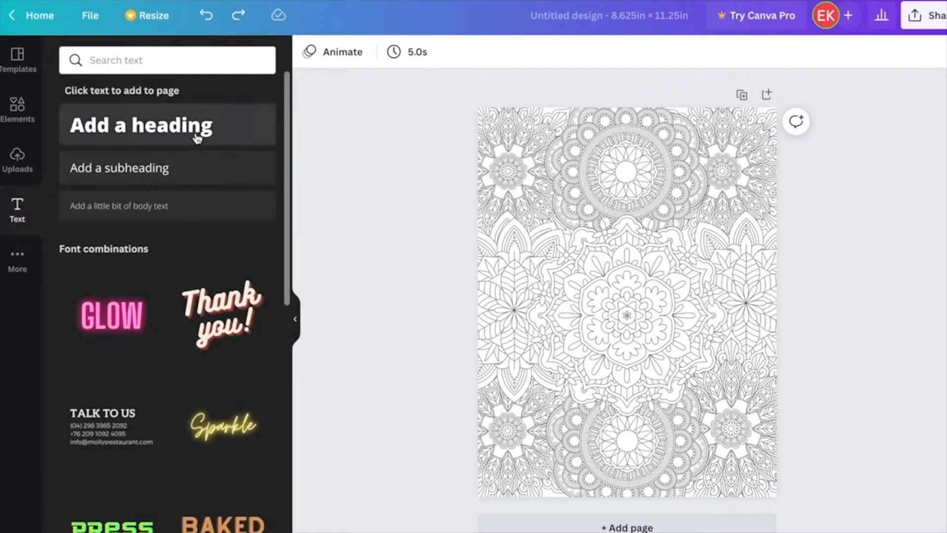
click(142, 127)
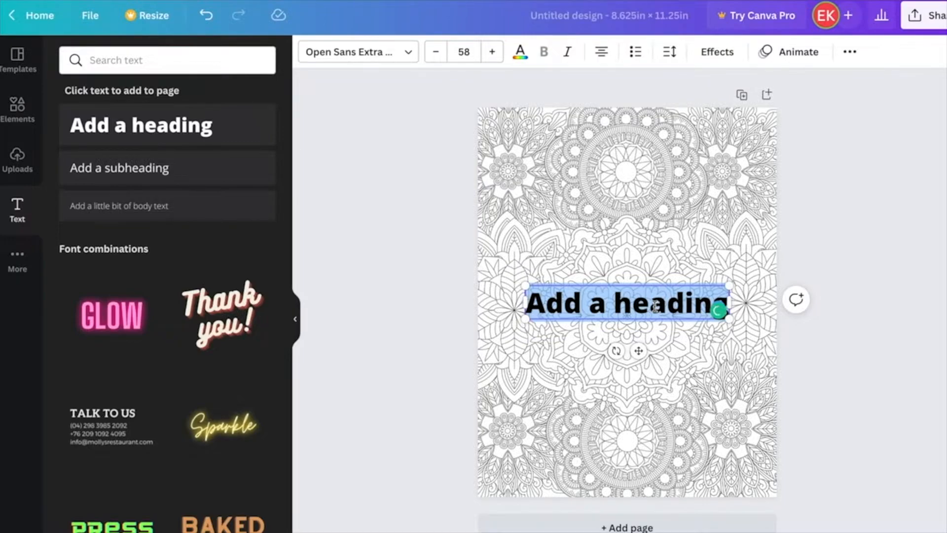
text(HAPPY)
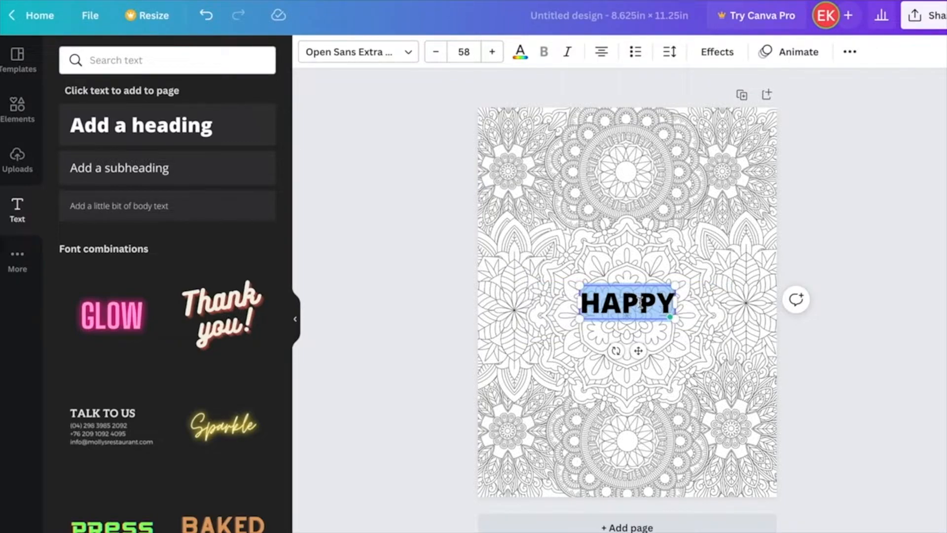
text(I AM THANKFUL)
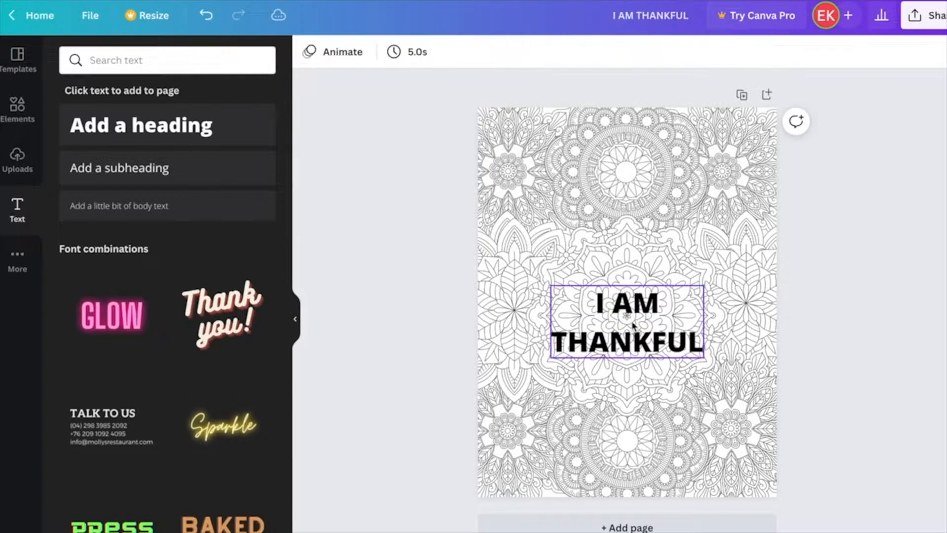
drag(633, 326, 643, 308)
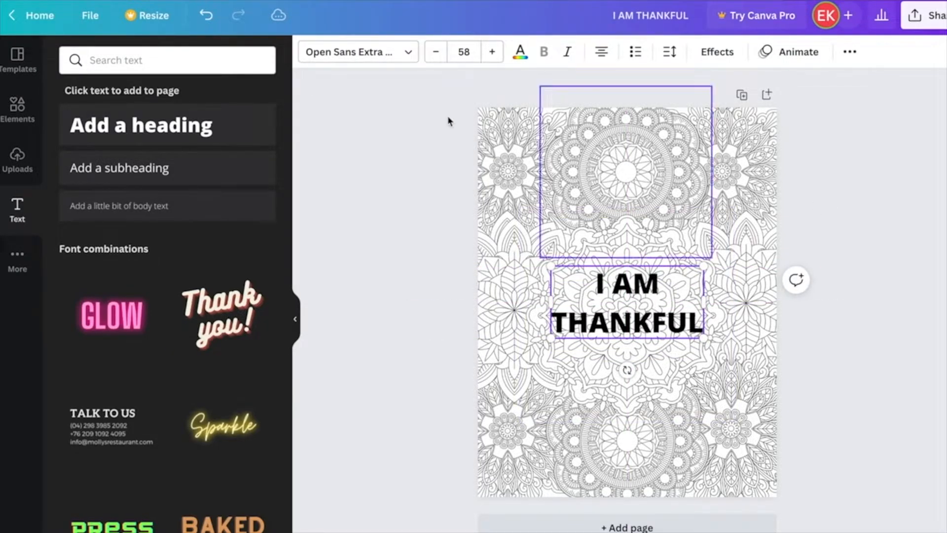
- Set the heading's font to Londrina Shadow and enlarge it to size 129, centred over the central mandala
click(409, 54)
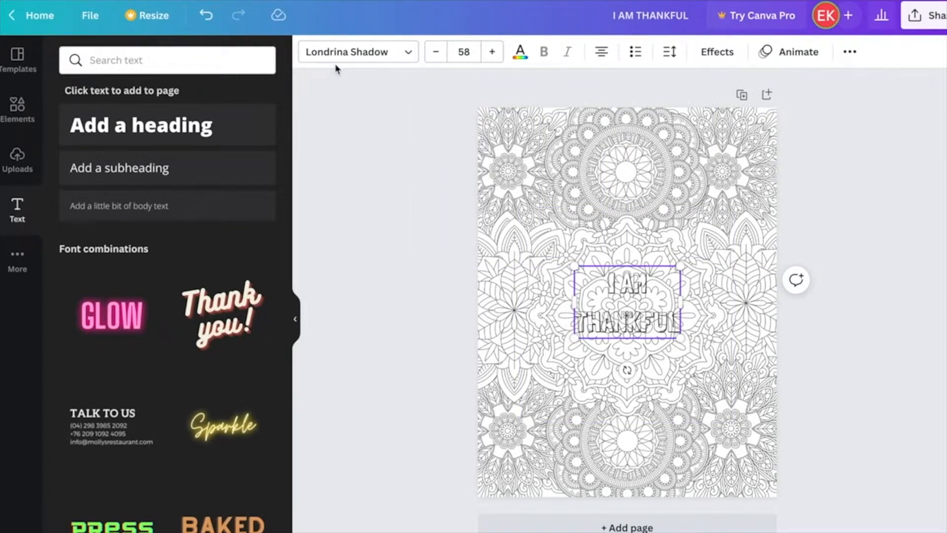
drag(680, 266, 620, 313)
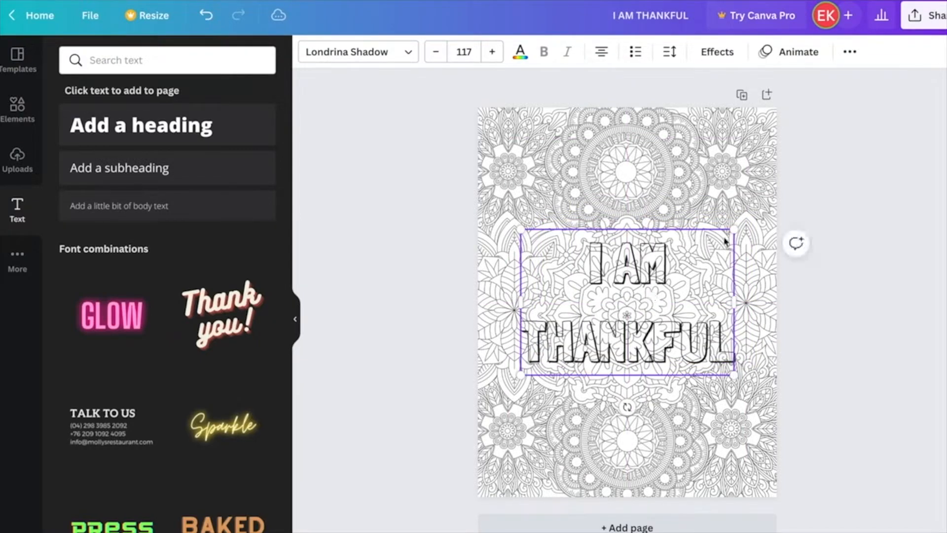
drag(737, 227, 761, 213)
drag(688, 277, 677, 285)
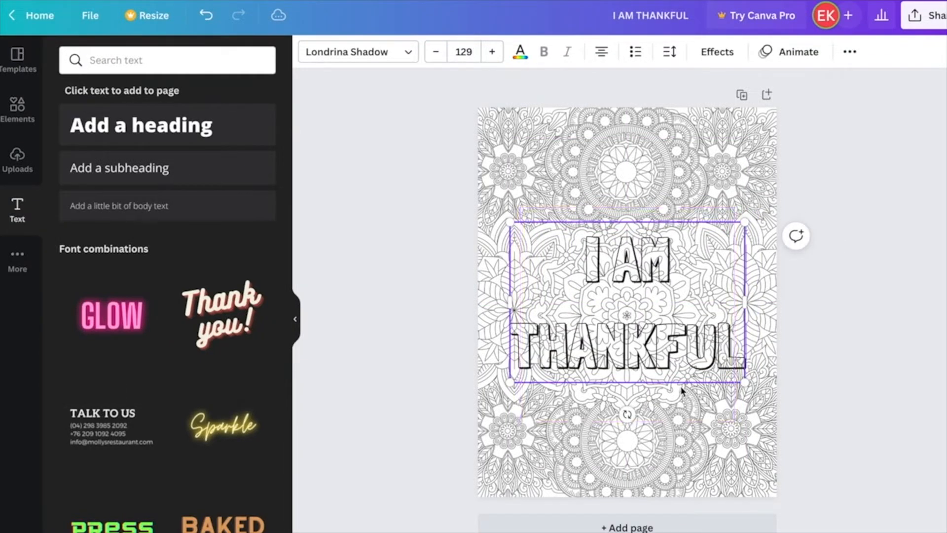
- Rotate the "I AM THANKFUL" heading a few degrees clockwise
mouse_move(627, 415)
mouse_down()
mouse_move(649, 413)
mouse_move(613, 417)
mouse_move(622, 414)
mouse_up()
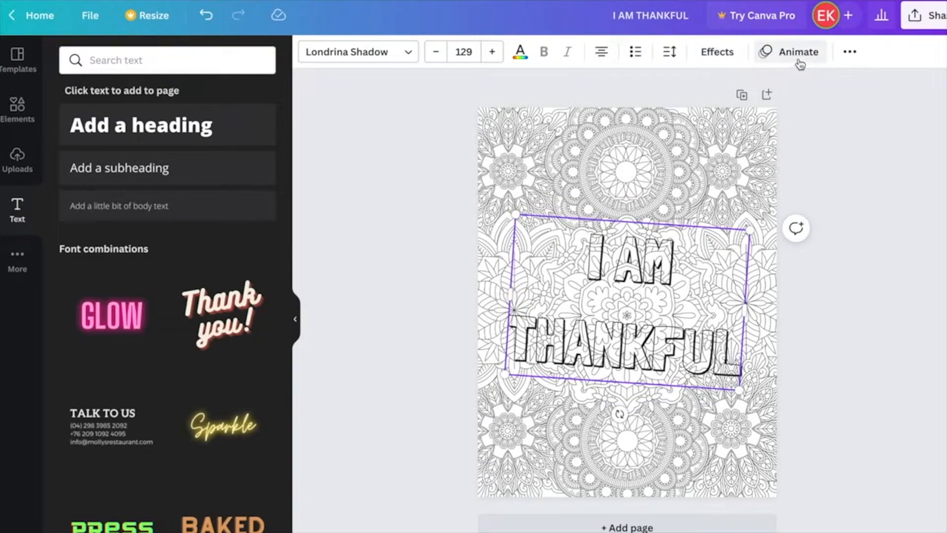
click(849, 52)
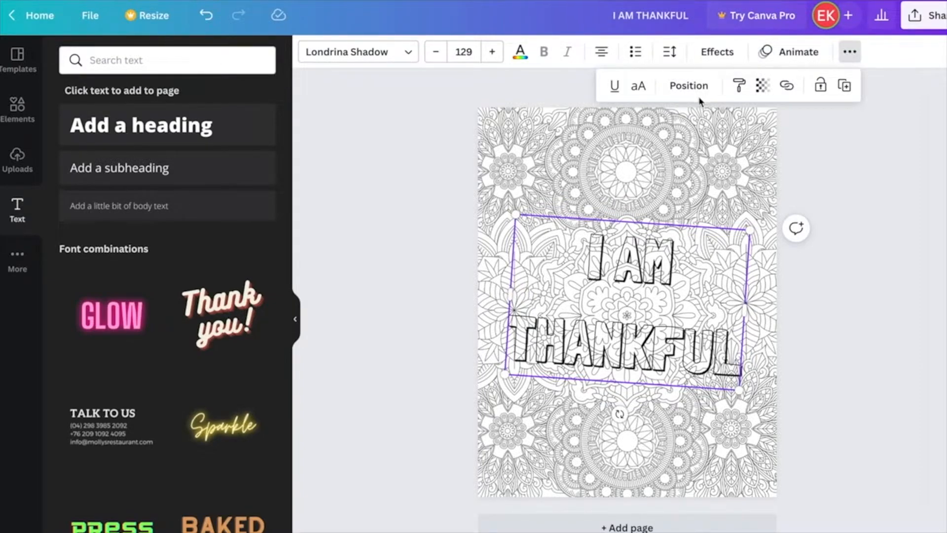
click(688, 86)
- Reduce the heading's line spacing to 1.03, then enlarge it to size 138 and centre it on the page
click(670, 52)
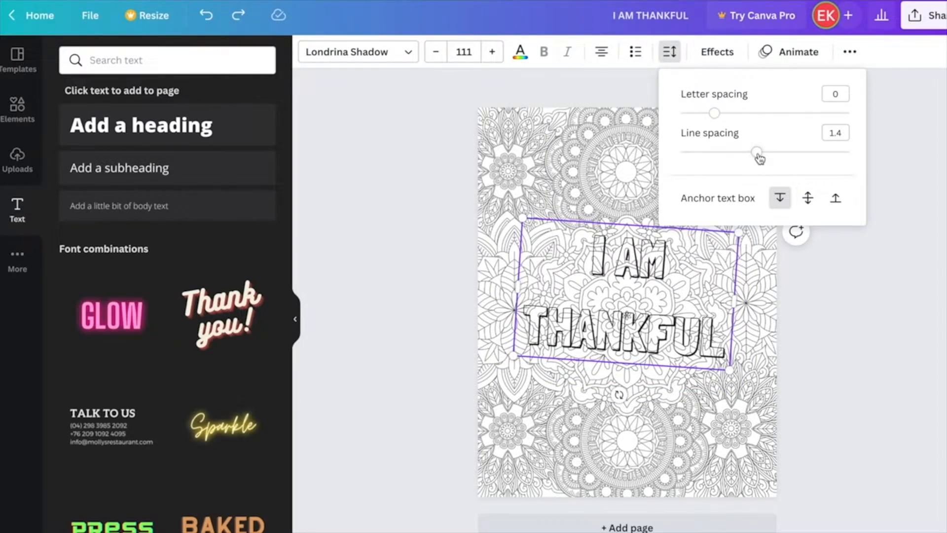
drag(756, 152, 725, 152)
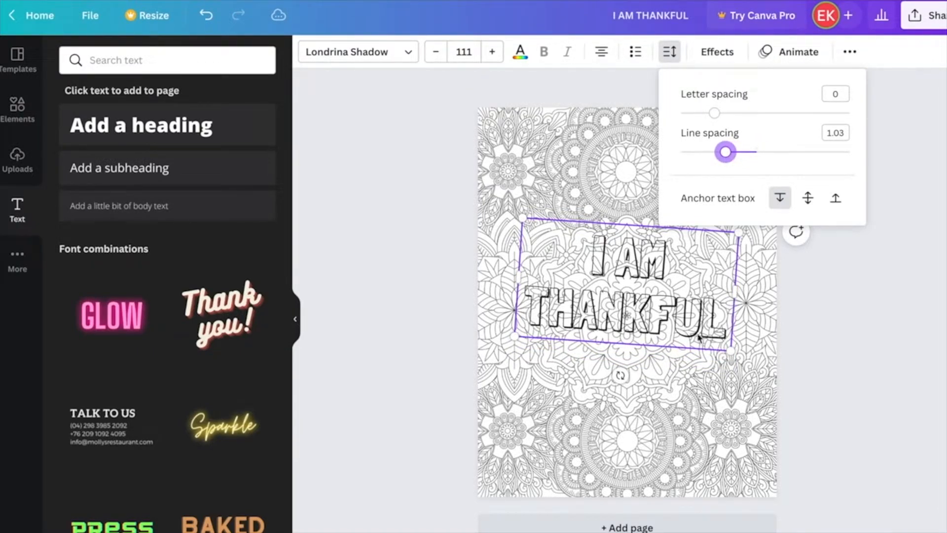
drag(730, 349, 791, 419)
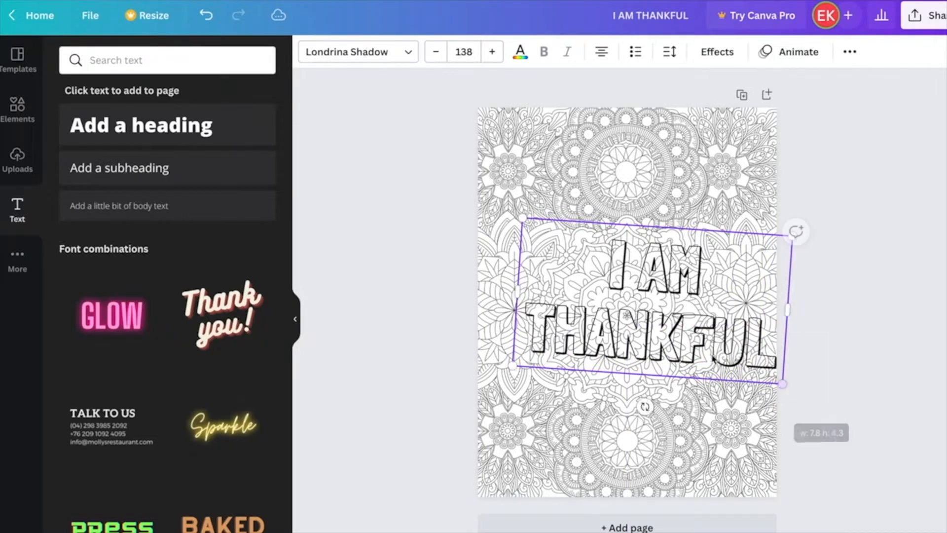
click(880, 298)
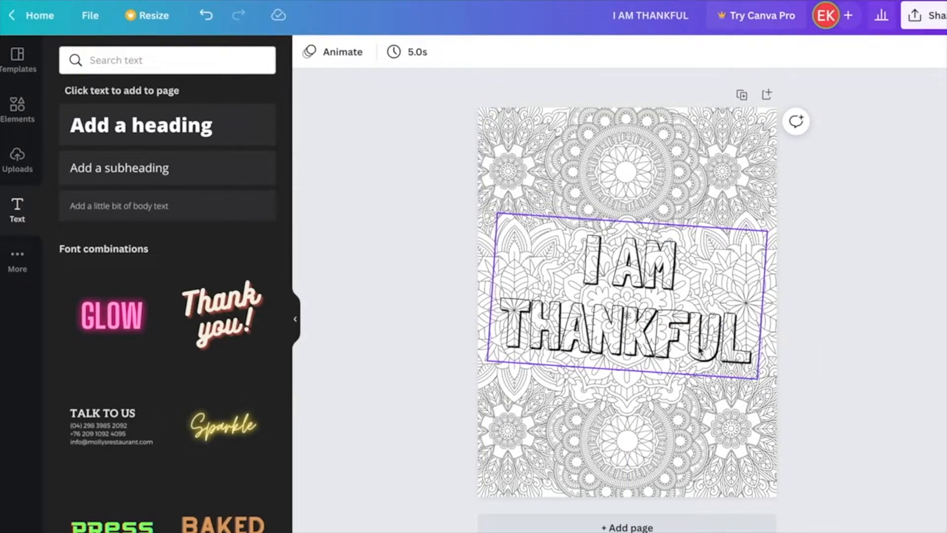
- Try the Shadow effect on the "I AM THANKFUL" heading
click(627, 339)
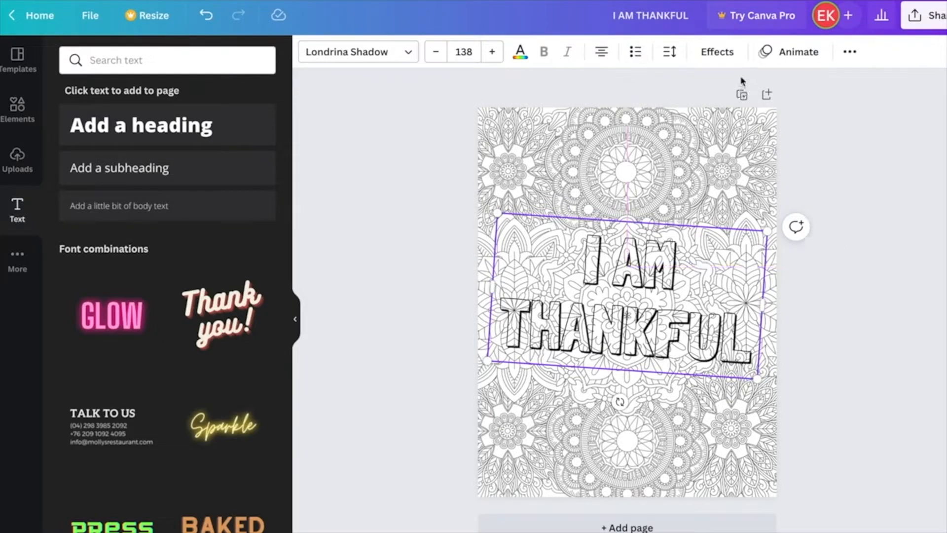
click(718, 52)
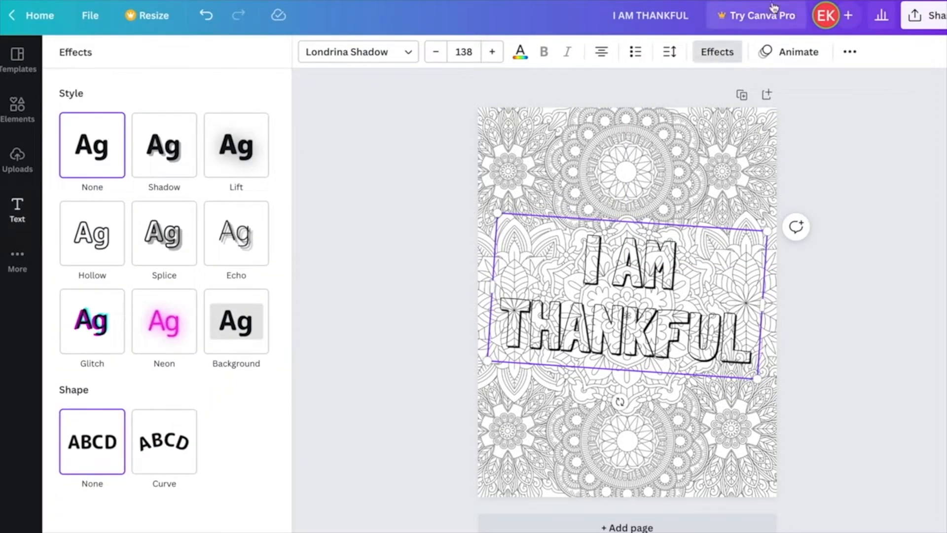
click(164, 145)
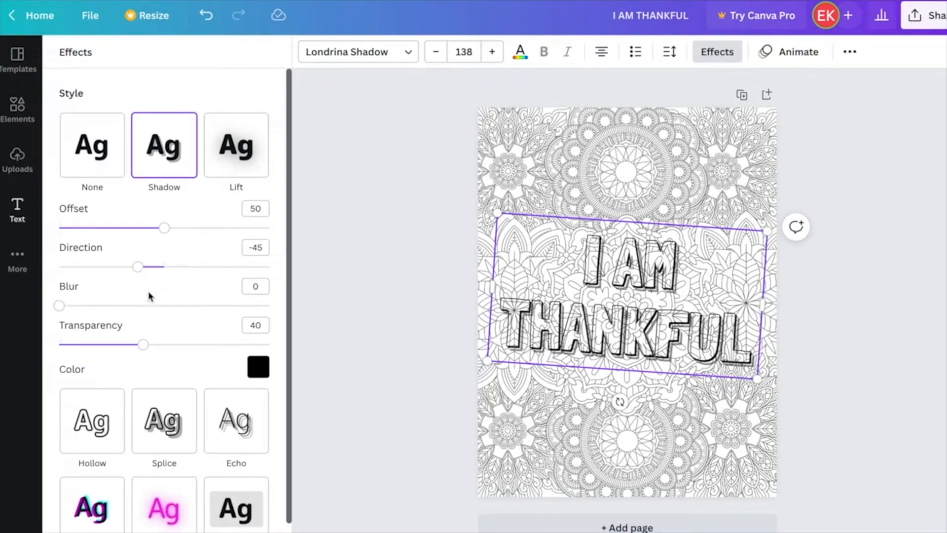
drag(164, 230, 167, 229)
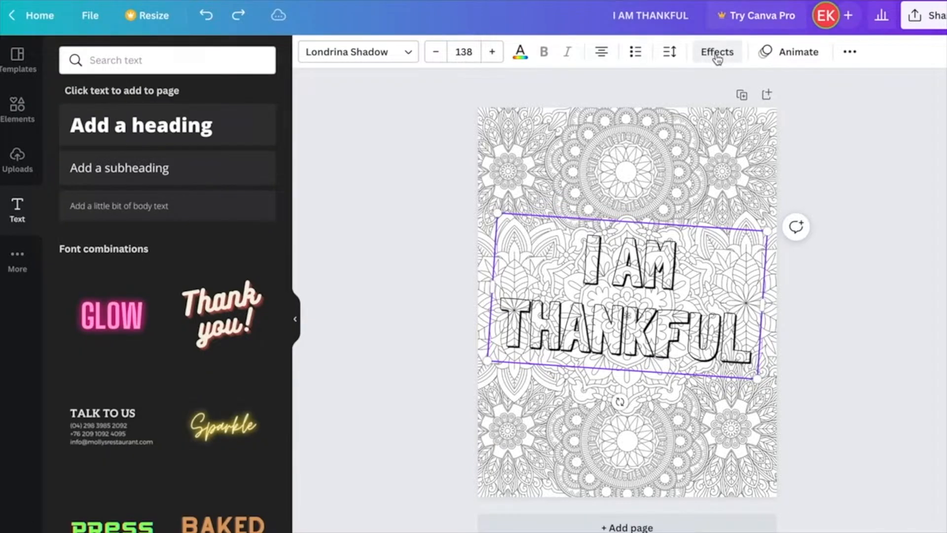
- Apply the Hollow effect to the "I AM THANKFUL" heading and lower its outline thickness to about 35
click(717, 54)
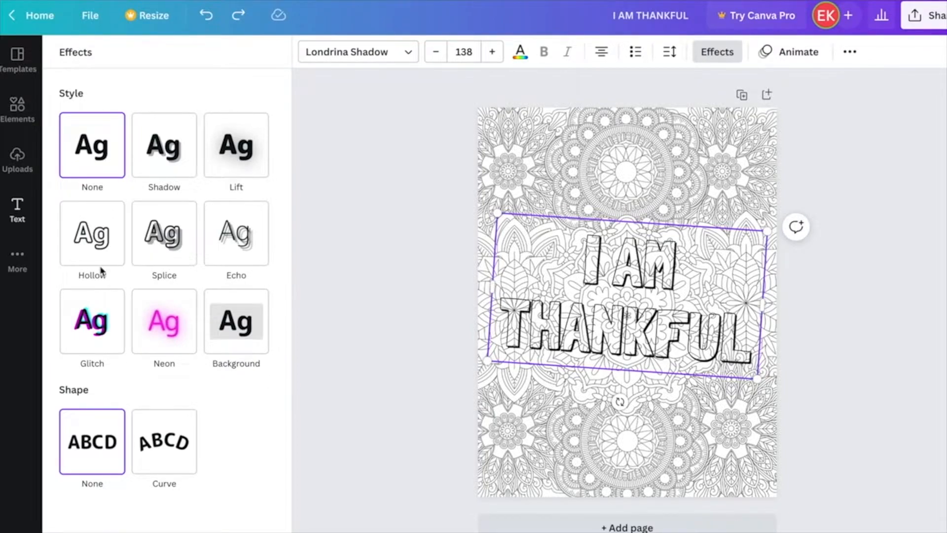
click(81, 252)
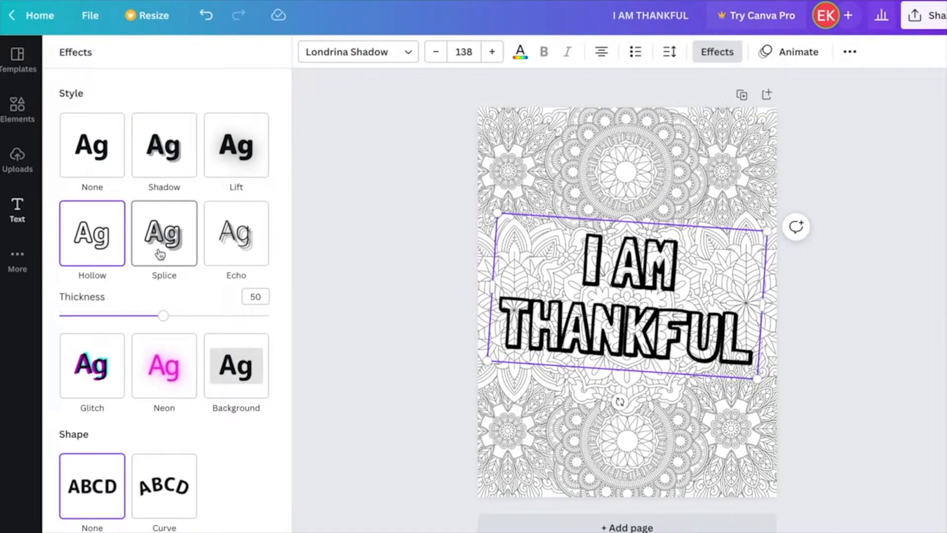
click(159, 254)
click(85, 249)
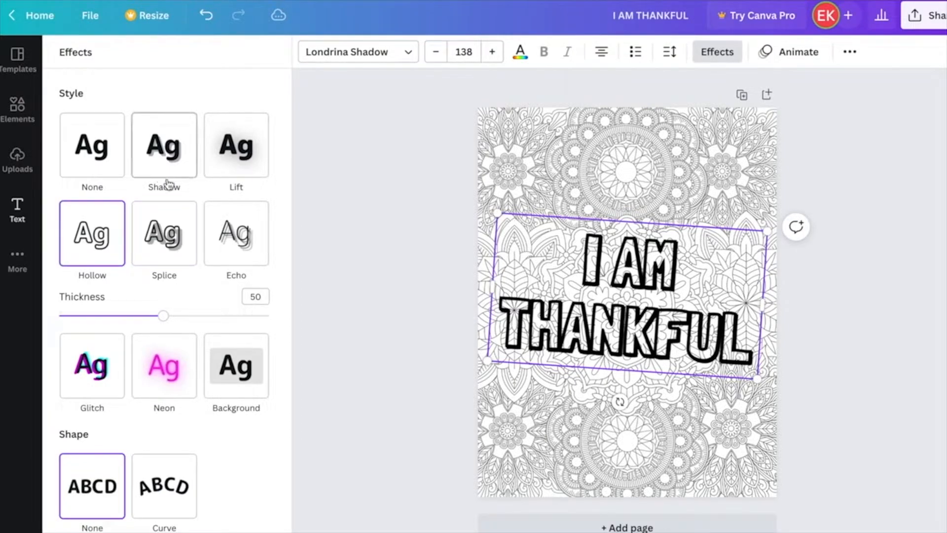
drag(163, 316, 133, 319)
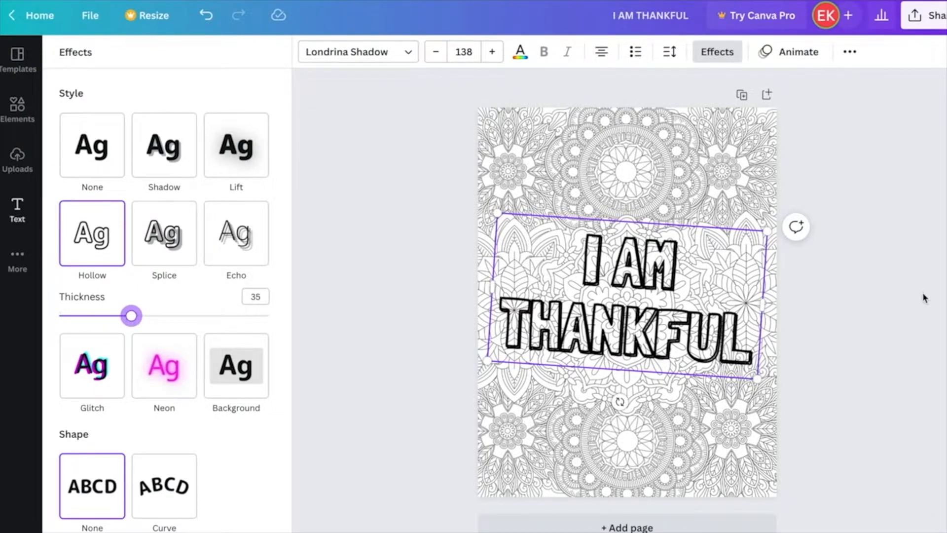
- Tilt the "I AM THANKFUL" heading slightly further clockwise and fine-tune its hollow outline thickness
click(926, 298)
drag(620, 401, 615, 399)
click(892, 330)
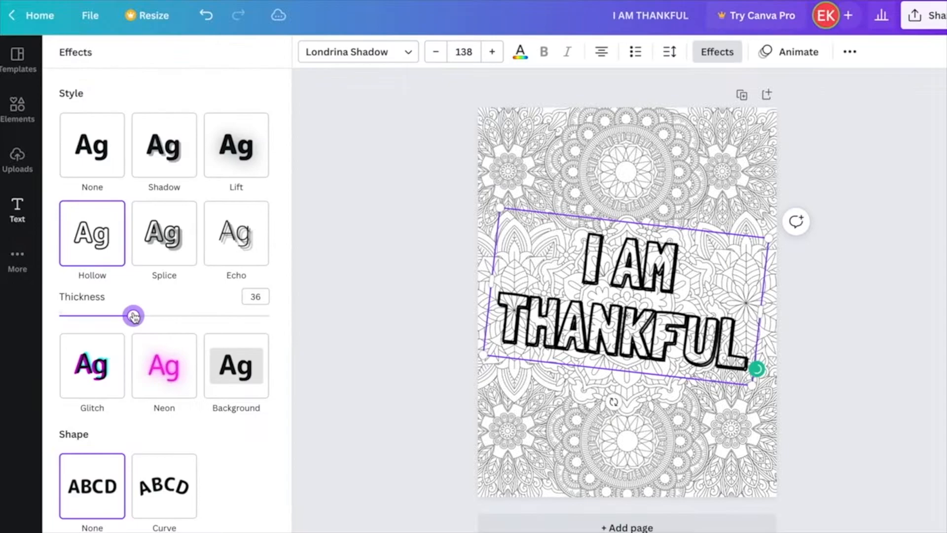
drag(133, 316, 111, 316)
click(846, 225)
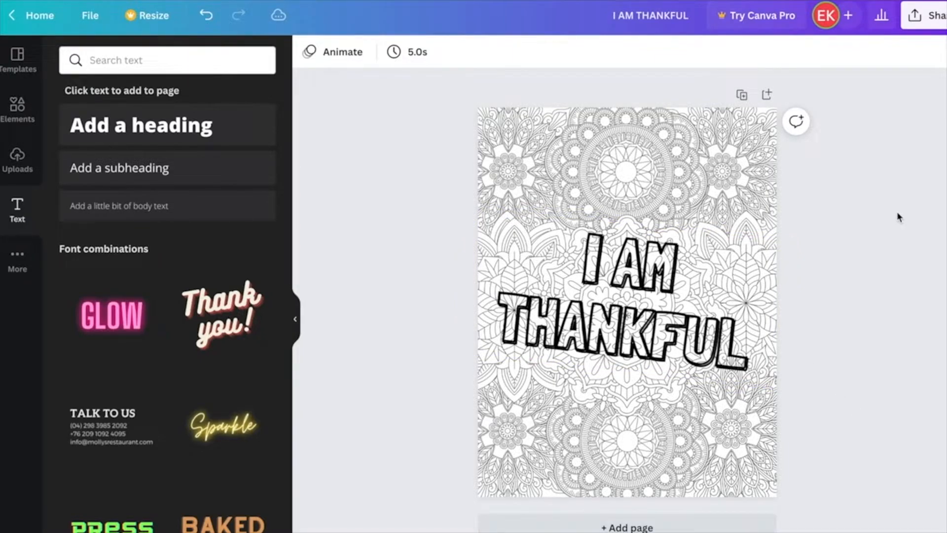
- Duplicate the finished mandala page with its heading as page 2, discarding the added blank page
click(710, 524)
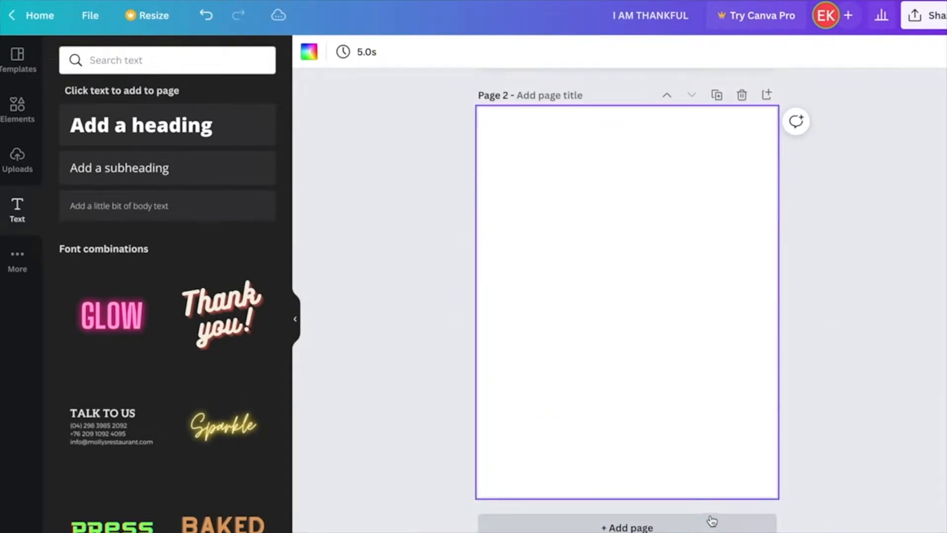
key(Delete)
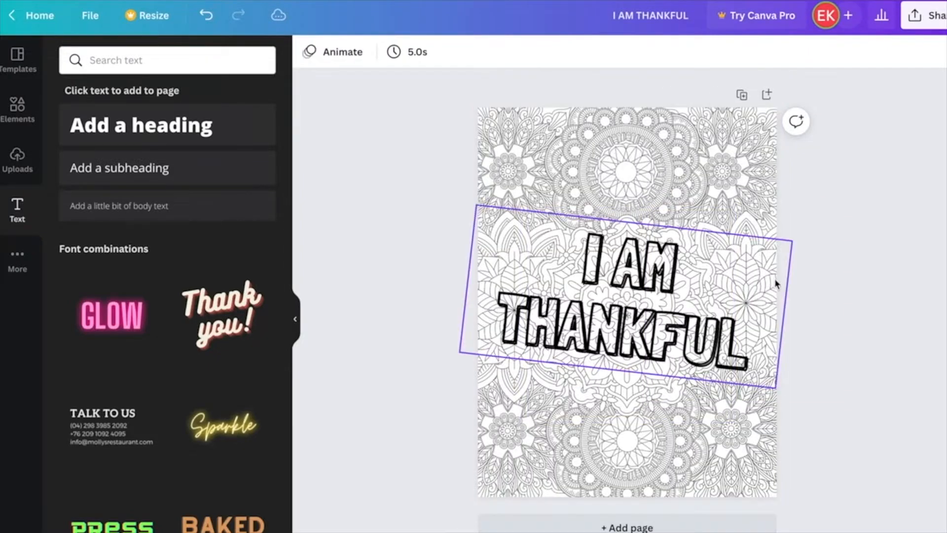
click(742, 95)
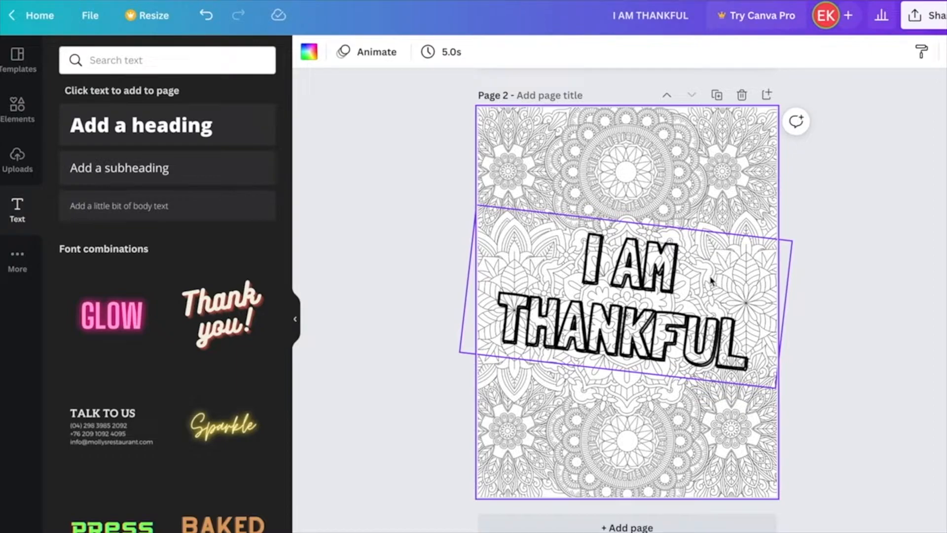
- Replace THANKFUL with CONFIDENT on page 2, and shrink the heading to size 119 with a counterclockwise tilt
double_click(636, 324)
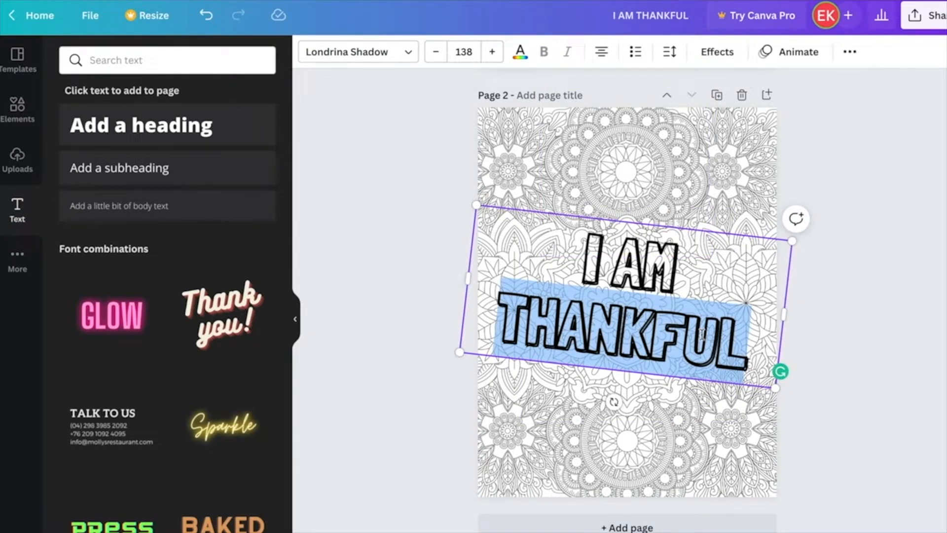
text(CONFIDENT)
drag(792, 241, 744, 254)
drag(614, 389, 668, 416)
click(927, 275)
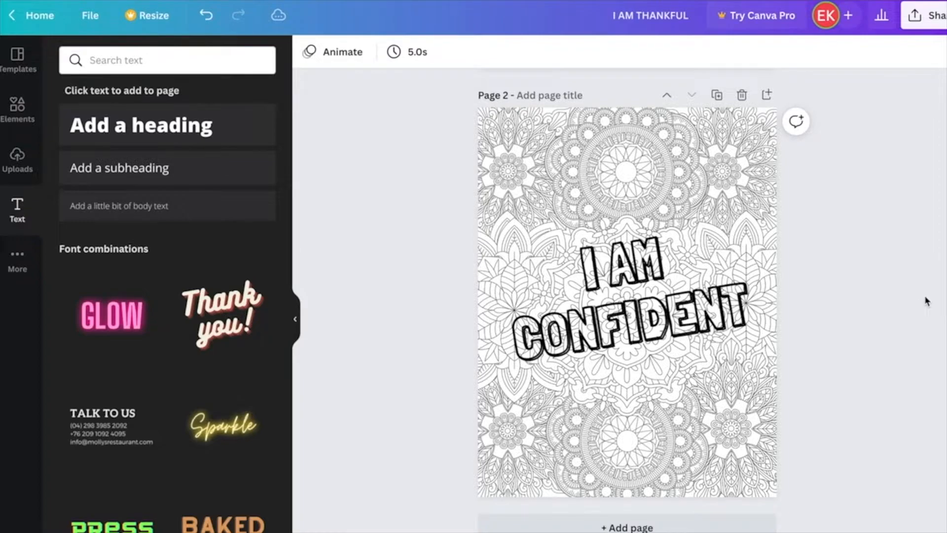
- Rearrange the mandalas behind the page 2 heading into a different, asymmetrical full-page pattern
scroll(894, 253, up, 1)
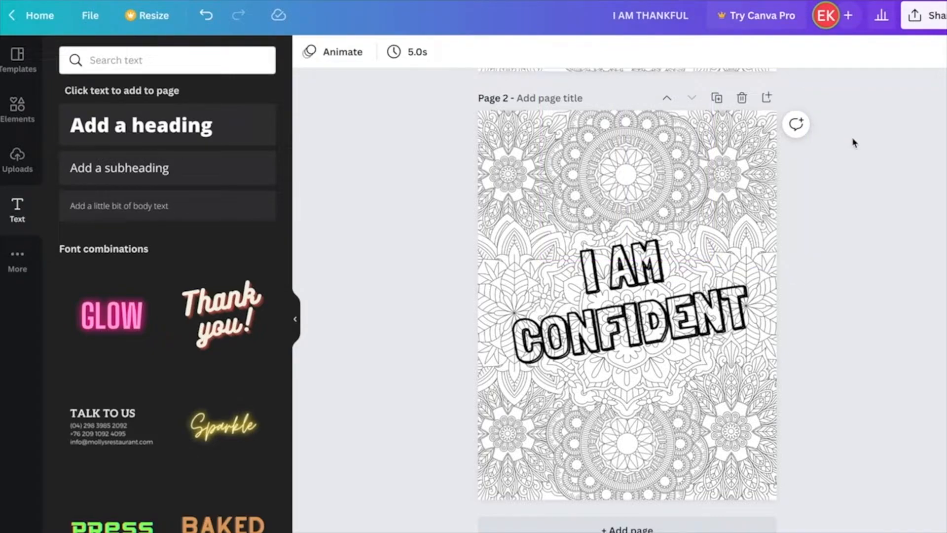
drag(655, 170, 495, 161)
drag(583, 186, 664, 182)
click(868, 281)
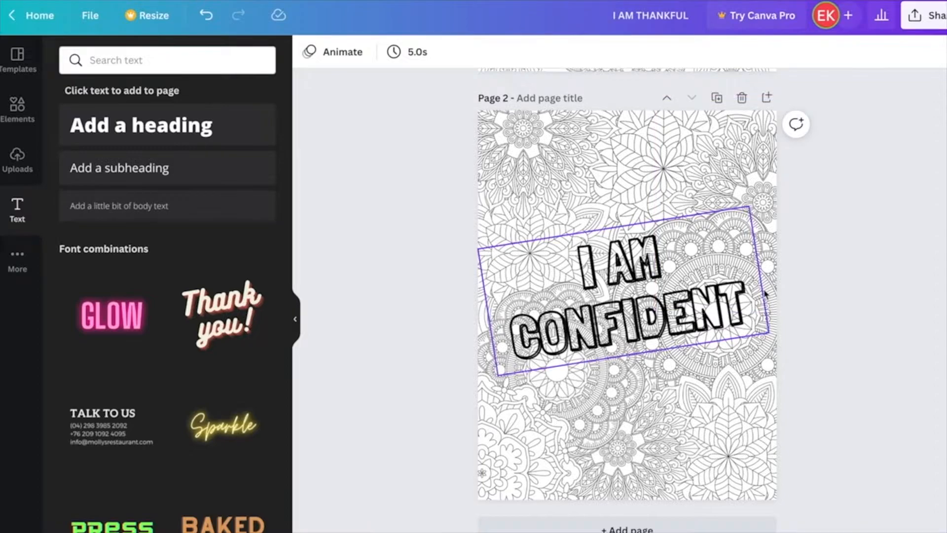
- Try the Splice, Echo and Shadow styles on the page 2 heading, and return it to Hollow with thickness 15
click(631, 306)
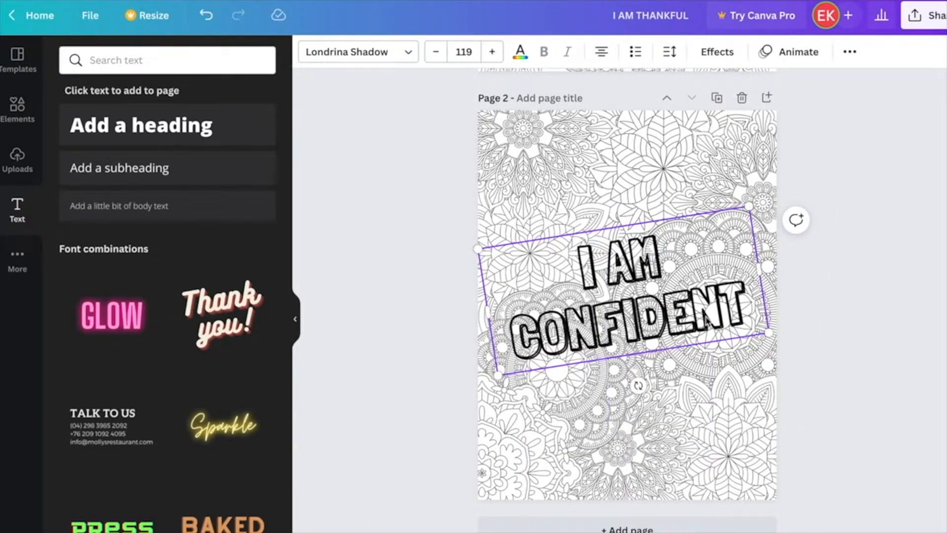
click(718, 52)
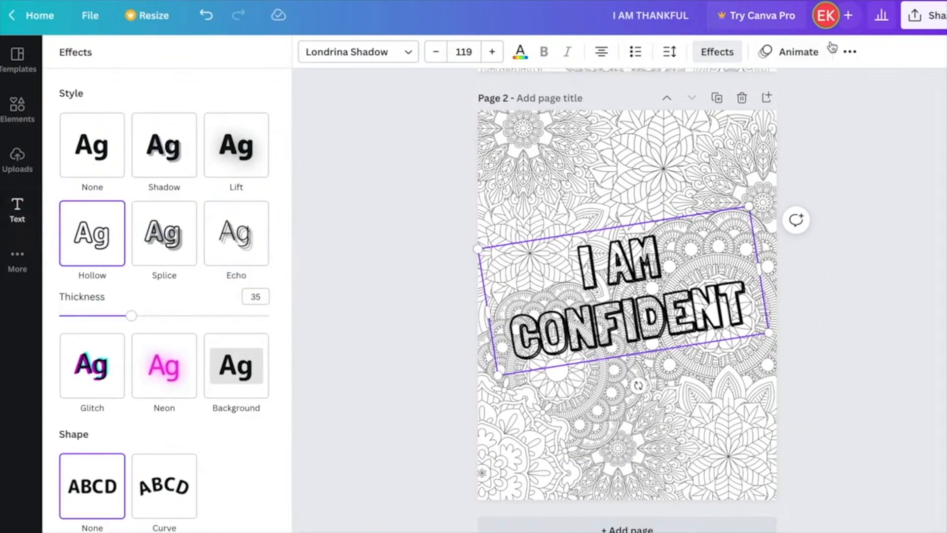
click(175, 260)
click(229, 245)
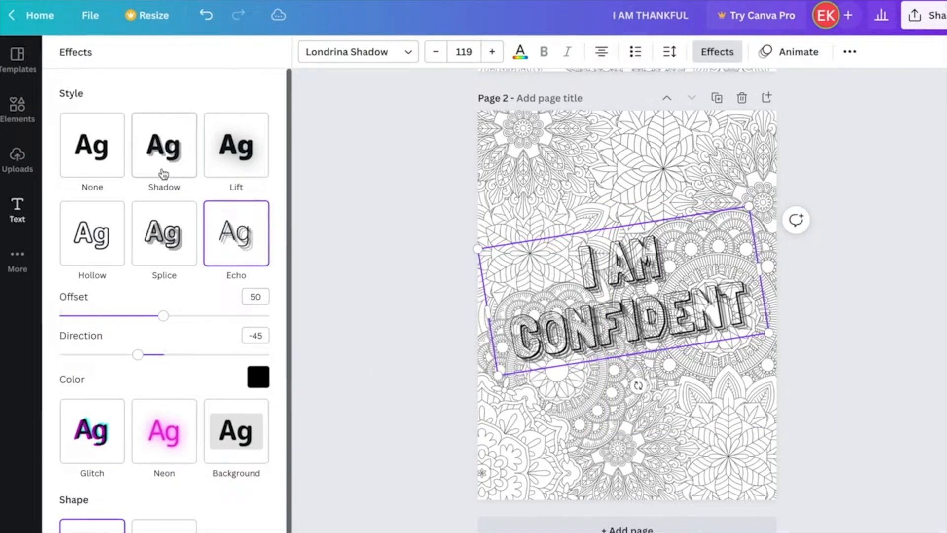
click(147, 174)
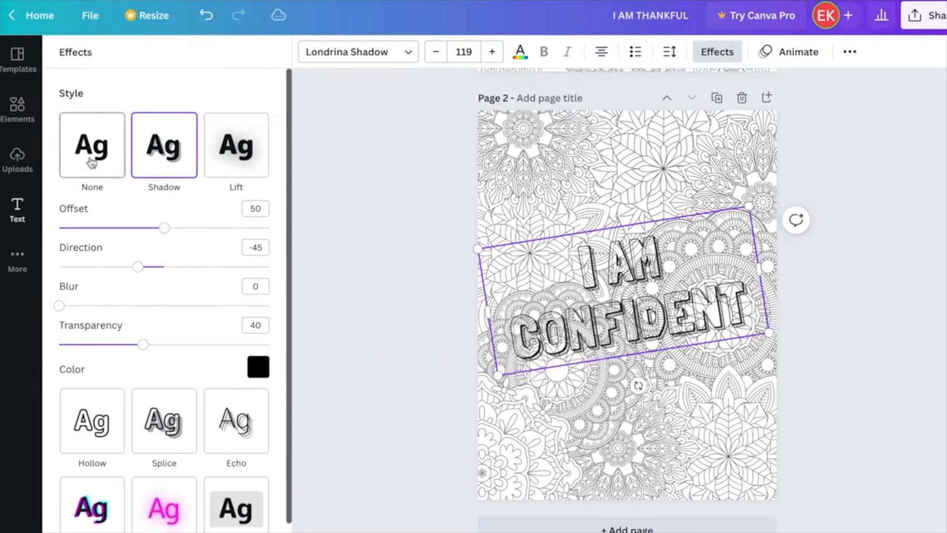
click(91, 150)
click(91, 235)
drag(161, 316, 89, 317)
click(875, 279)
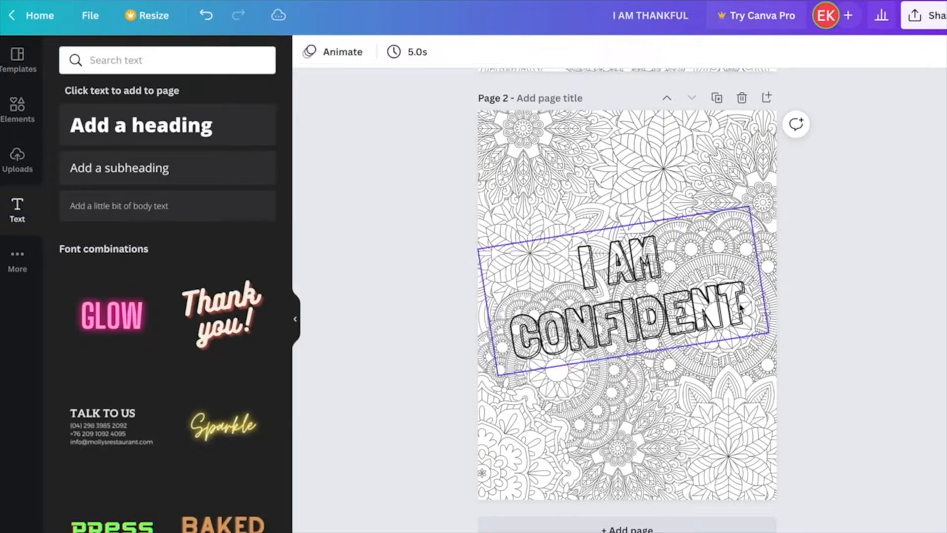
- Compare the page 2 heading with the one on page 1, and make its hollow outline slightly thicker
scroll(842, 359, up, 5)
scroll(842, 360, up, 2)
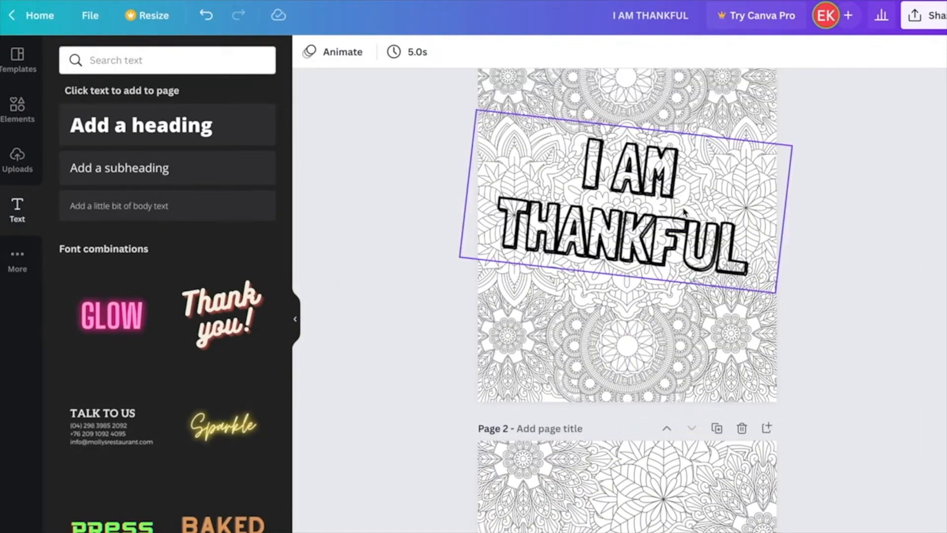
scroll(692, 219, down, 7)
click(694, 222)
click(719, 53)
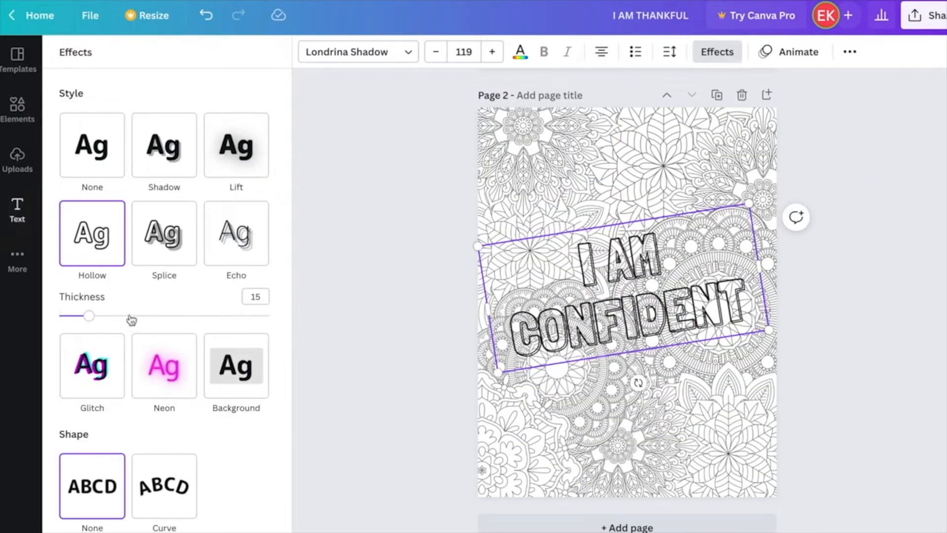
click(109, 316)
click(440, 306)
- Restyle the "I AM CONFIDENT" heading in Arturo Outline with a Shadow effect at size 69.8, tilted slightly further counterclockwise
click(860, 306)
click(711, 306)
drag(639, 383, 630, 381)
drag(636, 318, 668, 440)
click(841, 222)
drag(630, 504, 616, 504)
drag(657, 439, 657, 314)
click(348, 51)
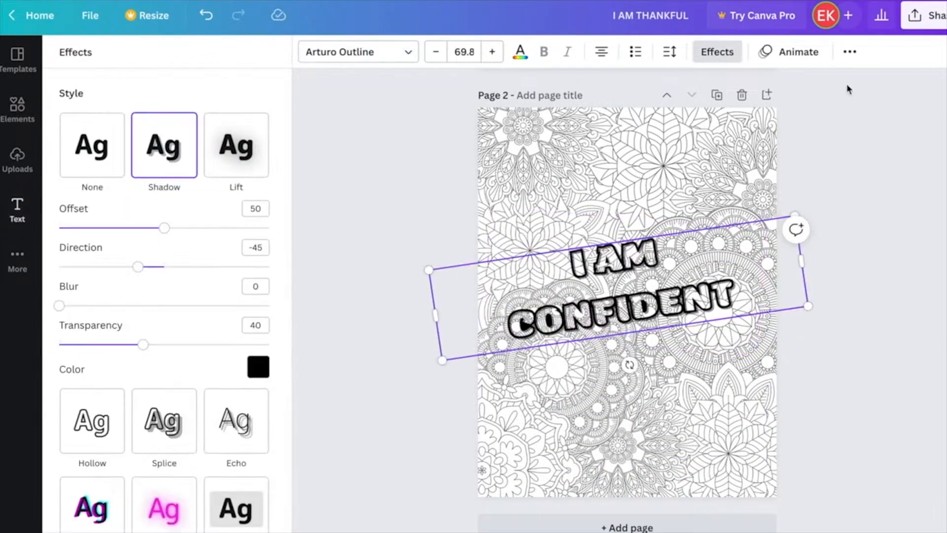
drag(635, 353, 427, 146)
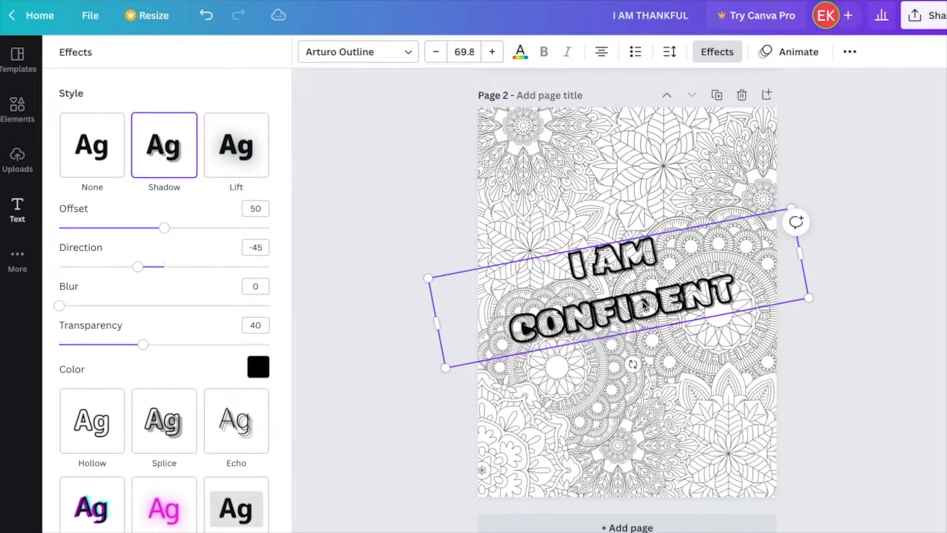
click(881, 262)
- Resize the "I AM CONFIDENT" heading to 71.4 and move it slightly higher, centred across the page
drag(810, 307, 847, 308)
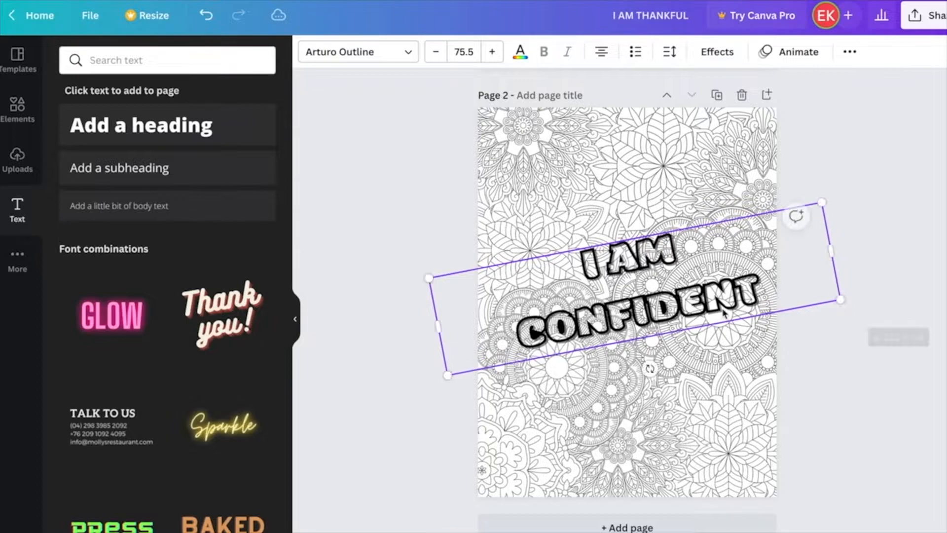
drag(726, 313, 716, 312)
click(896, 214)
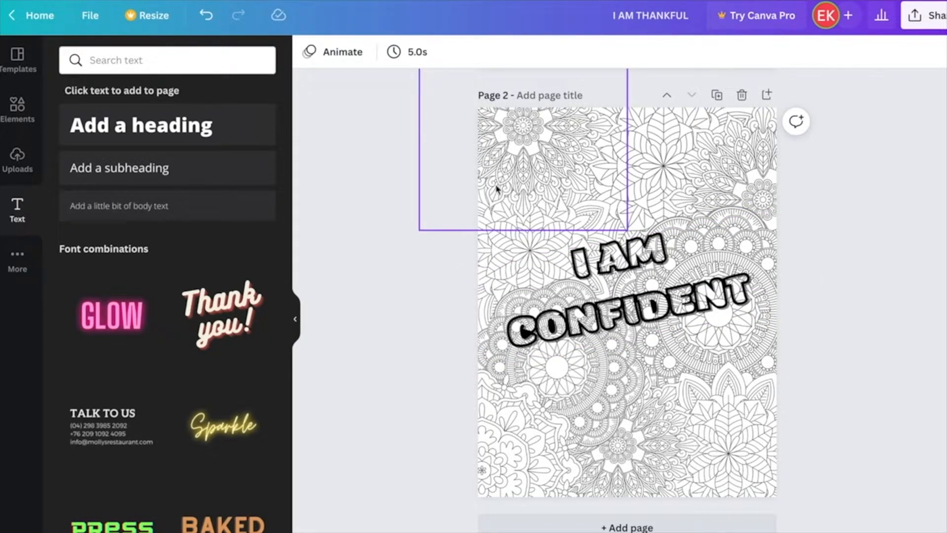
click(826, 302)
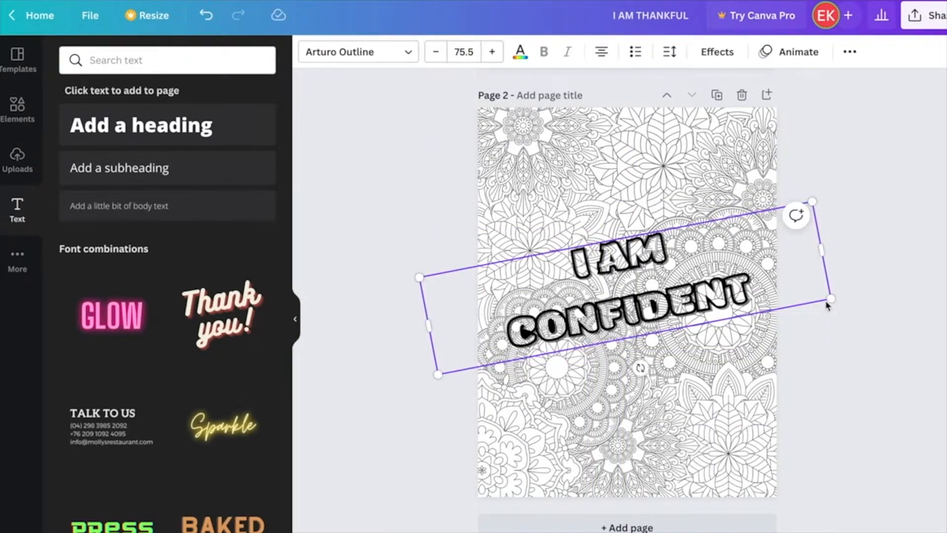
drag(829, 299, 805, 296)
drag(721, 301, 727, 288)
click(905, 215)
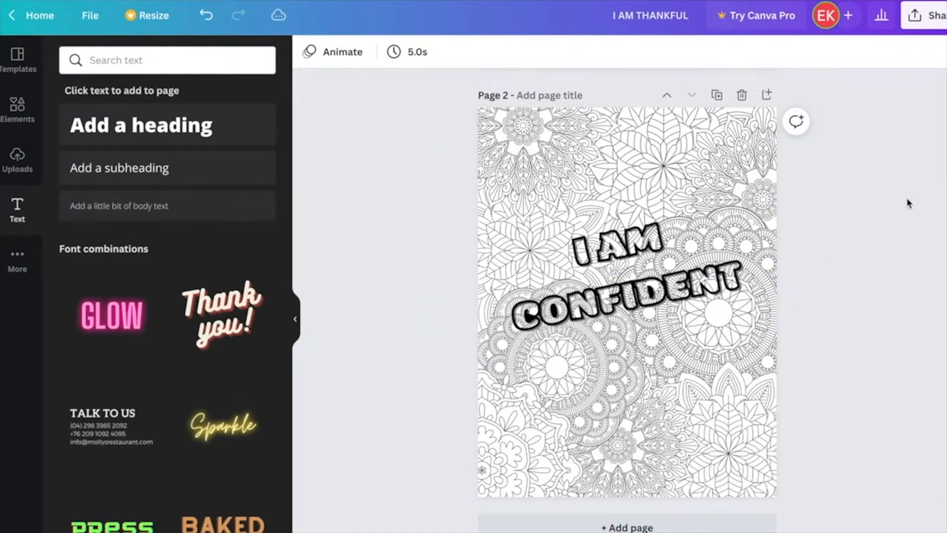
- Enlarge only the "I AM" line of the page 2 heading so it is clearly bigger than CONFIDENT
click(606, 260)
double_click(592, 259)
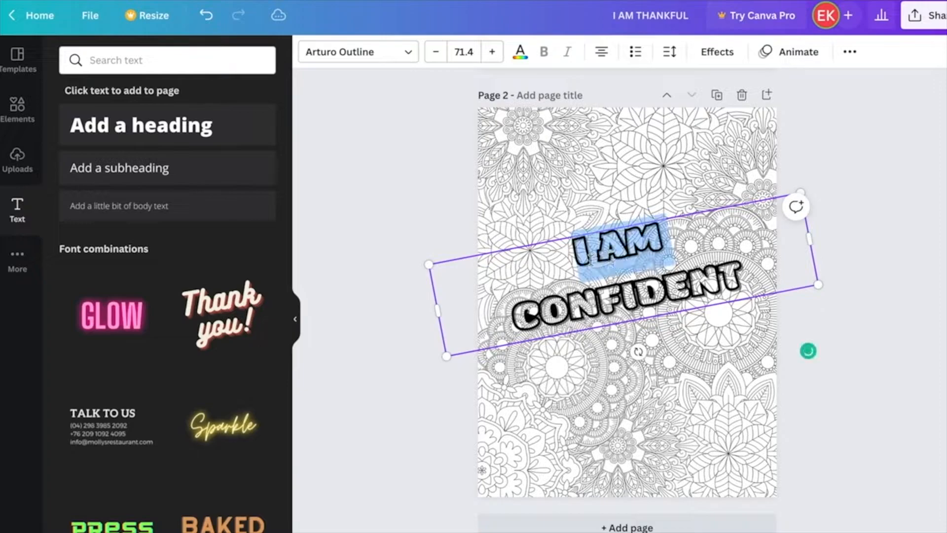
click(492, 51)
click(492, 51)
click(492, 51)
click(492, 52)
click(492, 52)
key(Escape)
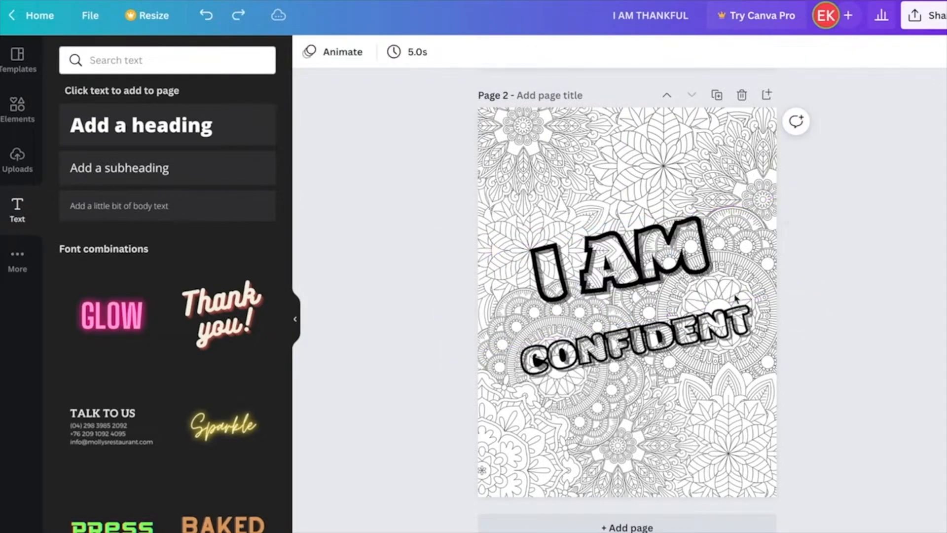
- Review the affirmation coloring pages from page 1 through page 20, comparing their headings and mandala layouts
scroll(881, 335, up, 9)
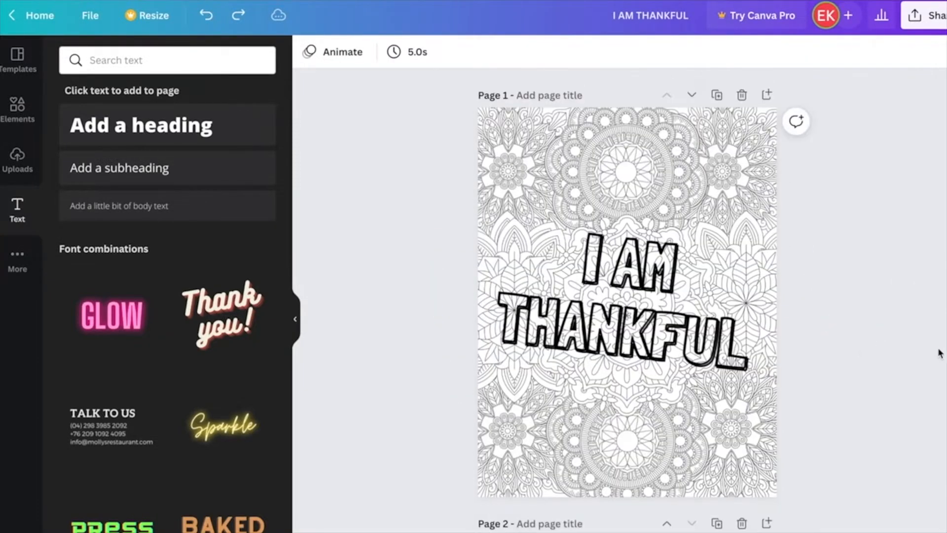
scroll(822, 340, down, 7)
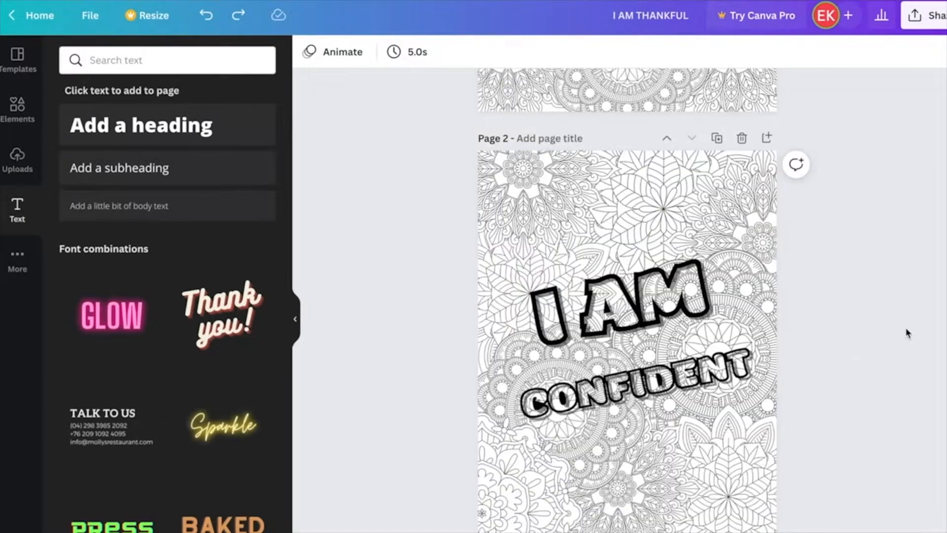
scroll(909, 331, up, 7)
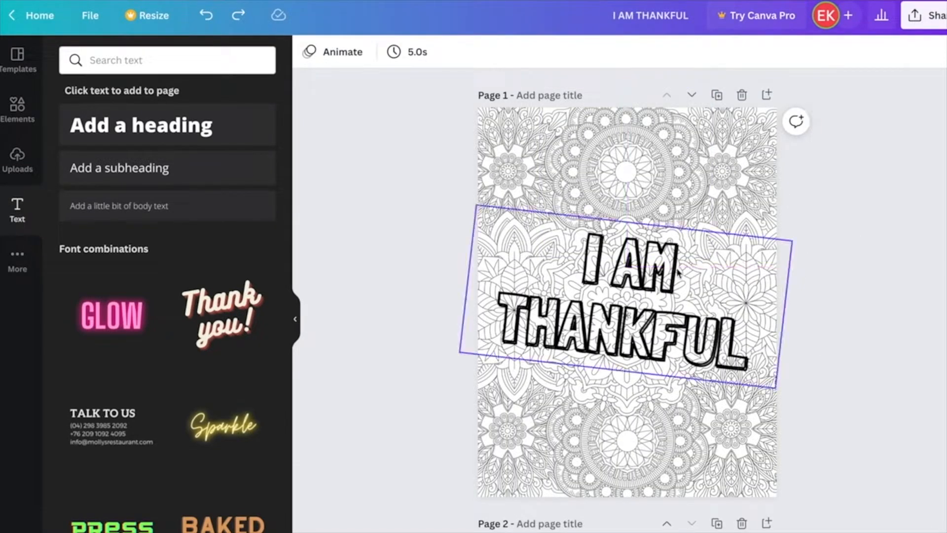
scroll(811, 269, down, 5)
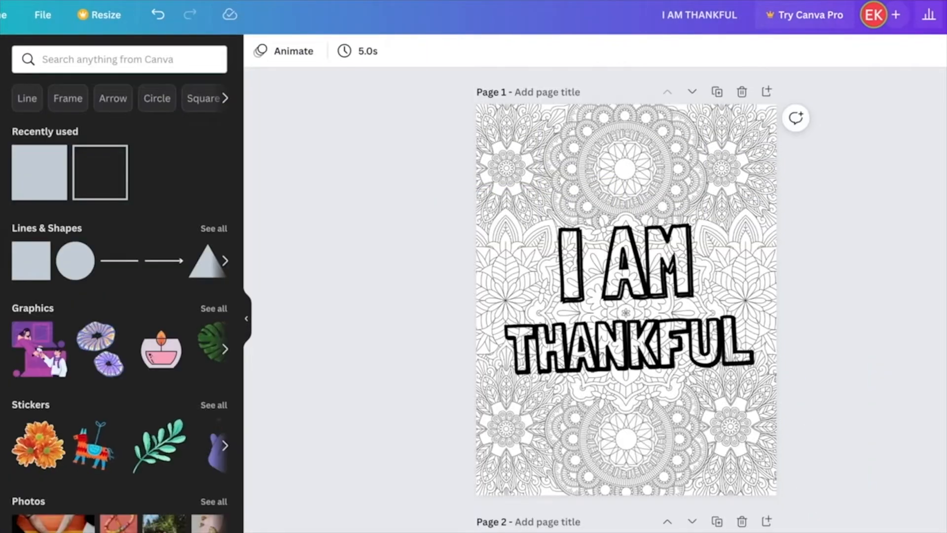
scroll(626, 300, down, 1)
scroll(627, 299, up, 1)
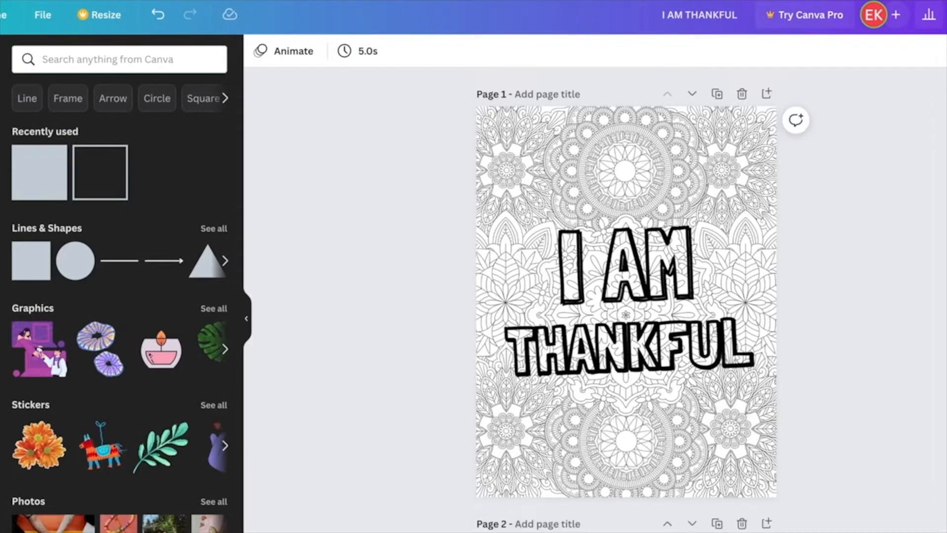
scroll(626, 300, down, 20)
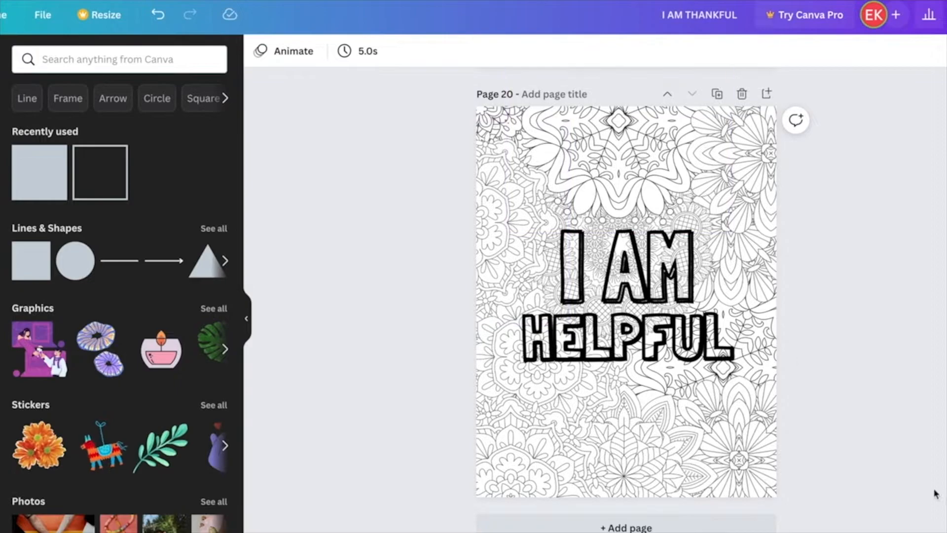
scroll(929, 264, up, 5)
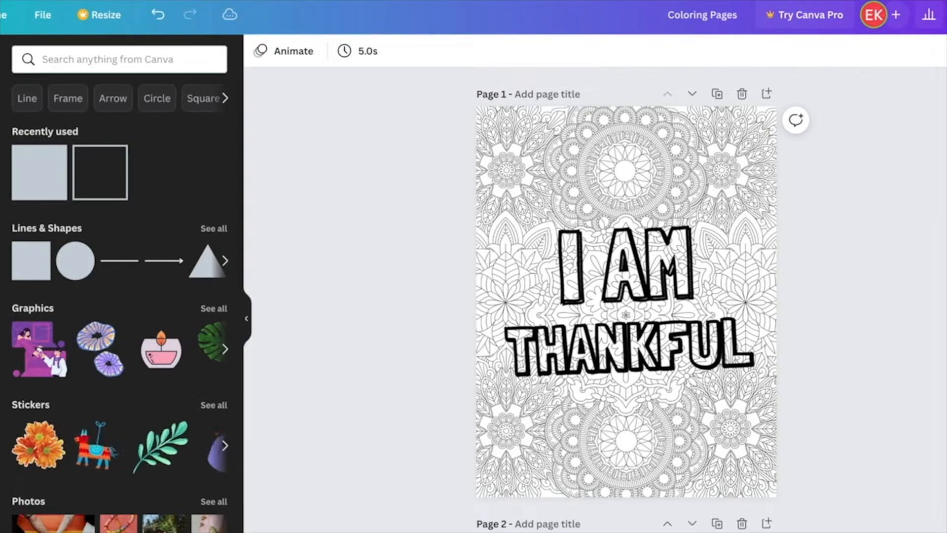
- Download all 20 pages of the Coloring Pages design as PNG files
click(946, 14)
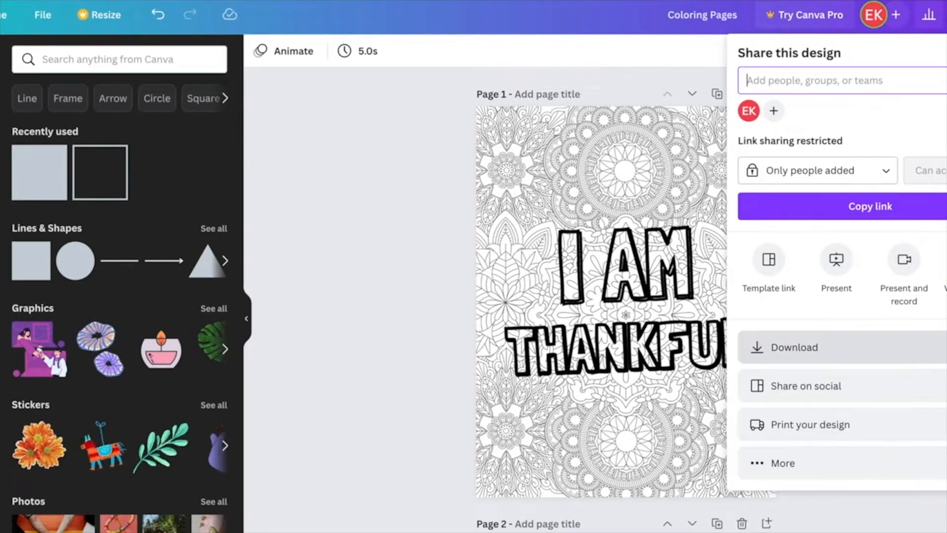
click(937, 347)
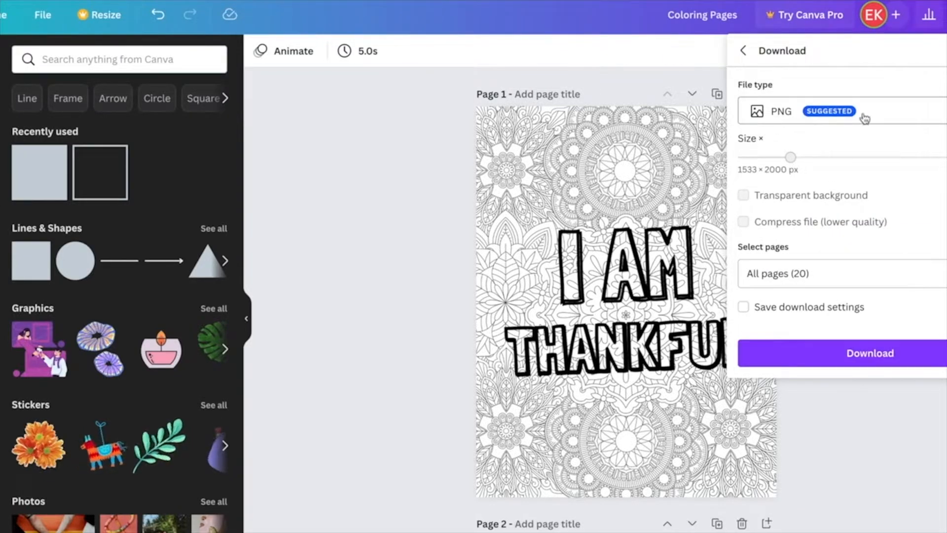
click(883, 353)
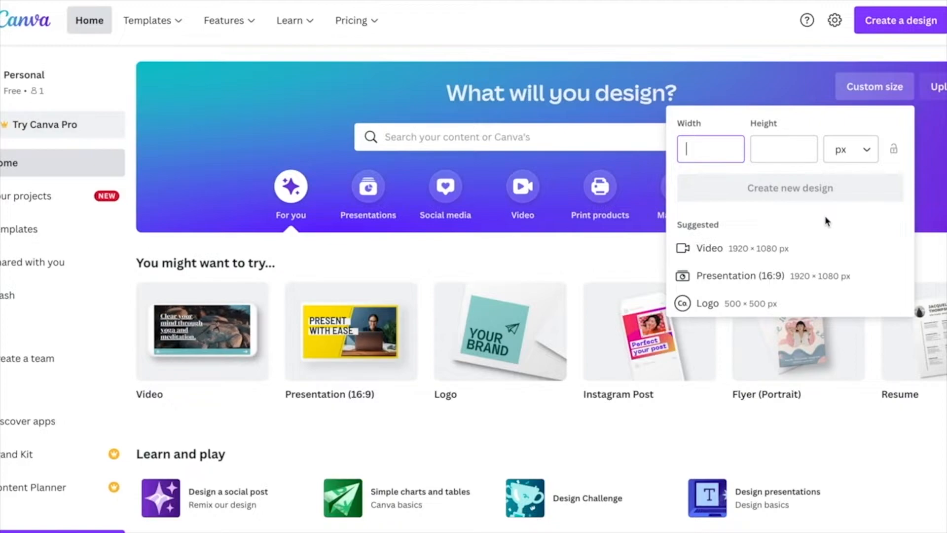
- Create a new custom-size design 8.625 in wide and 11.25 in high
text(8.625)
click(768, 153)
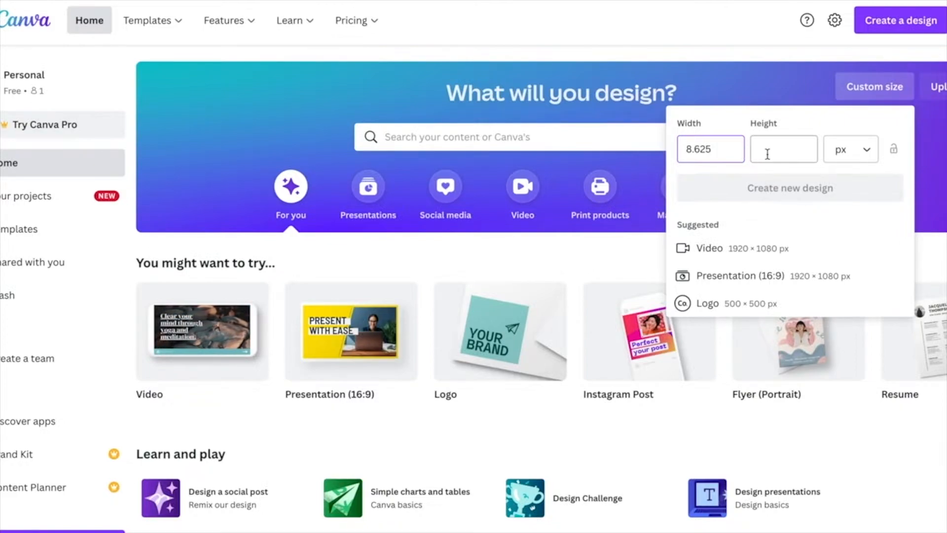
text(11.25)
click(858, 150)
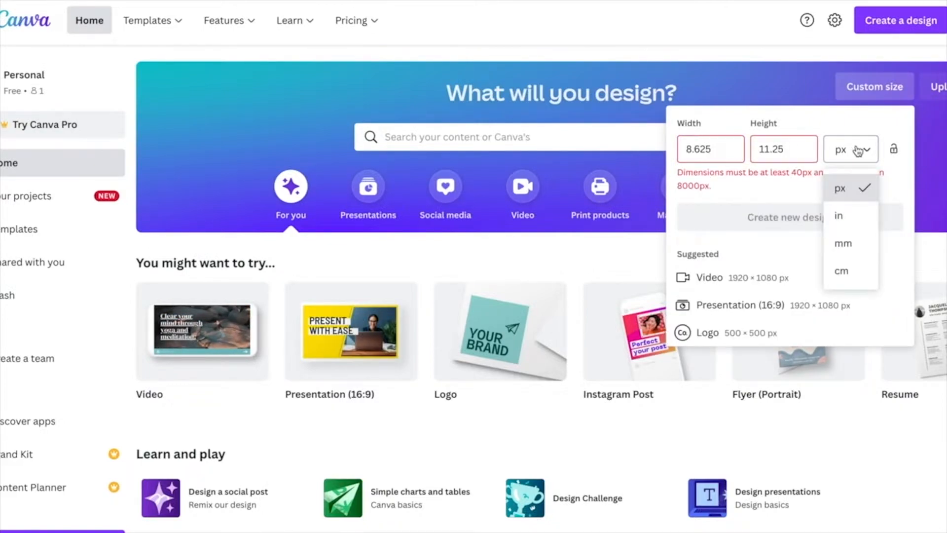
click(857, 216)
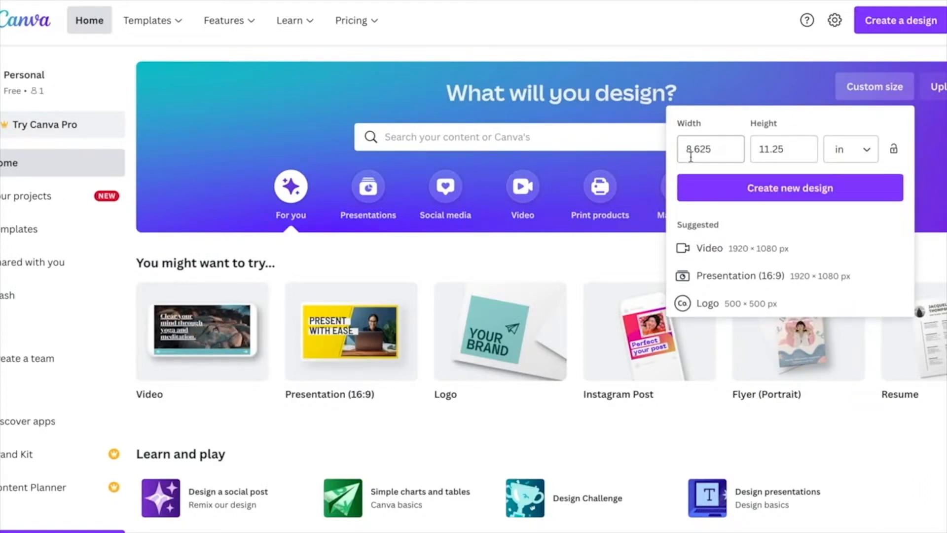
click(761, 158)
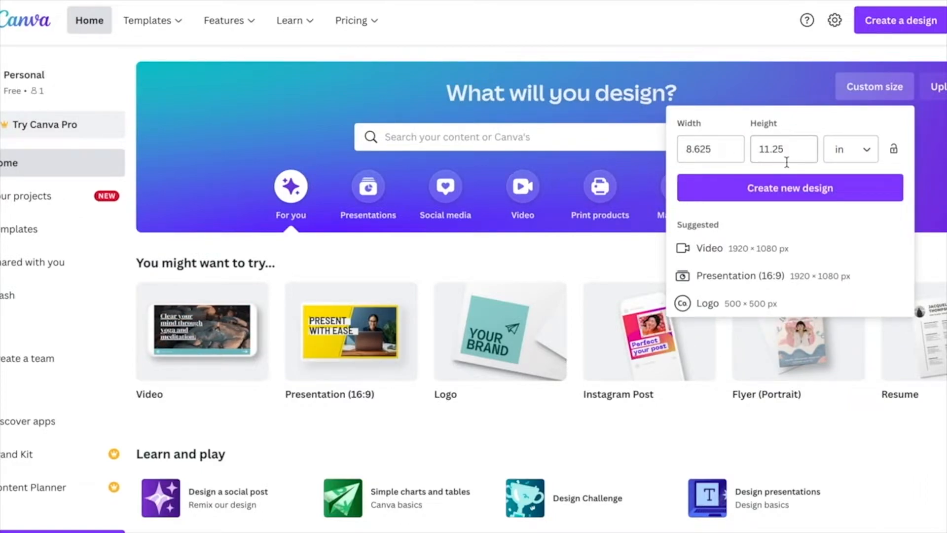
click(850, 192)
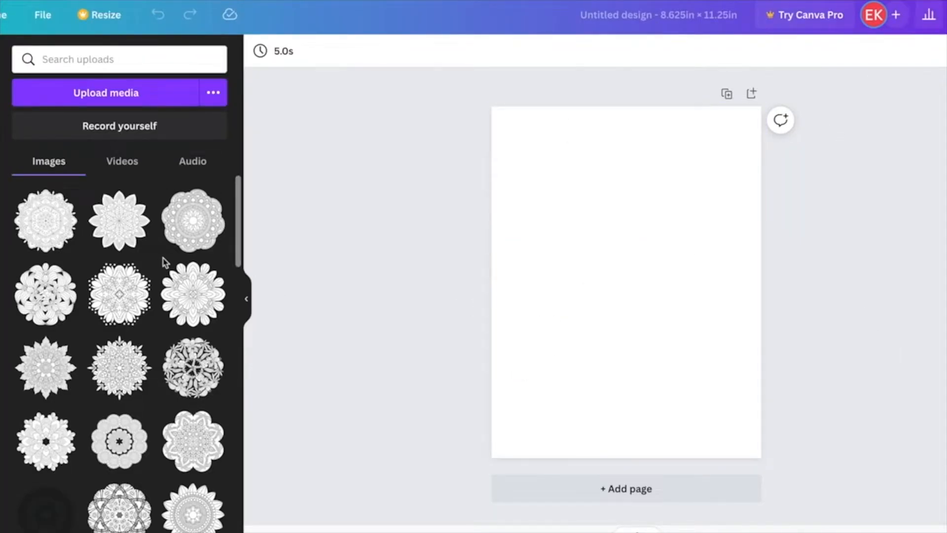
- Find the purple-bordered margin template among the uploaded images and place it over the full blank page
scroll(164, 262, down, 8)
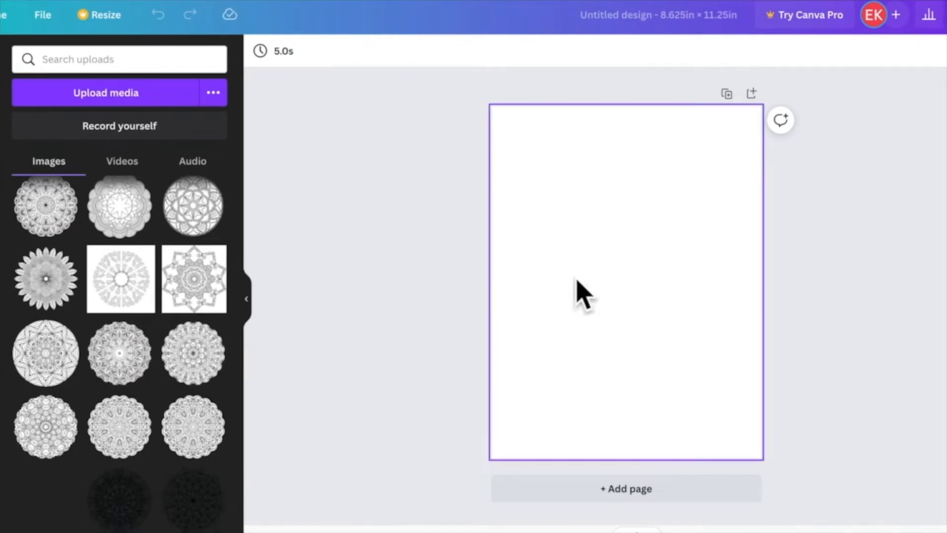
scroll(169, 345, down, 5)
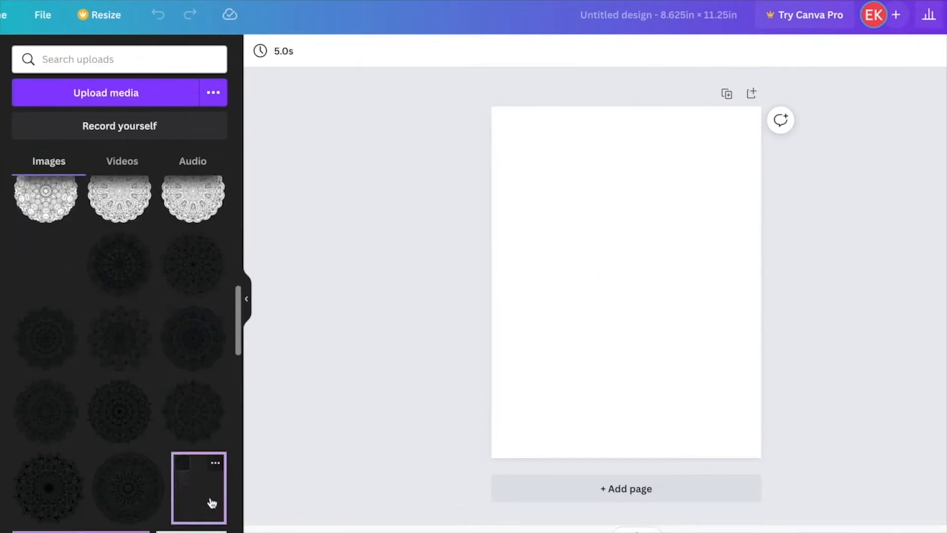
click(212, 502)
click(809, 261)
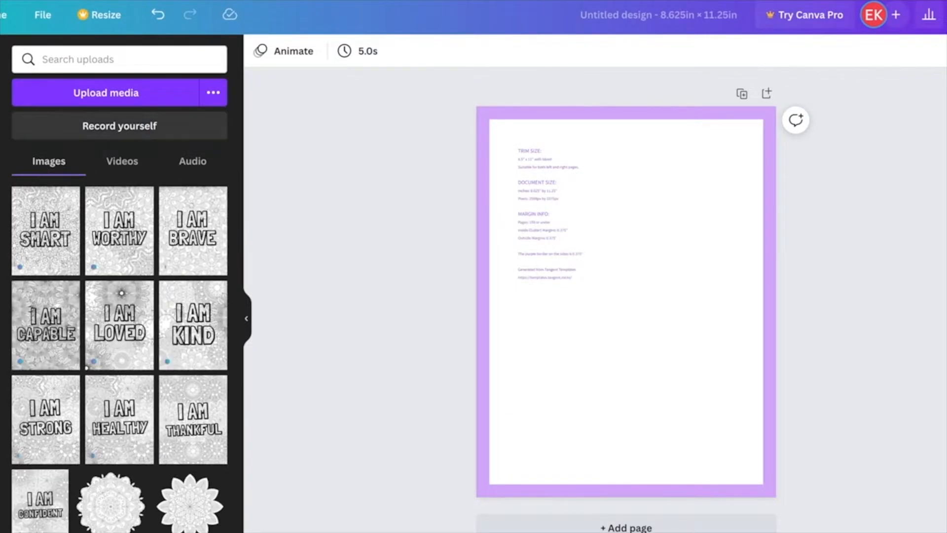
- Cover the whole page and its margin template with a white square, and set the square's transparency to 50
click(1, 109)
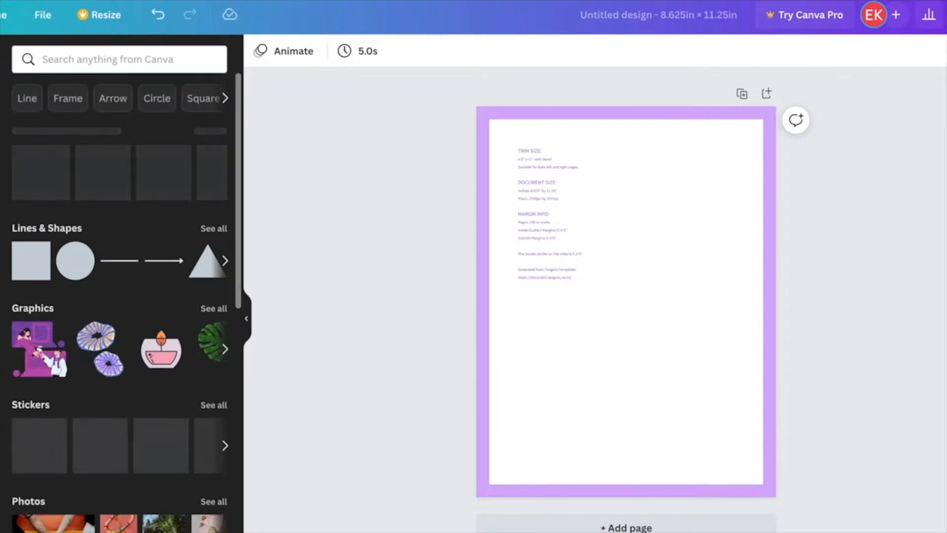
drag(39, 173, 560, 176)
drag(629, 259, 700, 362)
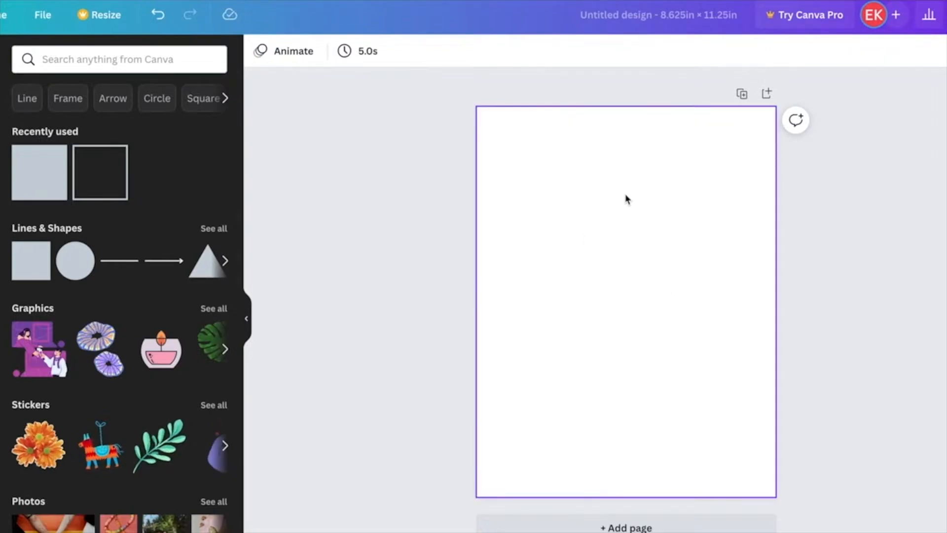
click(627, 200)
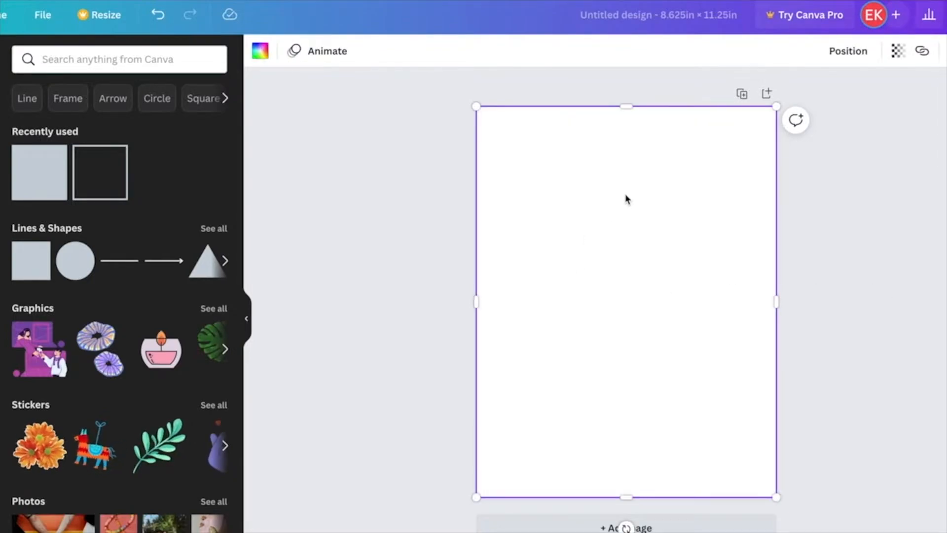
click(901, 56)
drag(848, 106, 829, 106)
click(883, 211)
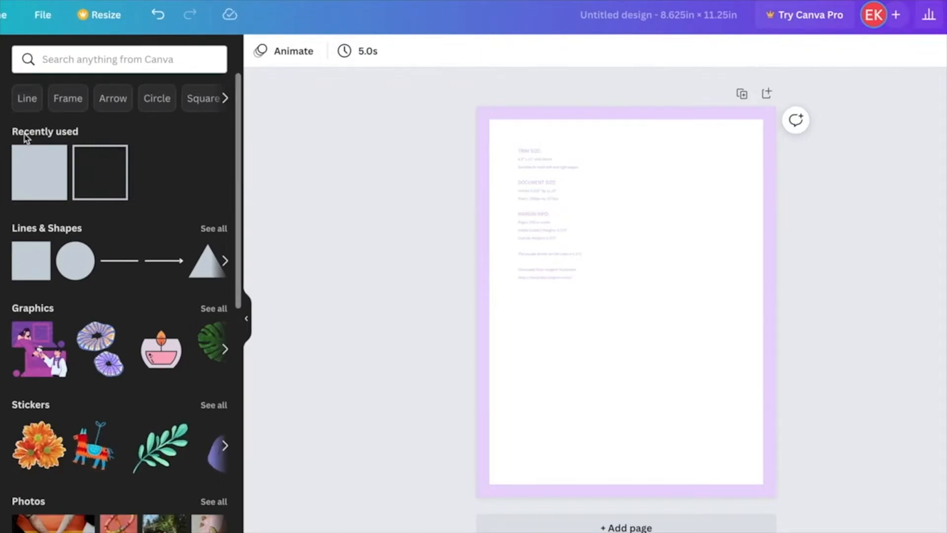
- Add an outlined square frame, stretch it to fit just inside the template's purple margin, and color it black
click(214, 229)
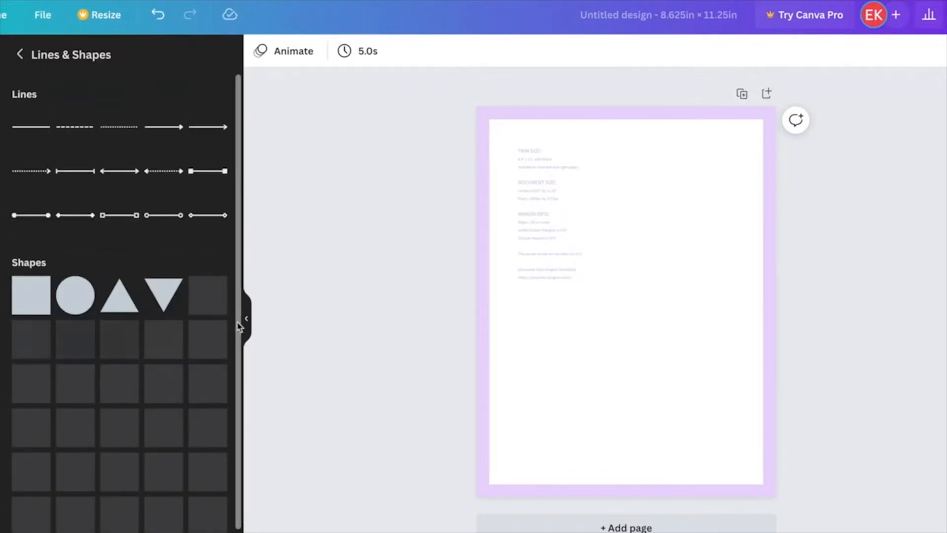
drag(239, 184, 7, 365)
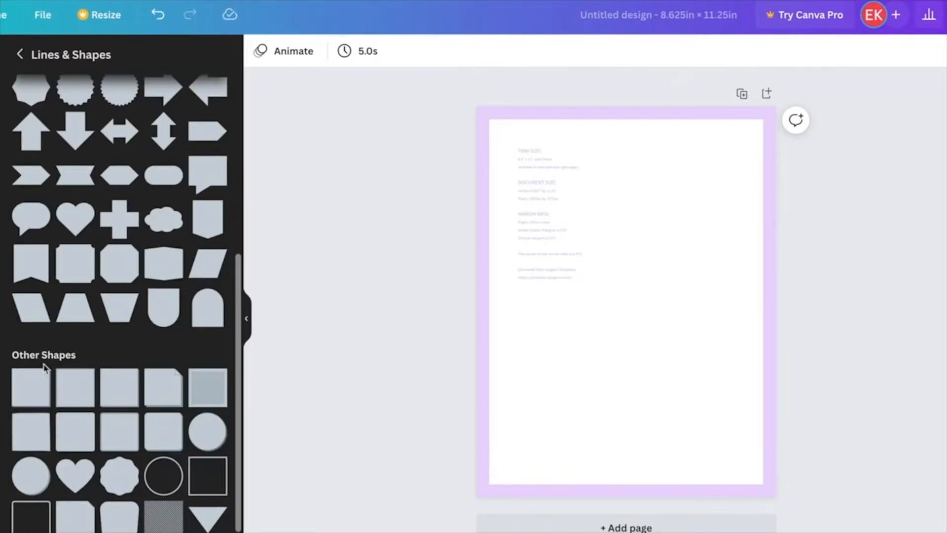
click(229, 493)
drag(626, 222, 626, 134)
drag(625, 378, 624, 473)
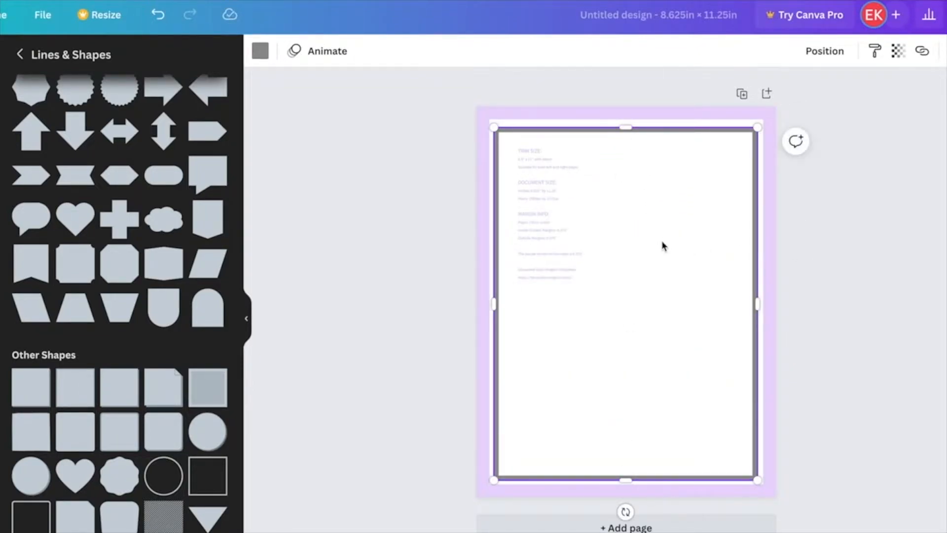
drag(661, 239, 661, 237)
click(620, 196)
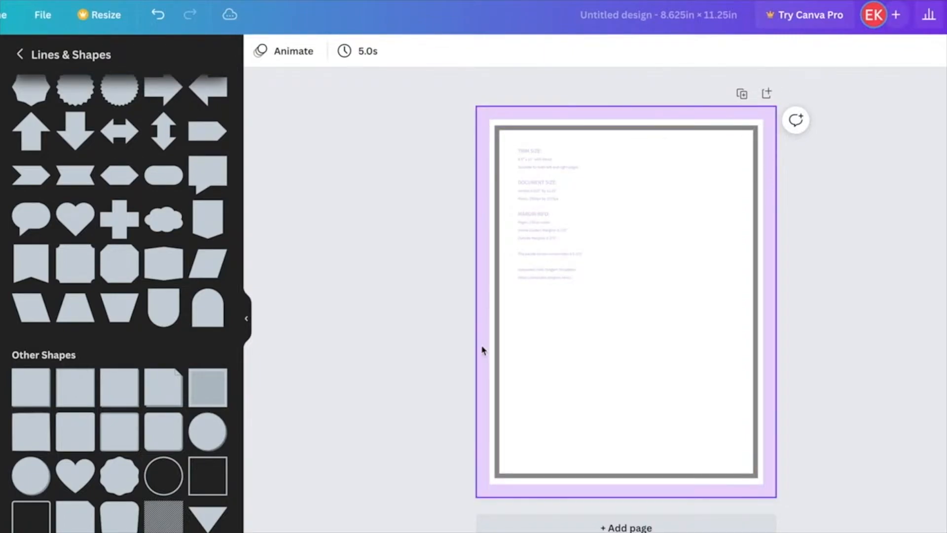
click(755, 349)
click(259, 51)
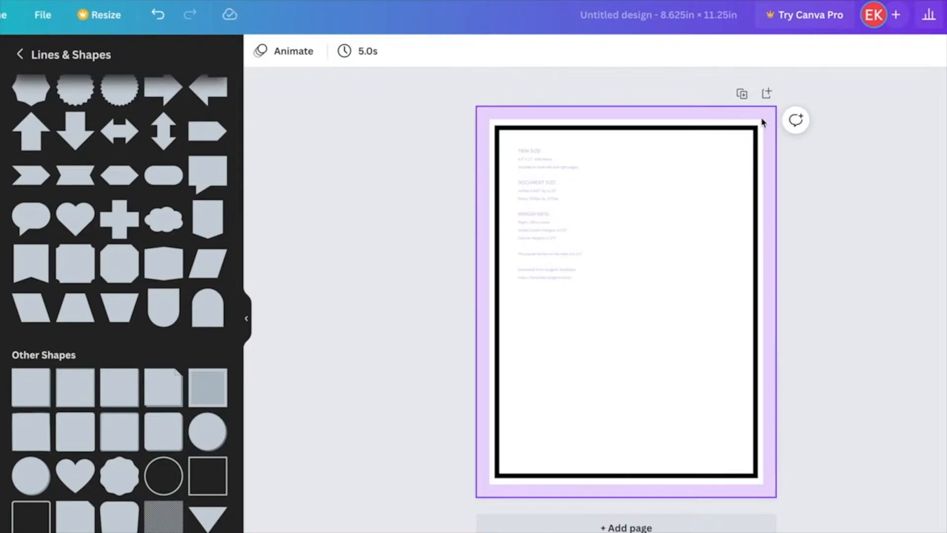
- Make the white cover square fully opaque to hide the margin template, and duplicate the framed page
click(735, 120)
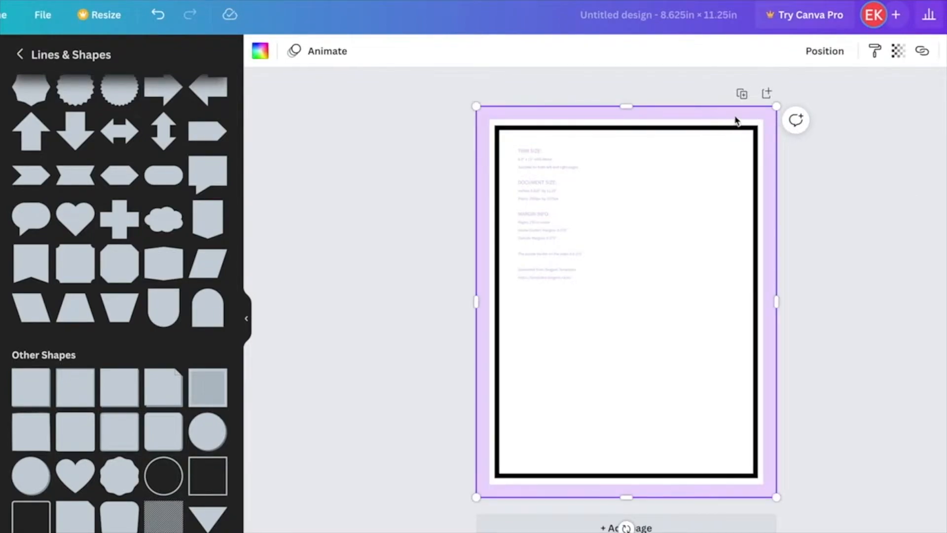
click(902, 54)
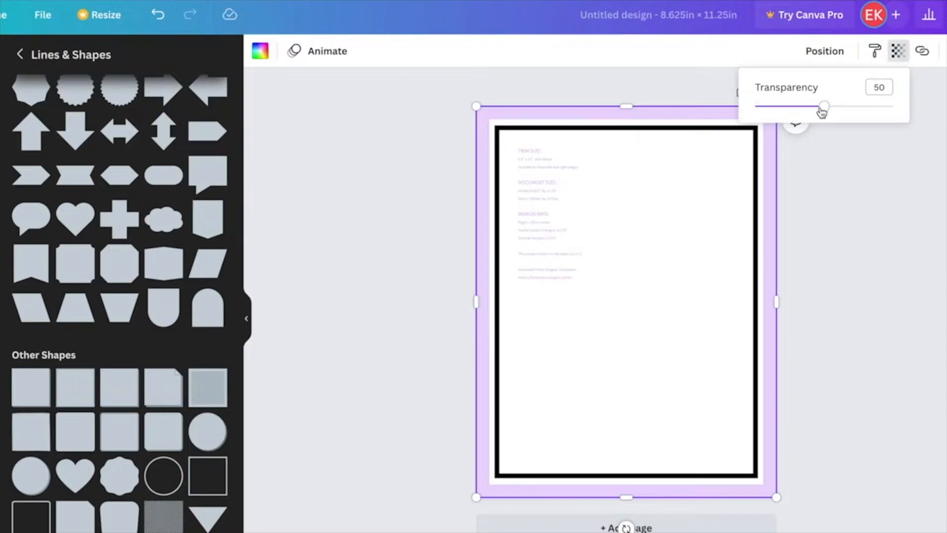
drag(824, 112, 894, 114)
click(941, 169)
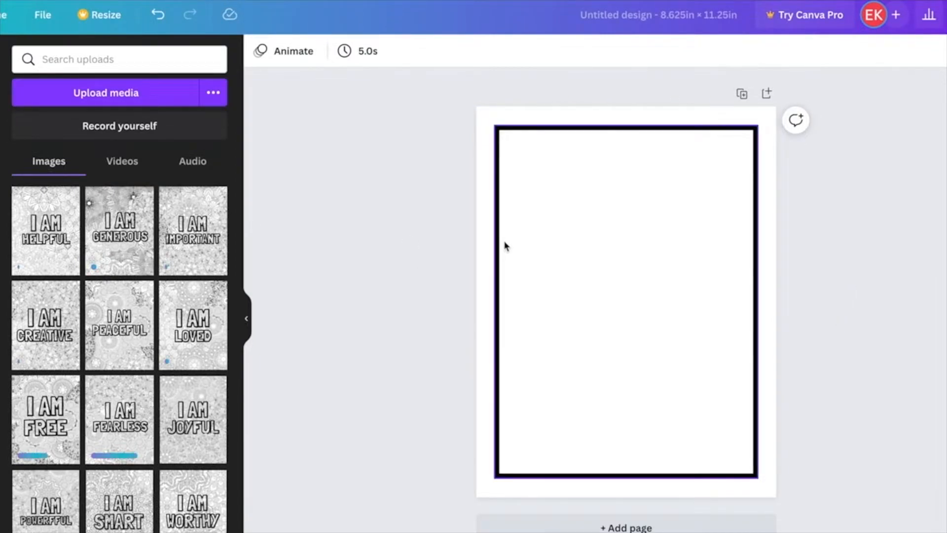
click(742, 95)
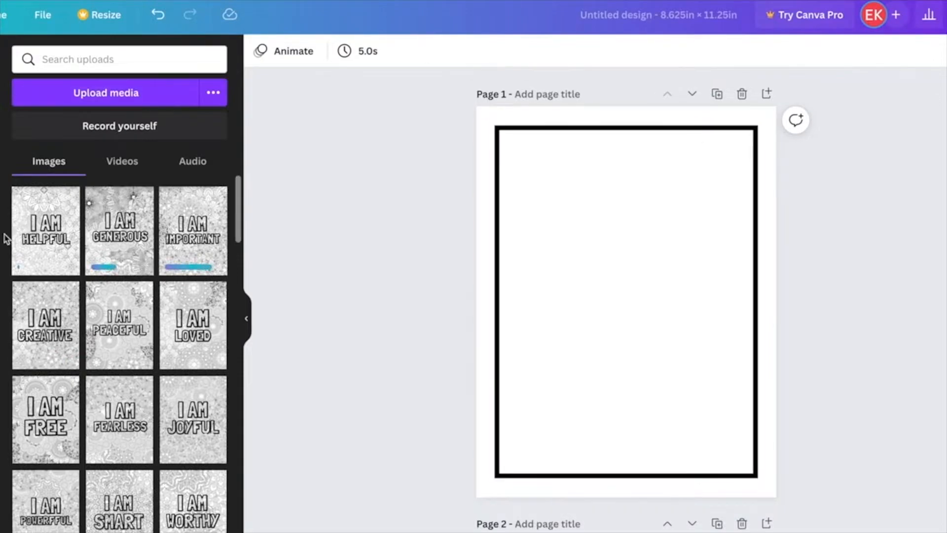
- Place the uploaded I AM HELPFUL image on page 1, enlarged and cropped to fit the black frame
click(60, 228)
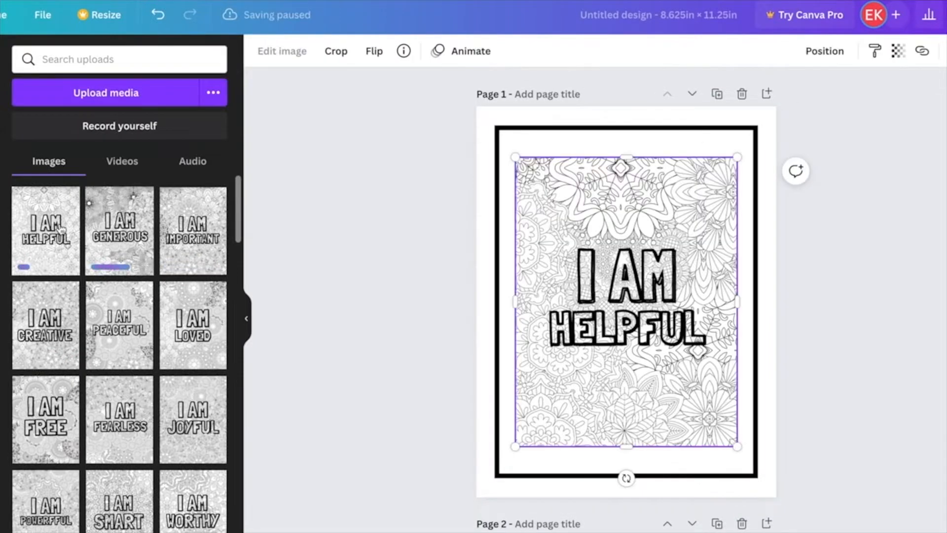
drag(629, 295, 668, 383)
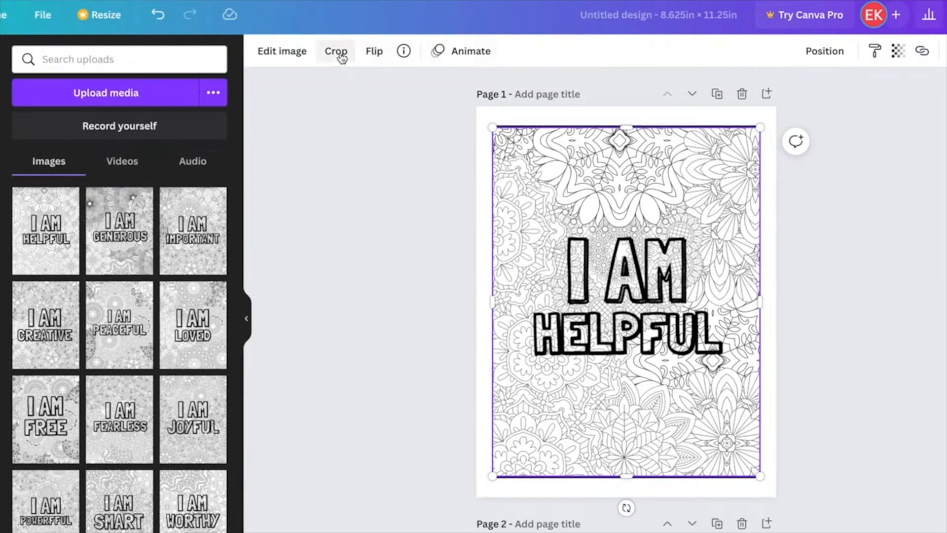
click(337, 52)
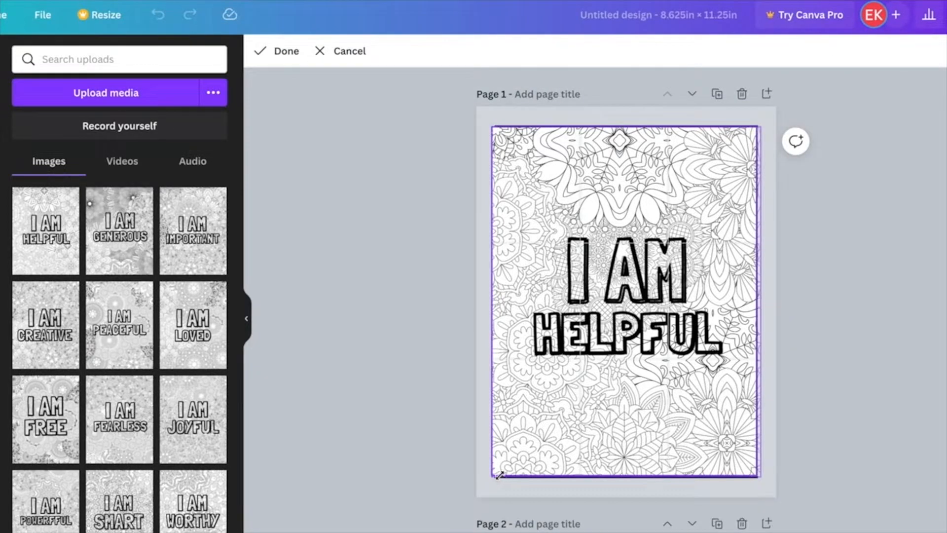
mouse_move(494, 473)
mouse_down()
mouse_move(506, 473)
mouse_move(497, 473)
mouse_up()
click(279, 51)
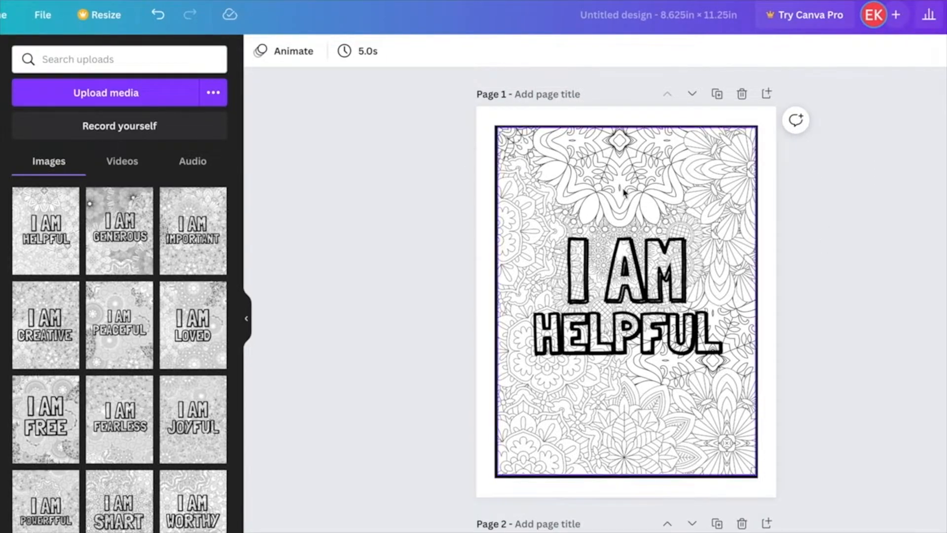
- Send the I AM HELPFUL image on page 1 backward behind the black frame
scroll(626, 299, down, 5)
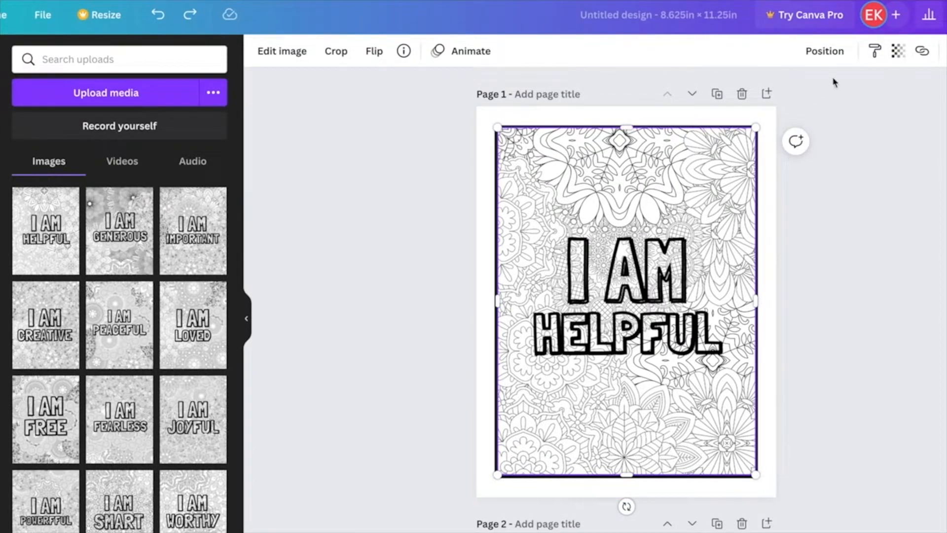
click(826, 53)
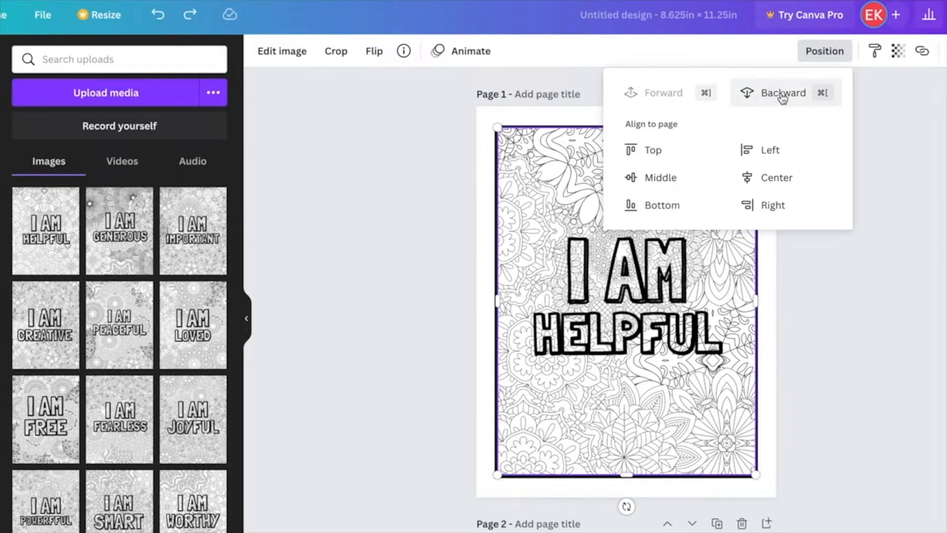
click(782, 98)
click(921, 261)
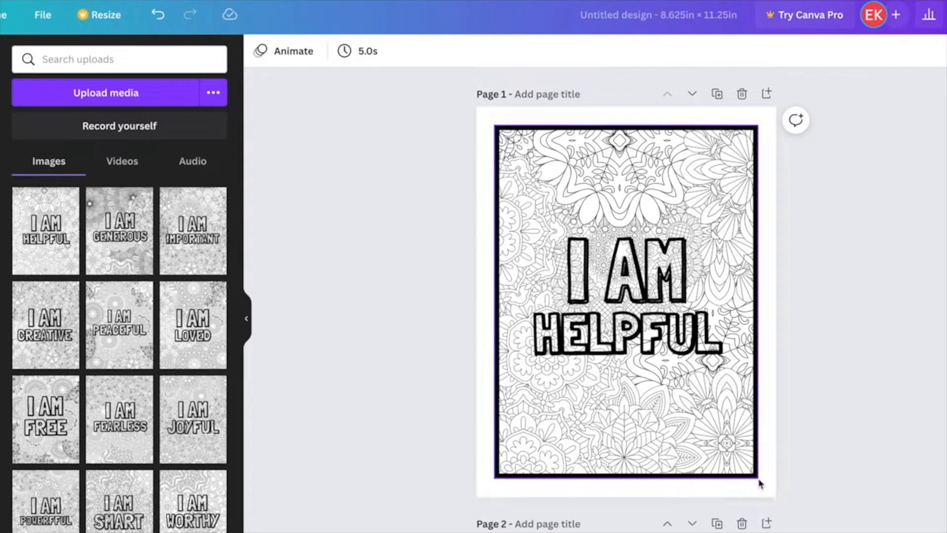
- Place the uploaded I AM GENEROUS image on page 2, enlarged and cropped to fit the black frame
scroll(458, 111, down, 5)
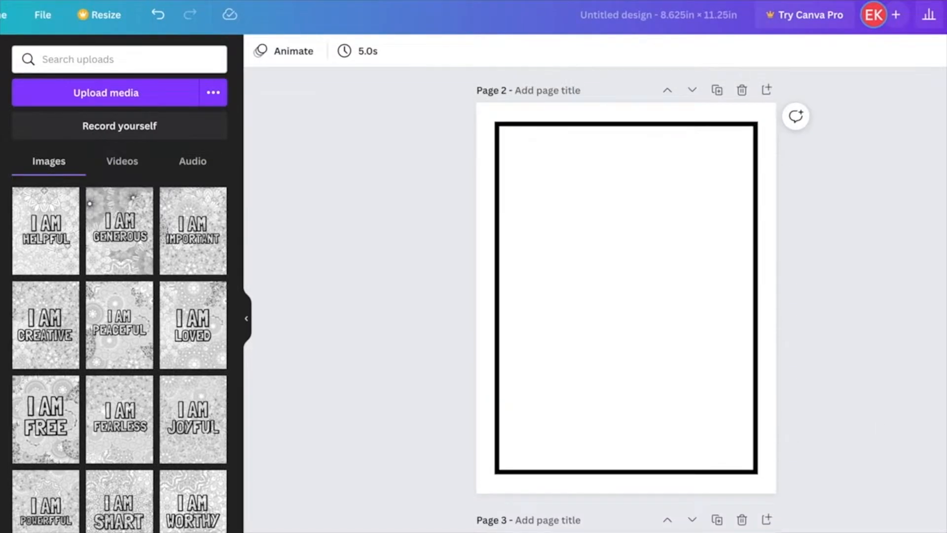
click(125, 235)
drag(735, 429, 763, 469)
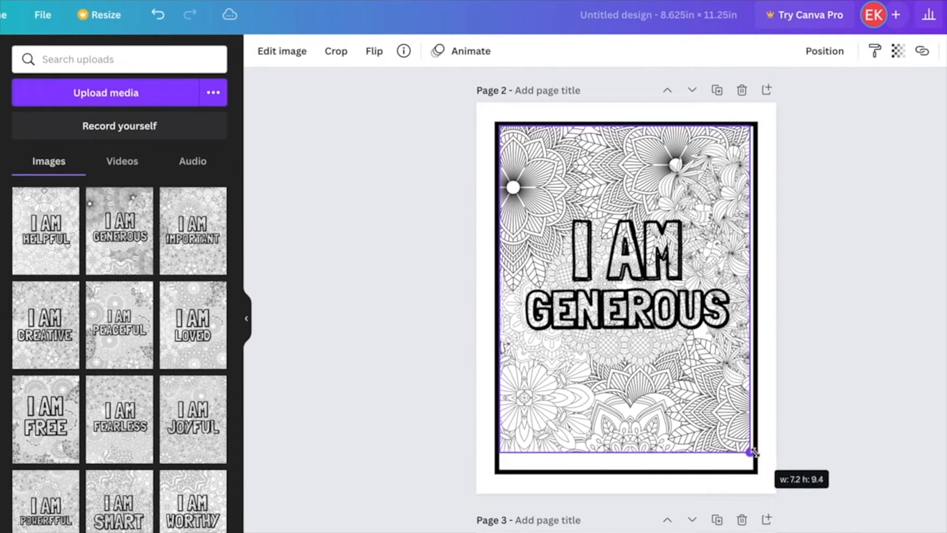
drag(702, 416, 698, 416)
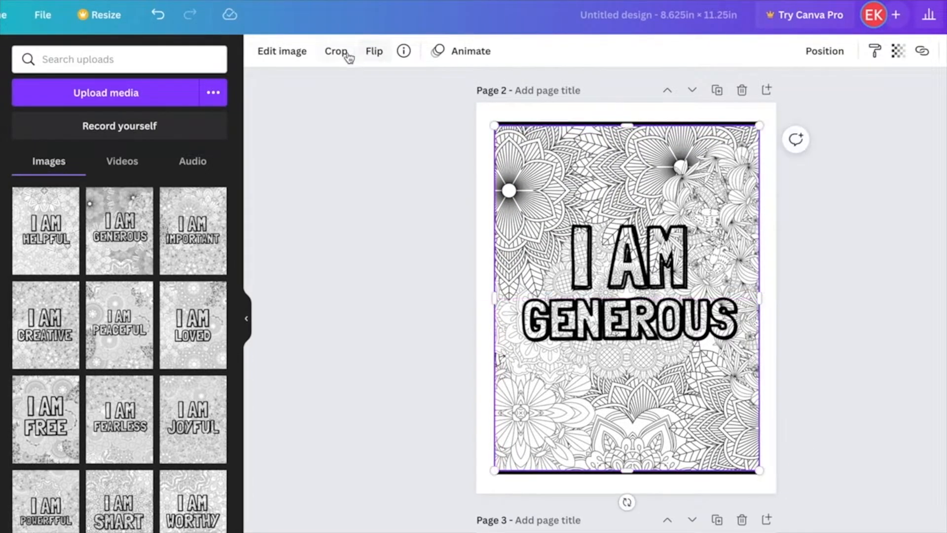
click(343, 53)
drag(761, 471, 757, 474)
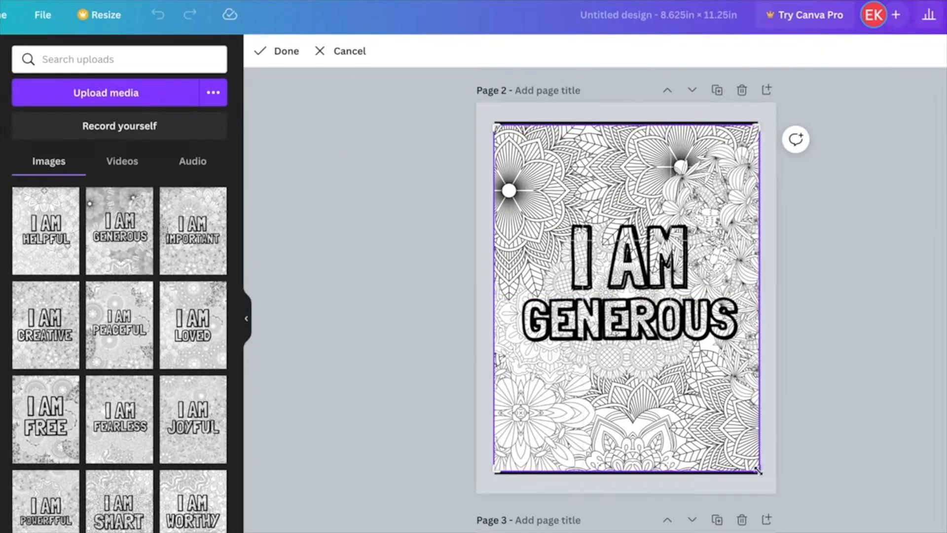
click(286, 52)
- Send the I AM GENEROUS image on page 2 backward behind the black frame
click(825, 51)
click(744, 93)
key(Escape)
scroll(626, 276, down, 1)
scroll(887, 361, up, 1)
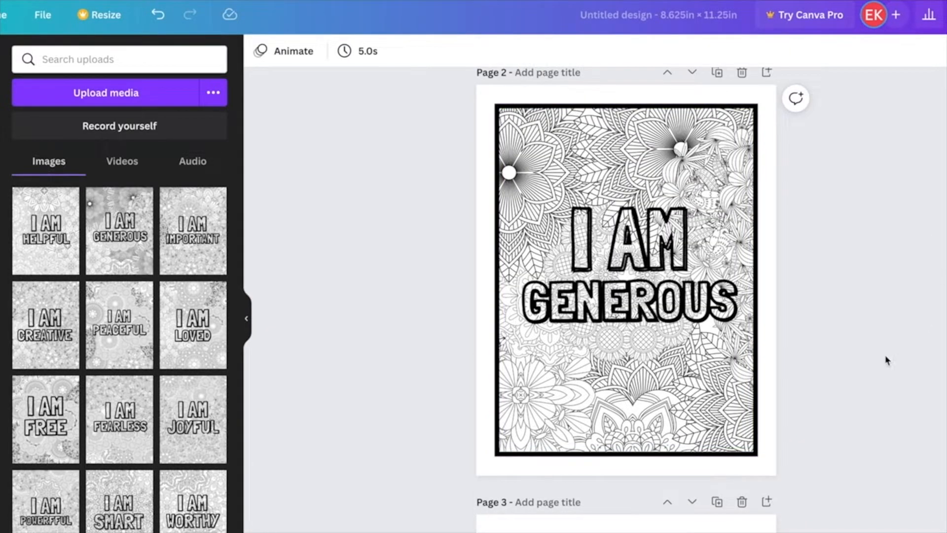
- Review the framed coloring pages between page 1 and page 20, checking how the artwork sits inside the black borders
scroll(627, 295, down, 8)
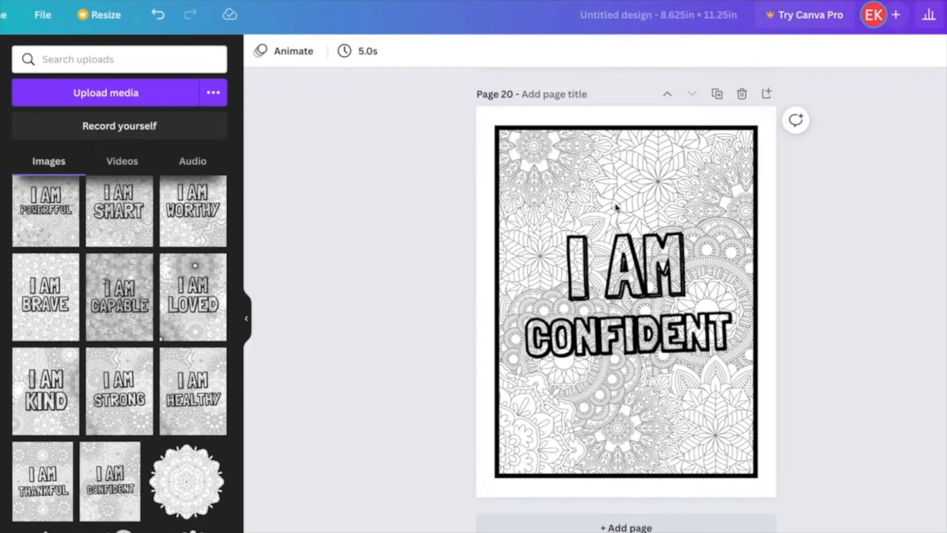
scroll(627, 296, up, 20)
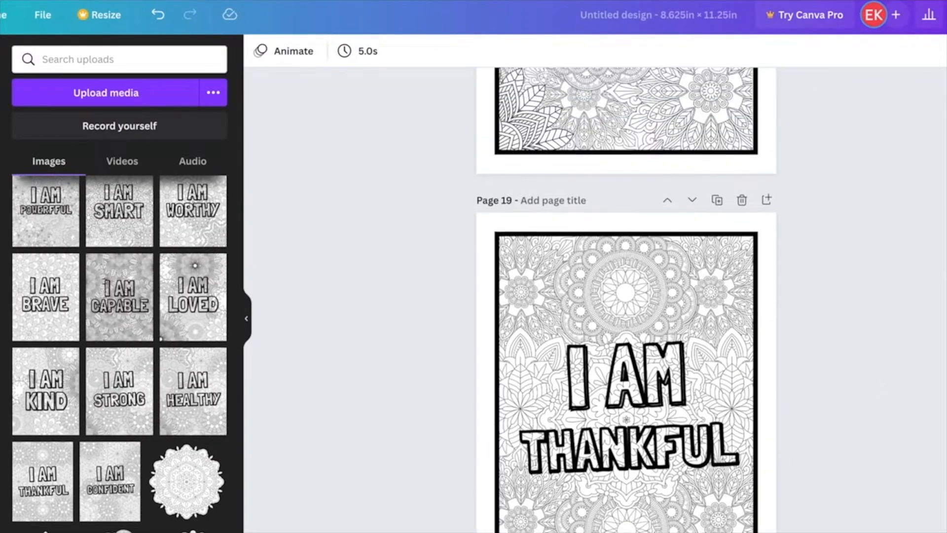
scroll(626, 296, up, 20)
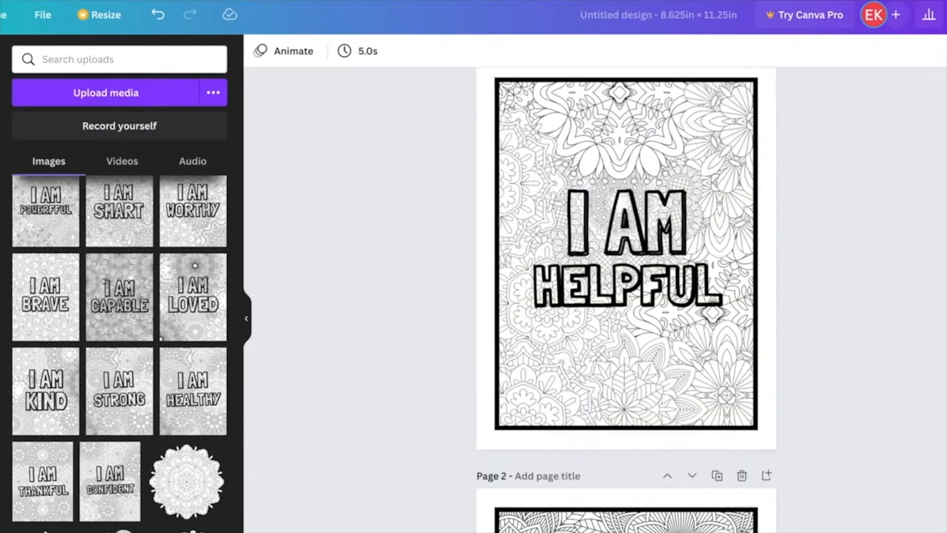
scroll(626, 296, up, 1)
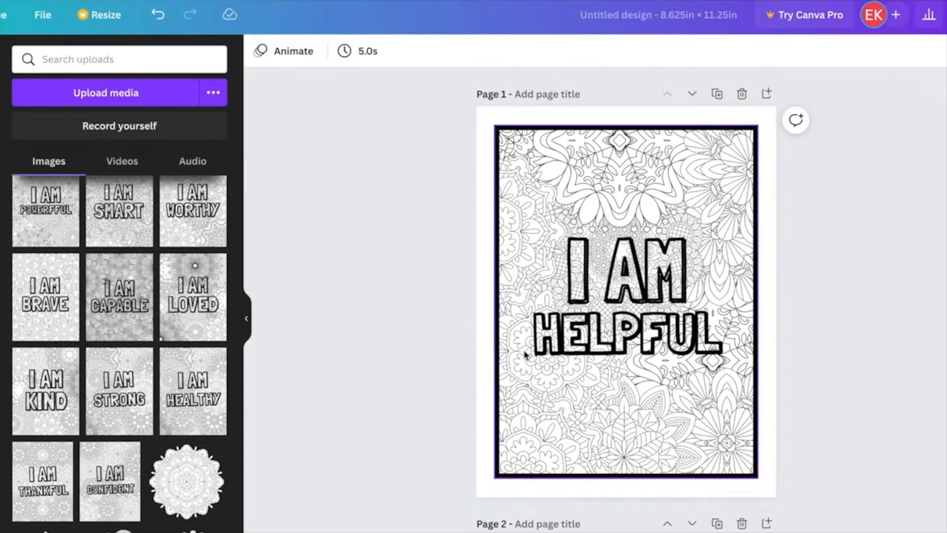
scroll(466, 336, down, 1)
scroll(716, 244, down, 1)
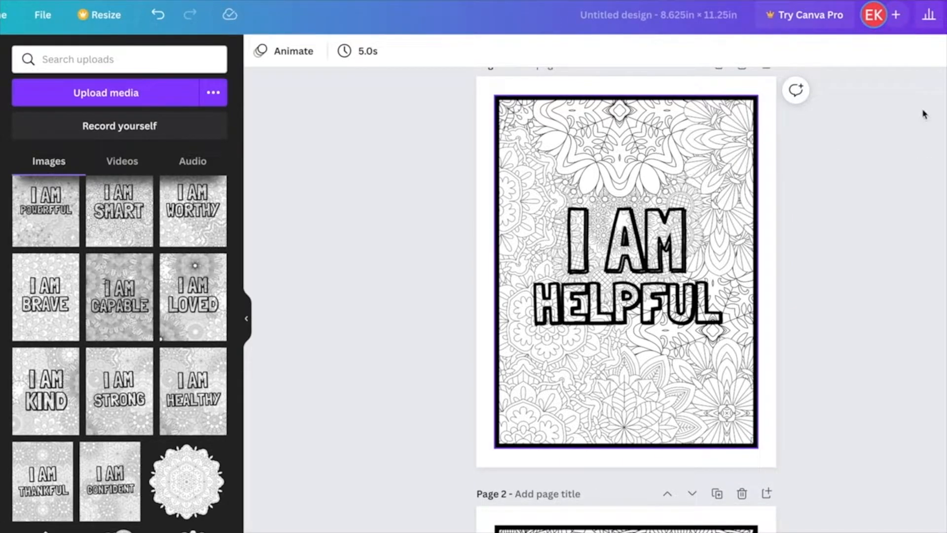
scroll(923, 115, down, 5)
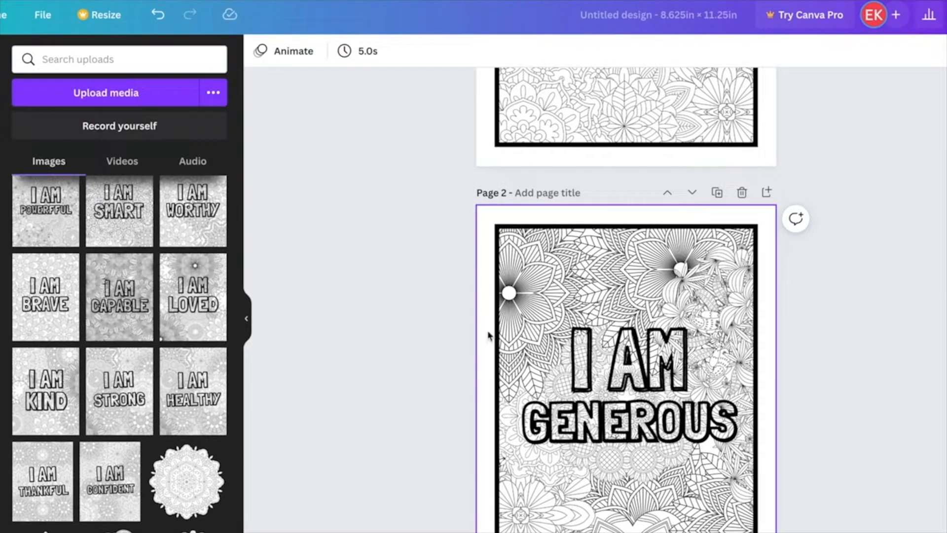
scroll(681, 347, down, 10)
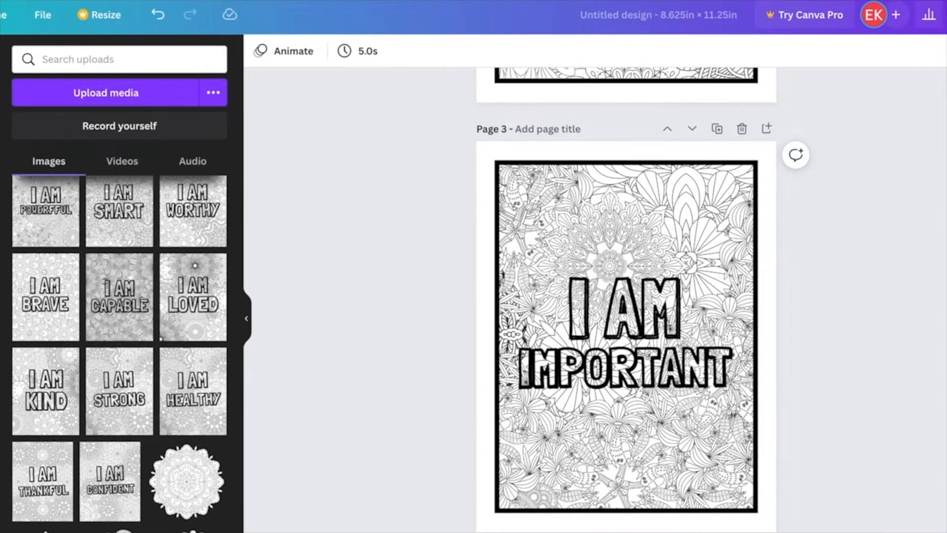
scroll(626, 300, up, 15)
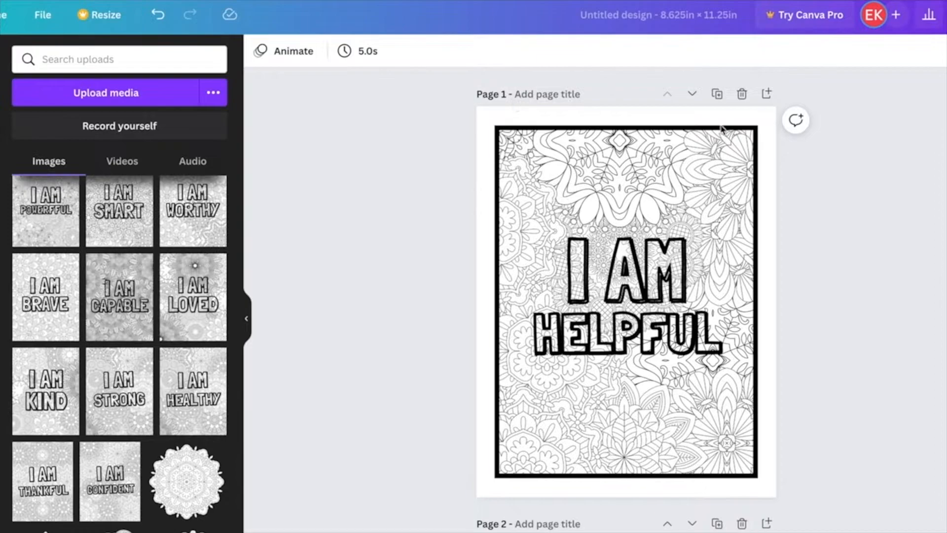
- Add a blank page after the I AM HELPFUL page and set its background color to black
click(767, 95)
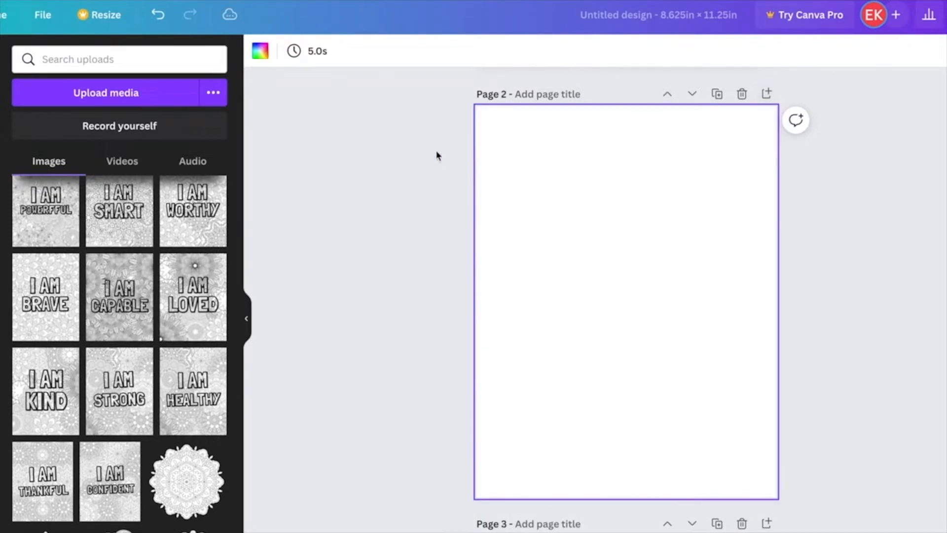
click(260, 51)
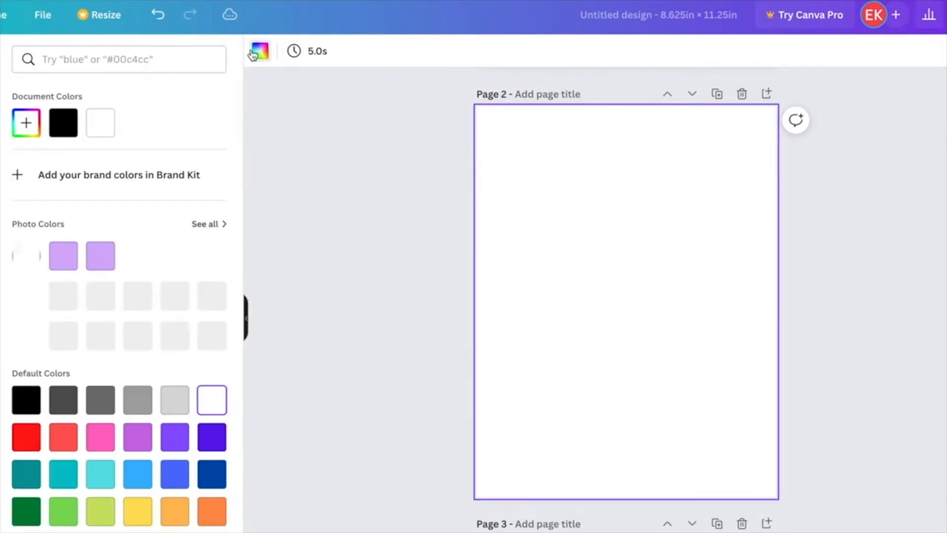
click(25, 398)
click(854, 232)
scroll(772, 286, down, 6)
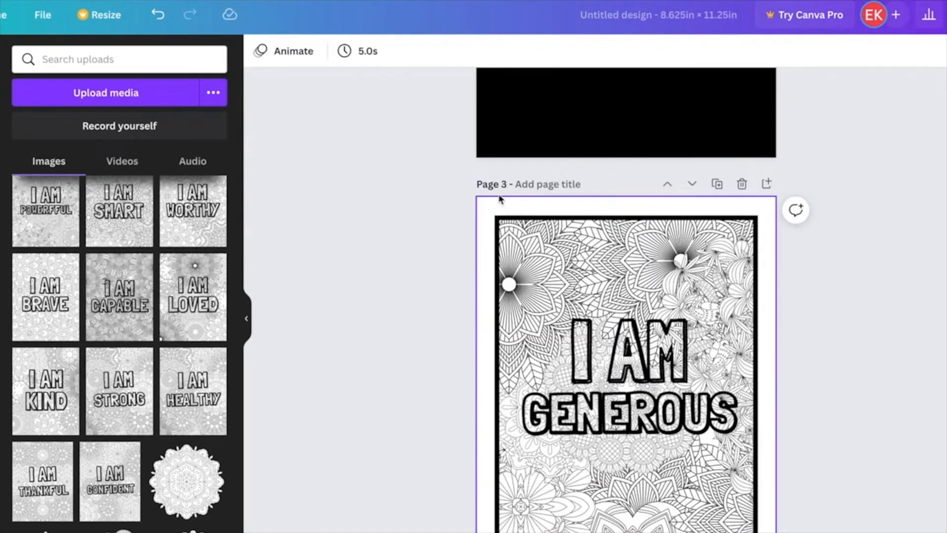
- Insert a page after the I AM GENEROUS page and give it a black background
click(766, 184)
click(260, 51)
click(63, 120)
scroll(818, 260, down, 10)
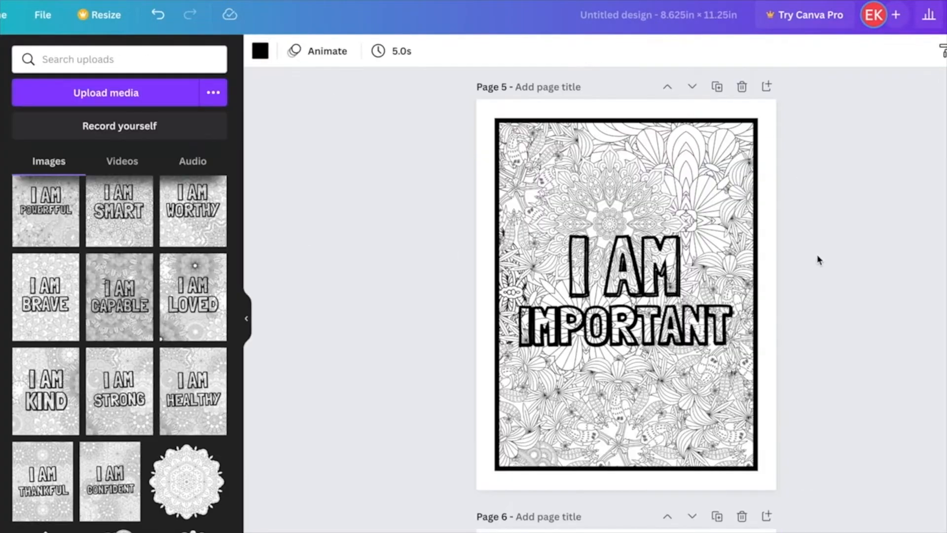
- Insert a page after the I AM IMPORTANT page and fill its background with black
click(766, 86)
click(260, 51)
click(64, 122)
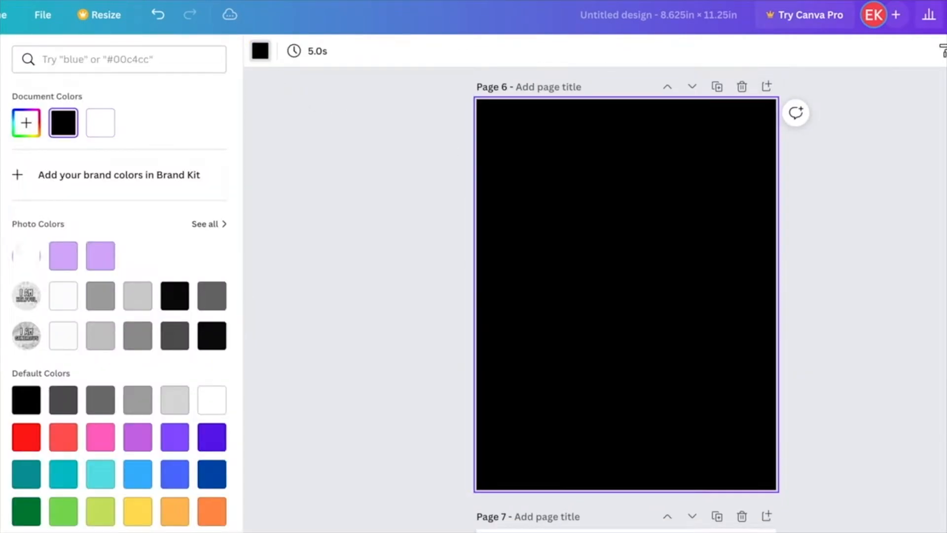
click(888, 311)
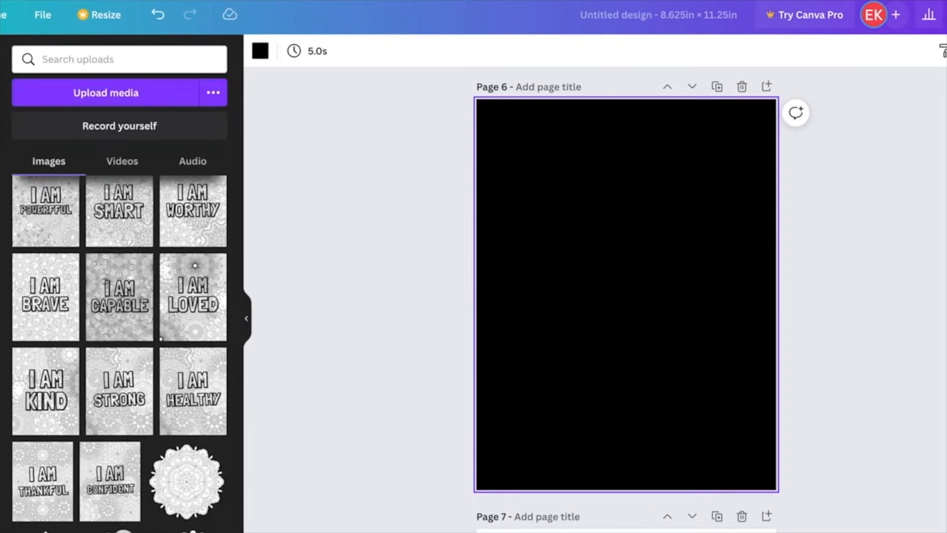
- Review the alternating coloring pages and black separator pages from page 1 through page 40
scroll(888, 311, down, 2)
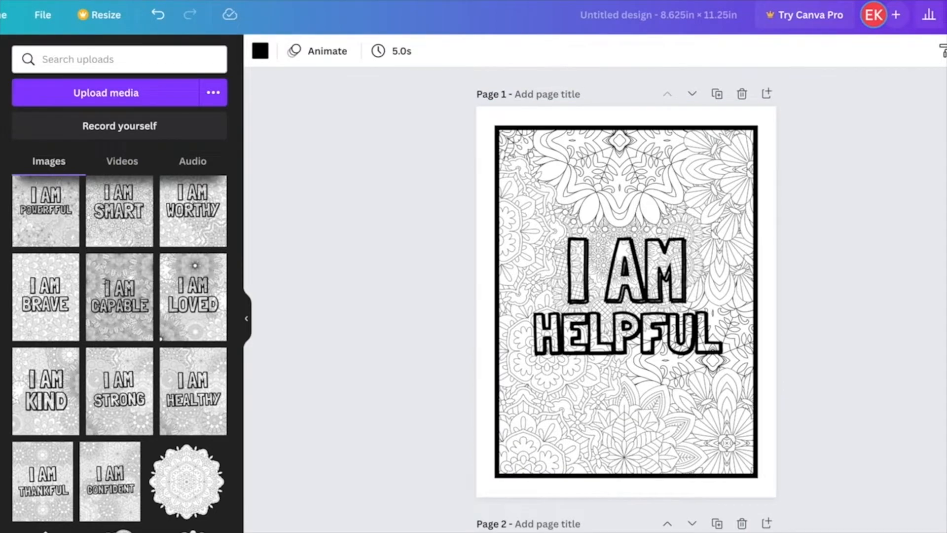
scroll(625, 296, down, 12)
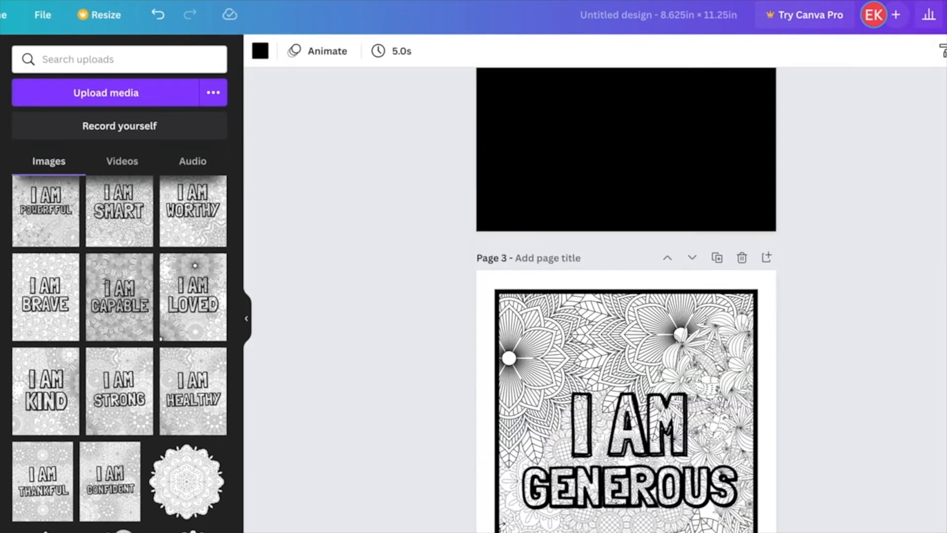
scroll(626, 296, down, 10)
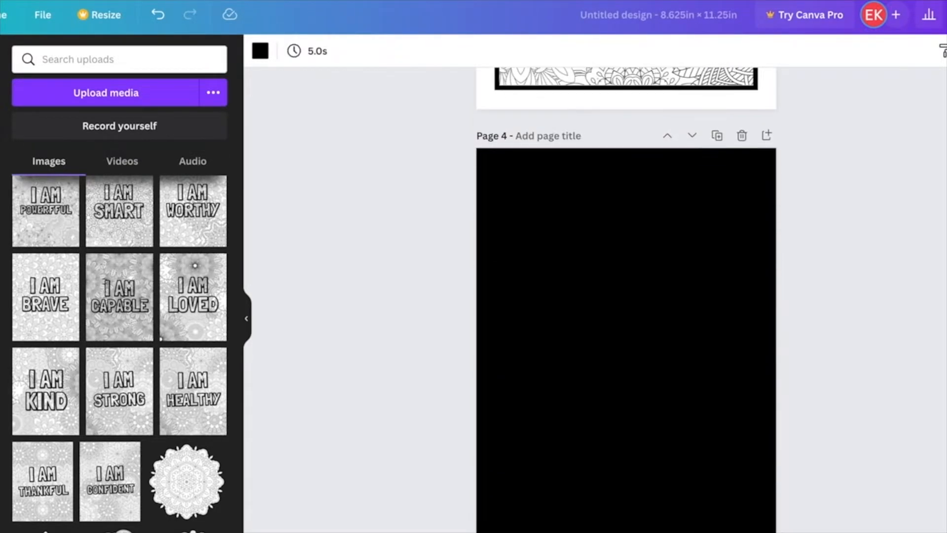
scroll(626, 296, down, 10)
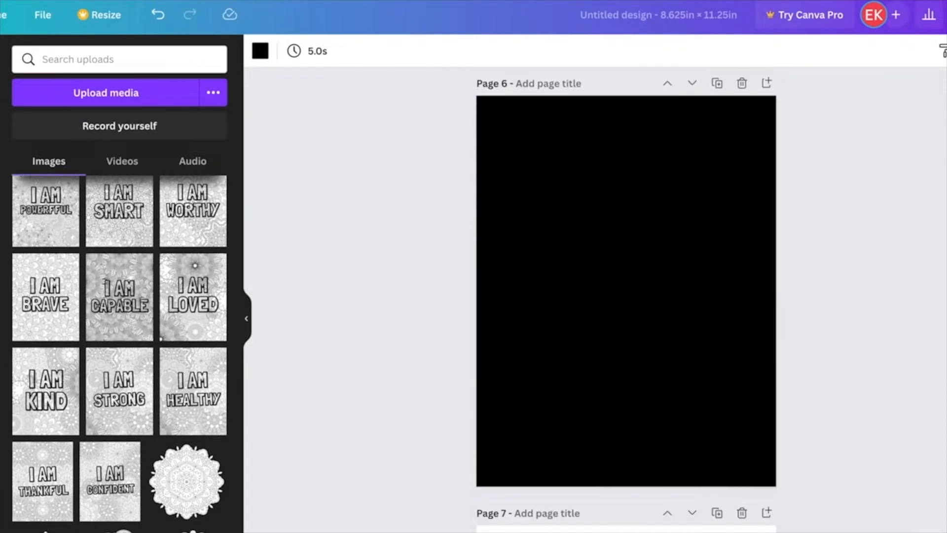
scroll(626, 296, down, 20)
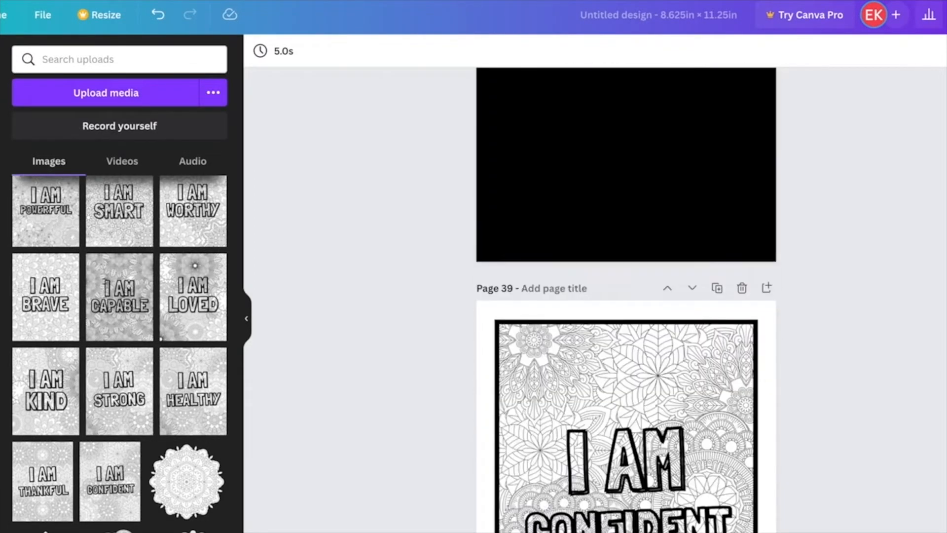
scroll(437, 201, down, 10)
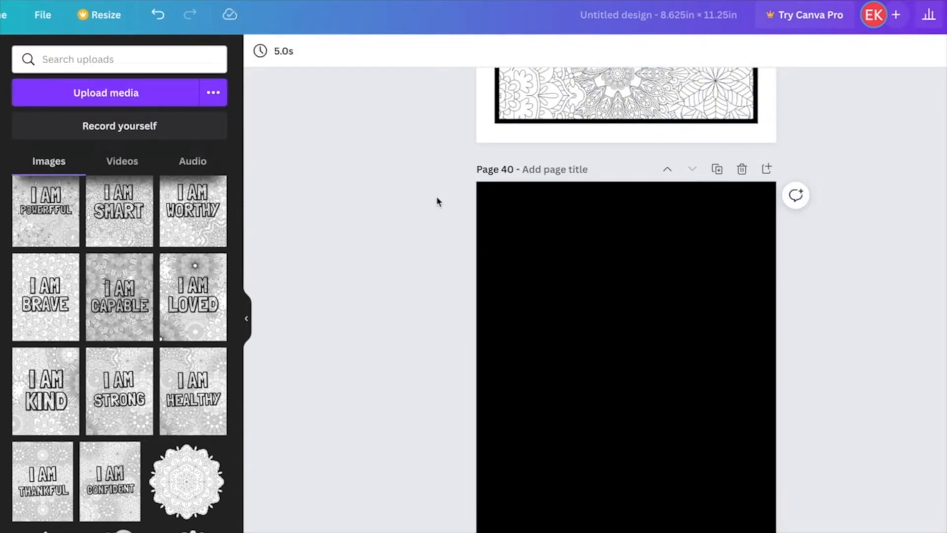
scroll(626, 296, up, 20)
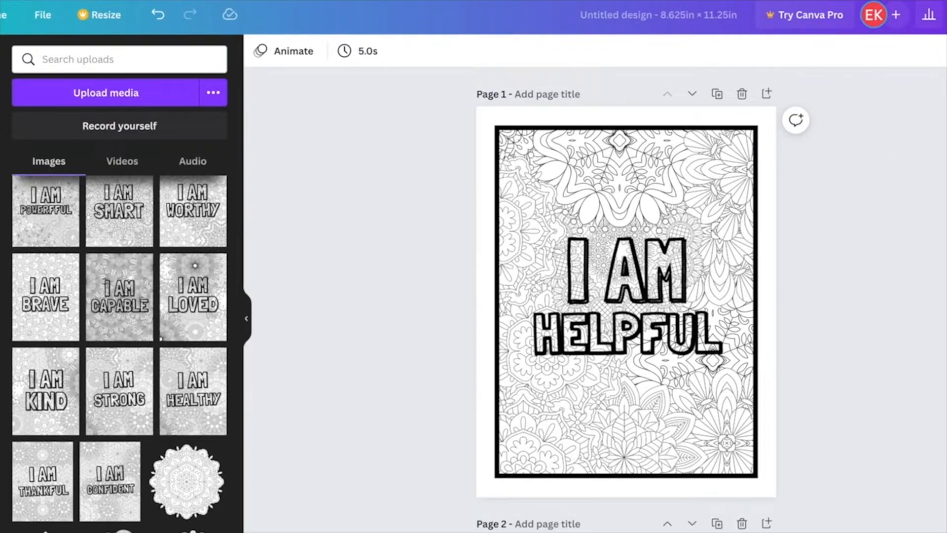
scroll(626, 301, down, 20)
scroll(658, 427, up, 5)
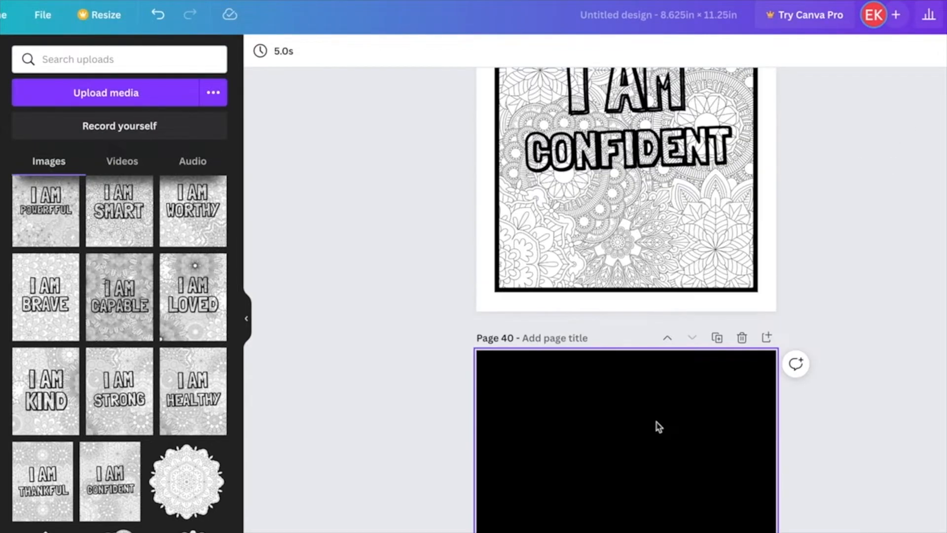
scroll(626, 296, up, 4)
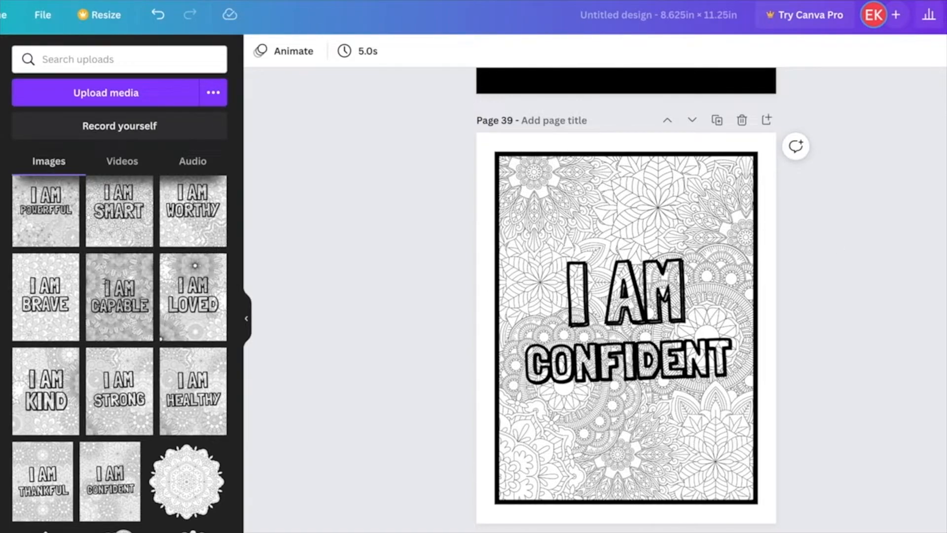
scroll(625, 296, down, 8)
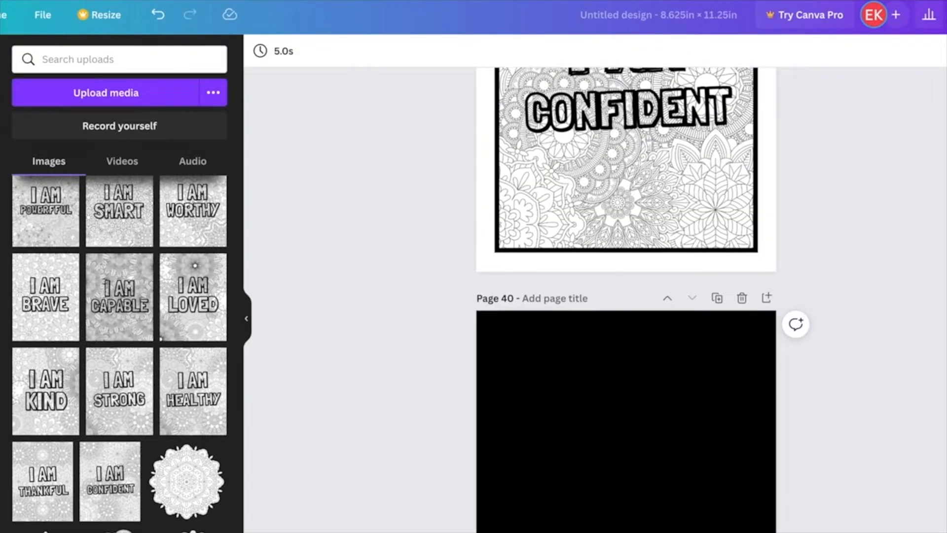
scroll(626, 296, down, 4)
scroll(626, 296, up, 2)
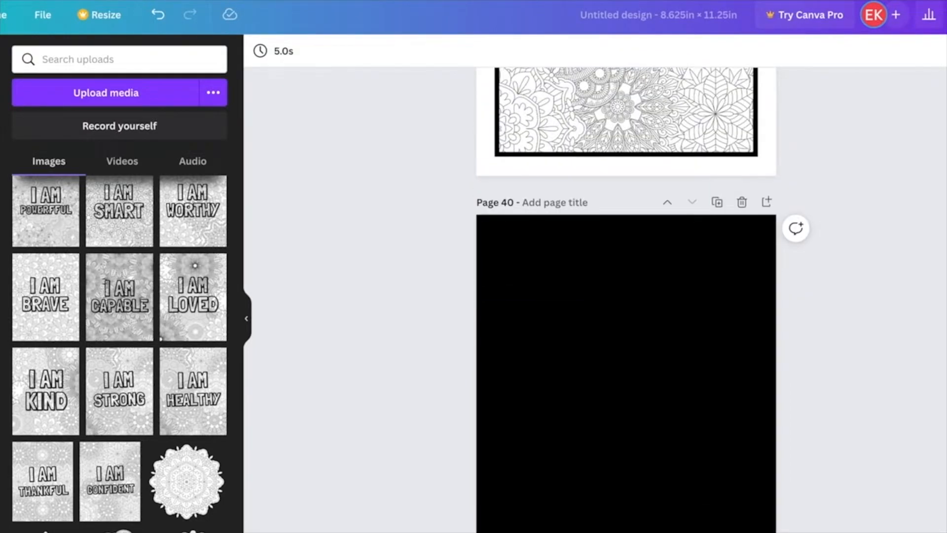
scroll(626, 296, down, 3)
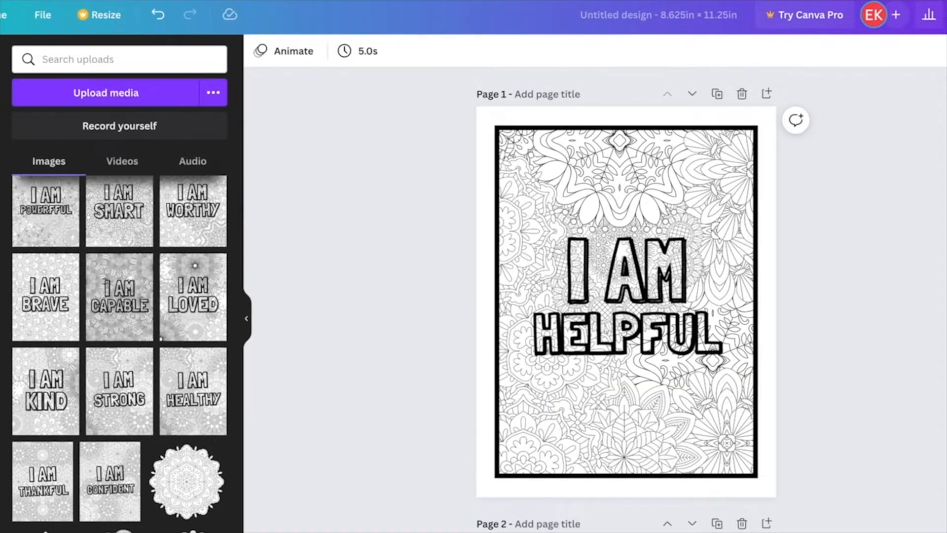
- Open the download options for the design
click(946, 15)
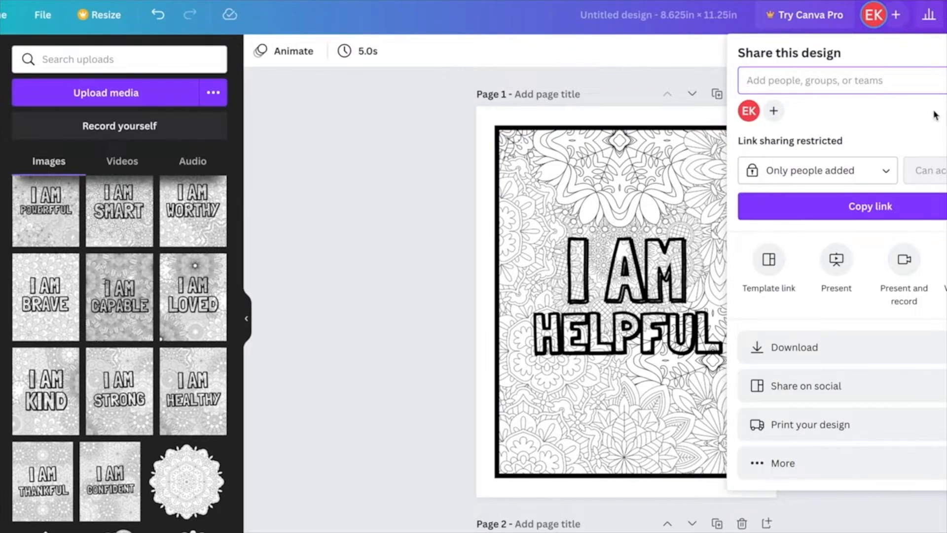
click(871, 345)
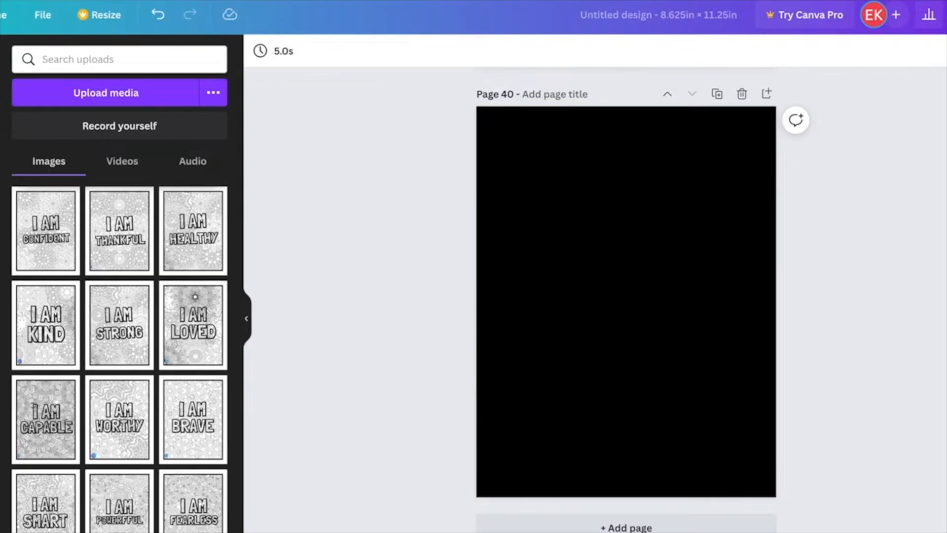
scroll(626, 301, up, 20)
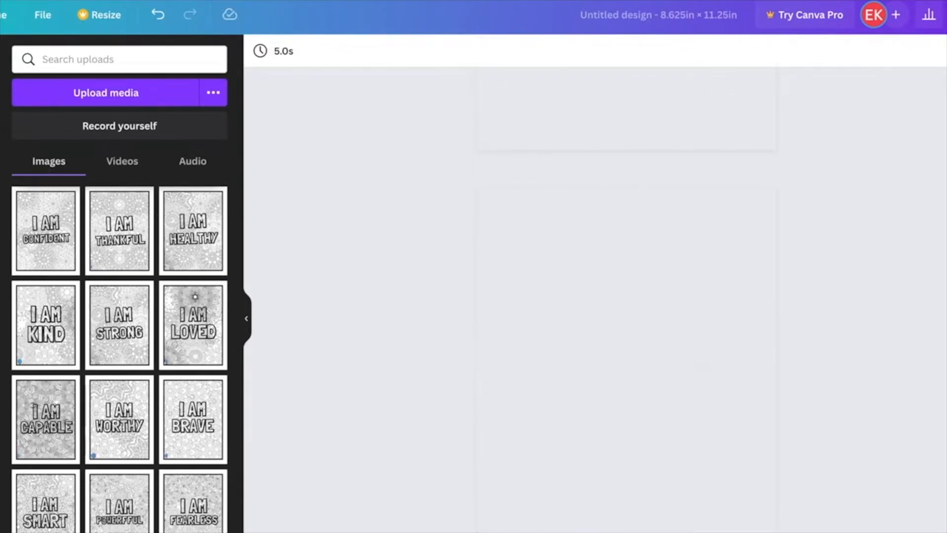
scroll(625, 301, down, 20)
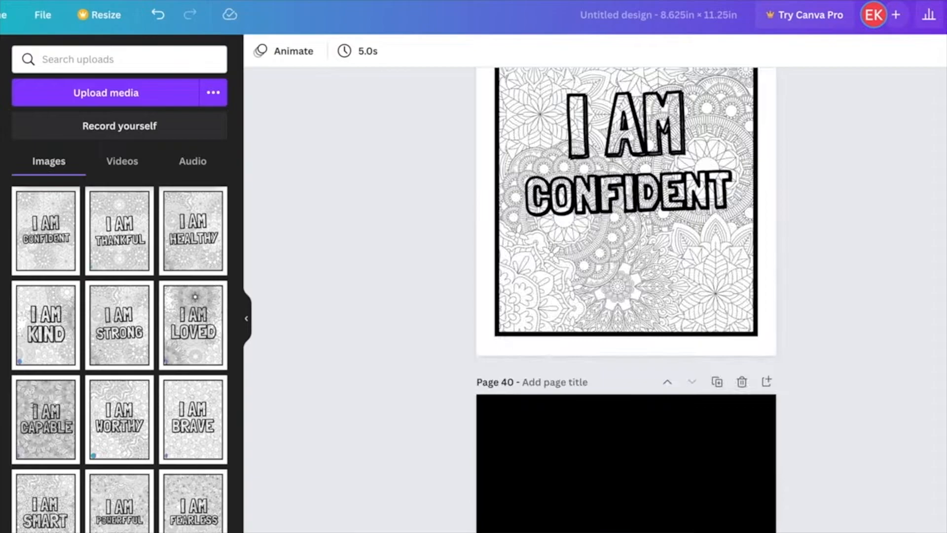
click(612, 528)
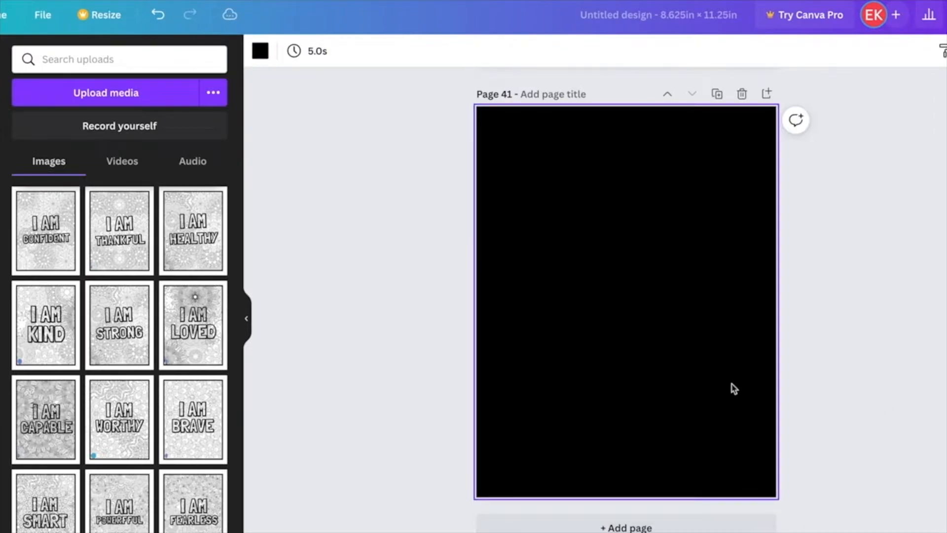
- Add page 41 after page 40 and place the uploaded framed I AM HELPFUL image on it, enlarged to fill the page
drag(238, 217, 242, 254)
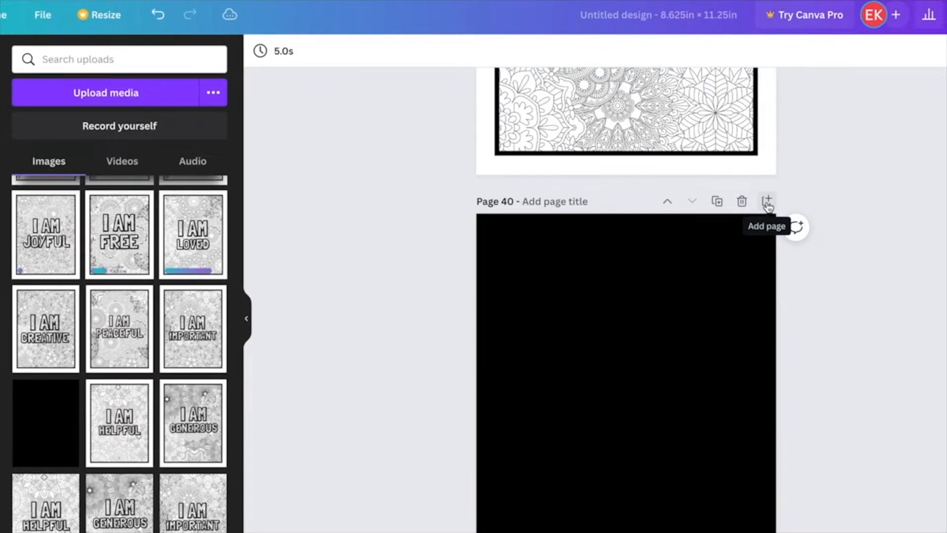
click(767, 202)
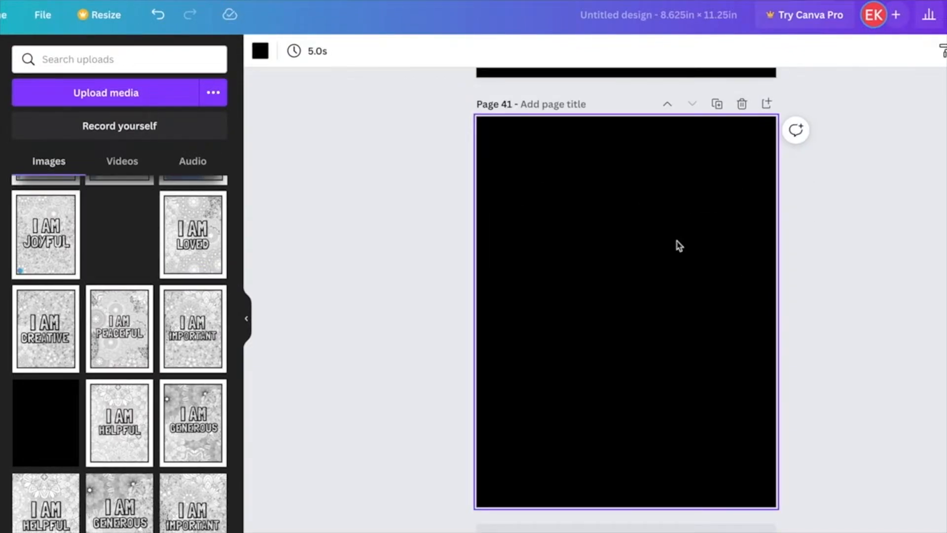
click(114, 427)
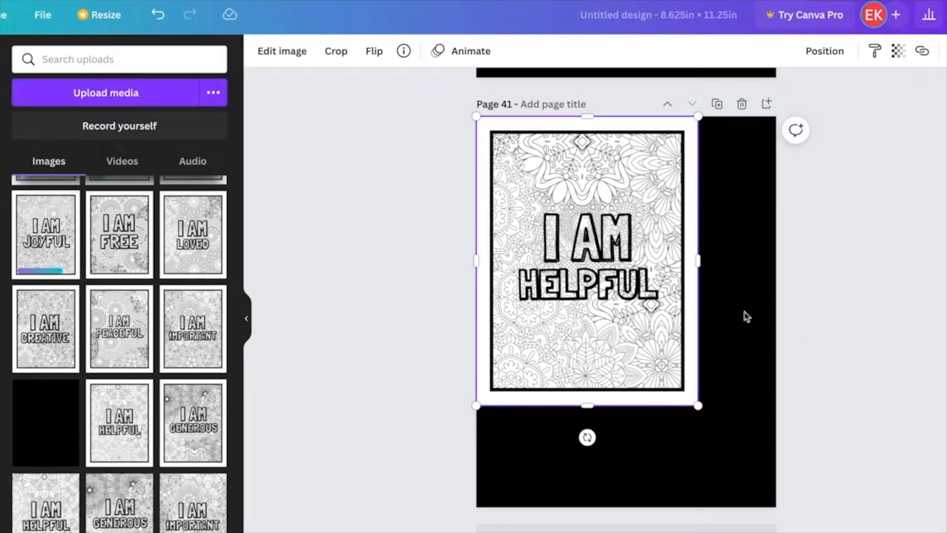
drag(699, 406, 777, 507)
- Add two more black pages after page 41, as pages 42 and 43
click(717, 528)
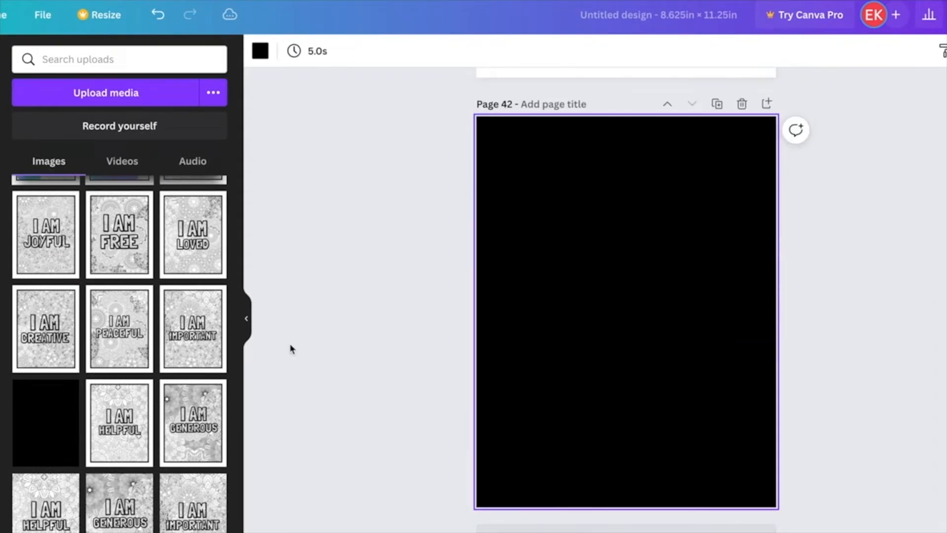
click(716, 528)
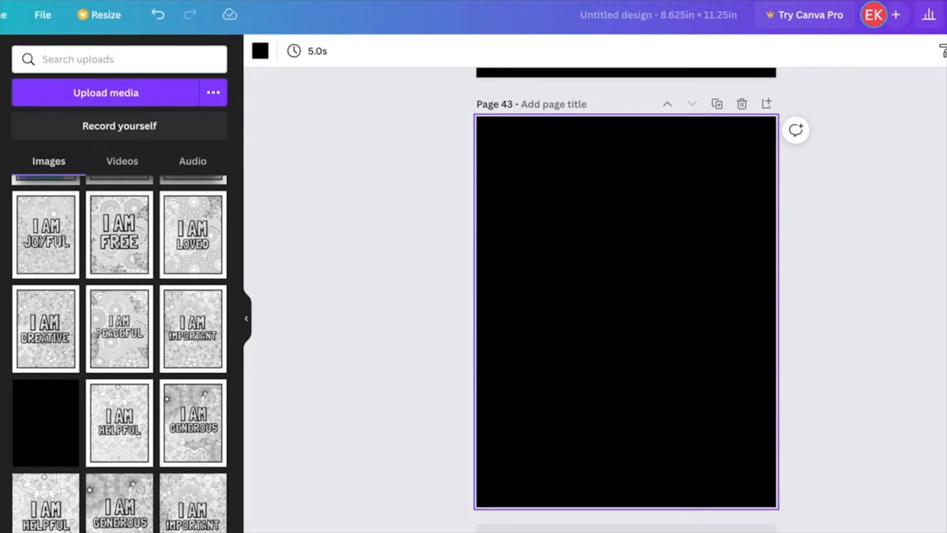
- Check the sequence of coloring pages and black pages between page 1 and page 43
scroll(626, 296, up, 20)
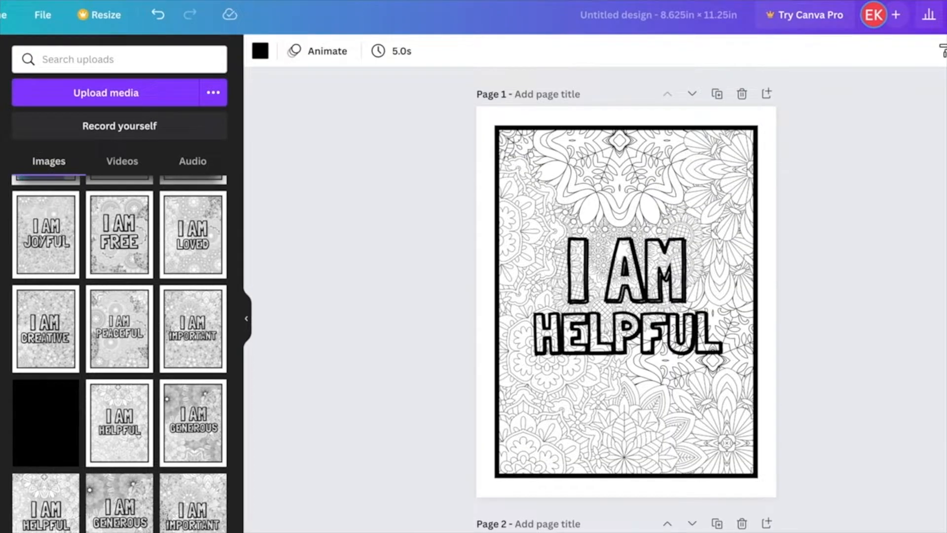
scroll(850, 220, down, 10)
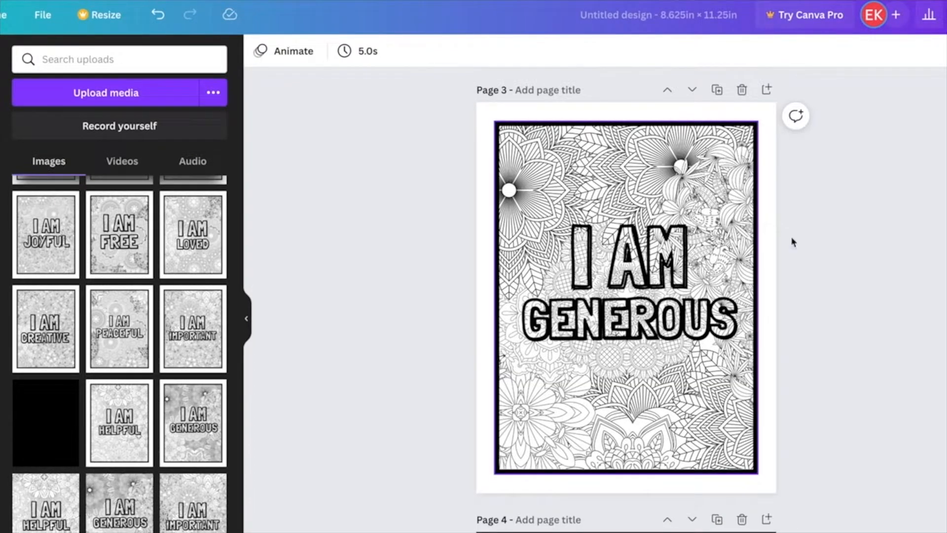
scroll(626, 296, down, 20)
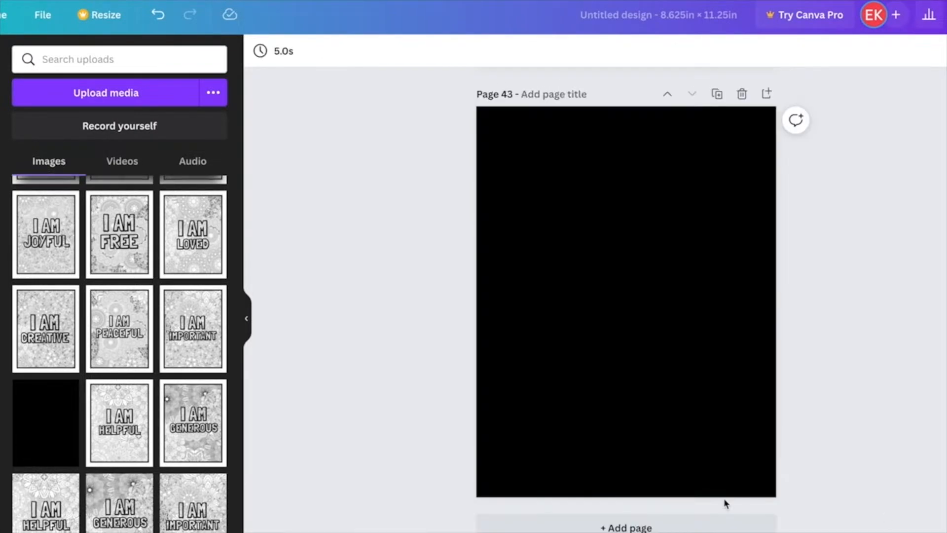
scroll(617, 253, up, 6)
scroll(661, 257, up, 6)
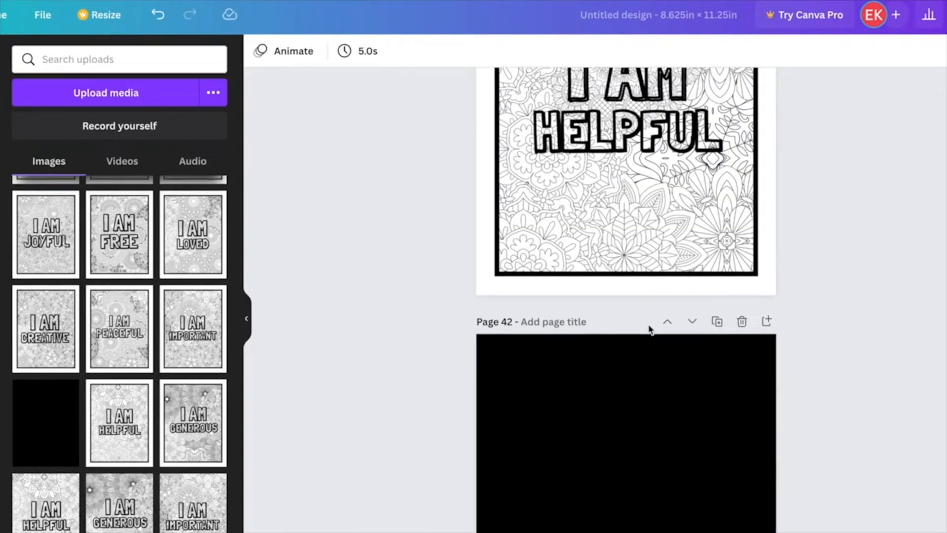
scroll(649, 328, down, 12)
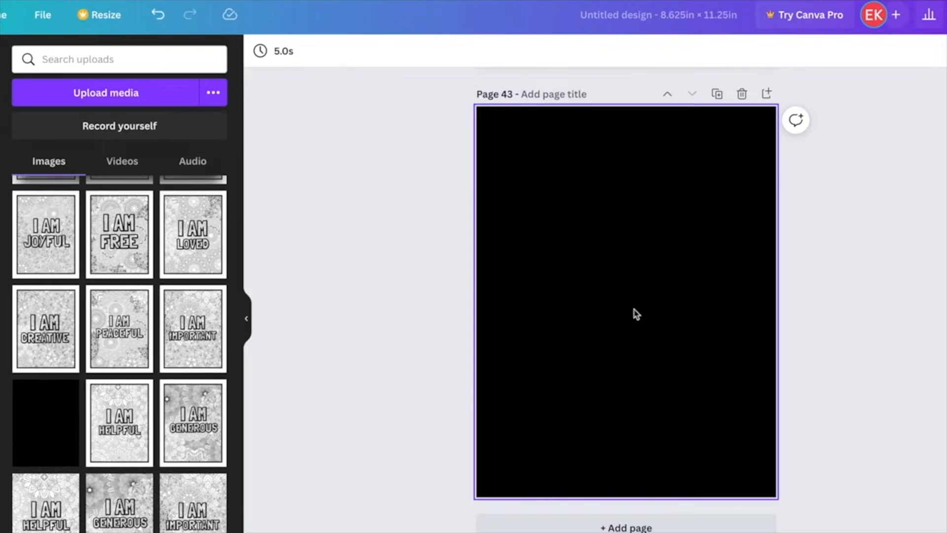
- Place the uploaded unframed I AM IMPORTANT image on page 45 so that it covers the whole page
key(ctrl+v)
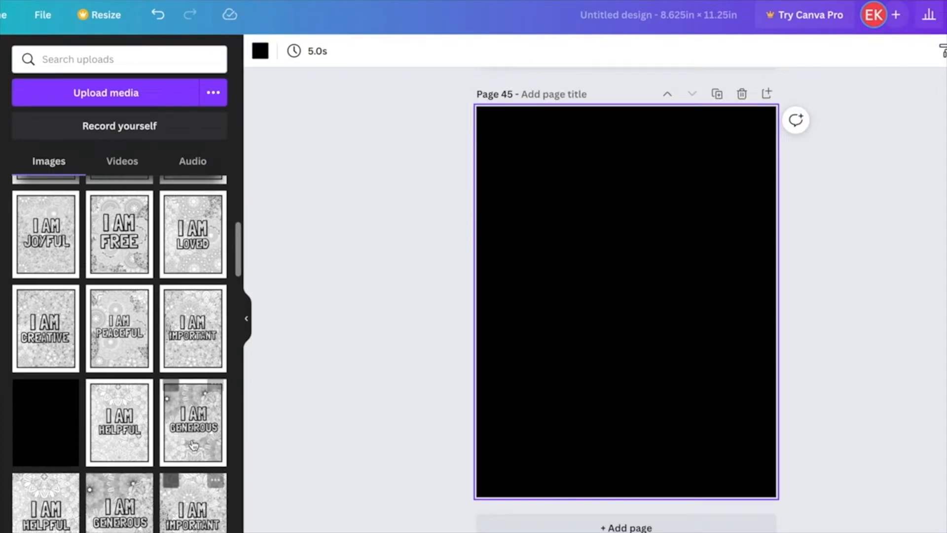
scroll(169, 384, down, 3)
click(193, 389)
click(871, 432)
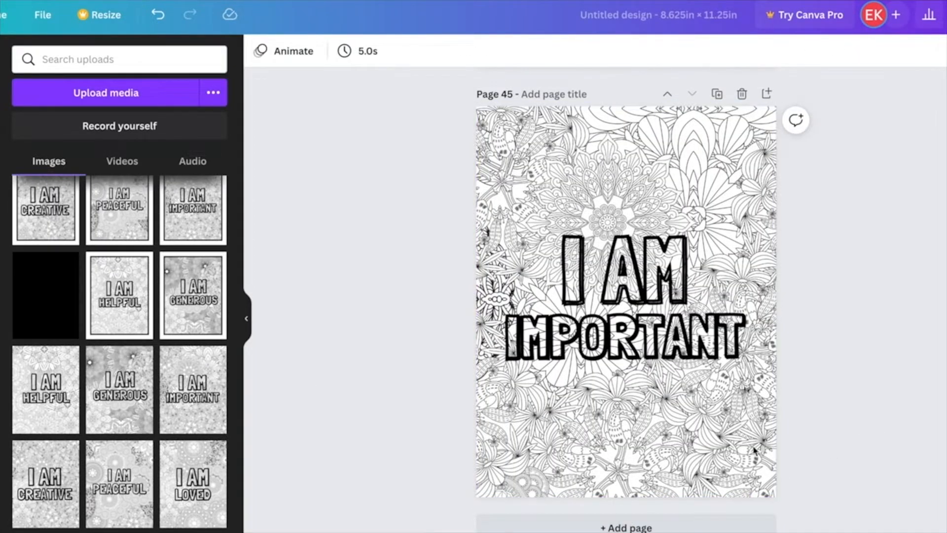
- Add a new page after page 45
click(684, 527)
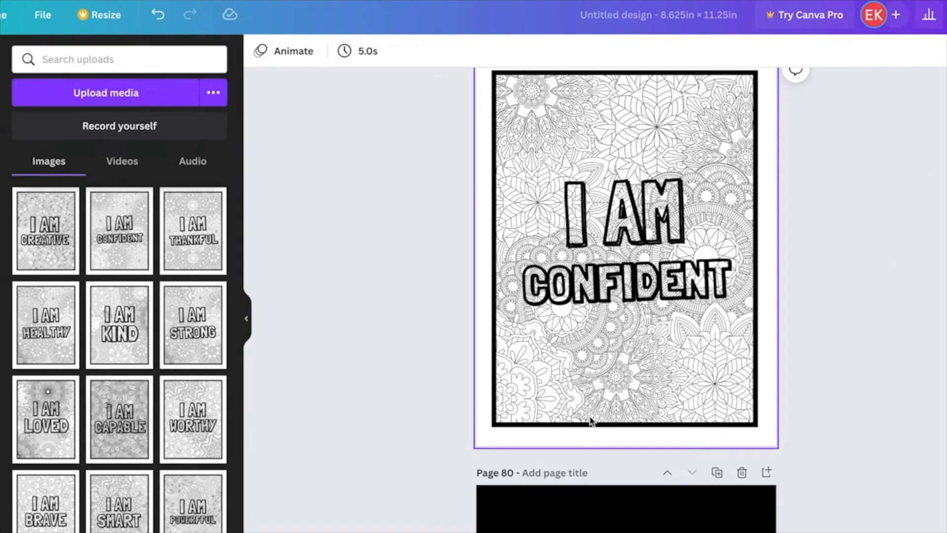
- Insert a blank page at the very beginning of the book, ahead of the framed I AM HELPFUL page
scroll(625, 300, up, 20)
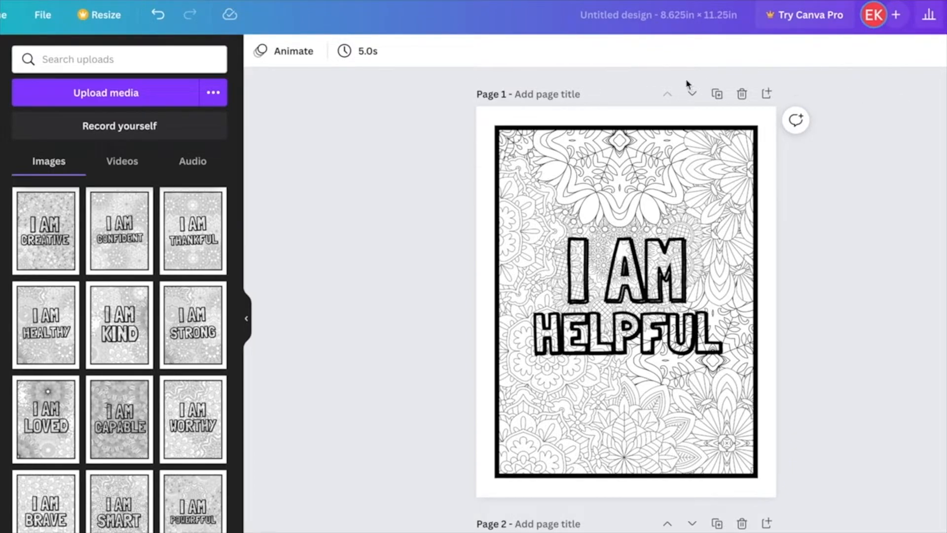
click(766, 94)
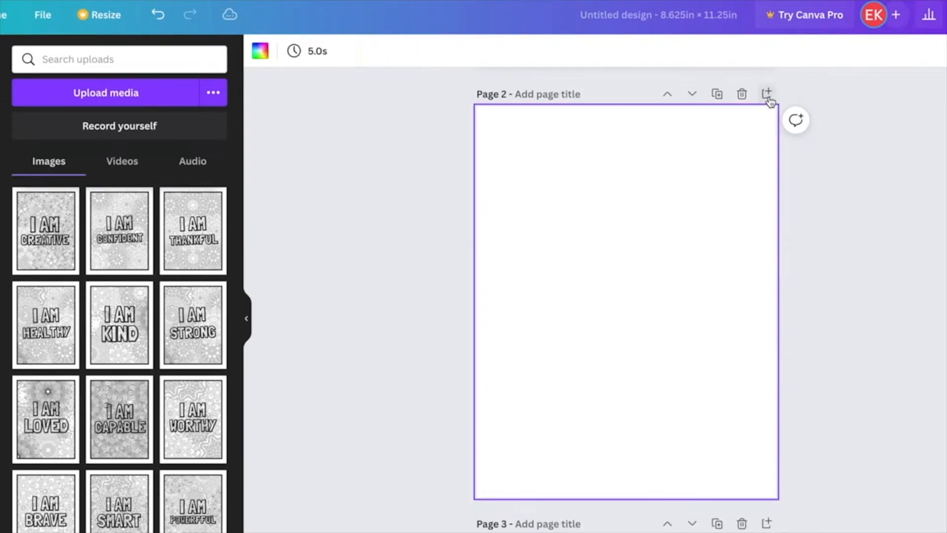
click(671, 94)
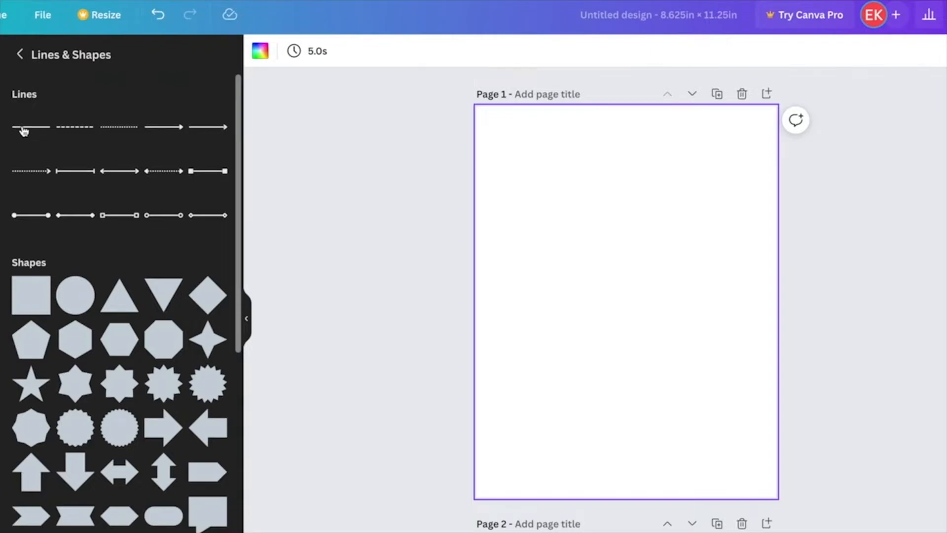
- Add a solid horizontal line to page 1, centered slightly below the middle, with a line weight of 3
click(23, 131)
drag(672, 302, 688, 330)
click(581, 341)
click(675, 336)
click(294, 51)
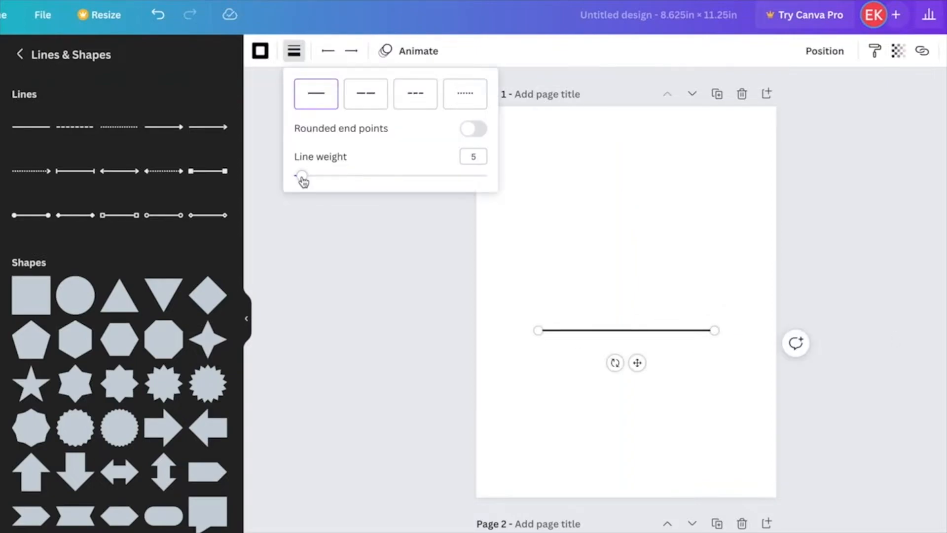
drag(302, 176, 299, 178)
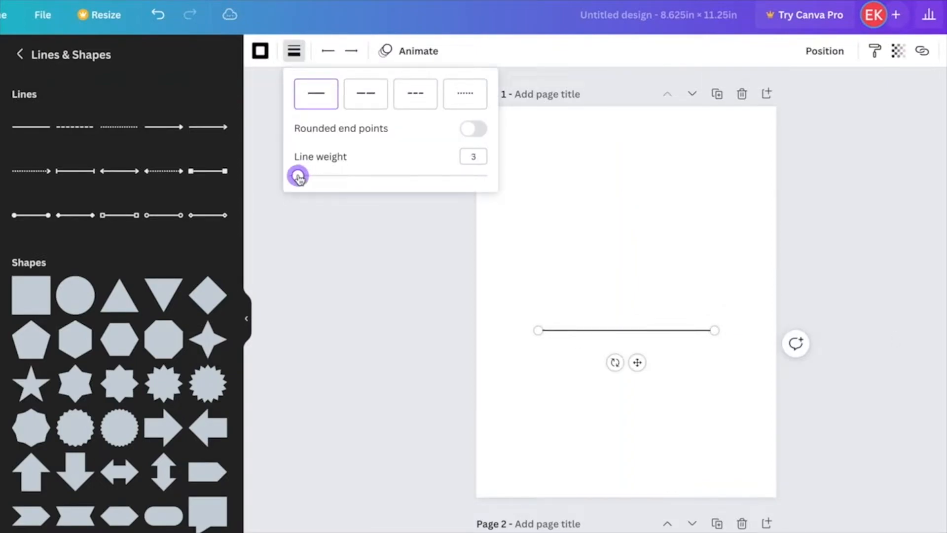
click(700, 274)
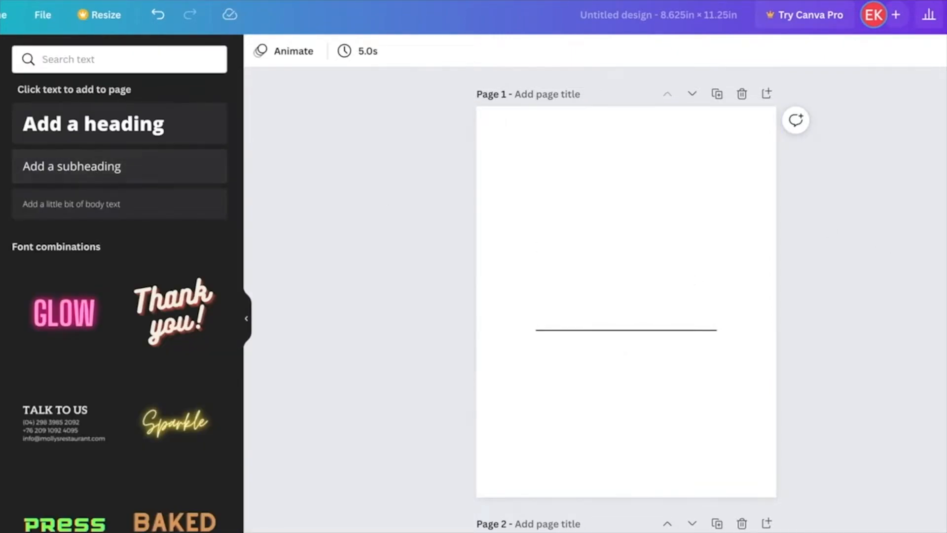
- Add a subheading reading "This coloring book belongs to" to page 1 and center it above the line
click(85, 167)
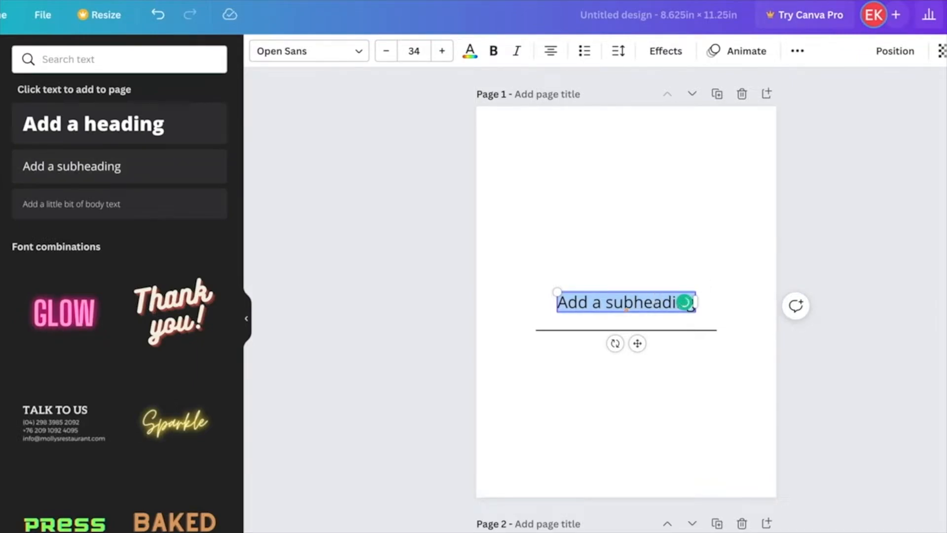
text(This coloring book belongs to)
key(Escape)
drag(649, 301, 649, 256)
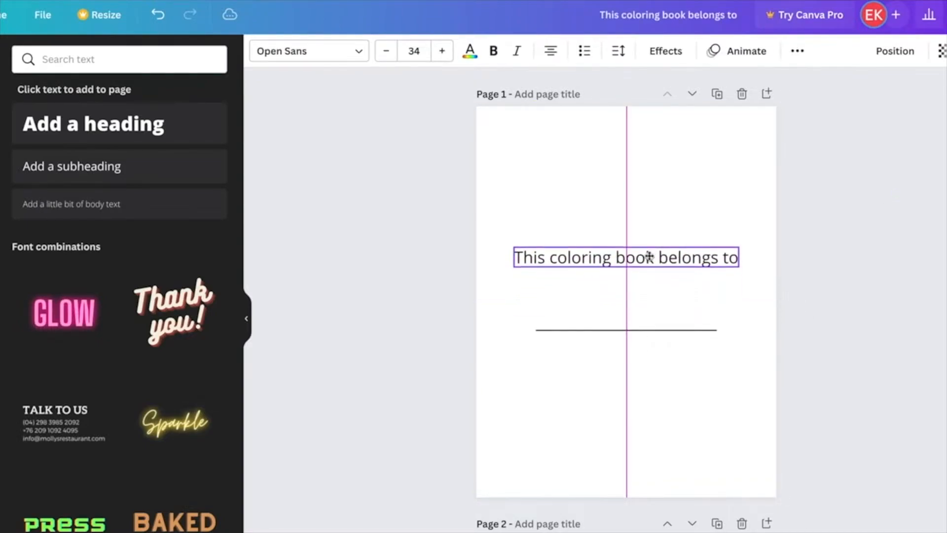
- Set the ownership text's font to Calistoga and reduce its size until it is slightly narrower than the line
click(357, 52)
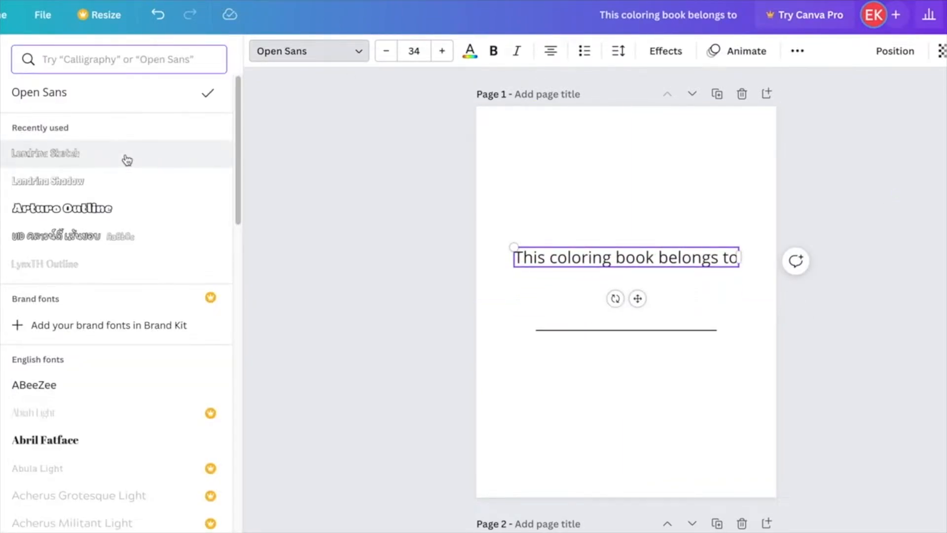
scroll(134, 216, down, 10)
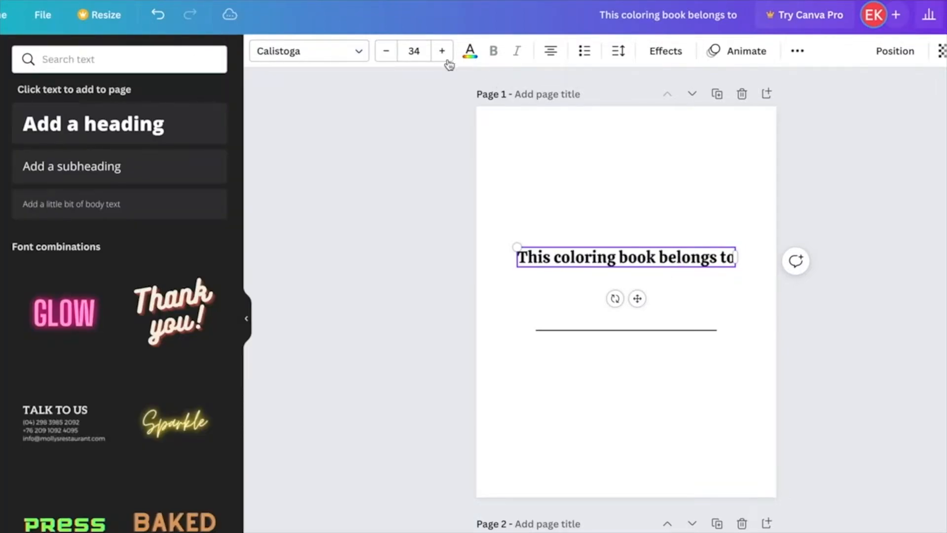
click(388, 56)
click(387, 56)
click(390, 57)
click(390, 58)
click(390, 58)
click(389, 57)
- Lengthen the name line so it extends past both ends of the text, and position text and line together around the page's middle
drag(672, 330, 671, 337)
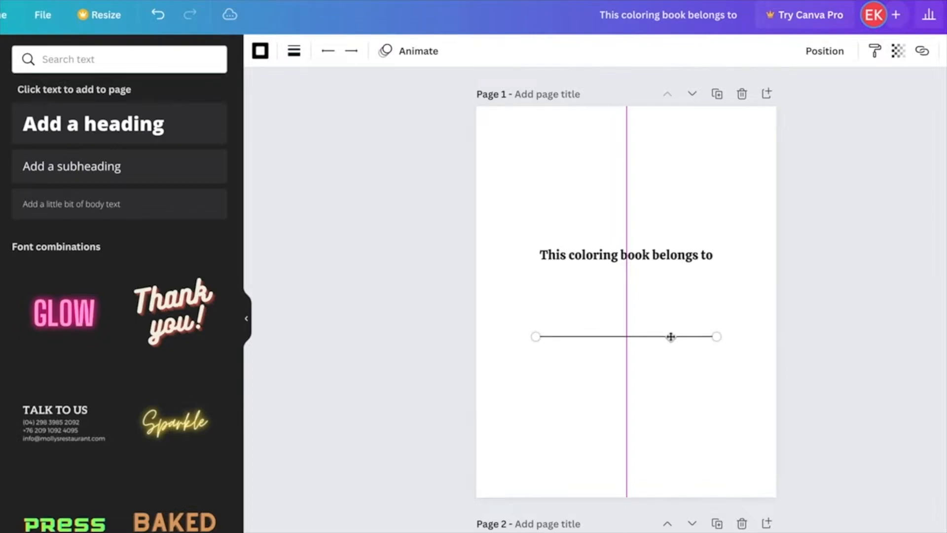
click(862, 339)
drag(877, 405, 390, 218)
mouse_move(682, 295)
mouse_down()
mouse_move(683, 304)
mouse_move(683, 295)
mouse_up()
click(687, 180)
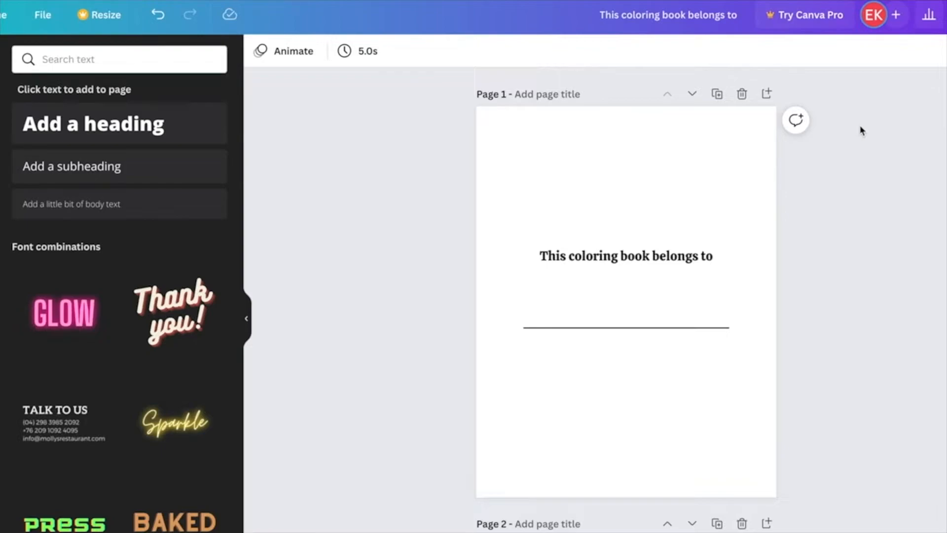
- Add a new page directly after the "This coloring book belongs to" page
click(766, 94)
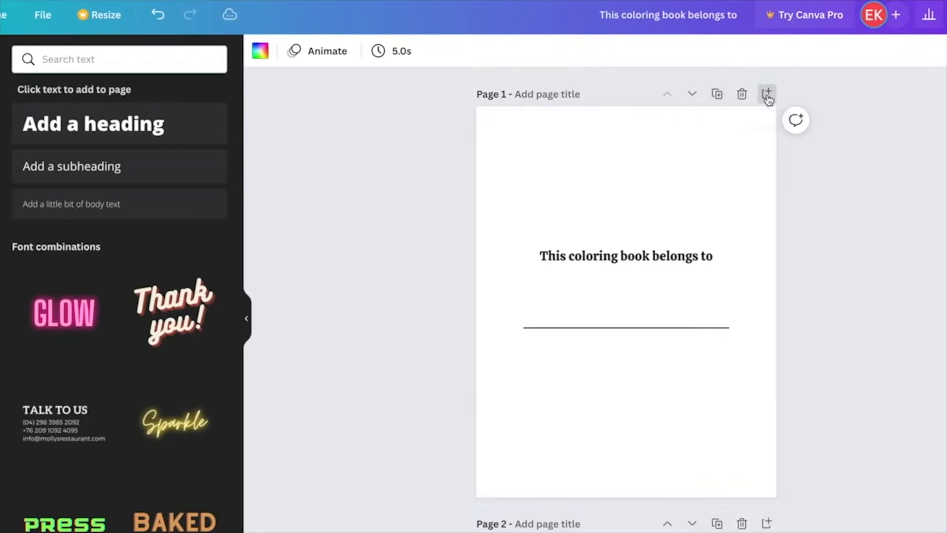
- Insert a blank page ahead of the "This coloring book belongs to" page
click(667, 94)
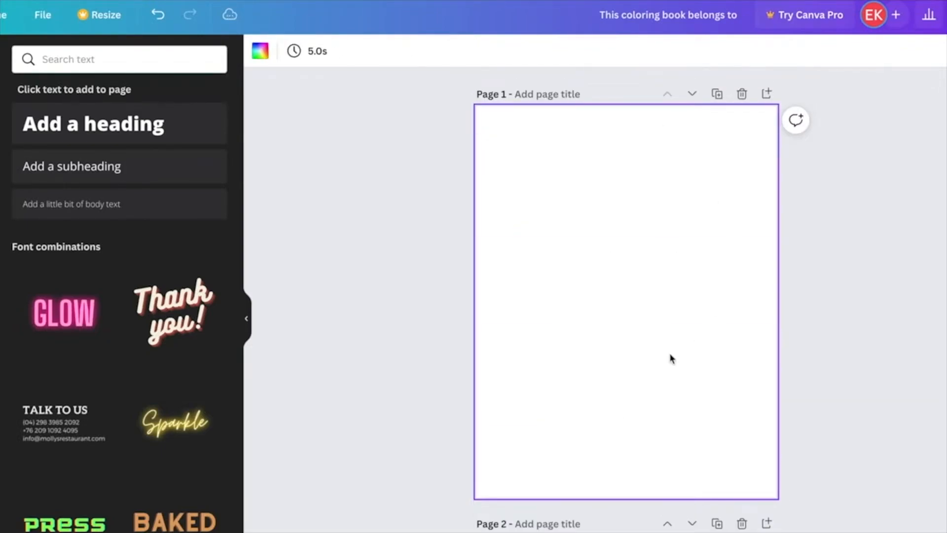
scroll(478, 459, down, 5)
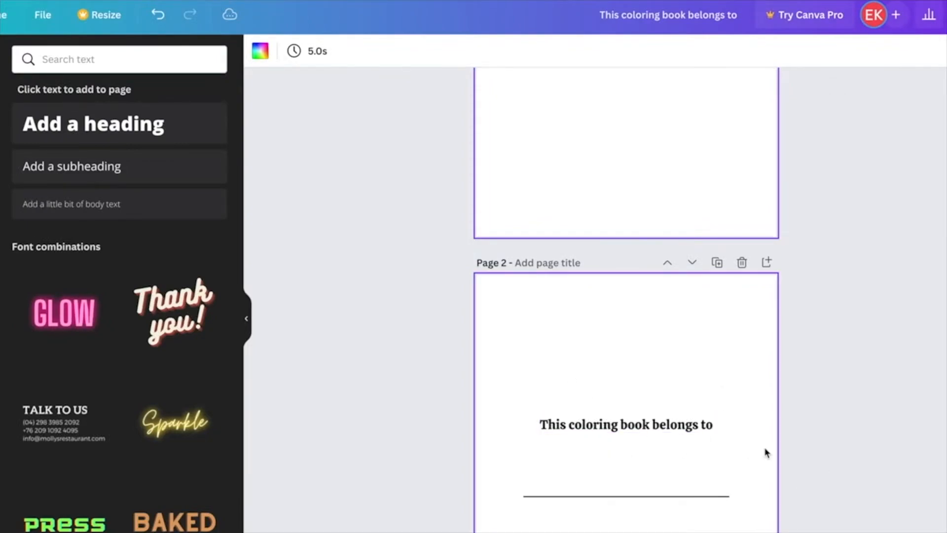
scroll(765, 451, up, 5)
scroll(765, 451, down, 5)
- Copy the "This coloring book belongs to" text onto page 1 and replace its wording with "Copyright 2022 © Ascend Digital LLC" and "All Rights Reserved"
click(651, 415)
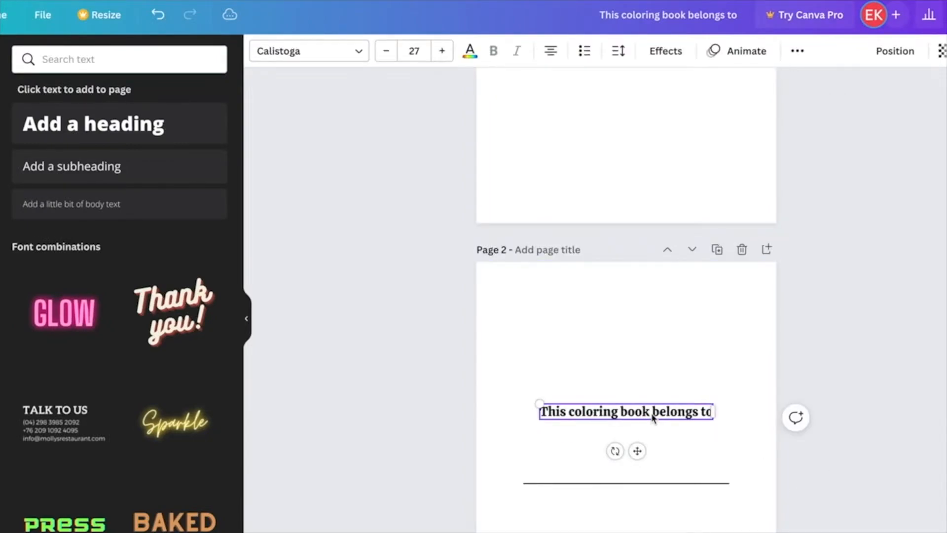
scroll(655, 414, up, 5)
click(650, 249)
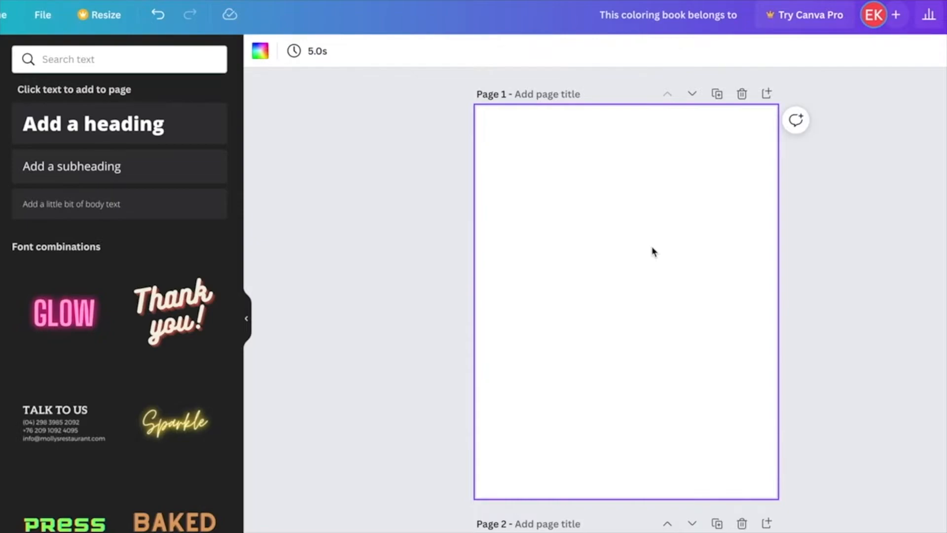
text(This coloring book belongs to)
triple_click(655, 257)
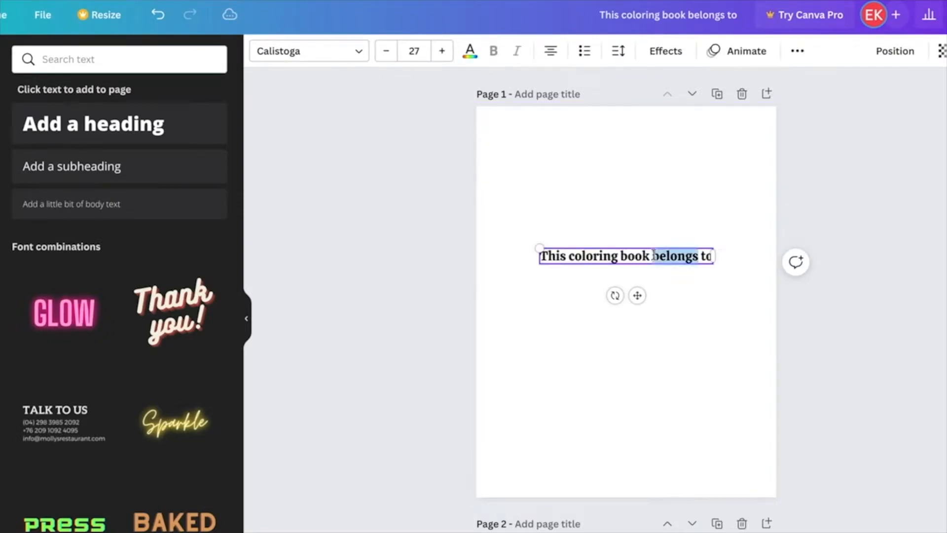
key(BackSpace)
text(Copyright 2022 © Ascend Digital LLC)
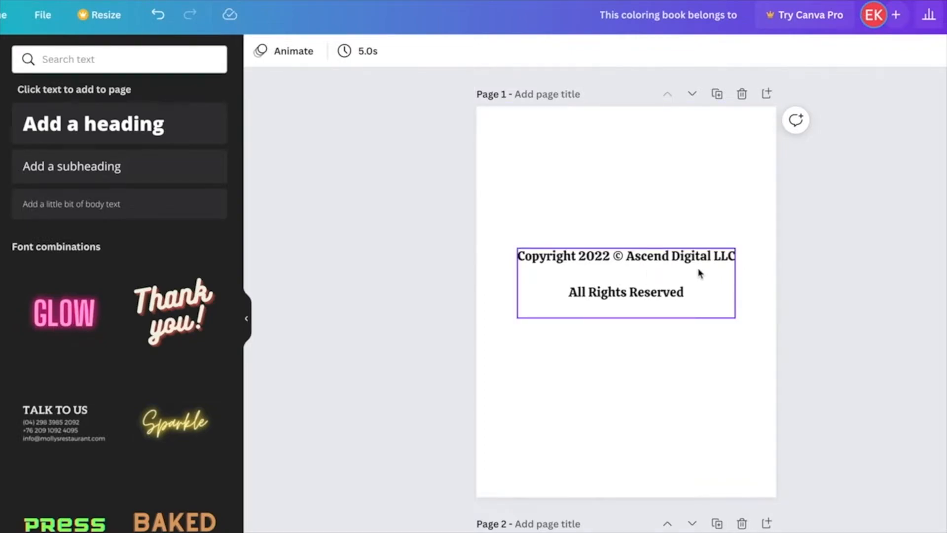
- Set the line spacing of the whole copyright text to 1.01
click(677, 293)
drag(694, 291, 616, 291)
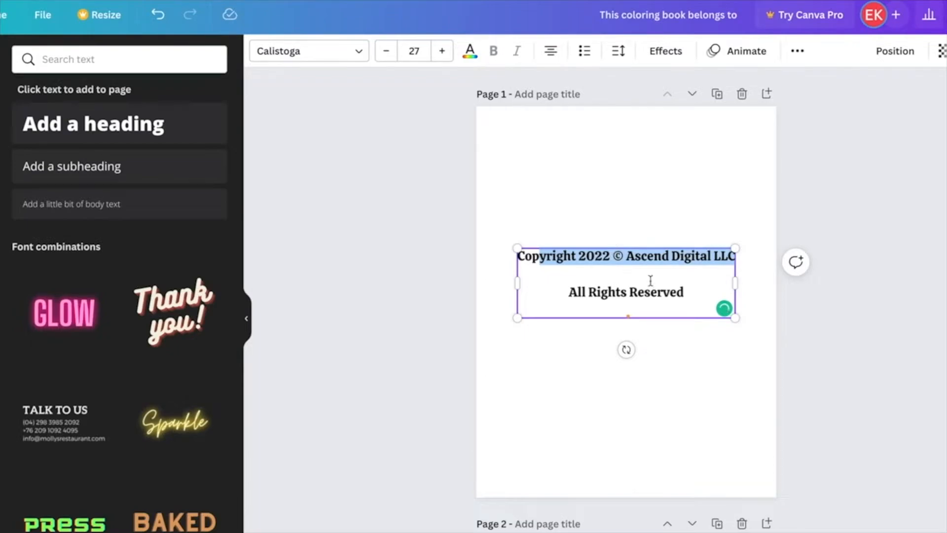
click(674, 288)
drag(708, 294, 494, 237)
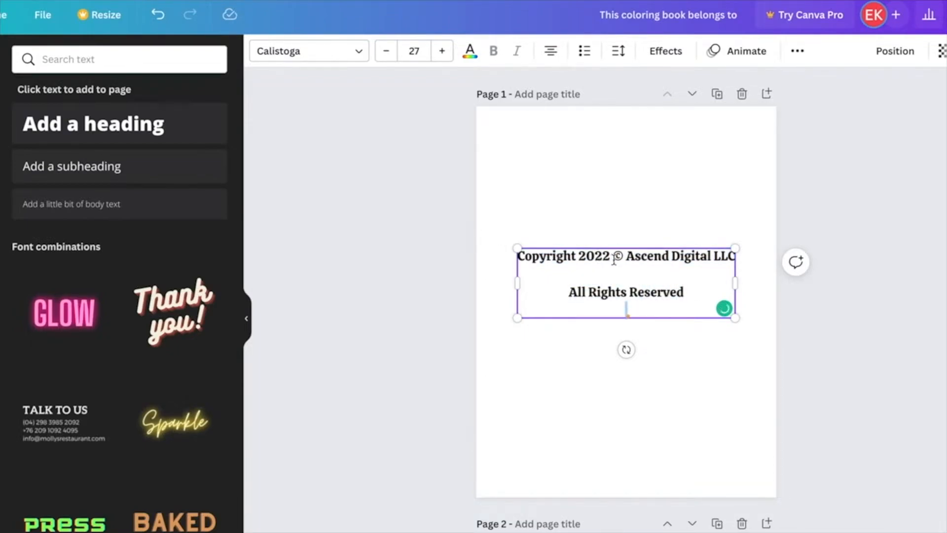
key(ctrl+a)
click(619, 51)
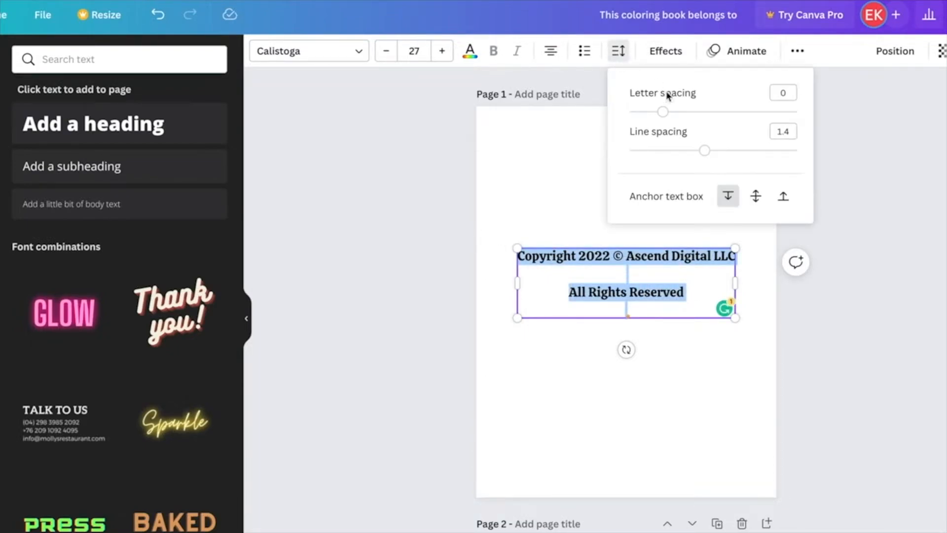
drag(704, 150, 673, 151)
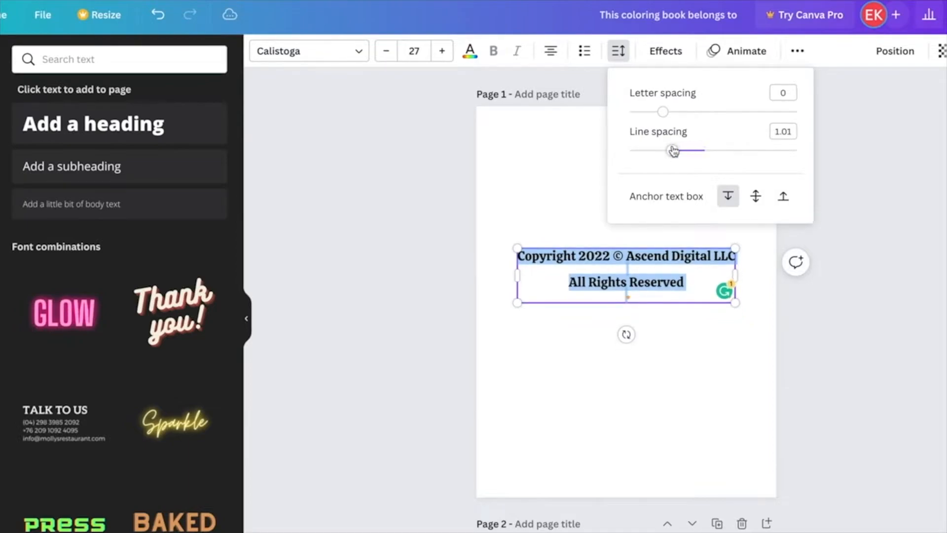
click(908, 226)
- Move the copyright text higher on page 1 and add body text below it forbidding reproduction without the copyright holder's permission, ending with "AscendDigital.io"
drag(689, 268, 689, 230)
click(877, 260)
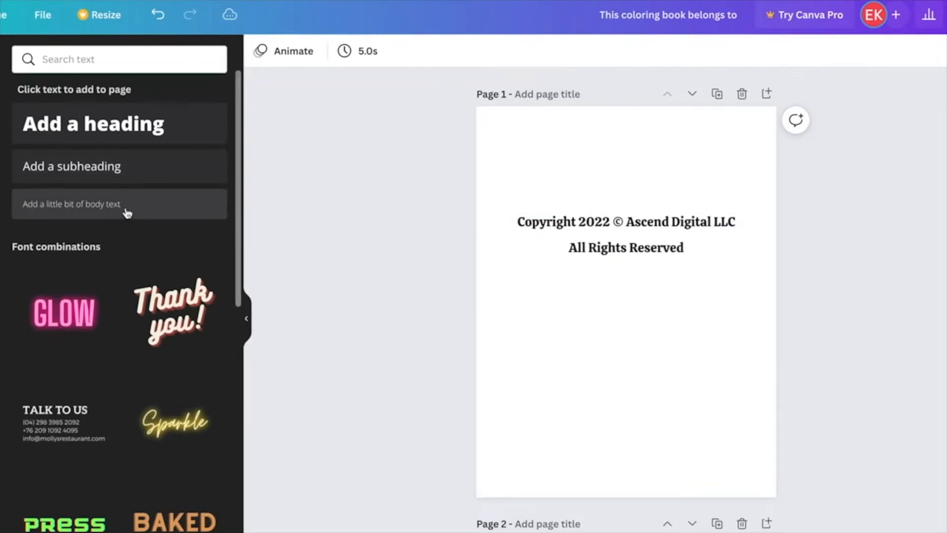
click(153, 203)
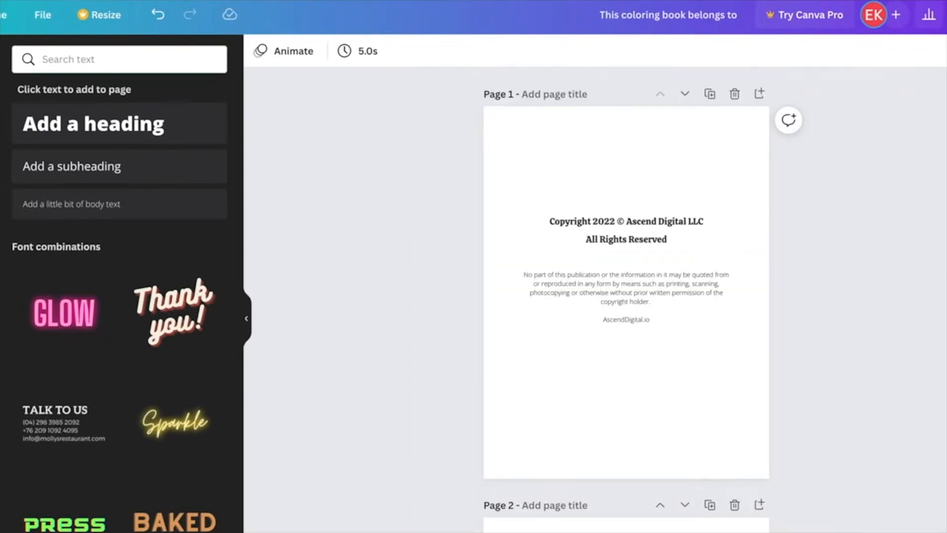
- Insert a blank page between the copyright page and the "This coloring book belongs to" page
scroll(636, 296, down, 5)
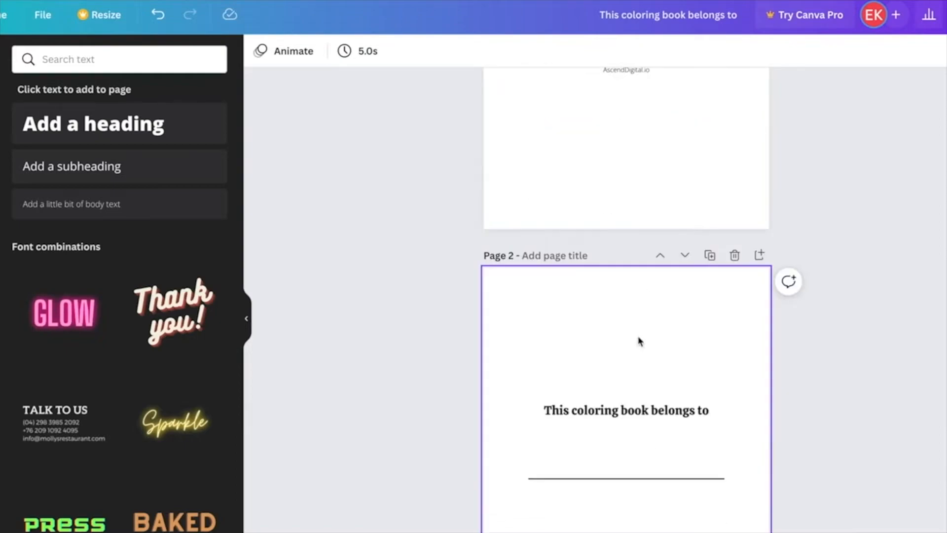
scroll(690, 357, up, 5)
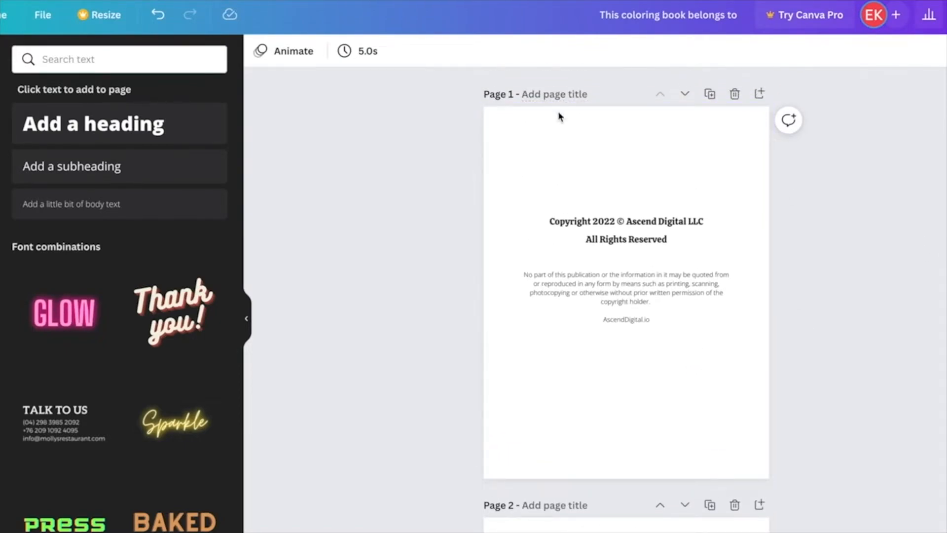
scroll(639, 184, down, 1)
scroll(639, 184, down, 5)
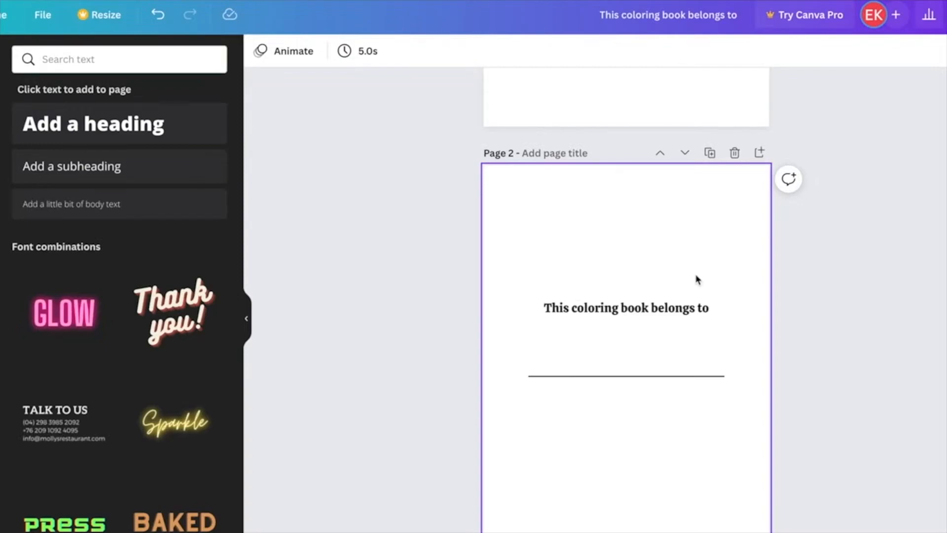
click(757, 157)
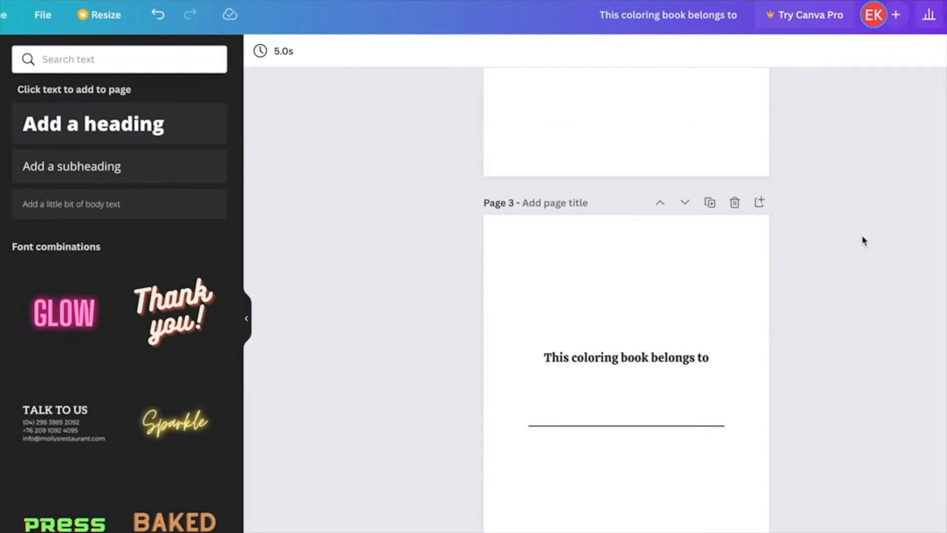
- Review the order of the opening pages, from the copyright page to the "I AM HELPFUL" coloring page
scroll(661, 347, up, 6)
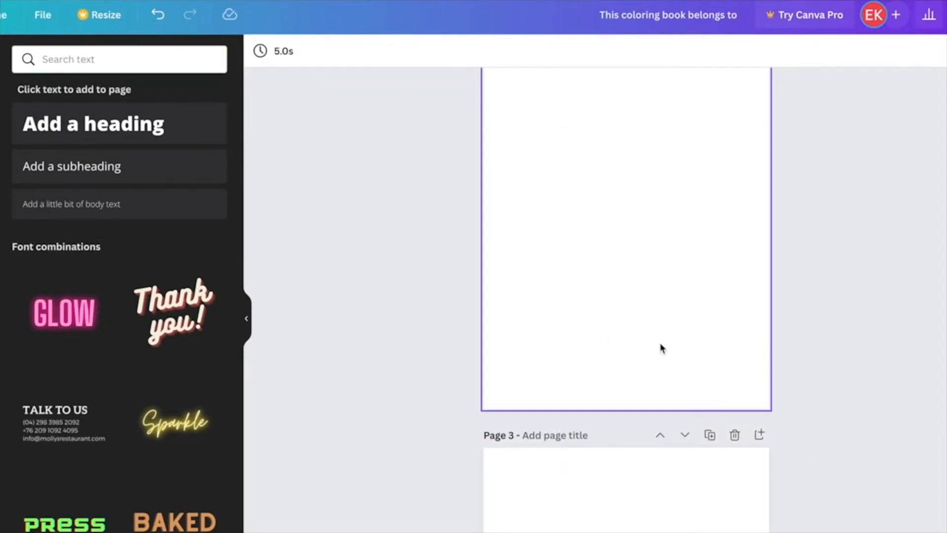
scroll(651, 344, up, 5)
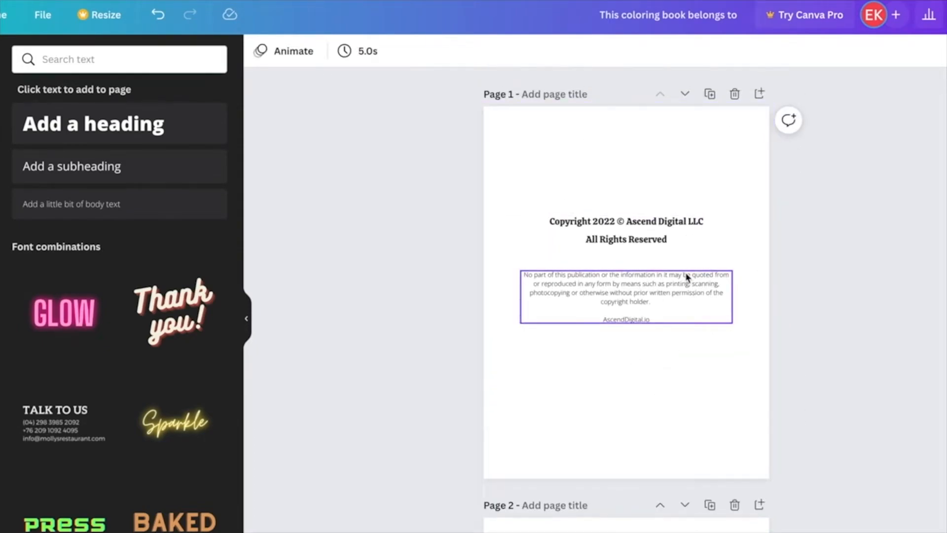
scroll(584, 282, down, 4)
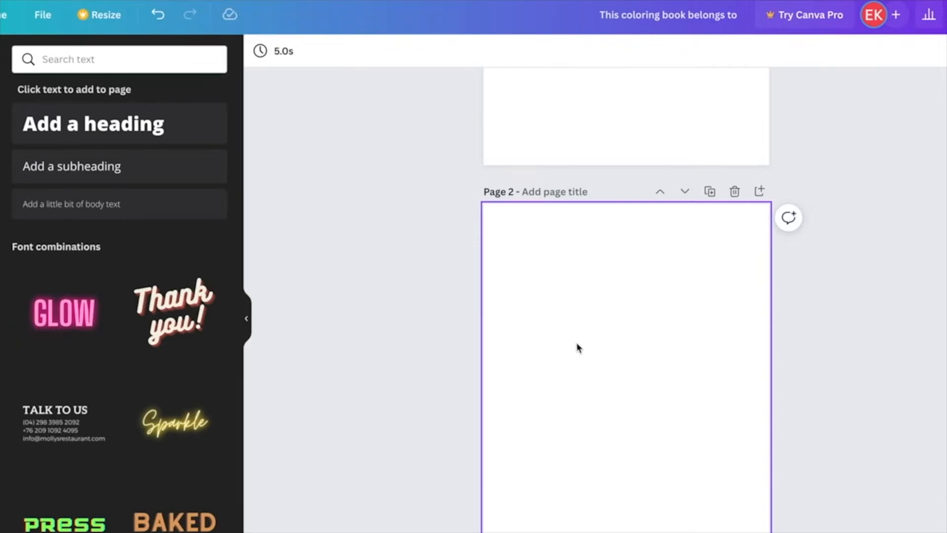
scroll(587, 306, down, 5)
scroll(846, 265, up, 1)
scroll(838, 271, down, 3)
scroll(834, 271, up, 5)
scroll(785, 217, down, 2)
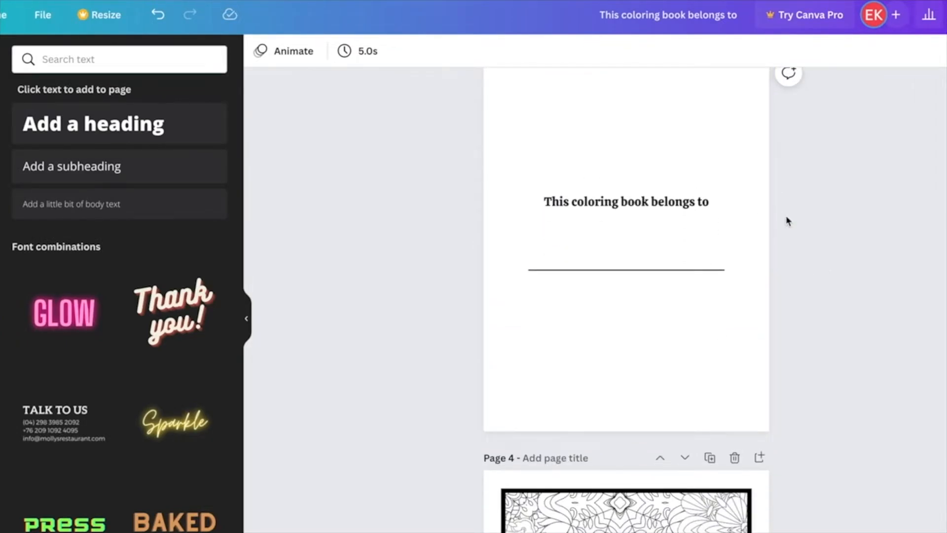
scroll(799, 215, down, 4)
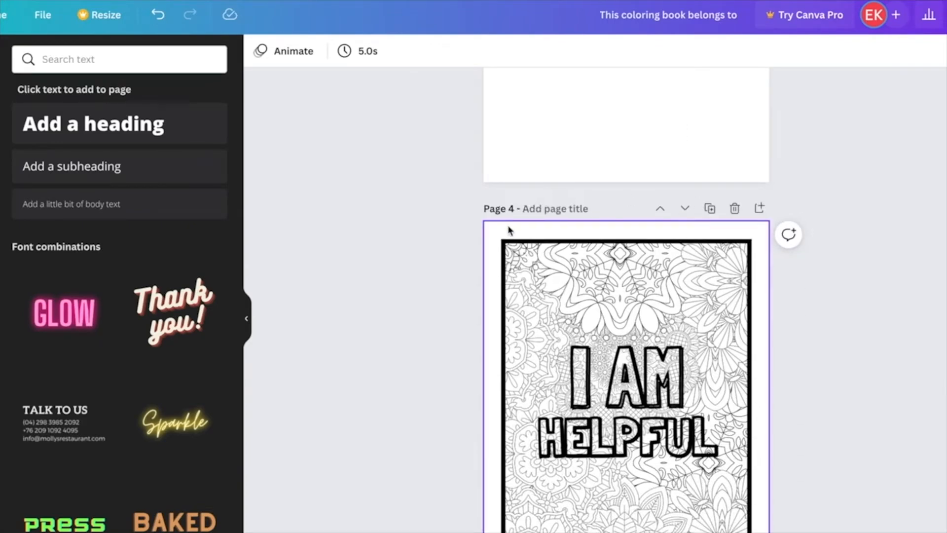
scroll(503, 232, up, 5)
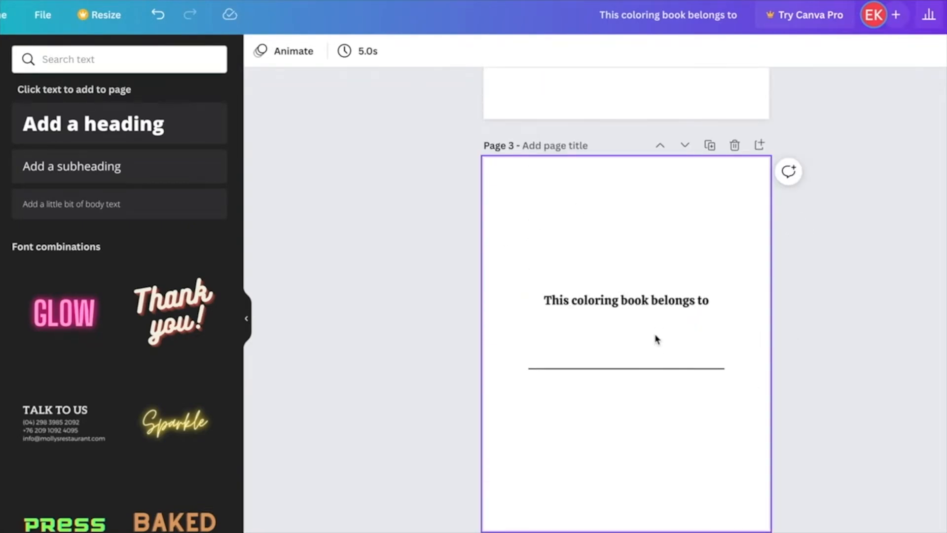
scroll(654, 339, down, 5)
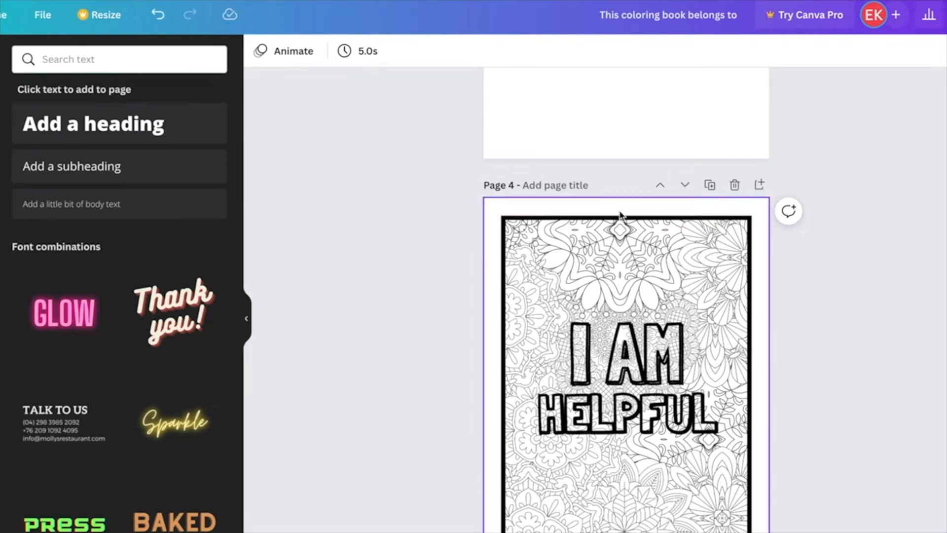
- Duplicate the black page that follows "I AM HELPFUL" and move the copy directly ahead of that coloring page
scroll(585, 234, down, 5)
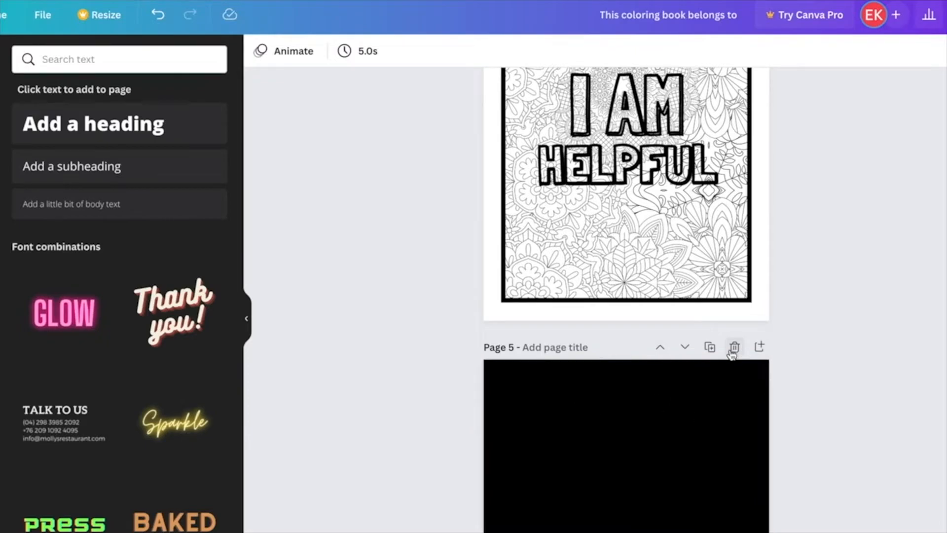
click(711, 348)
scroll(689, 353, up, 5)
click(663, 198)
click(835, 270)
scroll(835, 270, down, 1)
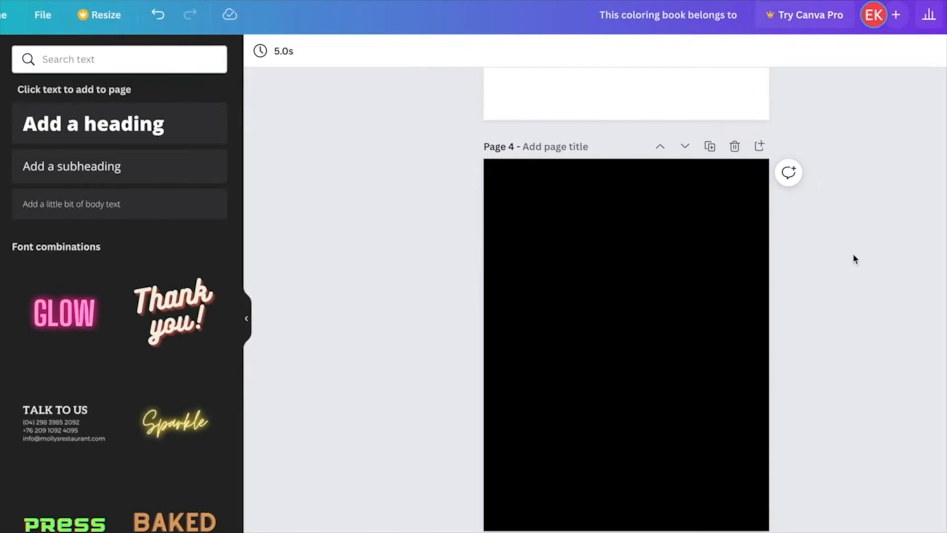
scroll(728, 335, up, 1)
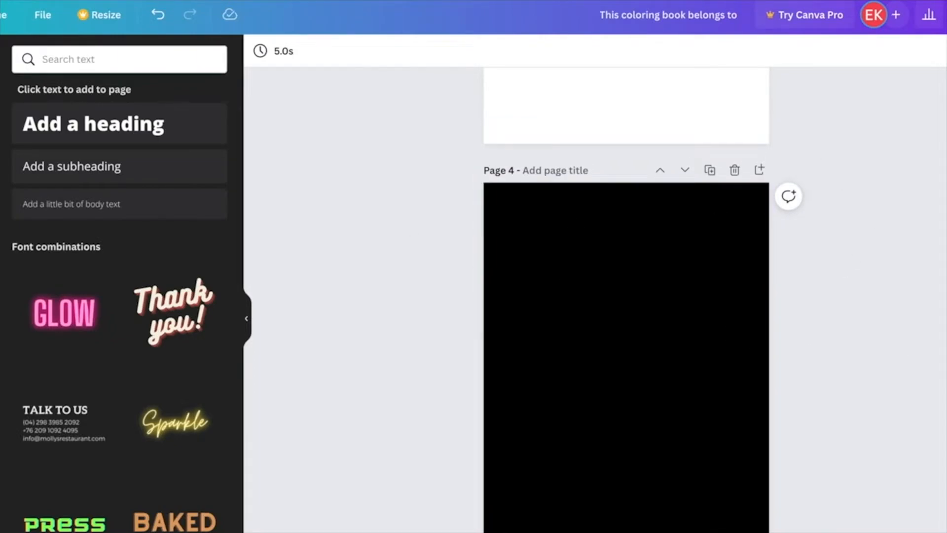
- Append blank pages with a white background after page 84 until the book reaches 100 pages
scroll(904, 274, up, 20)
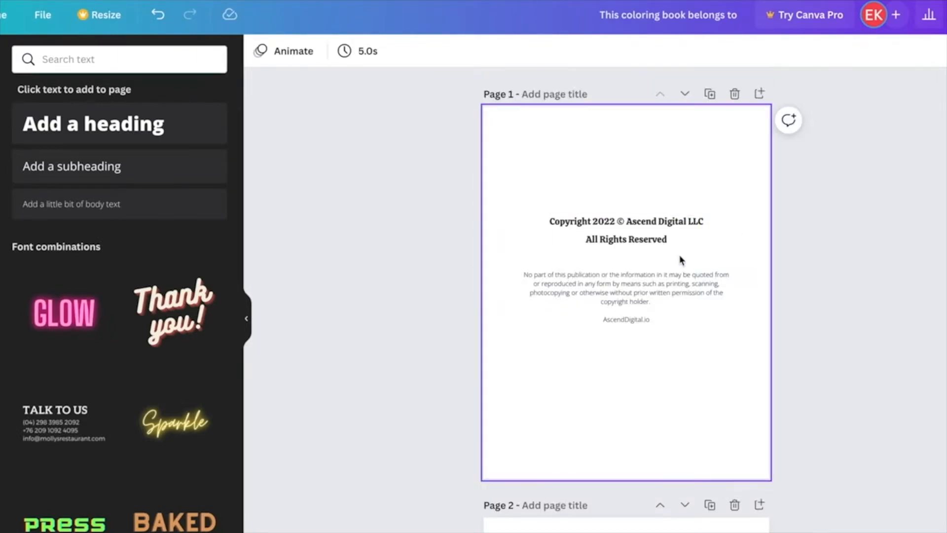
scroll(624, 249, down, 7)
scroll(628, 247, down, 20)
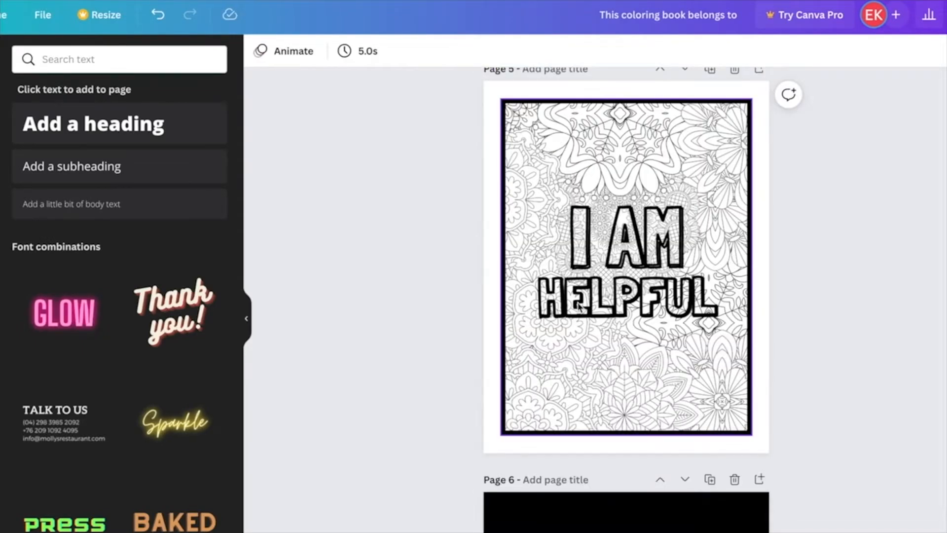
scroll(692, 266, down, 3)
scroll(692, 266, down, 10)
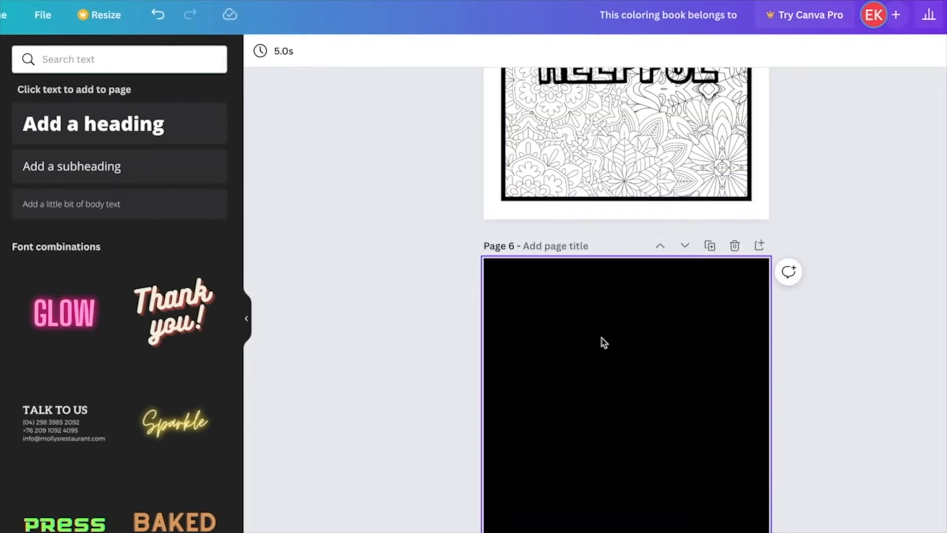
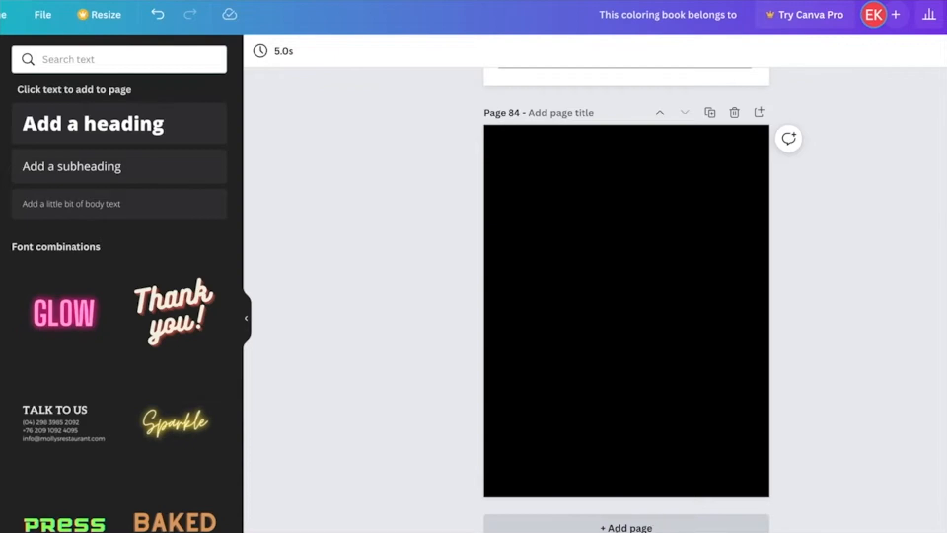
click(627, 526)
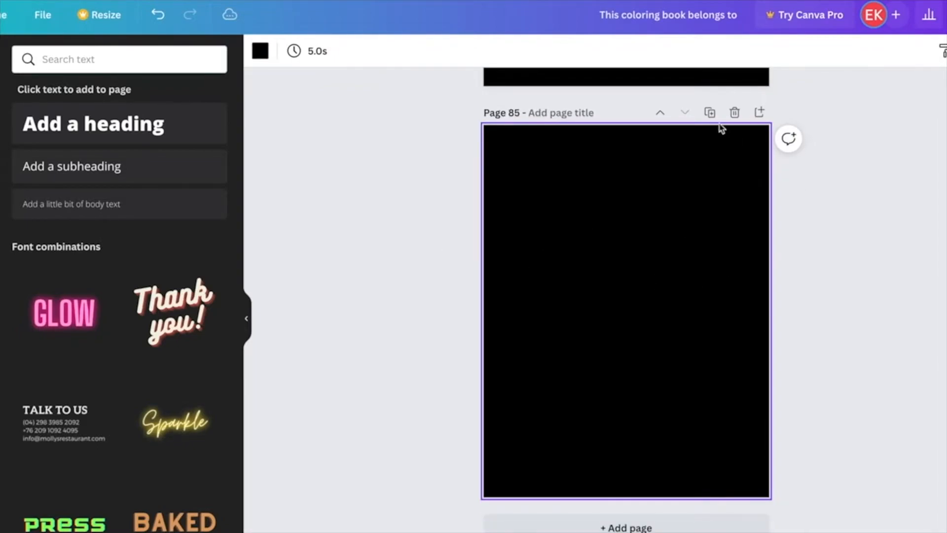
click(260, 51)
click(104, 128)
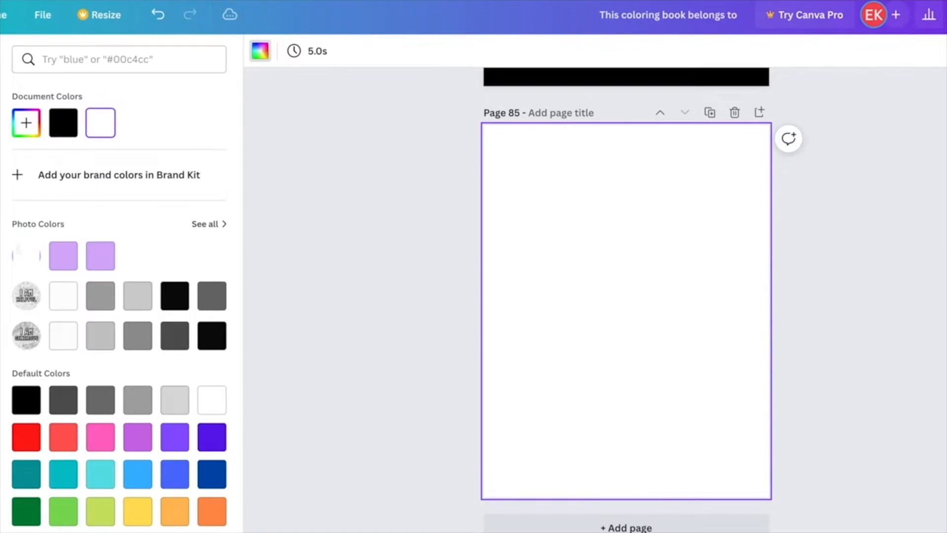
click(877, 361)
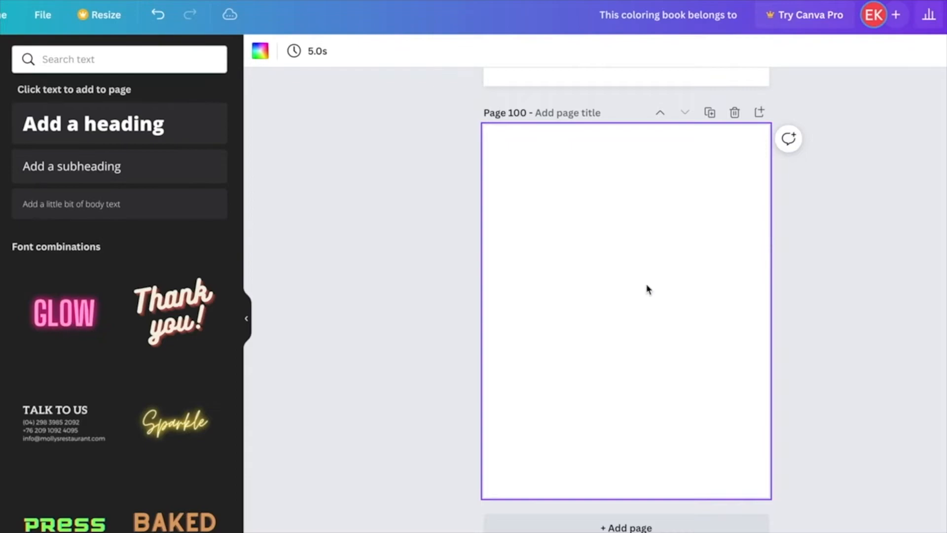
scroll(594, 271, up, 20)
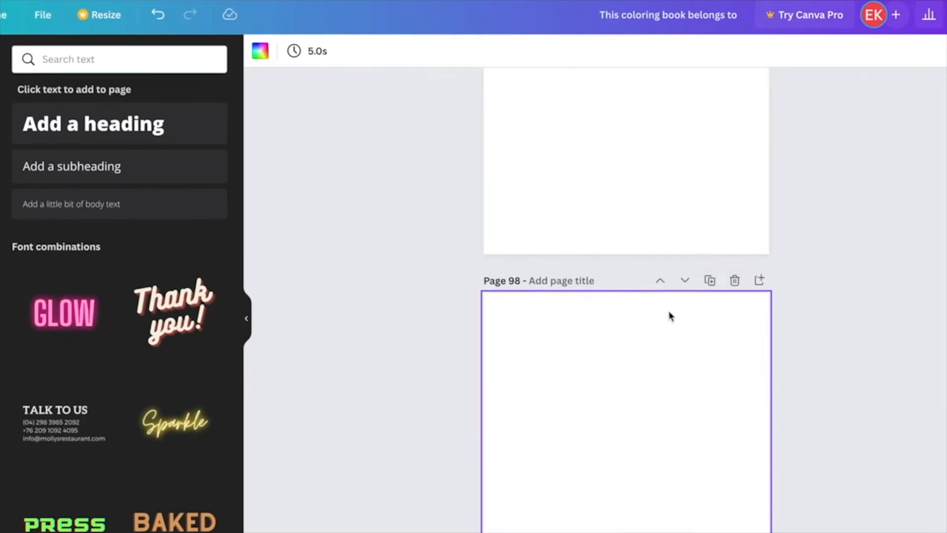
scroll(680, 317, up, 20)
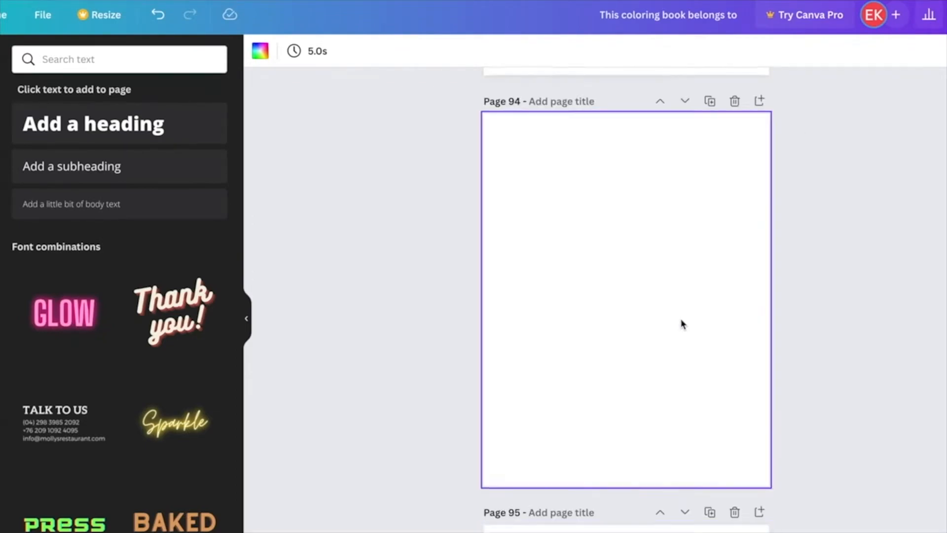
- Review the book's closing pages, including the "THANK YOU" page, the "WANT TO CREATE YOUR OWN COLORING BOOK?" page and the blank pages around them
scroll(683, 323, up, 20)
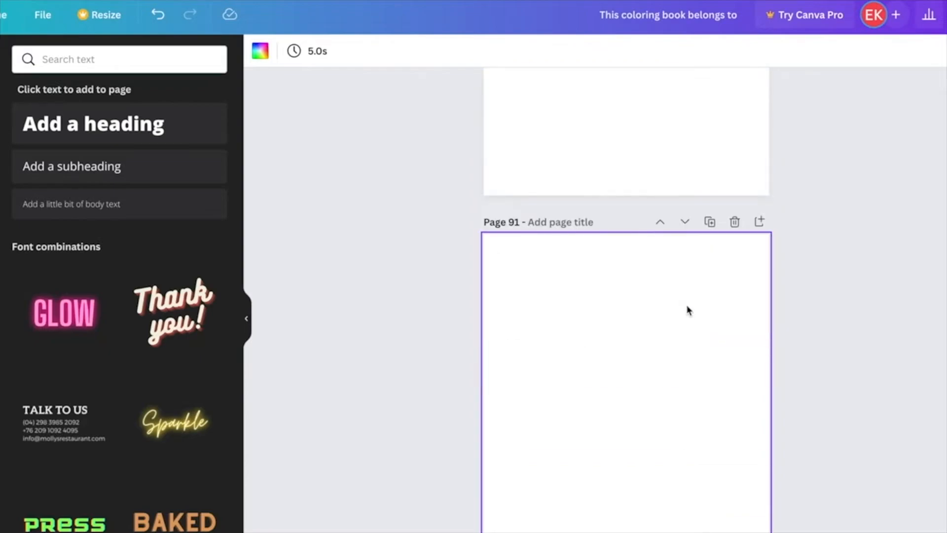
scroll(687, 309, up, 20)
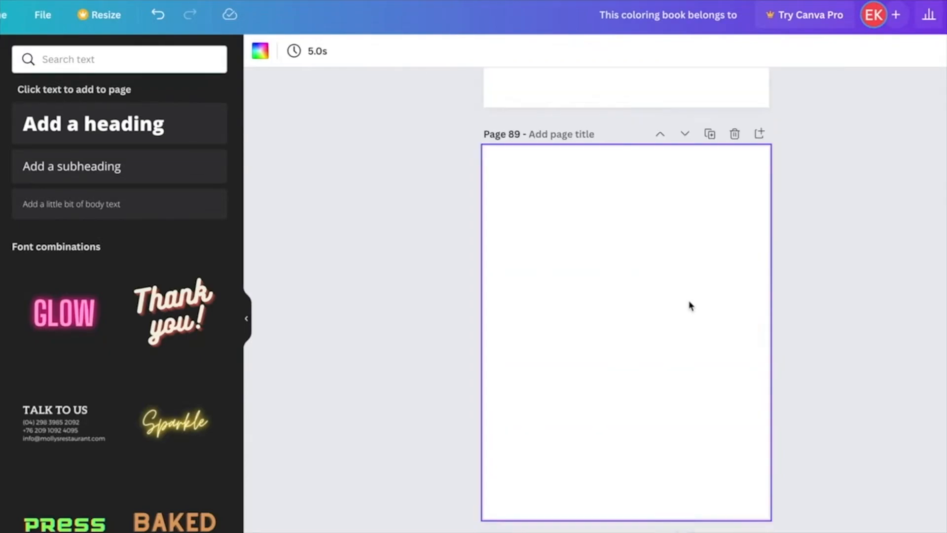
scroll(691, 305, up, 10)
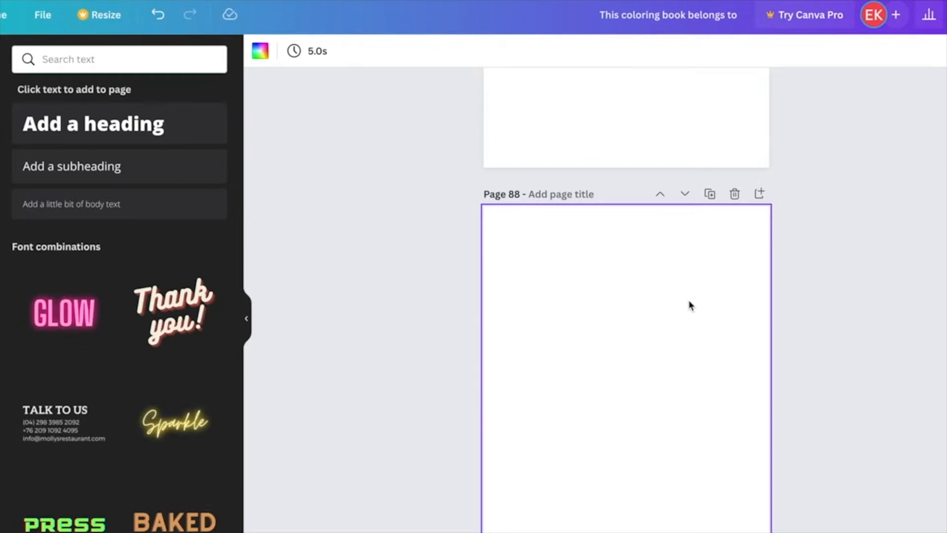
scroll(690, 306, up, 20)
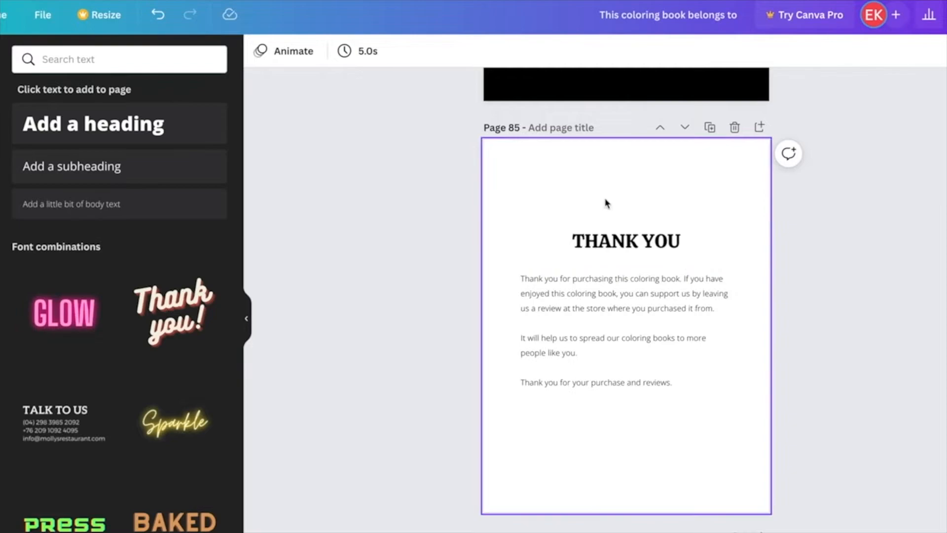
scroll(869, 358, down, 15)
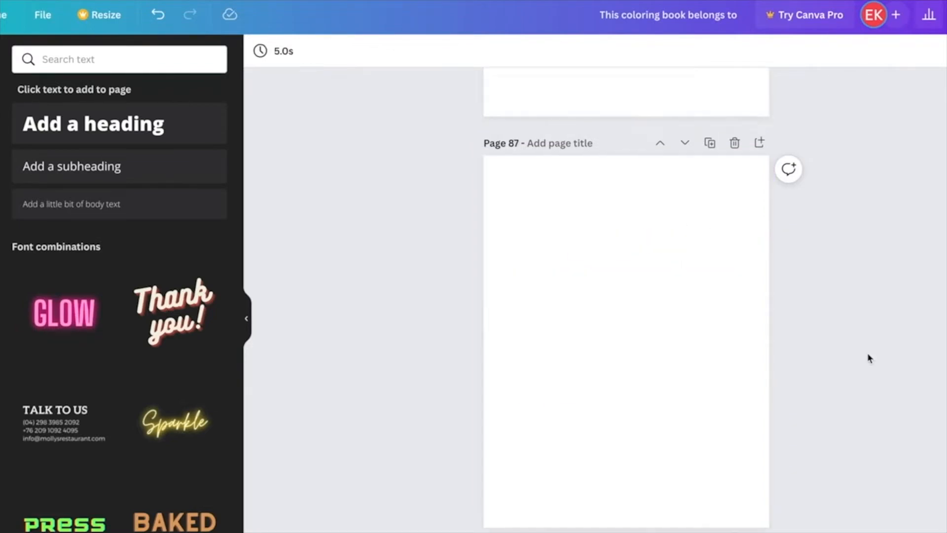
scroll(769, 296, up, 8)
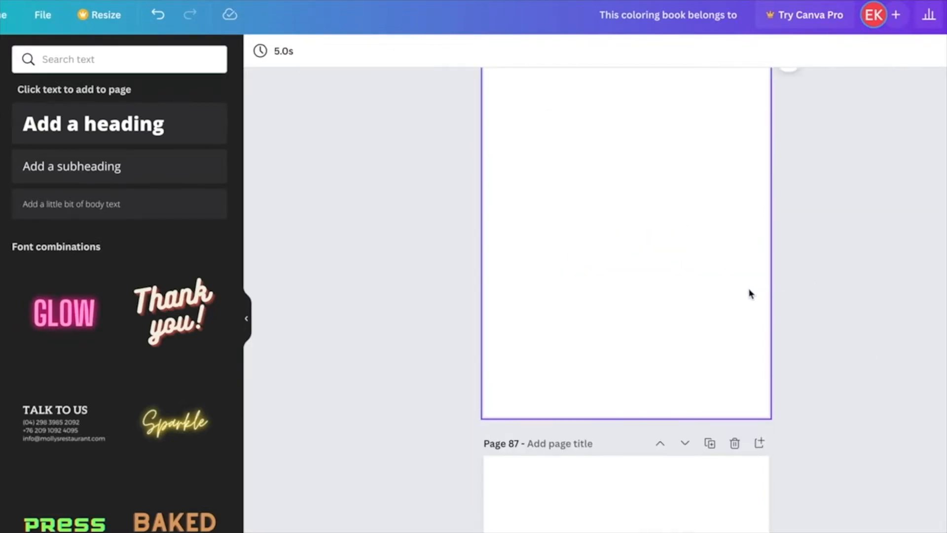
scroll(589, 195, down, 2)
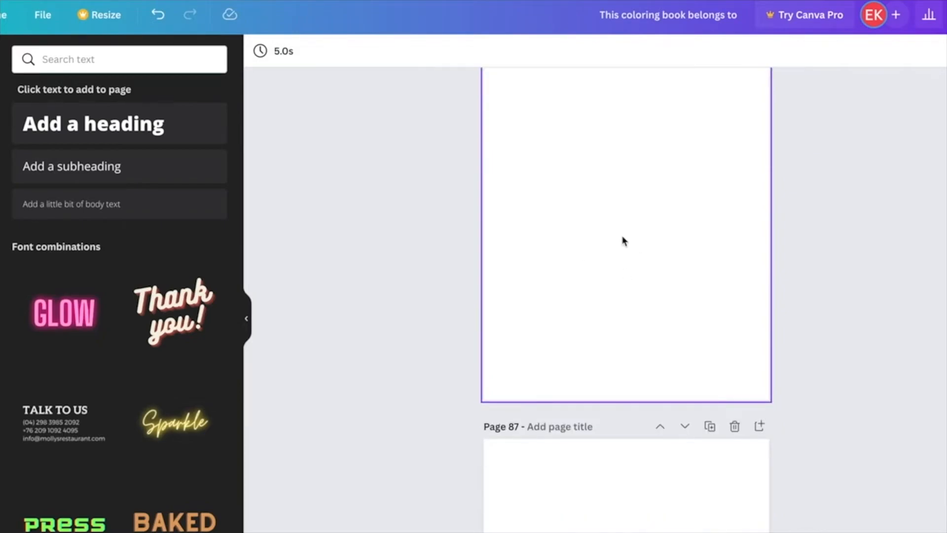
scroll(623, 241, down, 5)
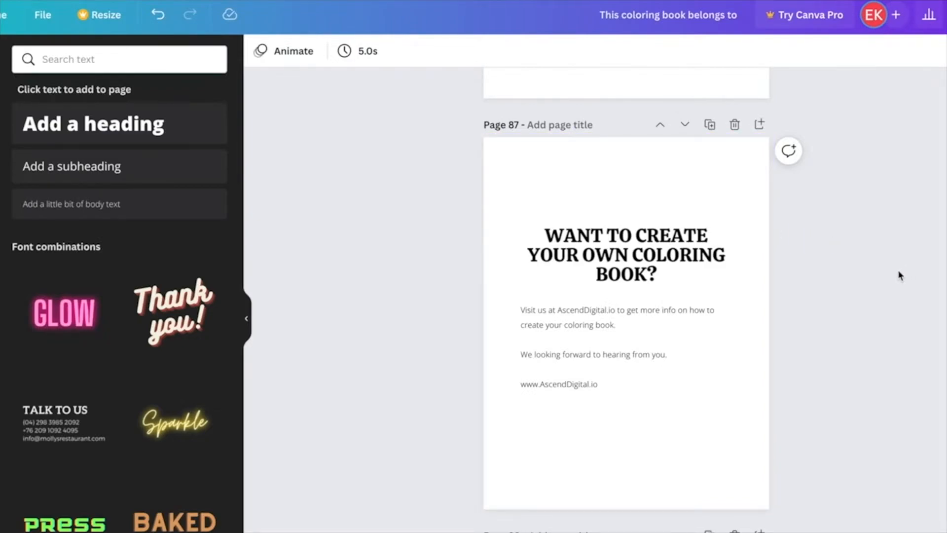
scroll(888, 274, down, 1)
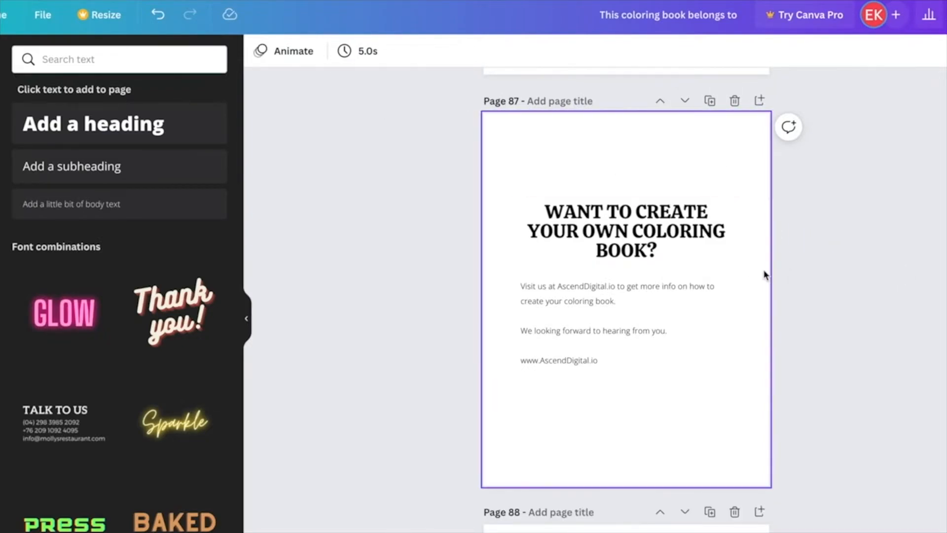
scroll(721, 339, down, 8)
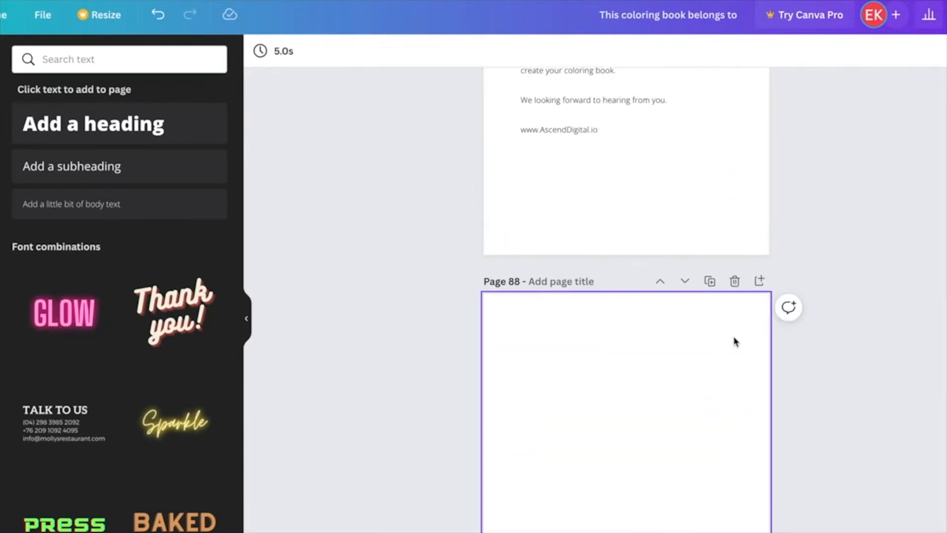
scroll(619, 243, down, 10)
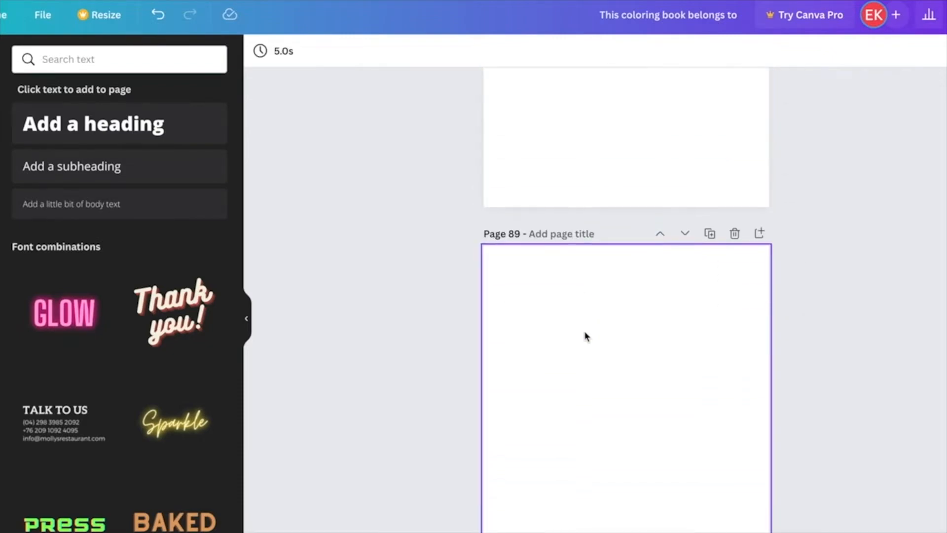
scroll(598, 348, down, 20)
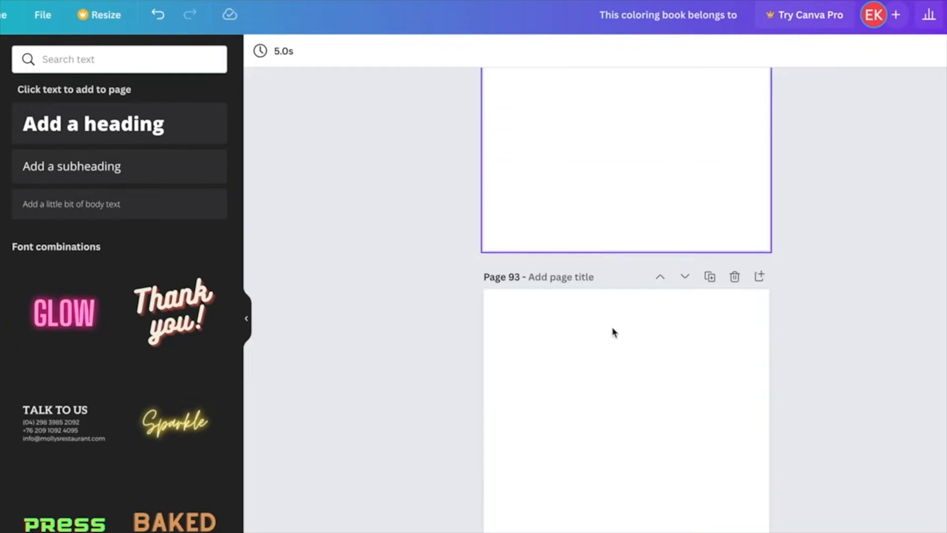
scroll(613, 332, down, 20)
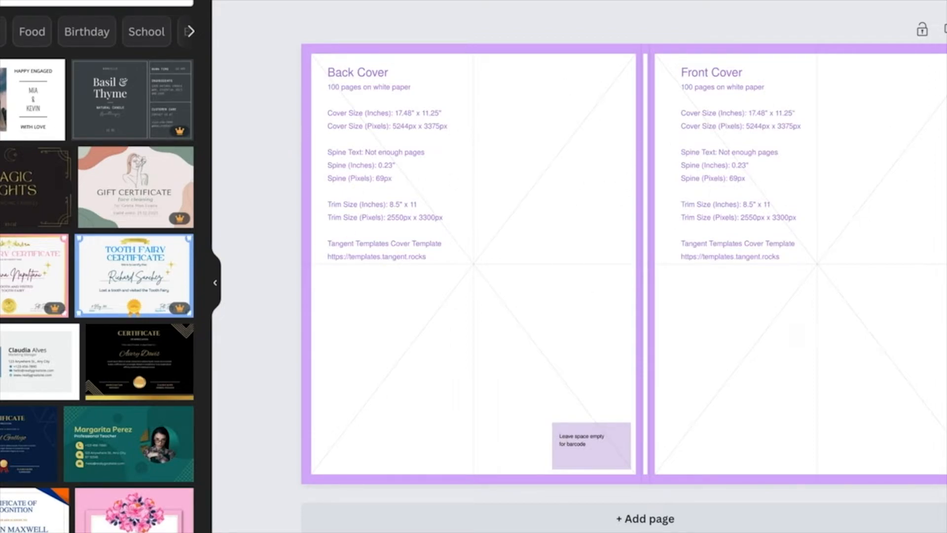
- Overlay the whole cover template with a white square and set its transparency to 50
click(0, 57)
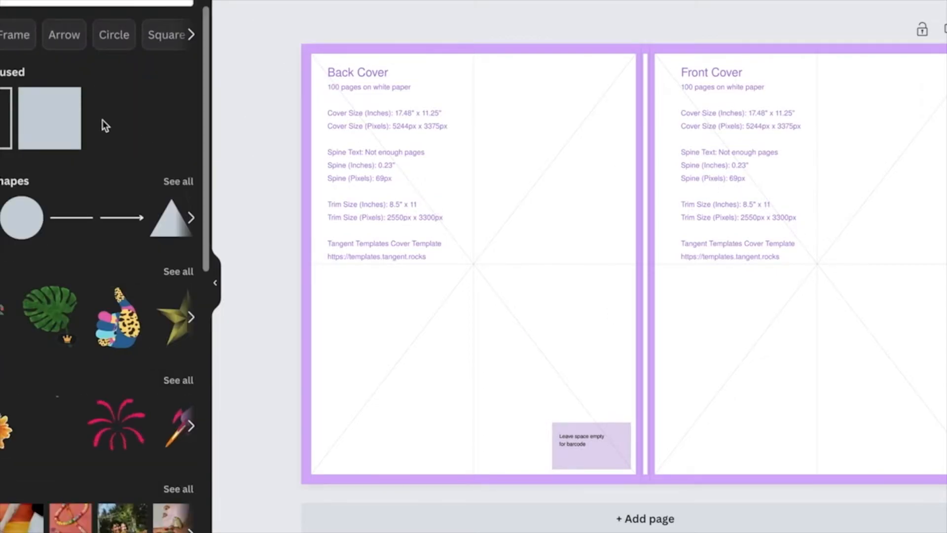
drag(74, 126, 488, 213)
drag(524, 267, 855, 359)
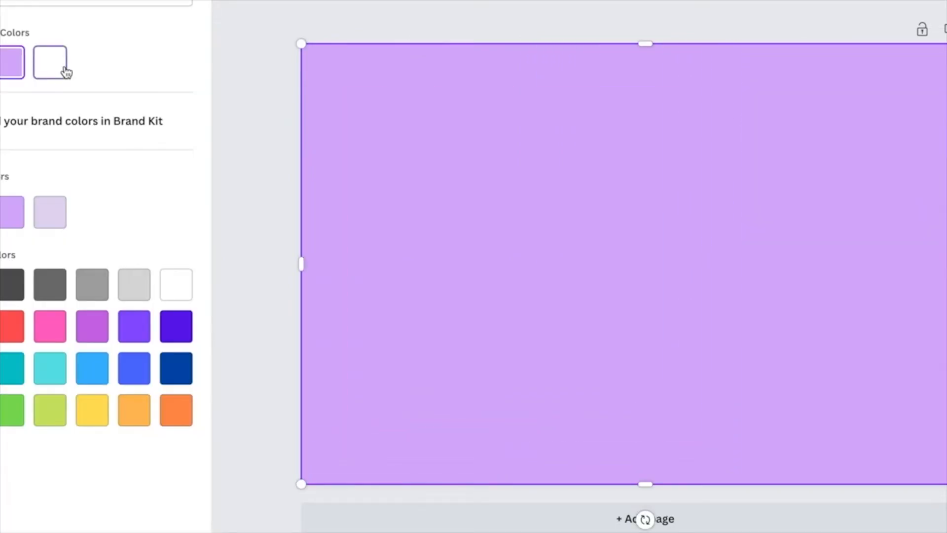
click(64, 70)
click(932, 1)
drag(943, 46, 892, 46)
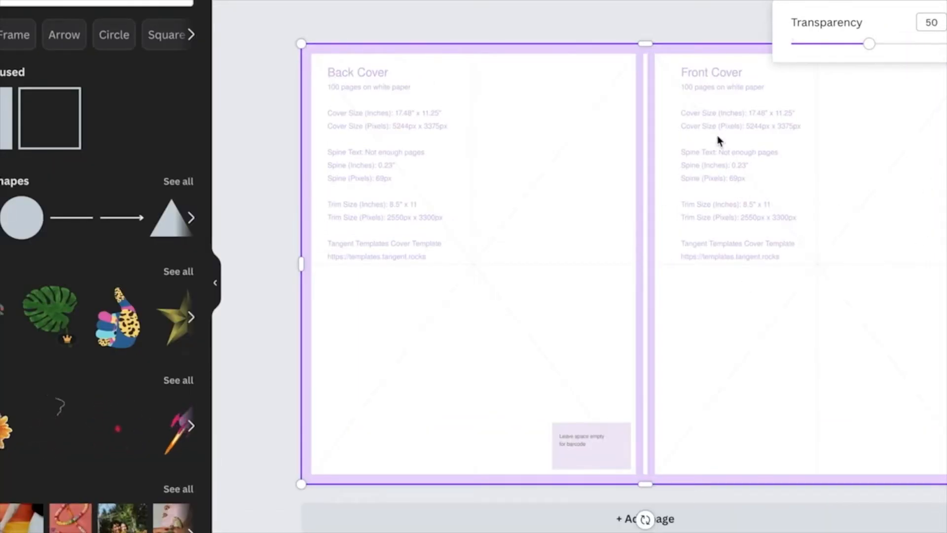
click(567, 27)
click(568, 26)
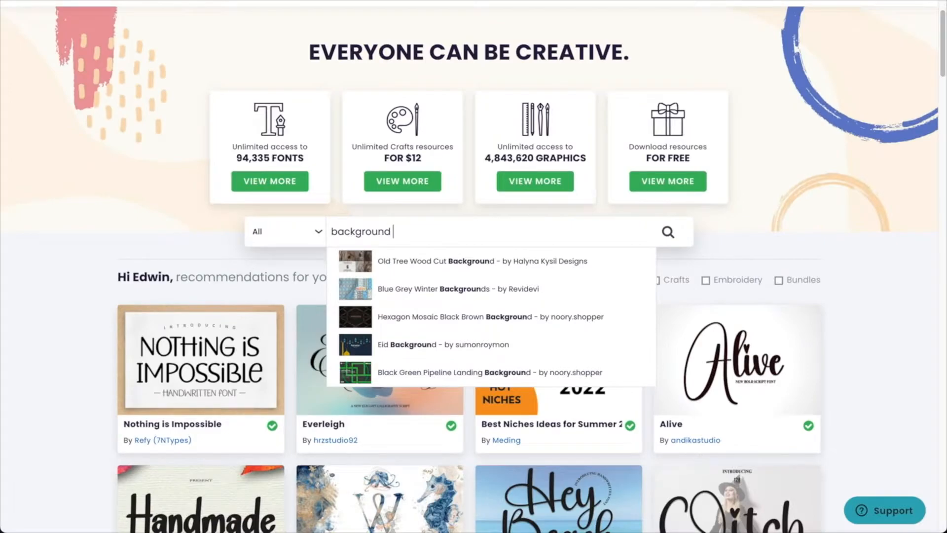
- Search Creative Fabrica for "background watercolor" and browse the matching graphics
text(watercolor)
key(Return)
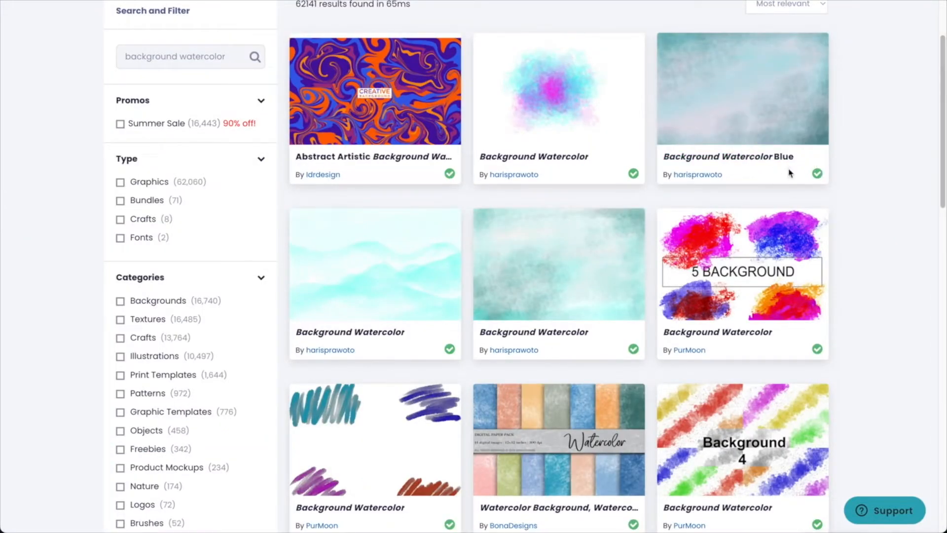
scroll(725, 173, down, 3)
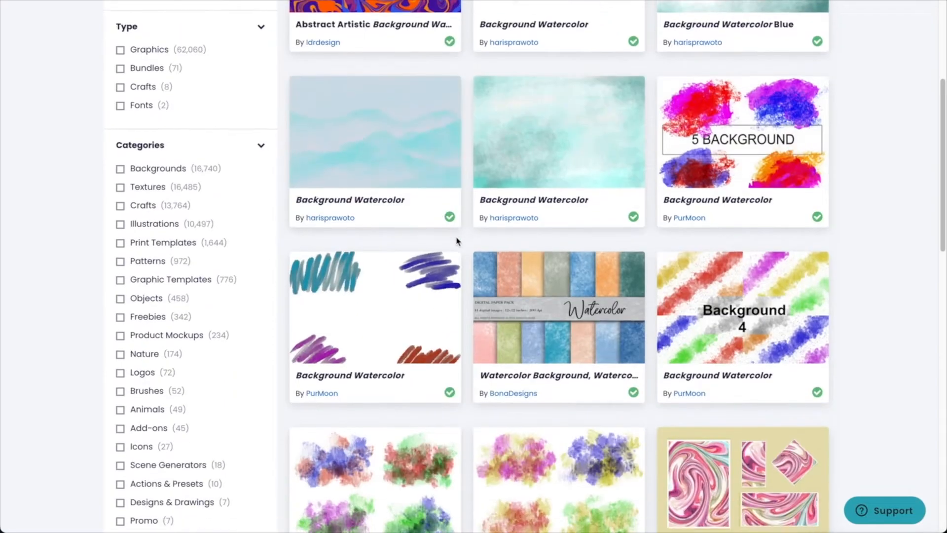
scroll(546, 276, down, 10)
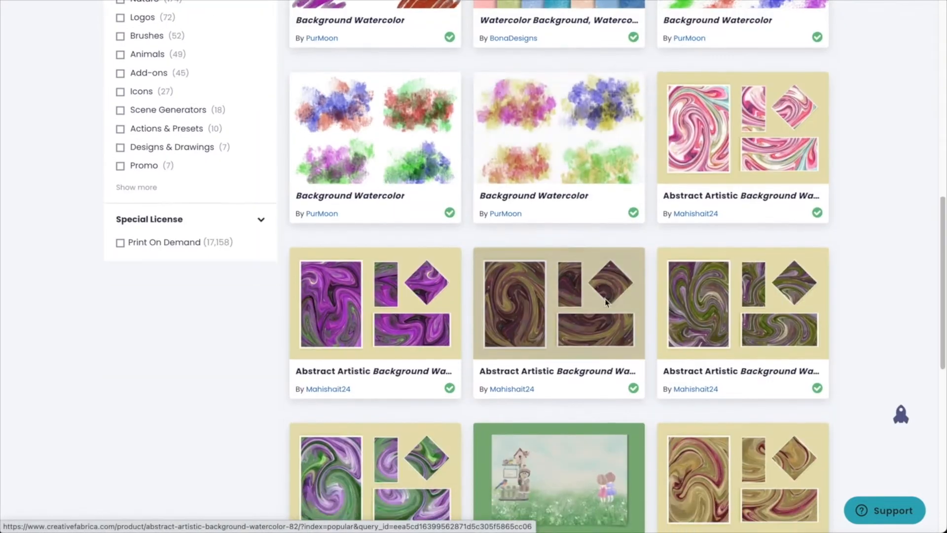
scroll(566, 303, up, 7)
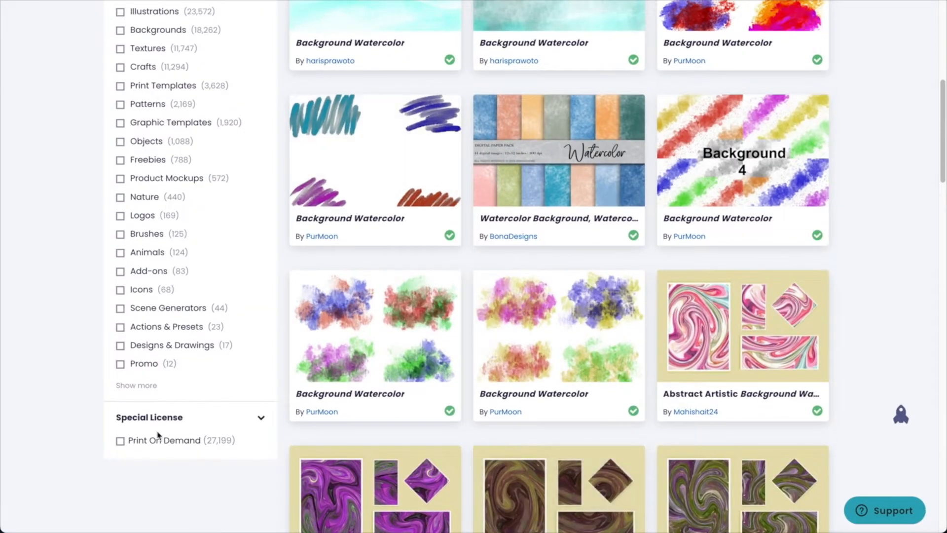
- Limit the graphics to the Print On Demand license and download the mottled teal and grey "Background Watercolor" graphic
click(174, 445)
scroll(924, 228, up, 4)
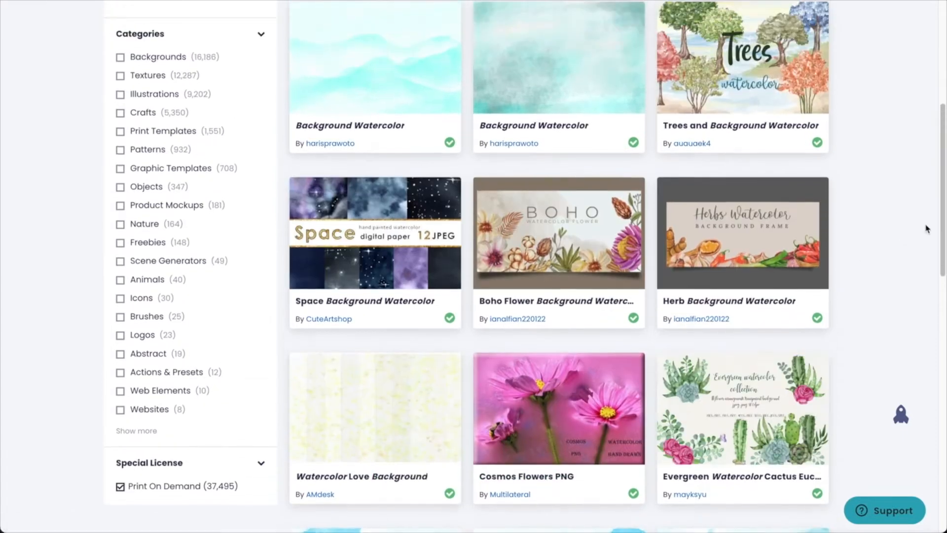
scroll(902, 239, up, 4)
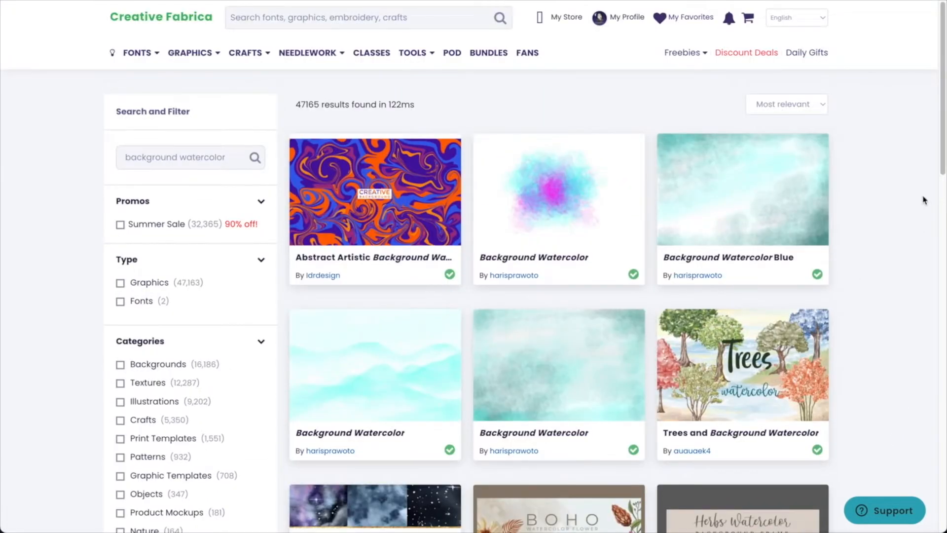
click(592, 378)
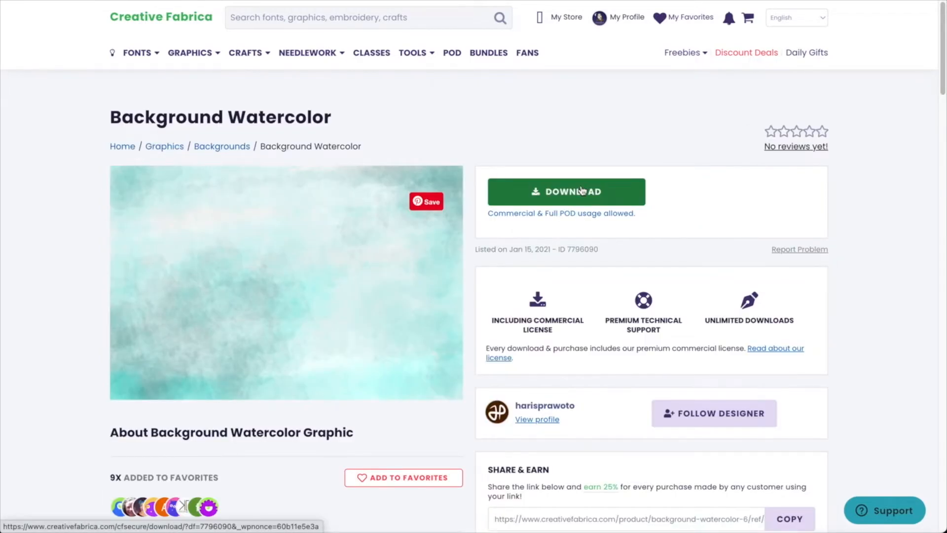
click(583, 189)
- Search Creative Fabrica for "mandala" and limit the graphics to the Print On Demand license
click(345, 18)
text(u)
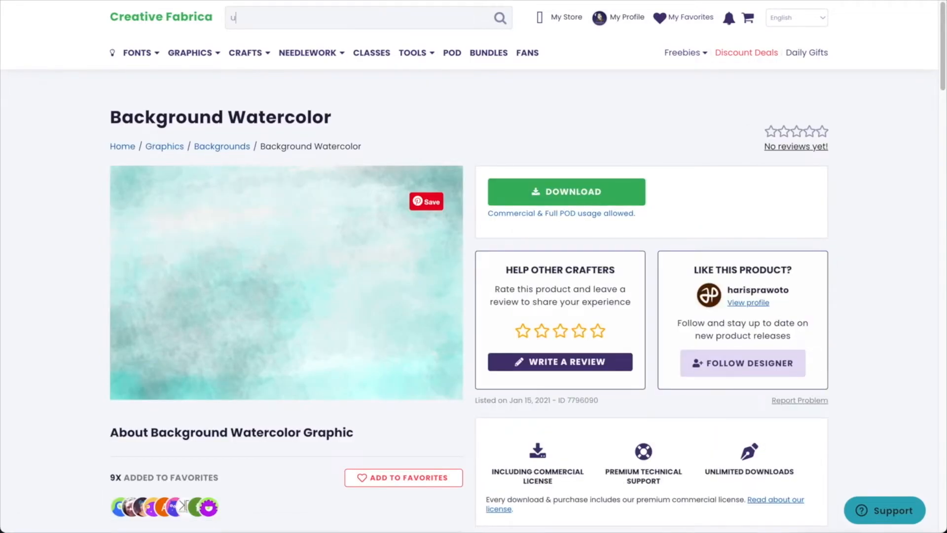
text(andala)
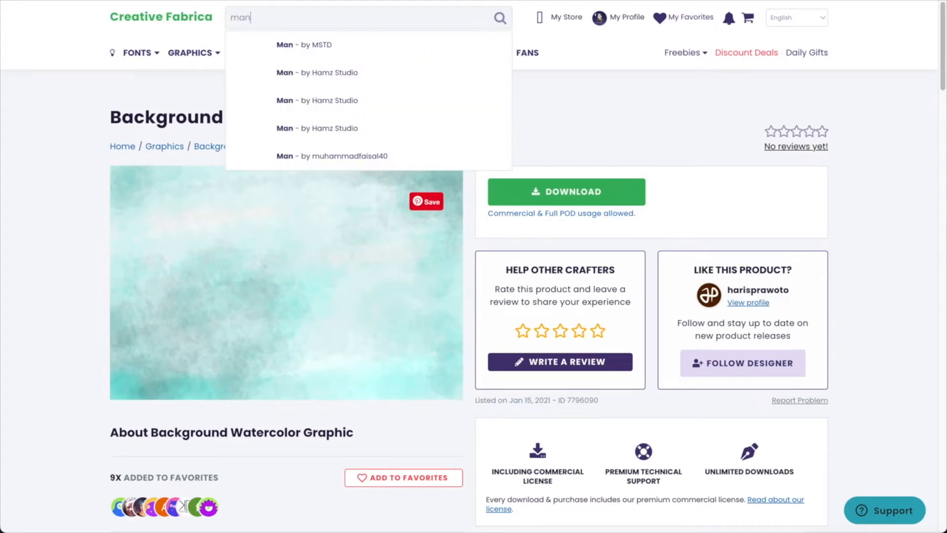
key(Return)
scroll(138, 297, down, 10)
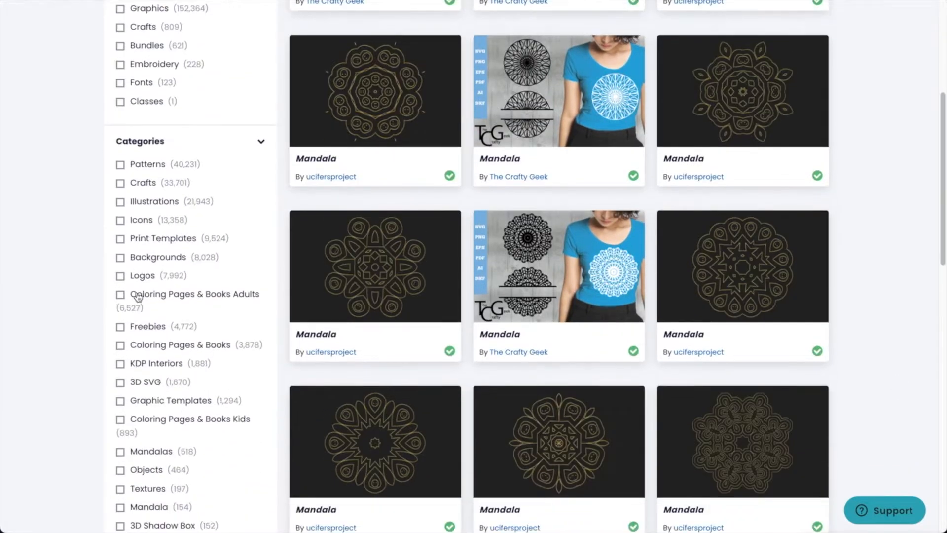
scroll(277, 321, up, 5)
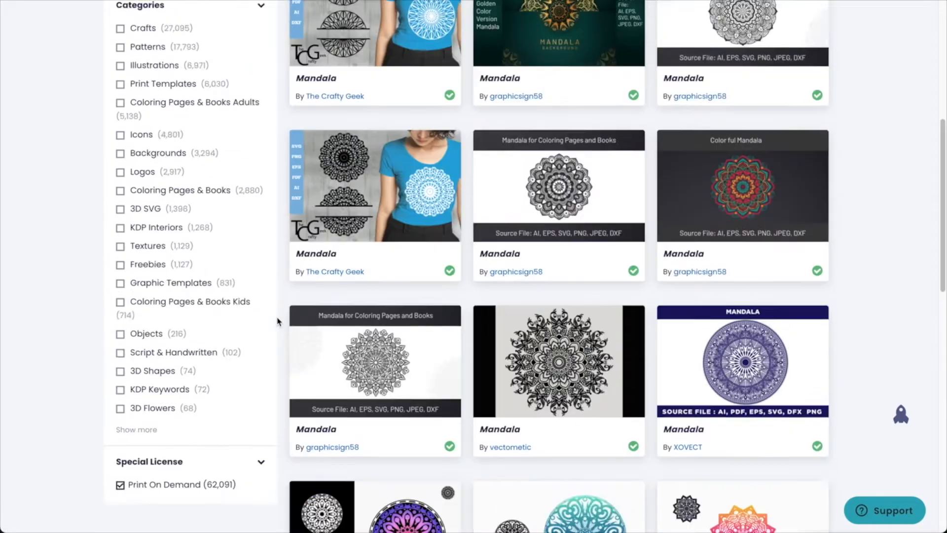
- Open the product page of the "Mandala" set with eight gold mandalas on a black background
scroll(837, 218, down, 10)
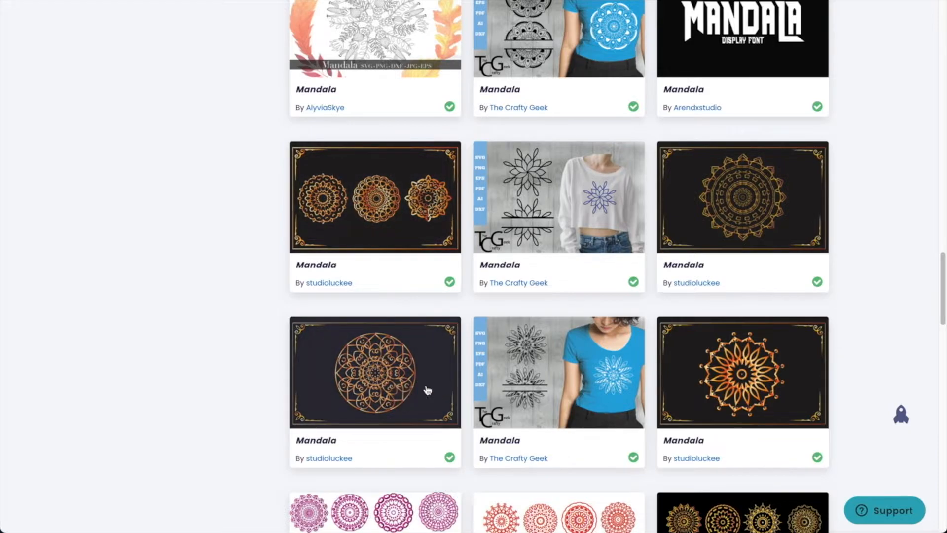
scroll(543, 308, down, 5)
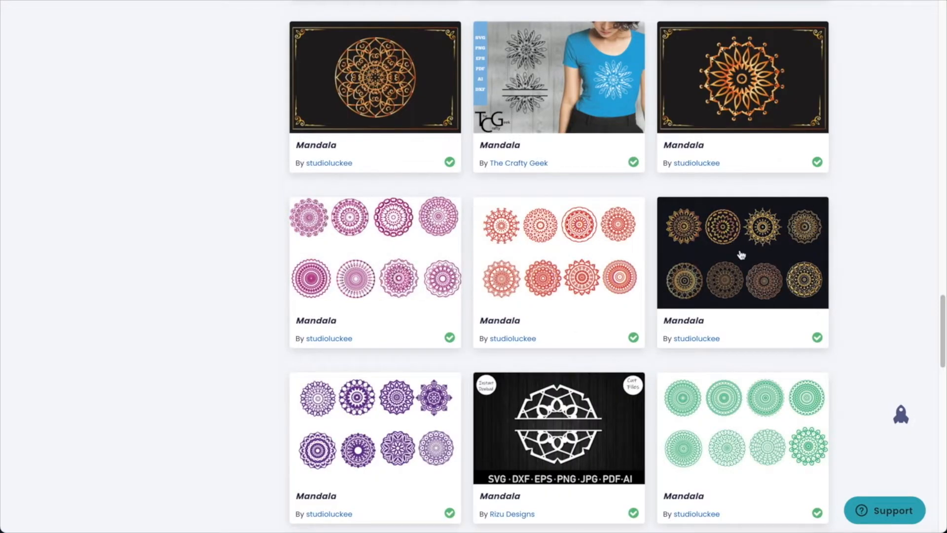
click(755, 272)
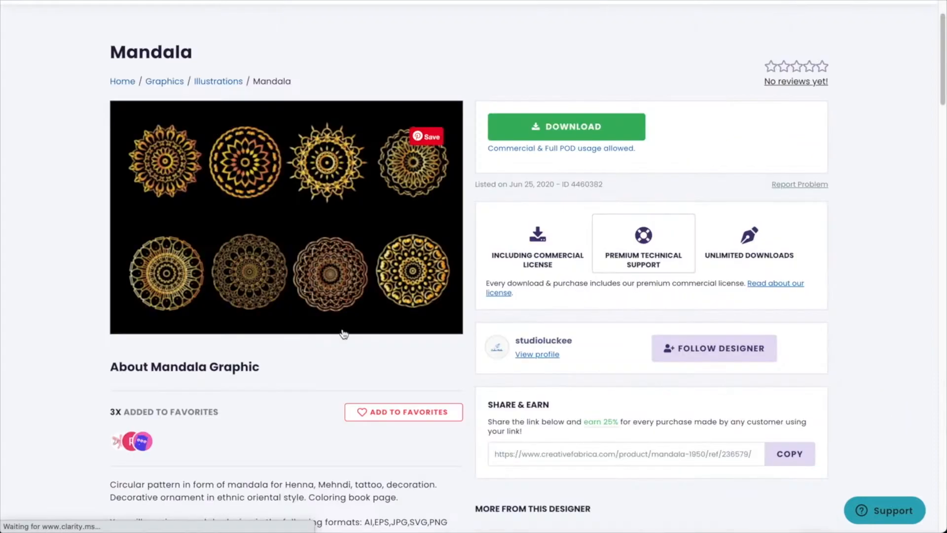
scroll(382, 239, up, 1)
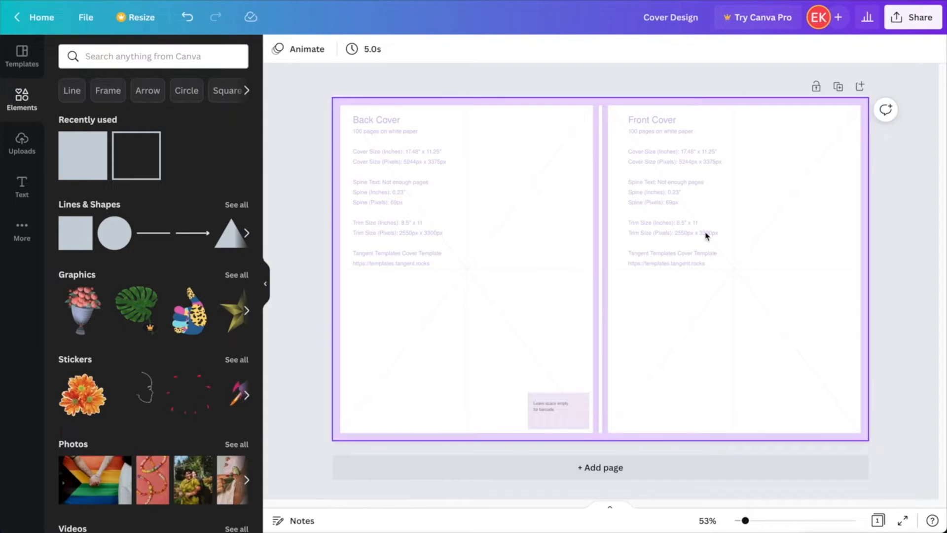
- Switch to the Canva cover design, add the teal watercolor background and fit it over the back cover
key(ctrl+v)
drag(628, 302, 533, 254)
drag(703, 220, 604, 226)
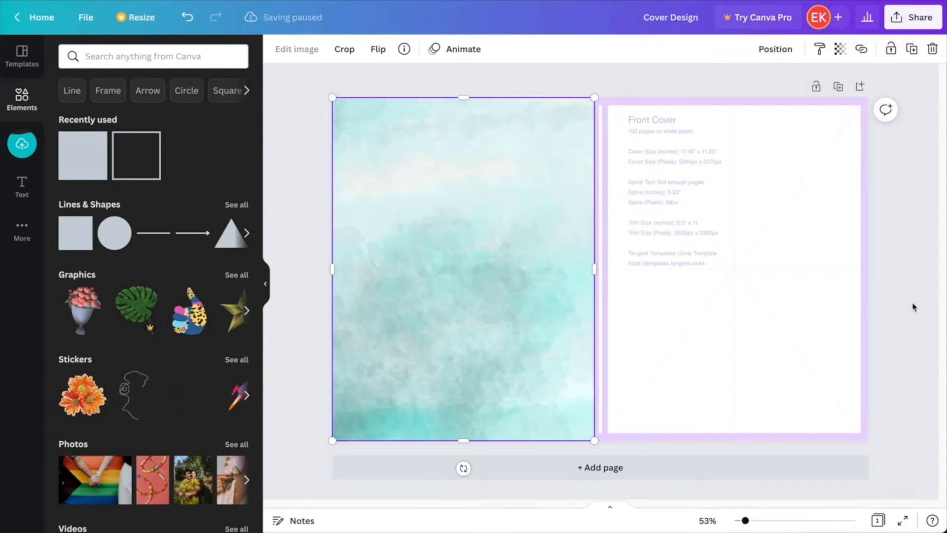
- Duplicate the back cover's watercolor background and place the copy over the front cover
click(900, 310)
click(455, 316)
alt+drag(459, 315, 747, 237)
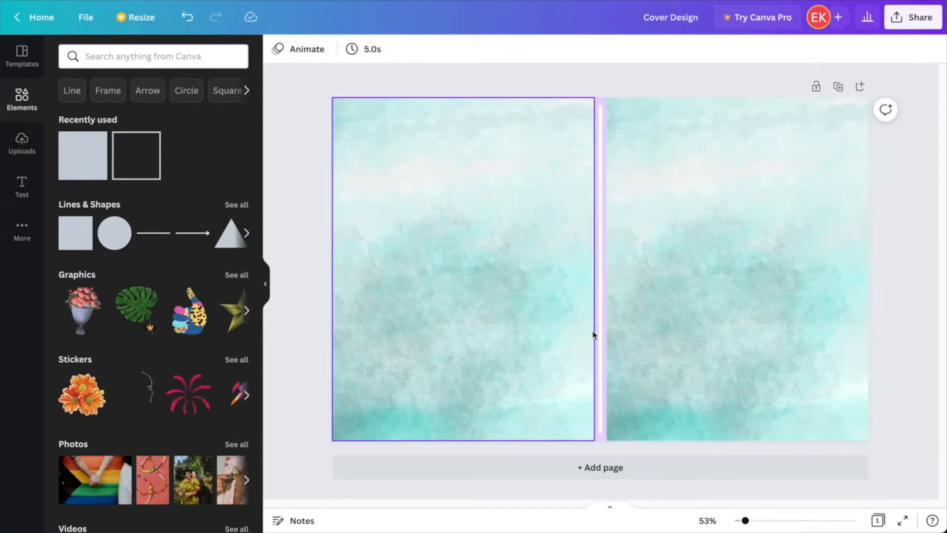
- Add the beige texture image to the cover and stretch it over the full height and width of the spine
key(ctrl+v)
drag(613, 274, 593, 228)
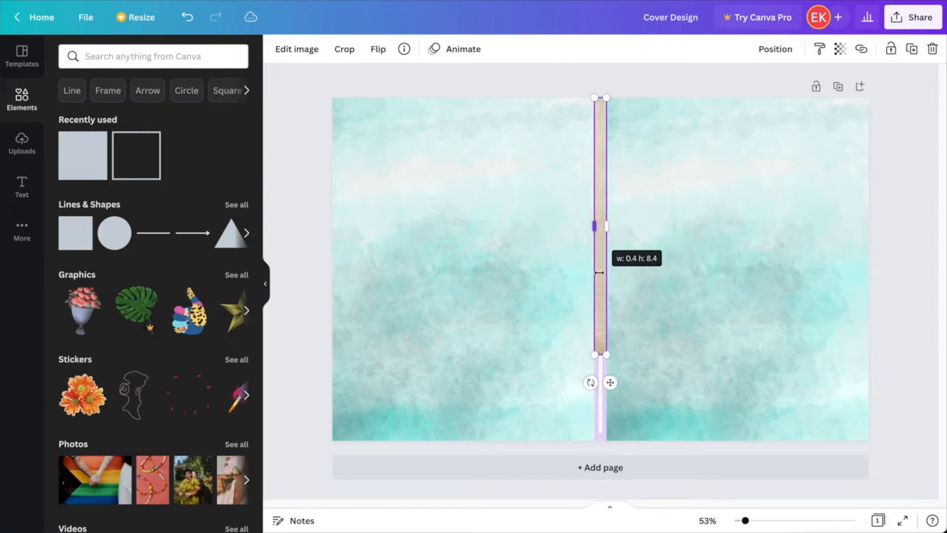
drag(600, 384, 600, 440)
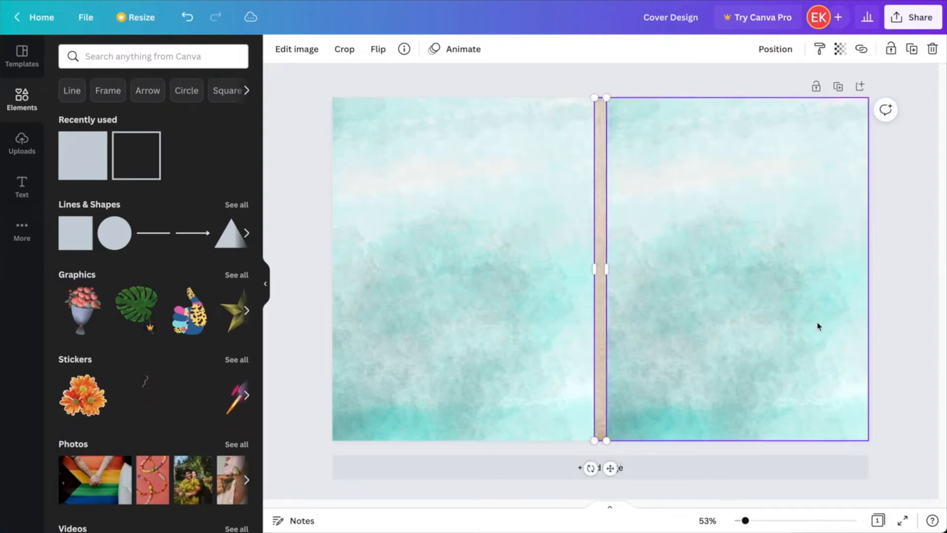
drag(606, 269, 610, 268)
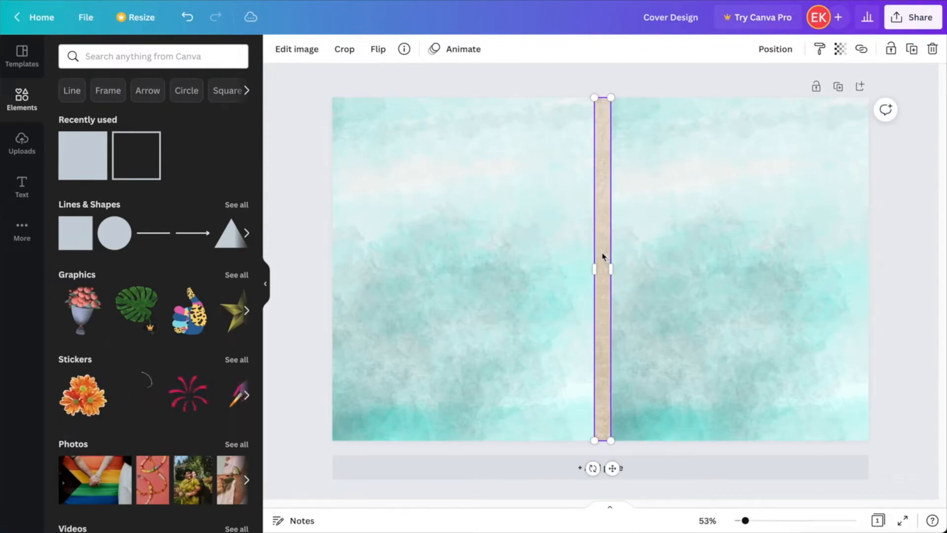
key(Escape)
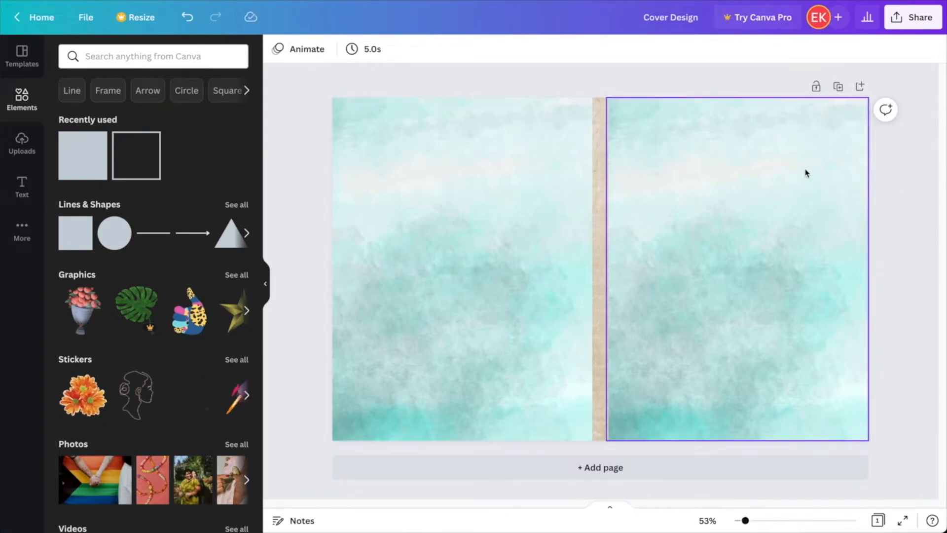
- Add the title texts "I AM" and "FEARLESS" to the front cover and enlarge "I AM" to the width of "FEARLESS"
click(22, 188)
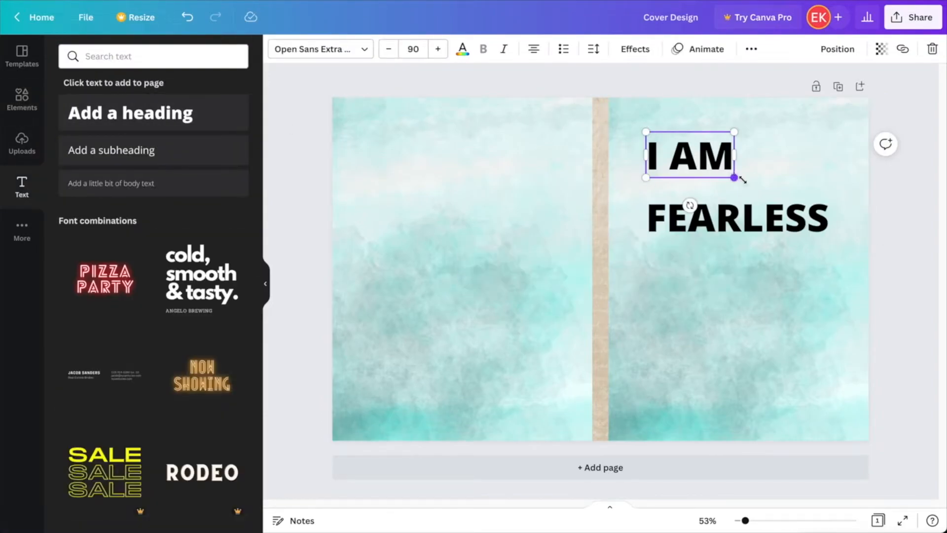
drag(742, 179, 845, 211)
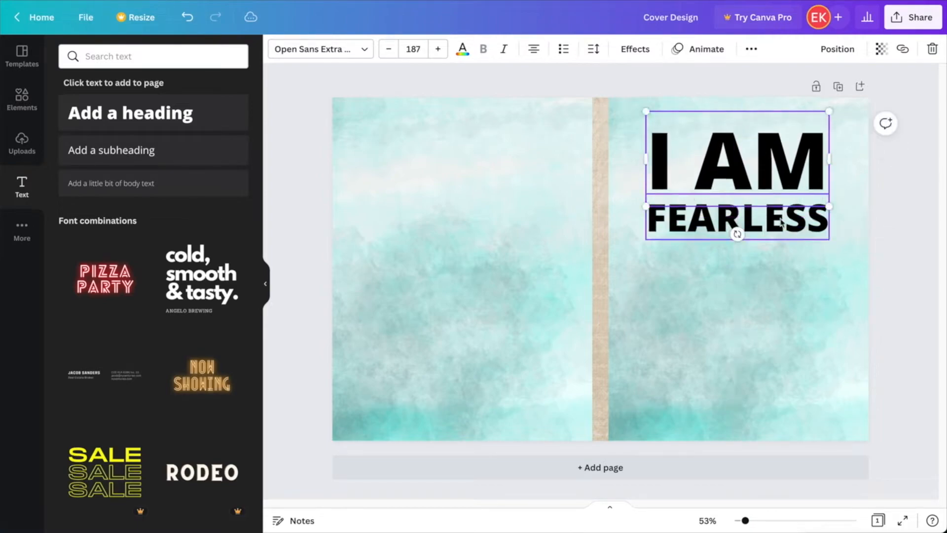
drag(781, 221, 785, 239)
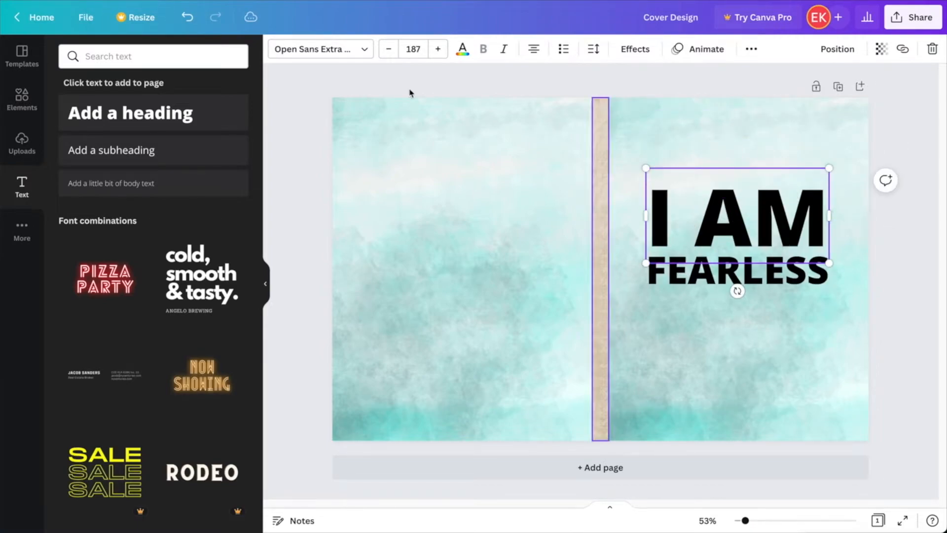
- Set "I AM" in Brusher and "FEARLESS" in bold Barlow Condensed, and stack the two title lines closely
click(362, 54)
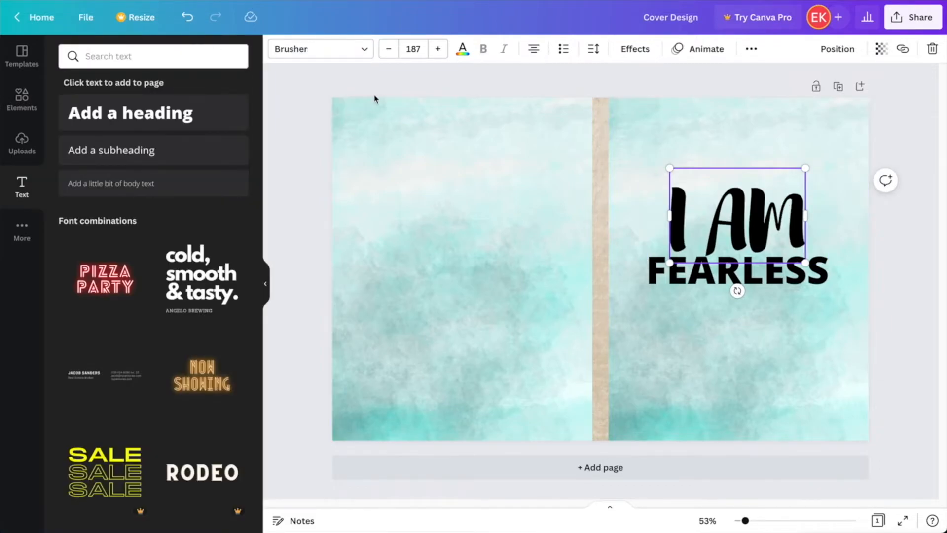
drag(749, 225, 749, 220)
drag(749, 221, 749, 207)
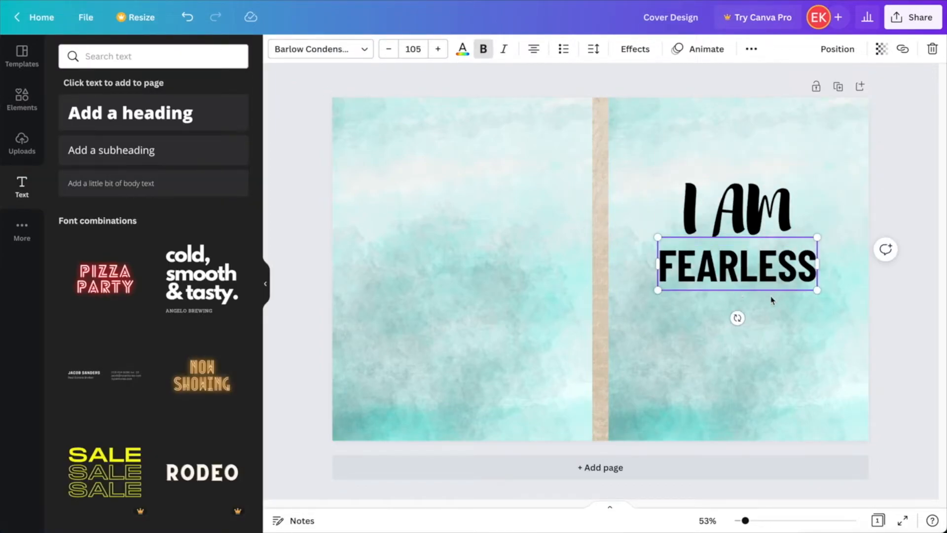
click(652, 163)
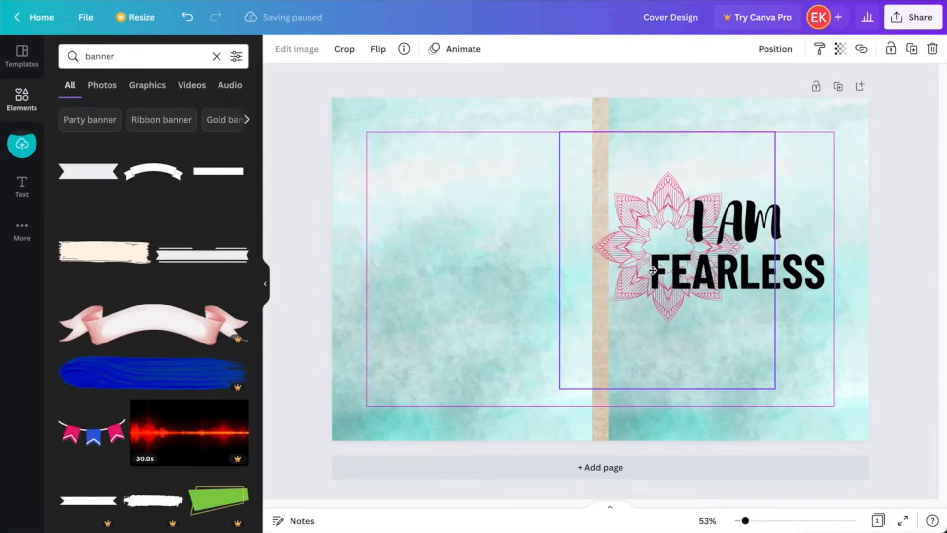
- Enlarge the pink mandala, place it half off the front cover's upper edge, and put a copy on the back cover
drag(634, 229, 729, 108)
drag(835, 239, 897, 392)
drag(824, 361, 798, 297)
click(930, 391)
click(730, 140)
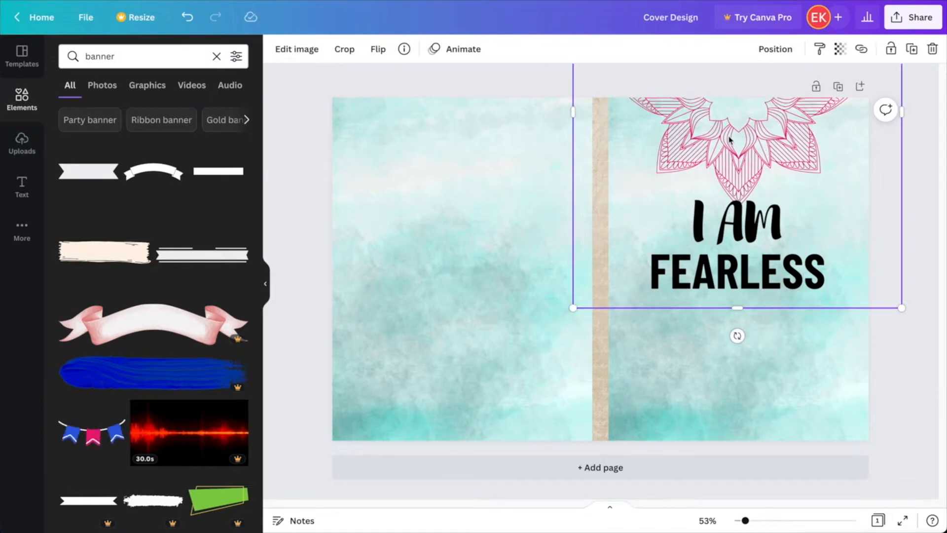
- Recolor both title lines with the darkest beige from the spine texture's photo colors
click(744, 244)
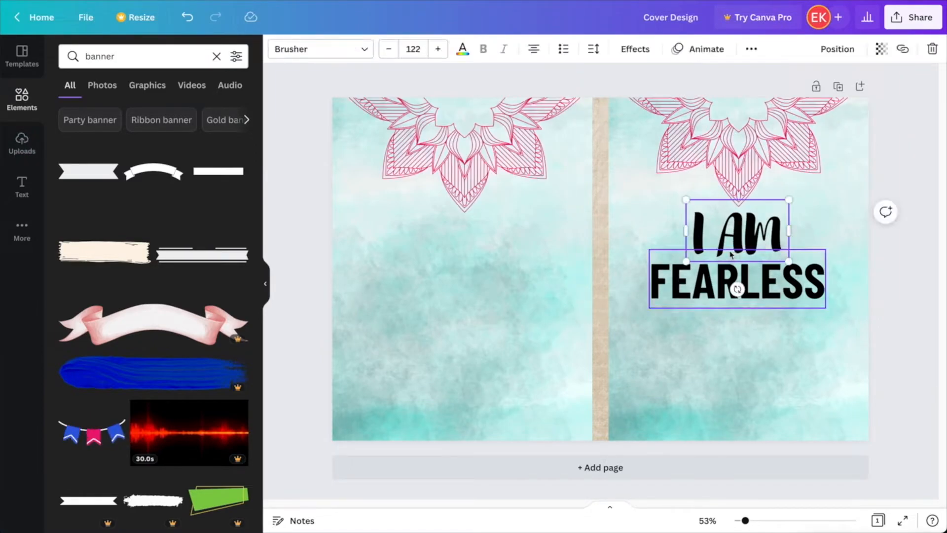
click(463, 49)
click(110, 303)
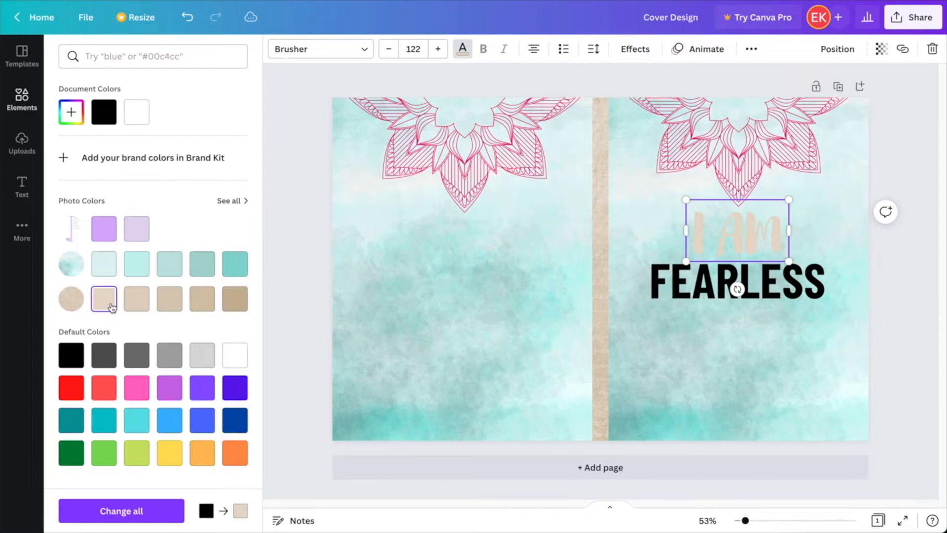
click(241, 303)
click(121, 511)
click(736, 241)
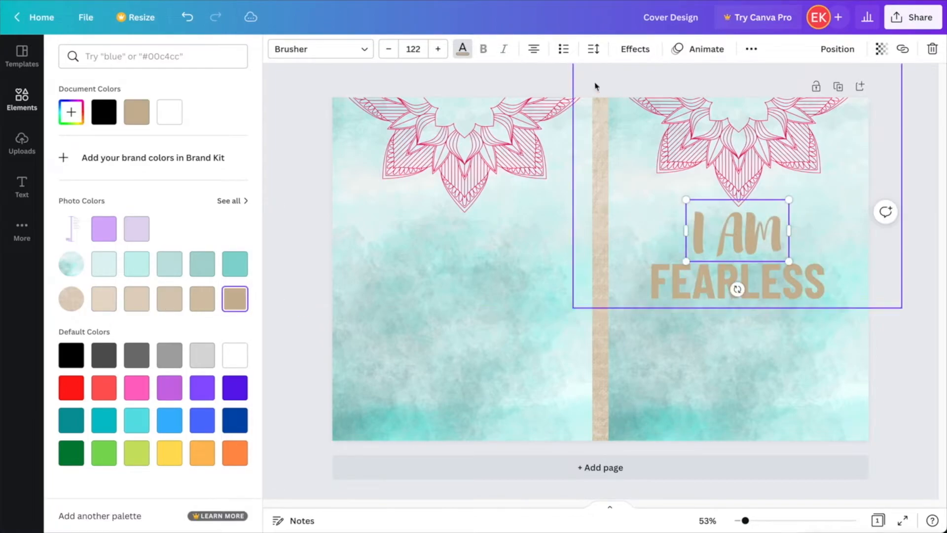
- Give "I AM" a black shadow effect and adjust the shadow's direction
click(637, 51)
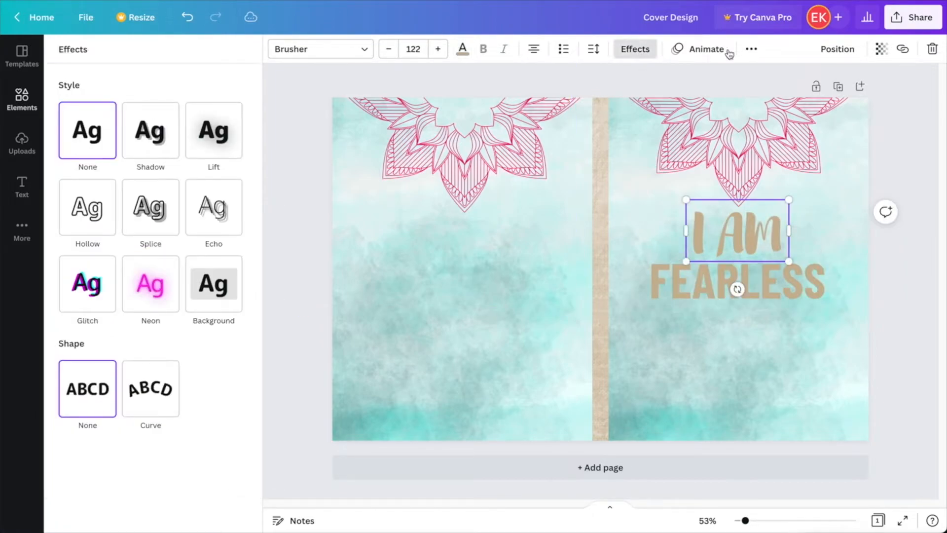
click(168, 148)
click(233, 323)
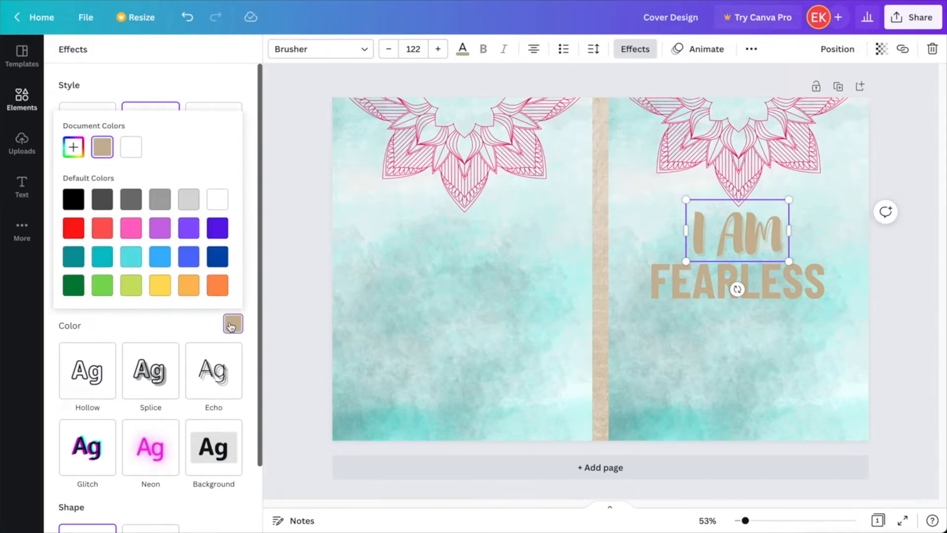
click(72, 199)
click(125, 238)
drag(125, 237, 181, 237)
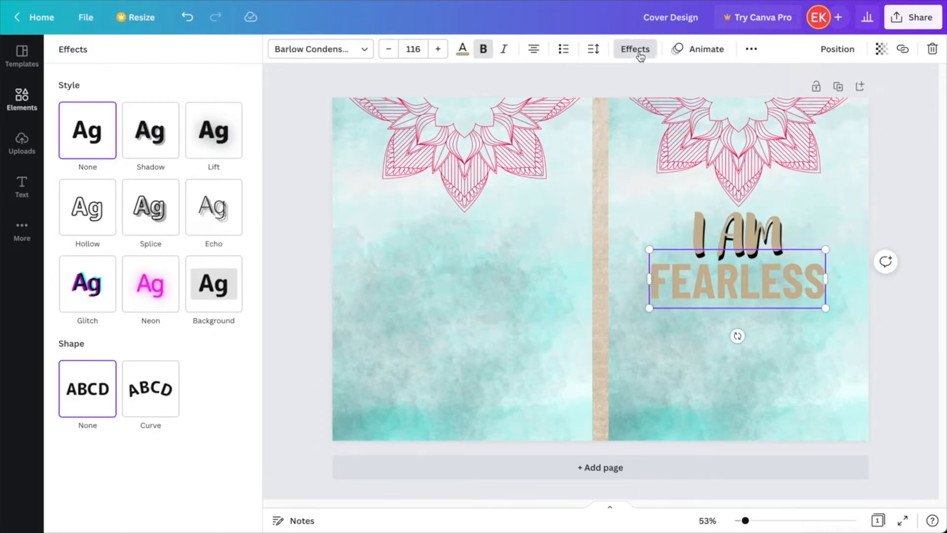
- Apply a matching black shadow effect to the "FEARLESS" title line
click(638, 50)
click(637, 49)
click(150, 131)
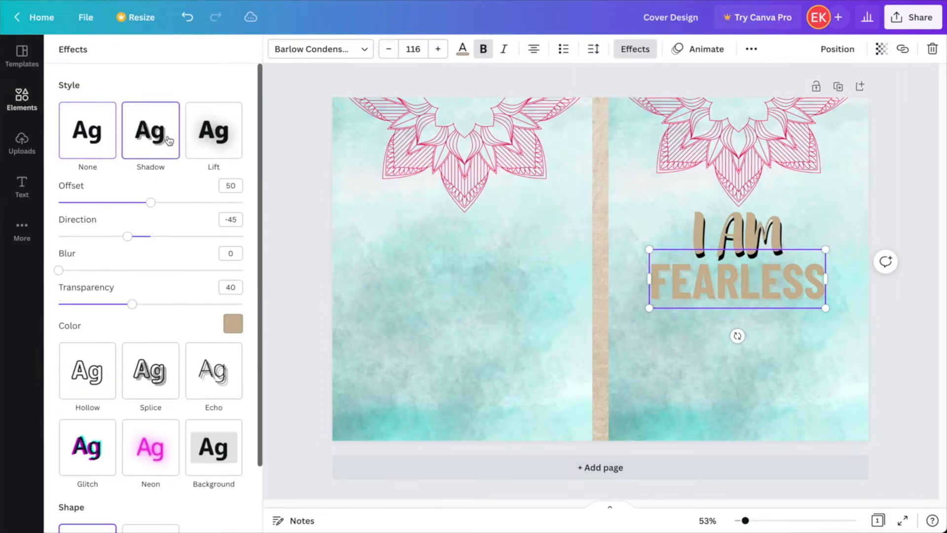
click(233, 323)
click(73, 199)
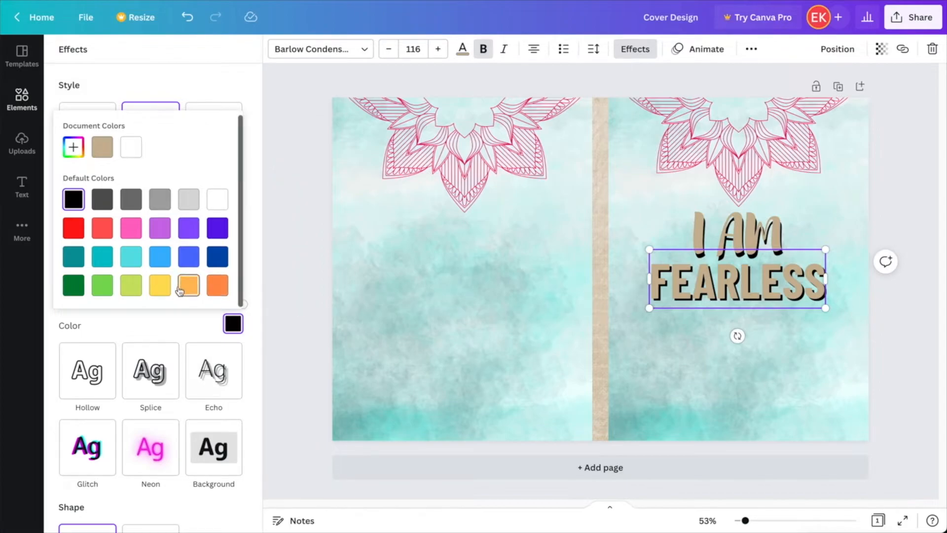
click(698, 50)
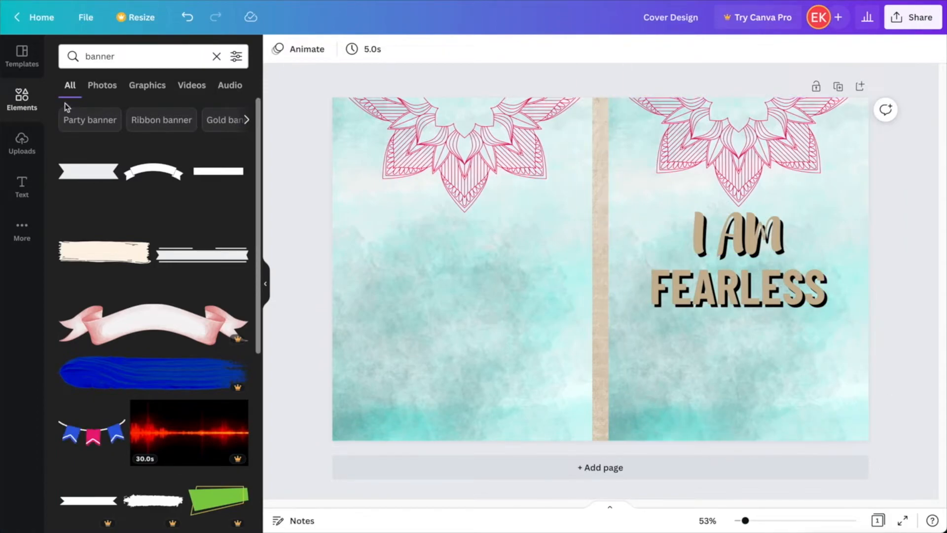
- Place the plain ribbon banner near the front cover's lower edge and color it with the title's beige
drag(88, 171, 593, 274)
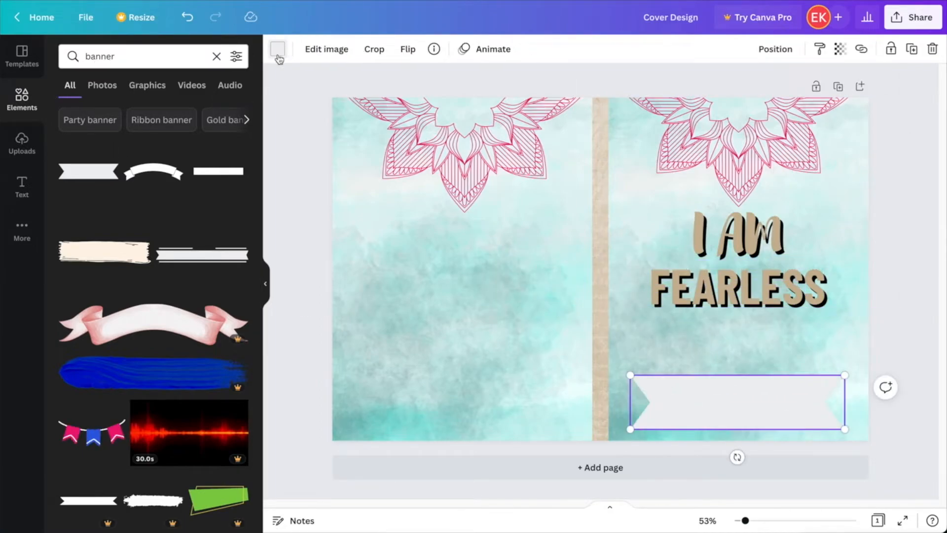
click(278, 48)
click(101, 110)
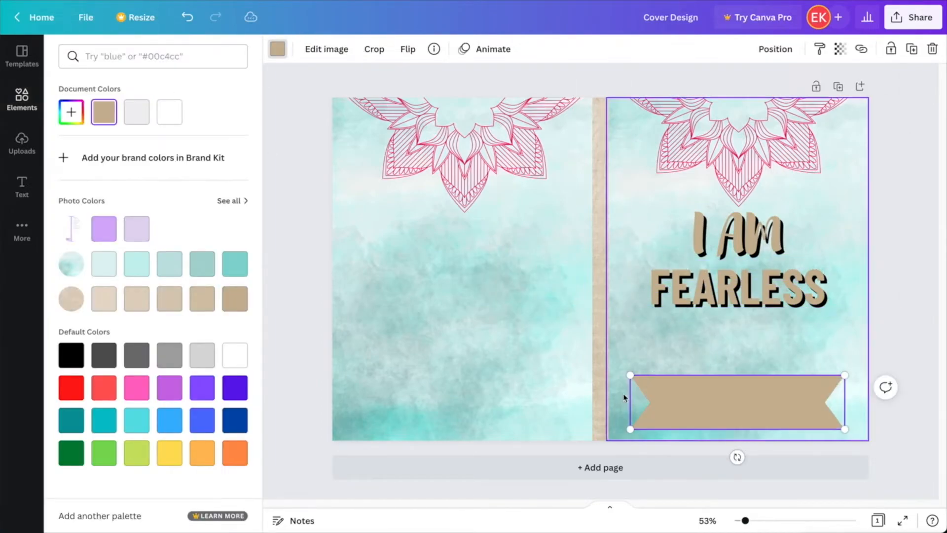
- Duplicate the "FEARLESS" text, change the copy to "ASCEND DIGITAL" at size 62.9, and center it on the banner
click(735, 282)
key(ctrl+d)
drag(734, 283, 712, 326)
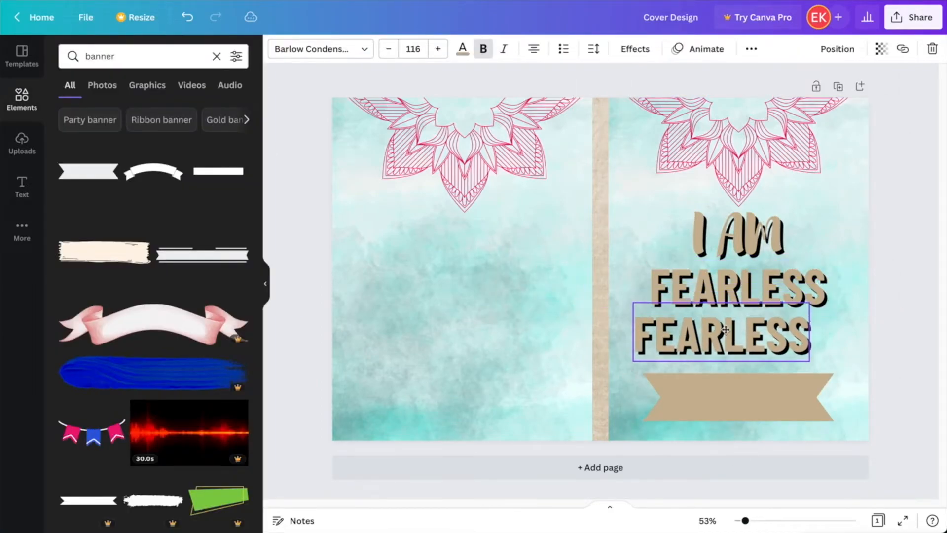
double_click(727, 330)
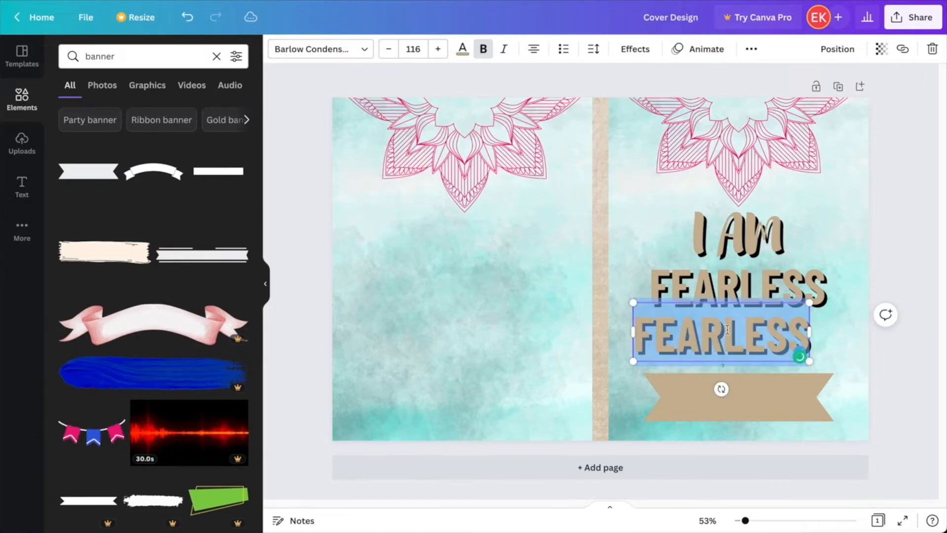
text(ASCEND)
key(BackSpace)
key(BackSpace)
text(D D)
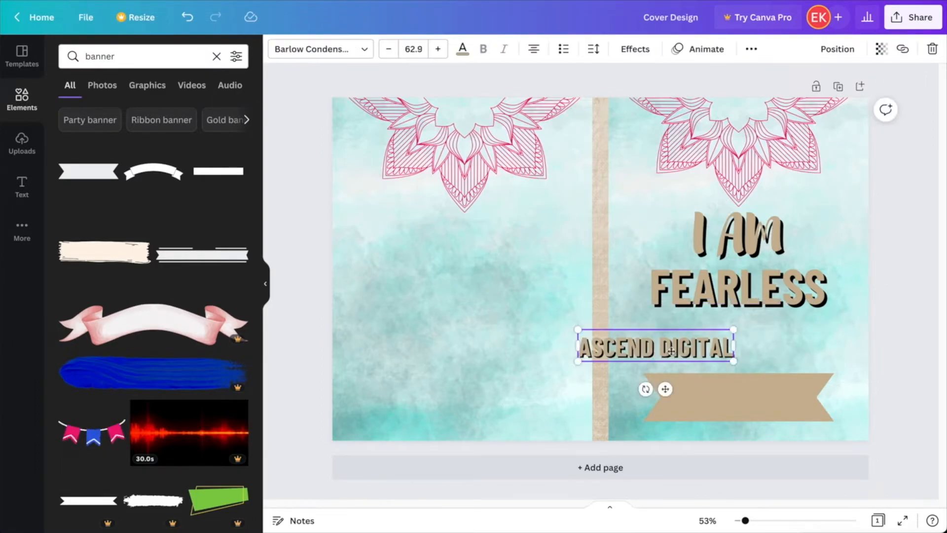
drag(652, 354, 734, 406)
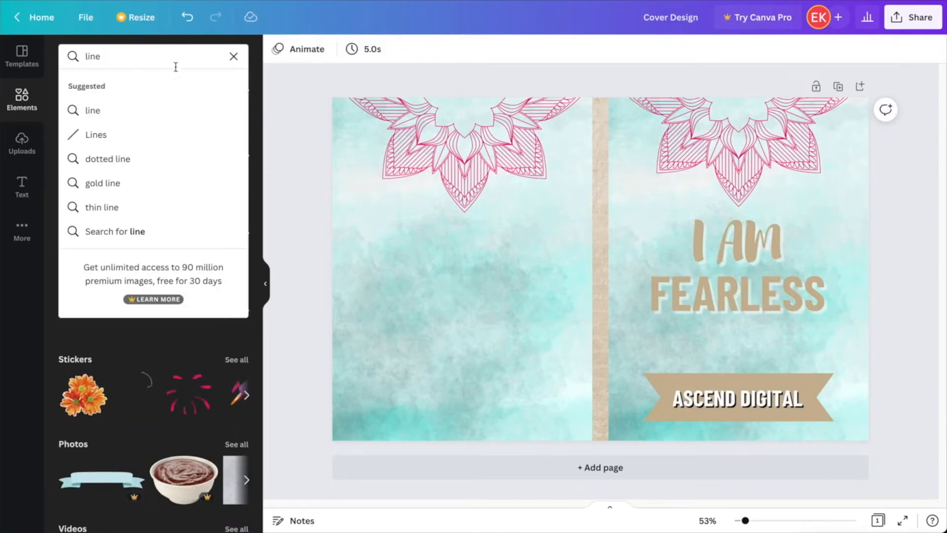
- Add two dotted lines below "FEARLESS" and the subtitle "A POSITIVE AFFIRMATION COLORING BOOK FOR ADULTS" between them
click(127, 118)
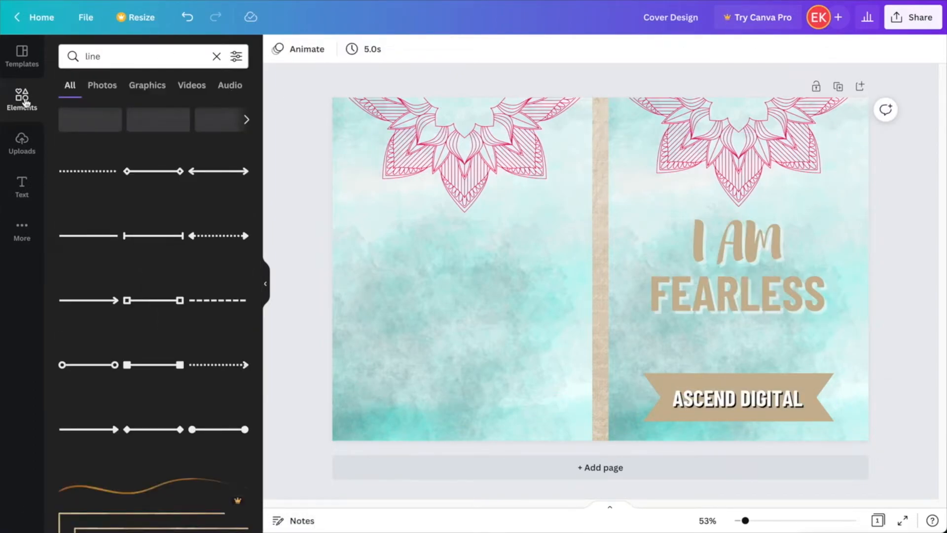
drag(99, 171, 770, 331)
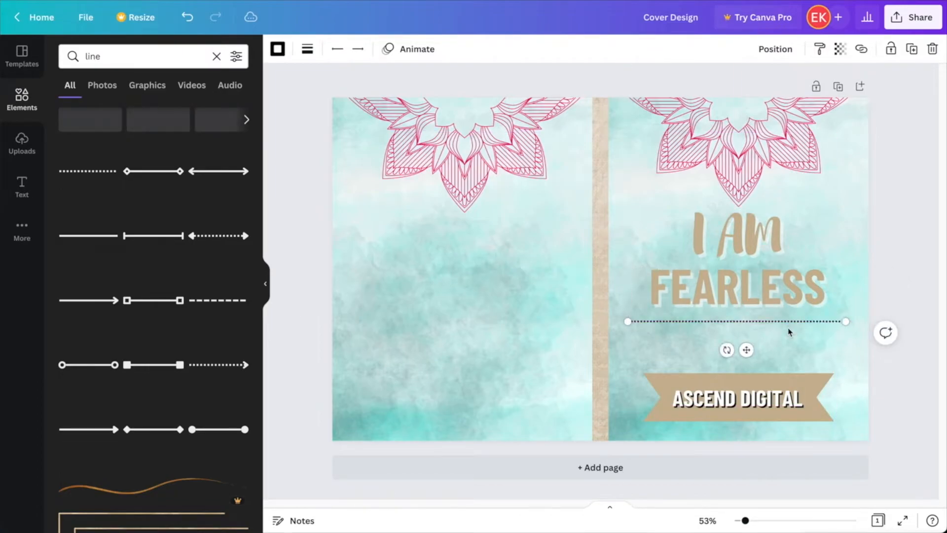
drag(789, 331, 787, 364)
key(ctrl+v)
double_click(720, 338)
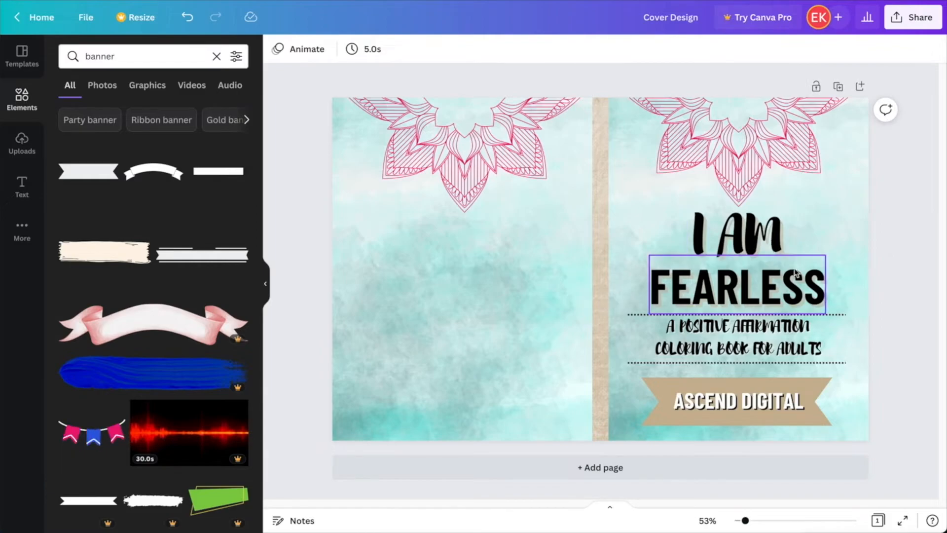
- Move the front cover's mandala slightly upward and edit the mandala image colors to golden brown
click(366, 130)
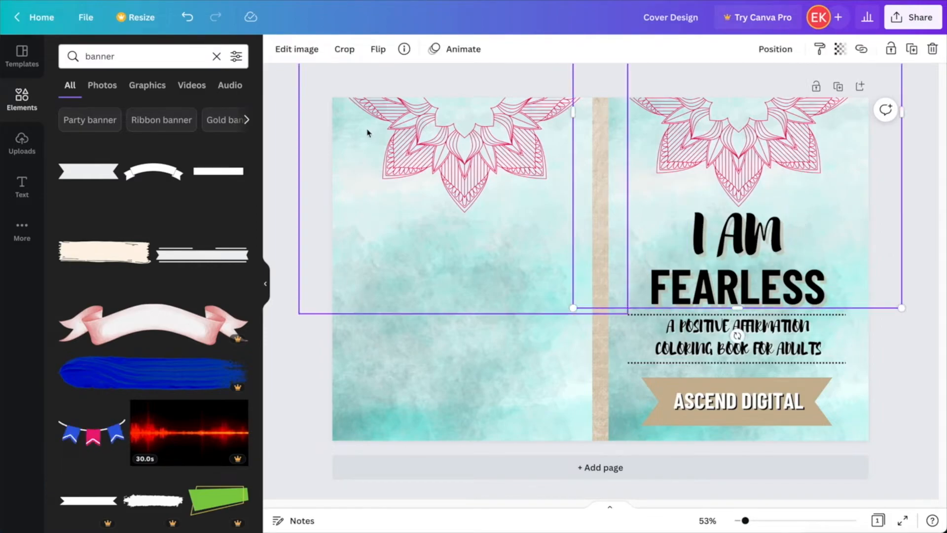
click(740, 151)
drag(752, 137, 755, 145)
click(319, 49)
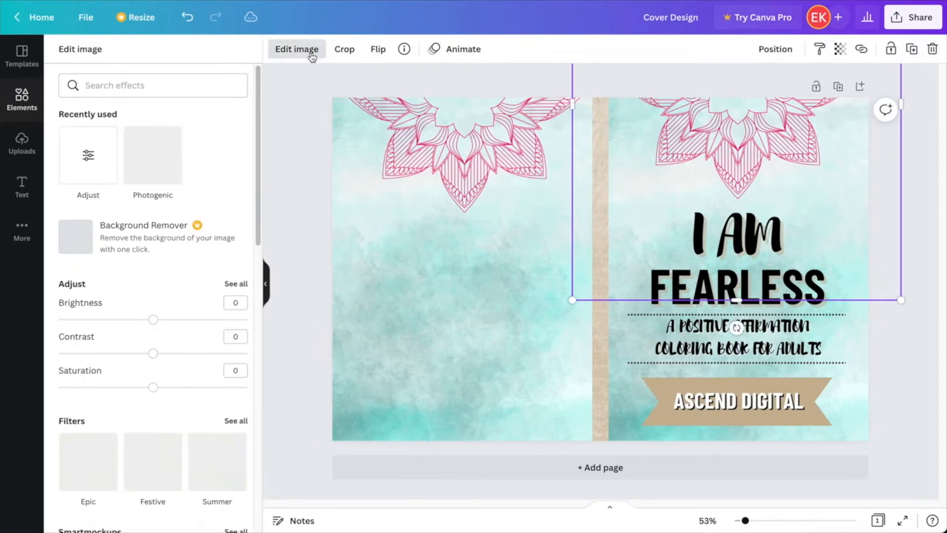
drag(153, 353, 116, 353)
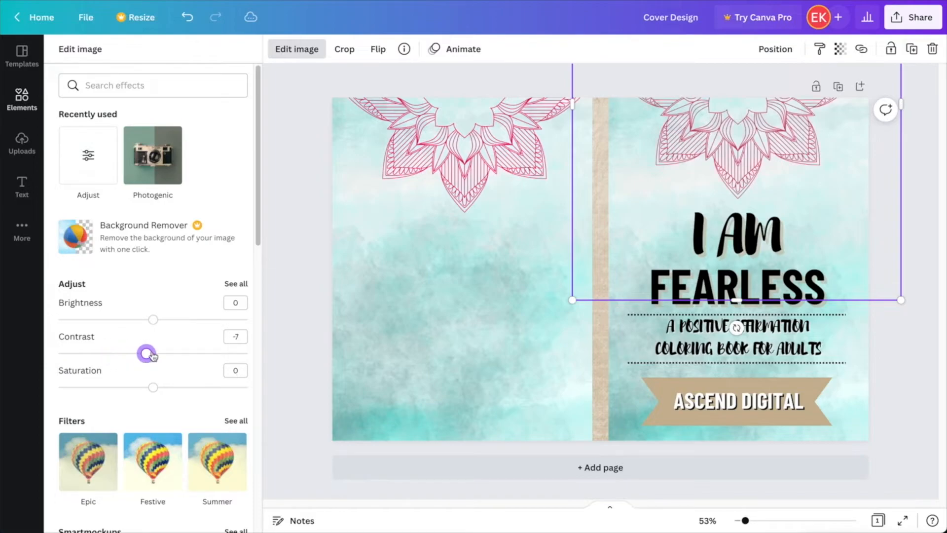
scroll(153, 354, down, 10)
- Widen the subtitle's letter spacing and adjust its text box so it fits between the dotted lines
click(760, 352)
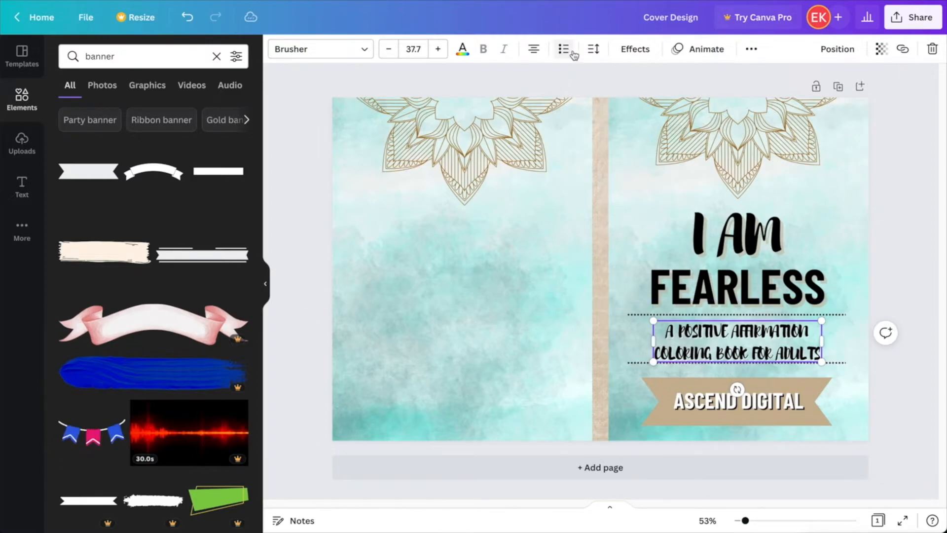
click(594, 50)
drag(643, 107, 644, 102)
drag(655, 356, 649, 356)
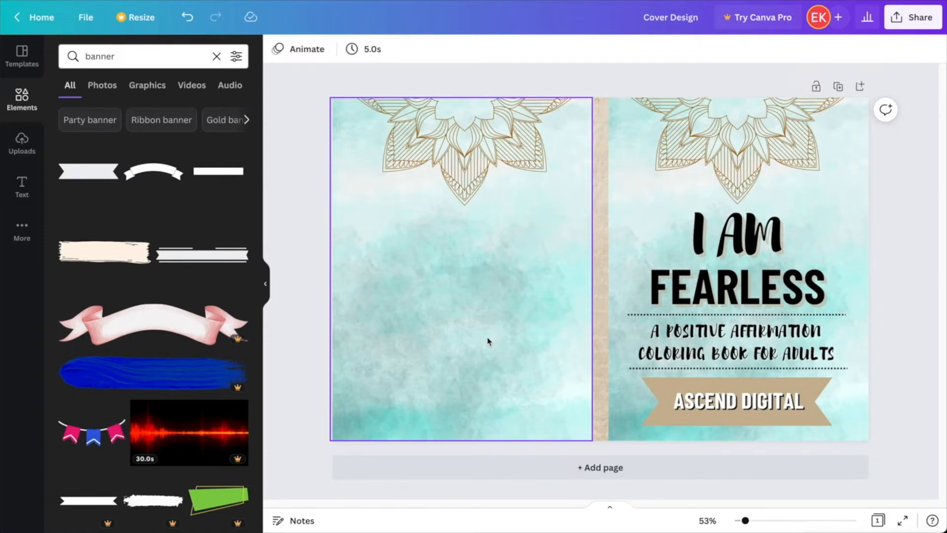
- Paste the I AM coloring page images onto the back cover and shrink and arrange the four of them in a two-by-two grid
key(ctrl+v)
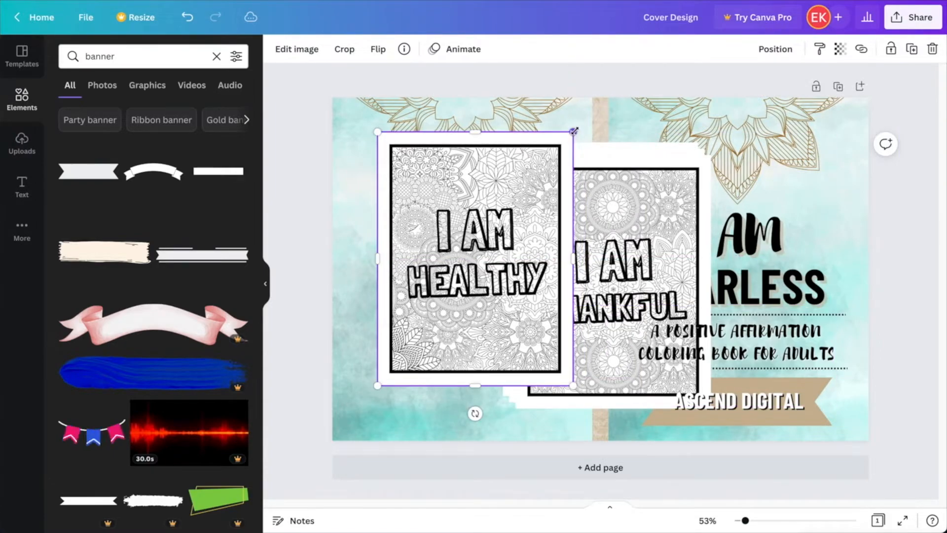
drag(573, 132, 454, 283)
drag(411, 347, 397, 267)
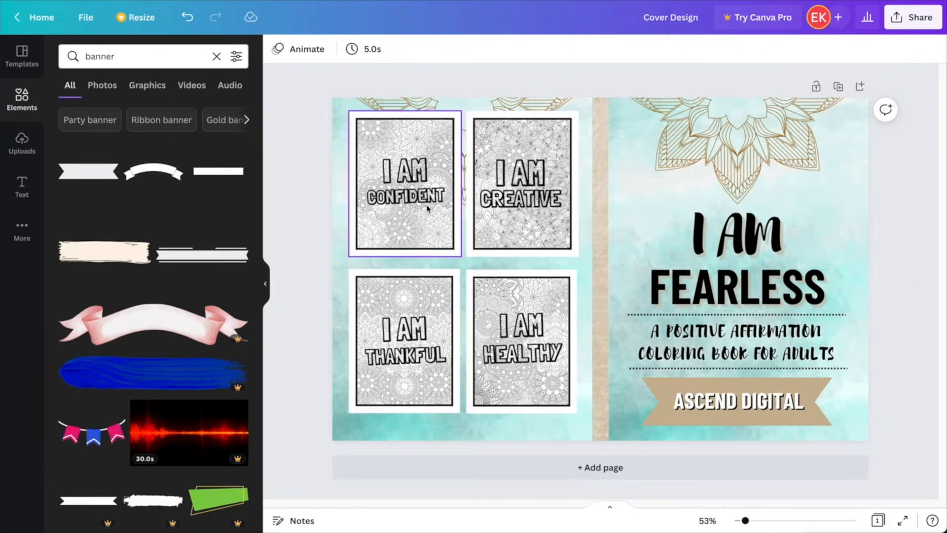
- Apply a Drop shadow from the Shadows effect to the four coloring page previews on the back cover
click(428, 206)
click(552, 207)
click(561, 338)
click(419, 184)
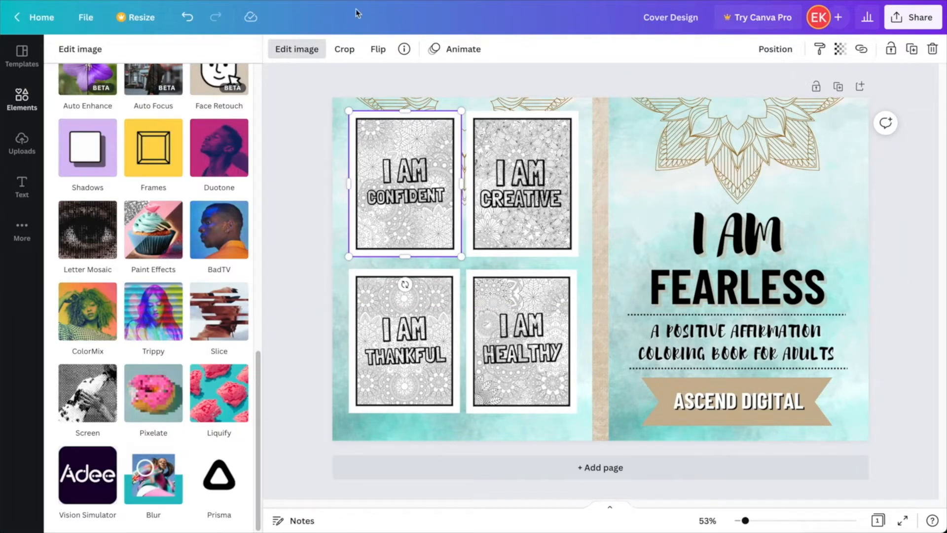
click(87, 156)
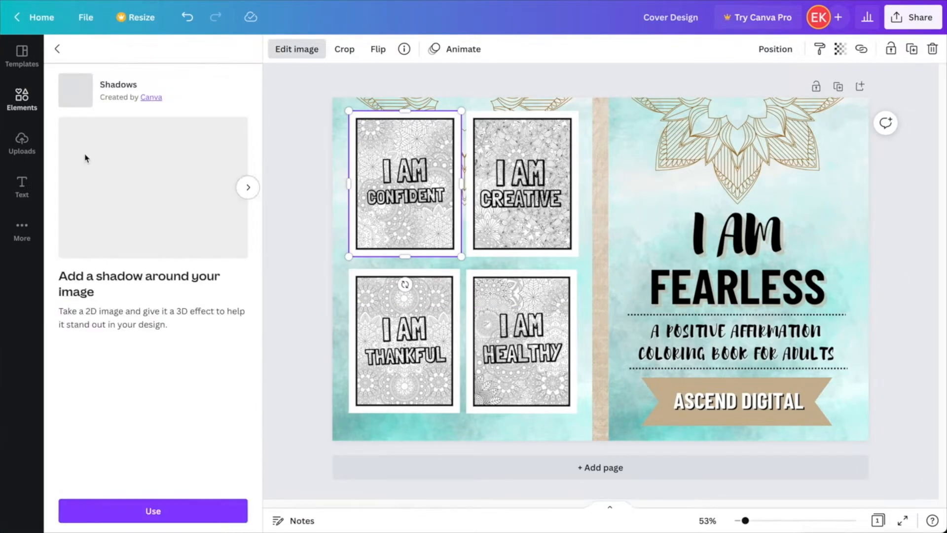
click(154, 513)
click(212, 98)
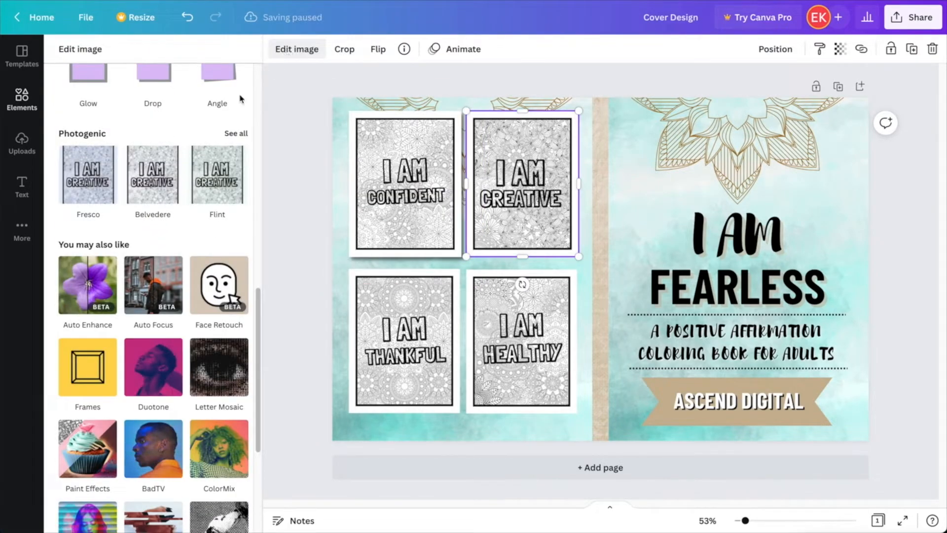
scroll(241, 101, up, 2)
click(162, 143)
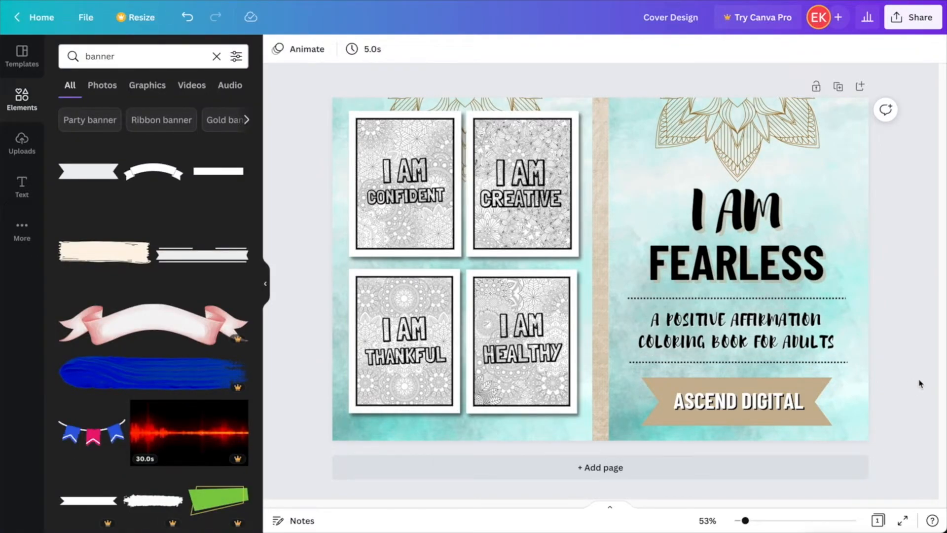
- Open the download settings for the cover design and show its file type choices
click(912, 17)
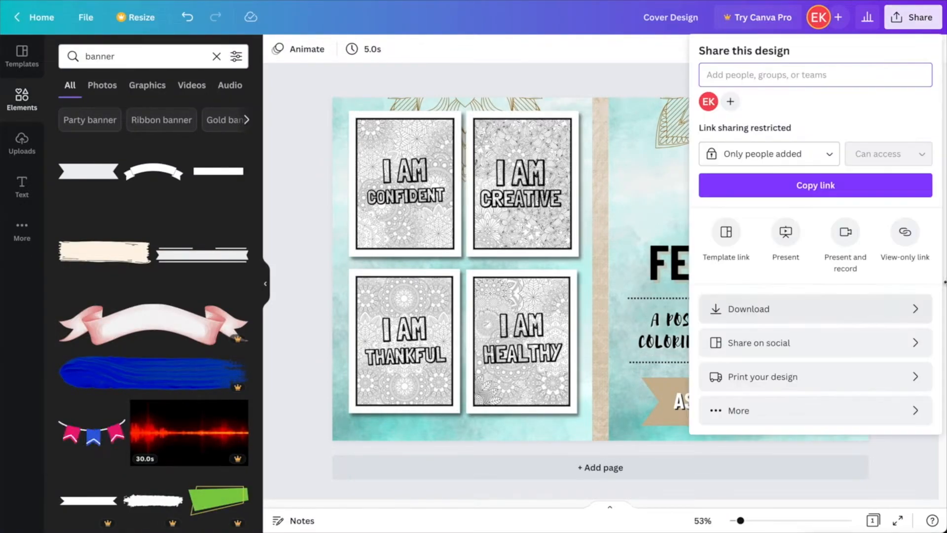
click(918, 310)
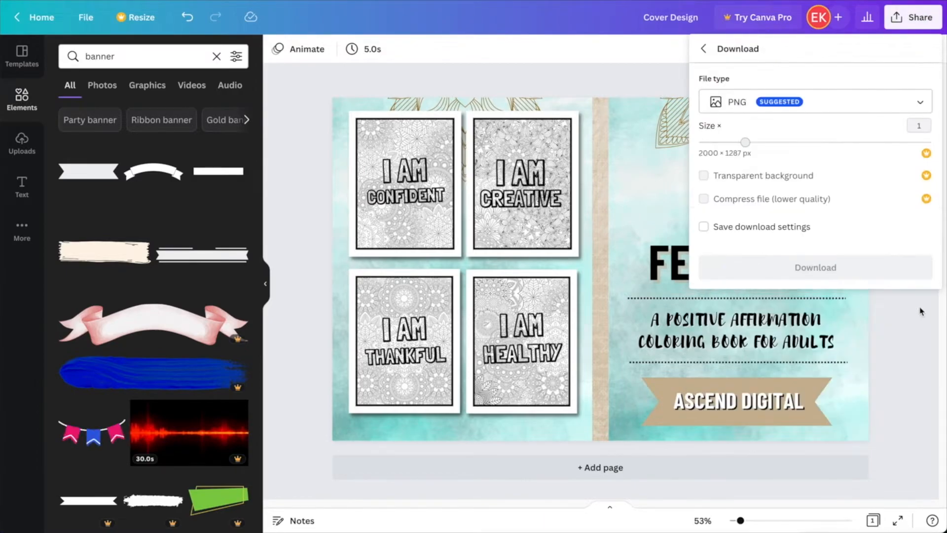
click(757, 99)
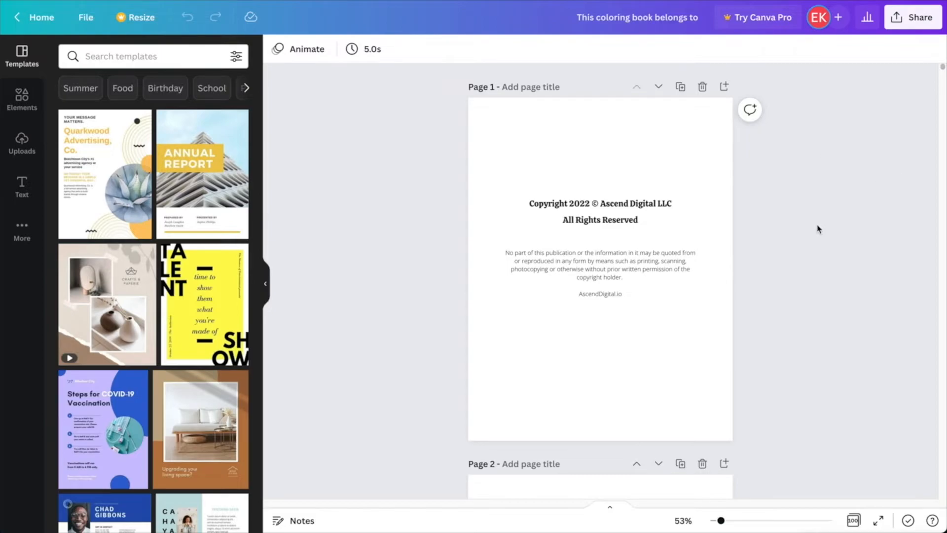
- Look over the coloring book's interior pages and choose PDF Print as the download file type for that design
scroll(774, 239, down, 15)
scroll(773, 239, down, 12)
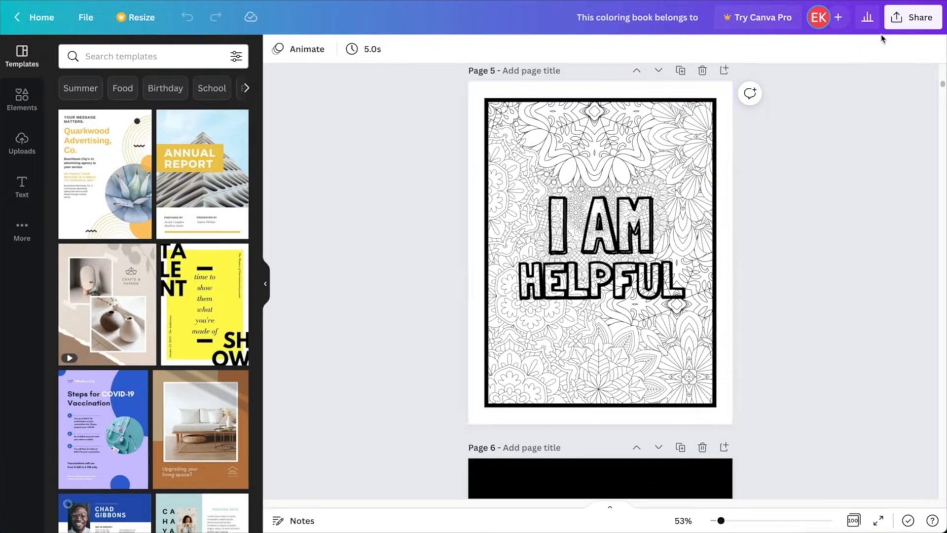
click(912, 26)
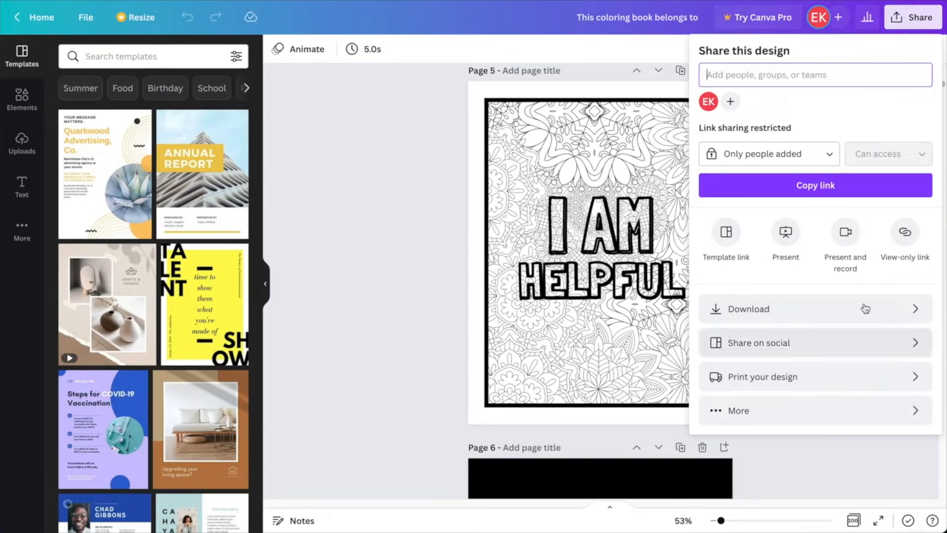
click(856, 316)
click(876, 126)
click(813, 104)
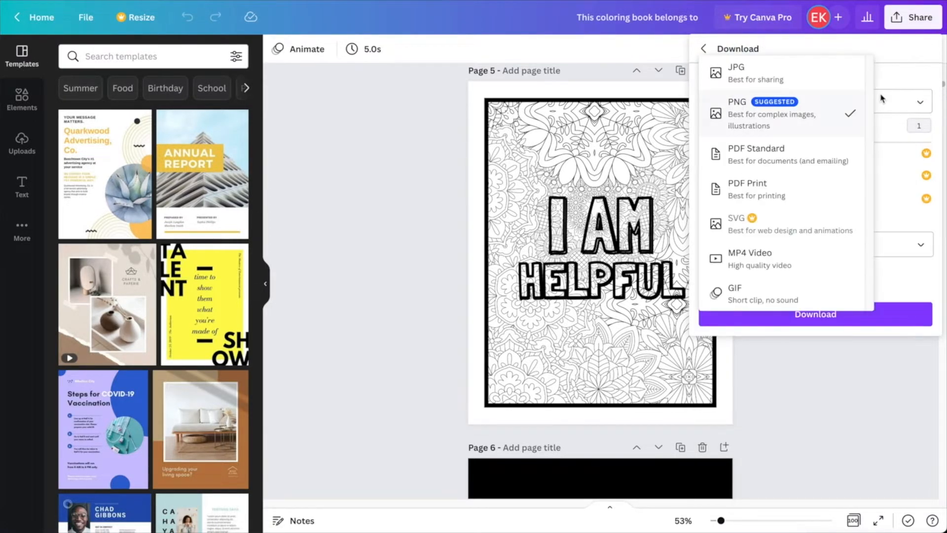
click(752, 191)
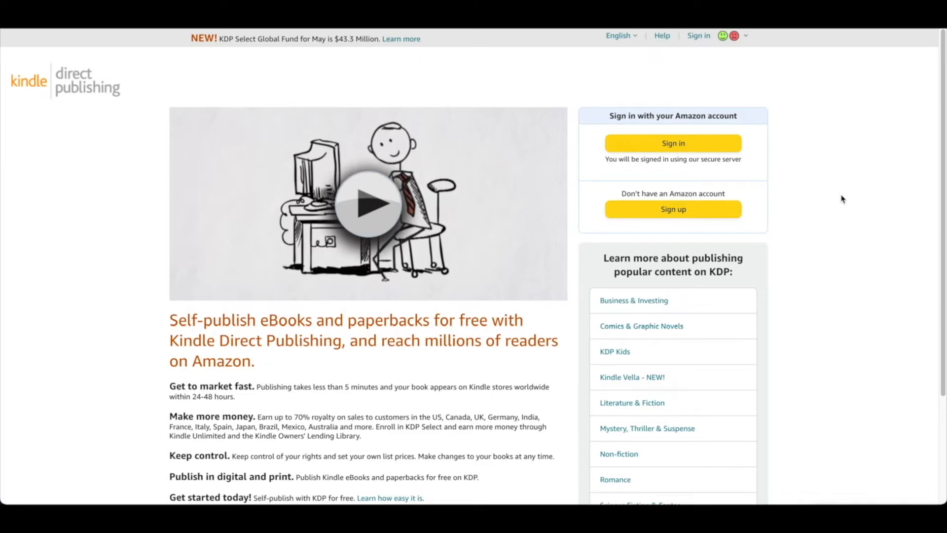
- Switch to Kindle Direct Publishing, open KDP account creation, and start a new paperback title from the bookshelf
click(685, 215)
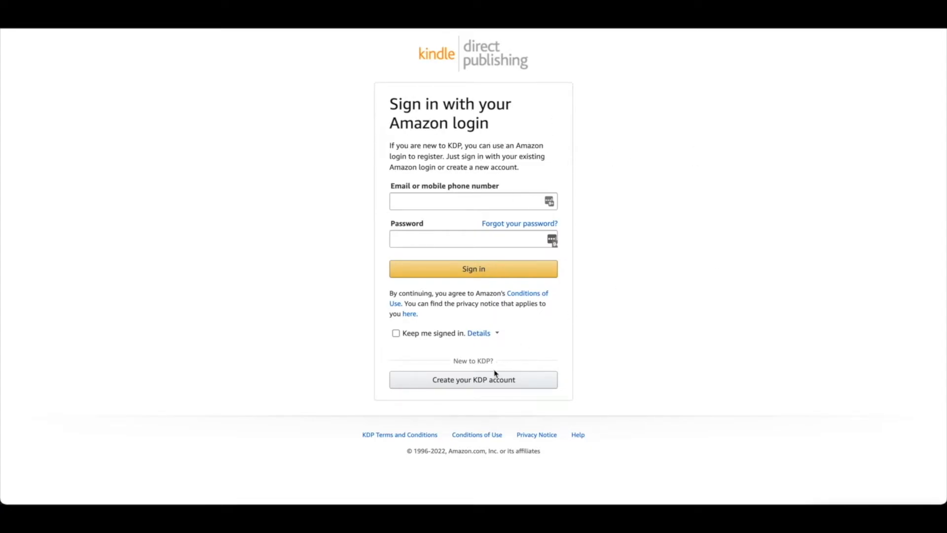
click(484, 390)
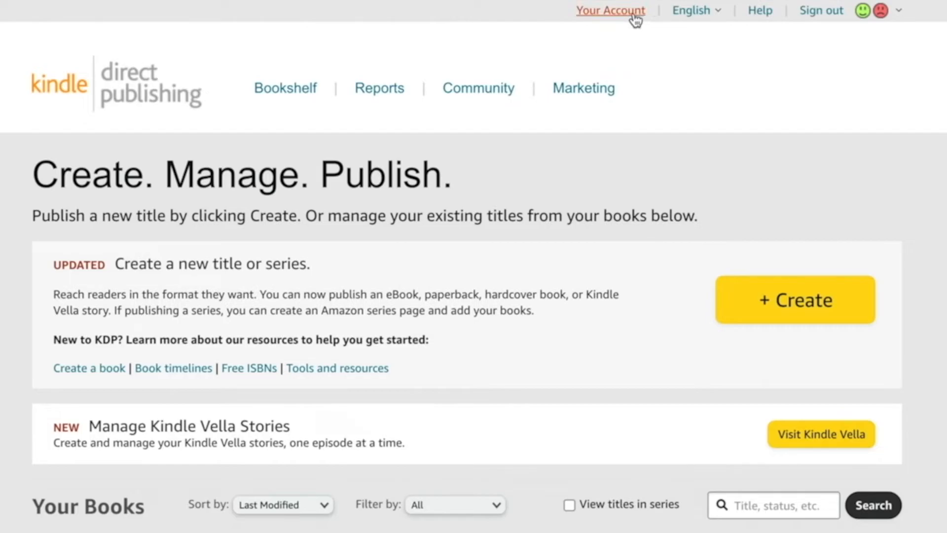
click(693, 11)
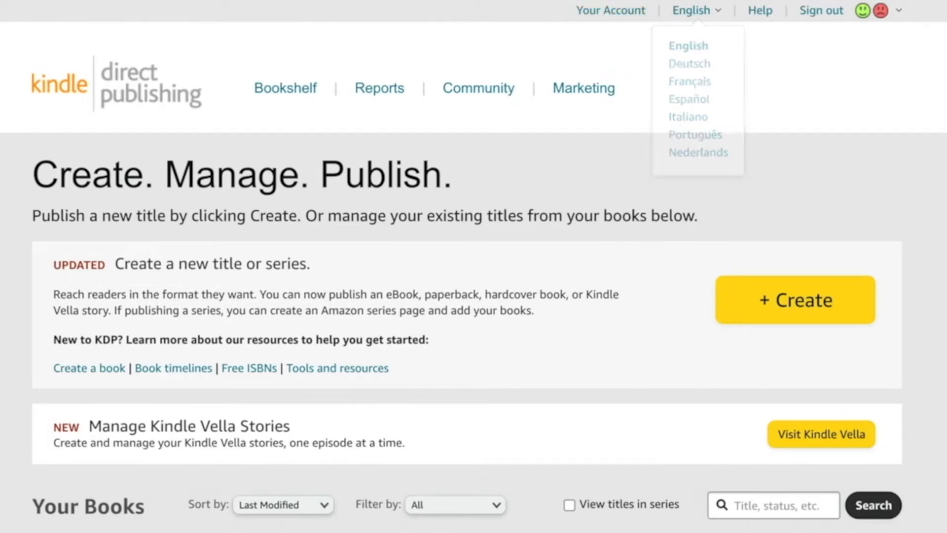
click(849, 316)
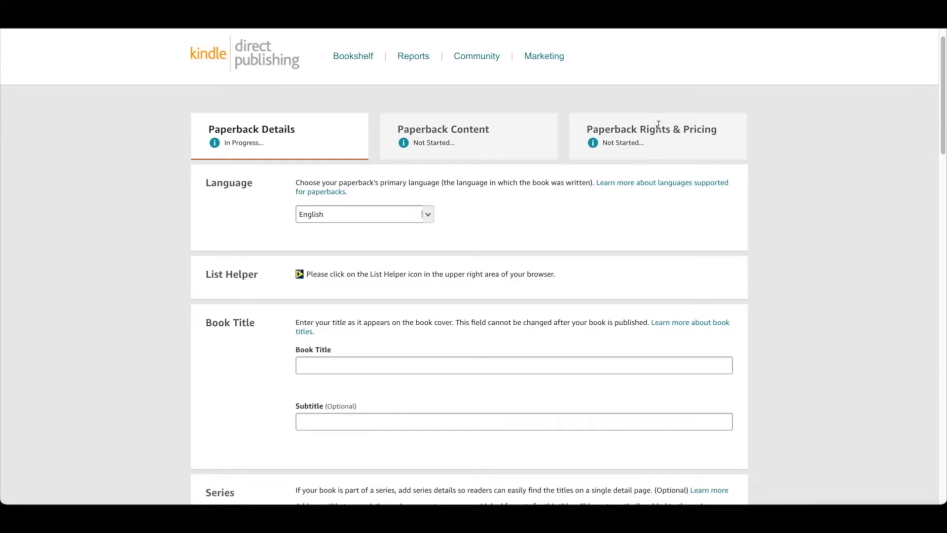
- Enter "I Am Fearless" as the book title and "A Positive Affirmation Coloring Book For Adults" as the subtitle in the paperback details
scroll(812, 191, down, 2)
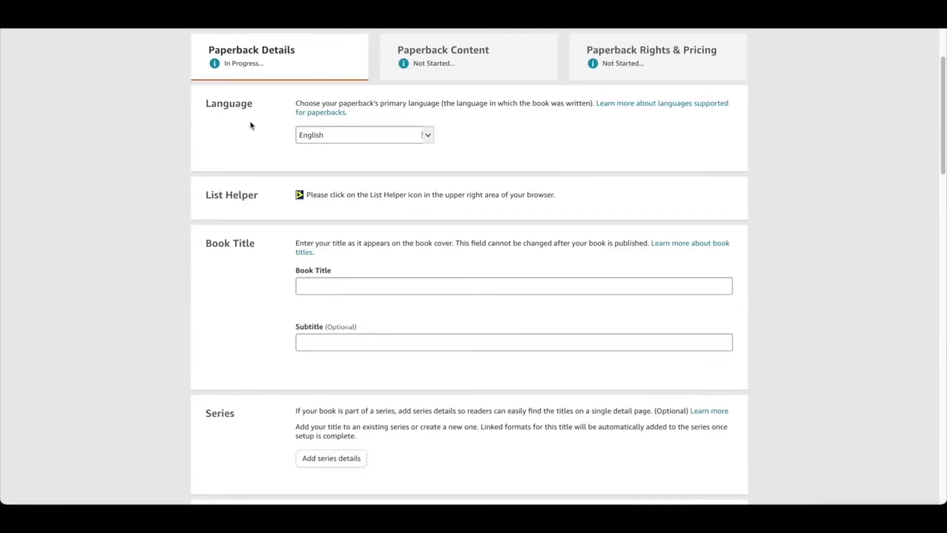
scroll(463, 146, down, 4)
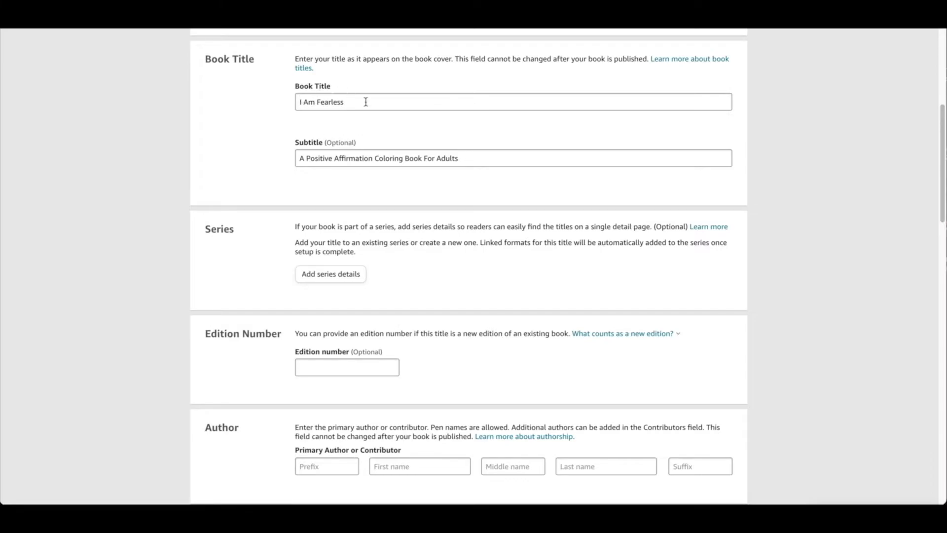
scroll(515, 190, down, 3)
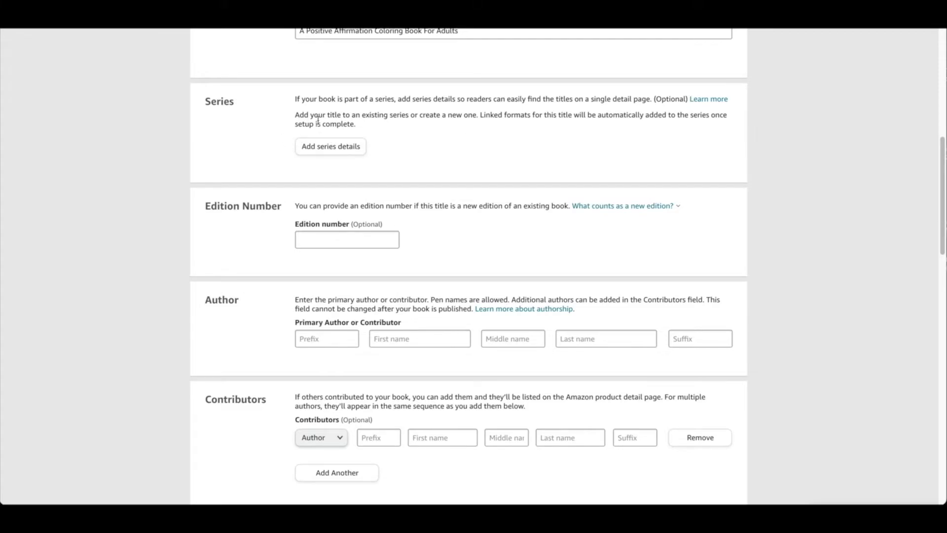
- Enter Ascend Digital as the primary author and review the available contributor roles
scroll(248, 123, down, 3)
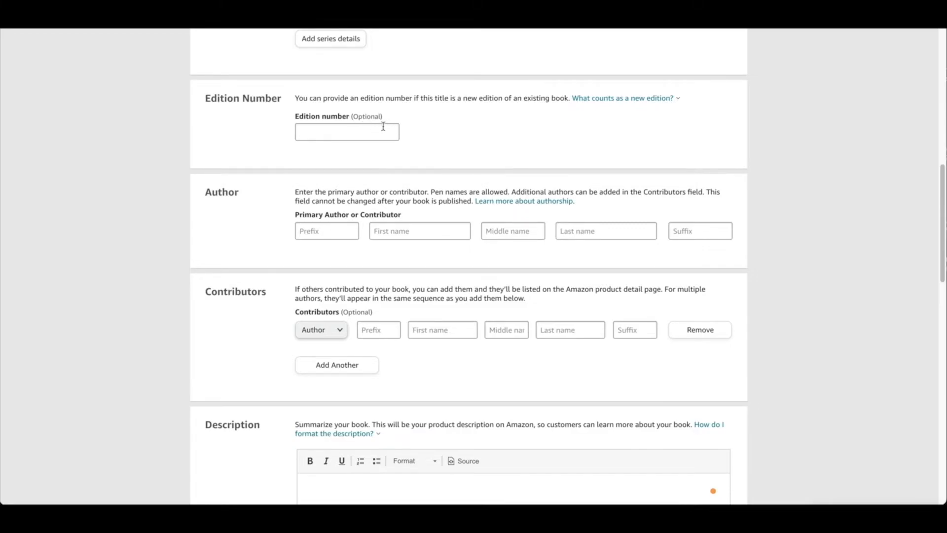
scroll(510, 125, down, 2)
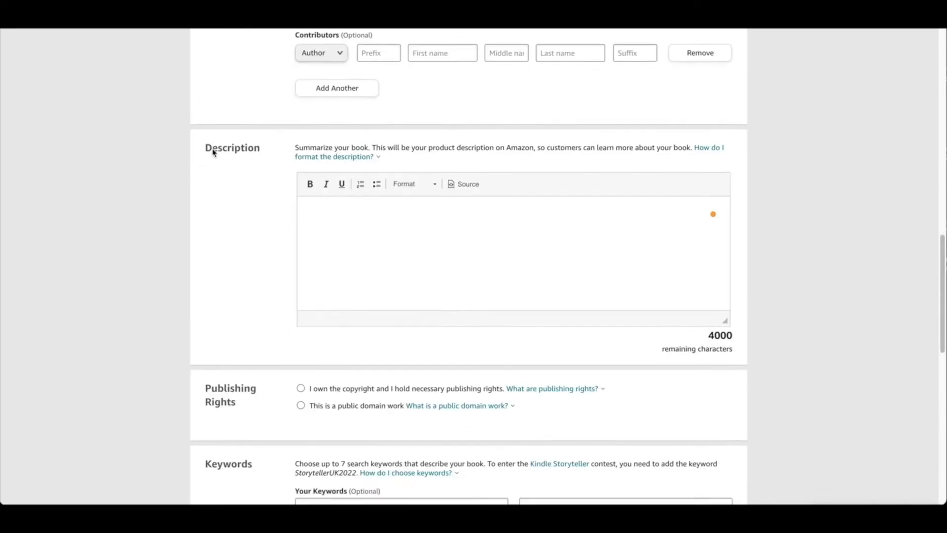
scroll(218, 148, up, 2)
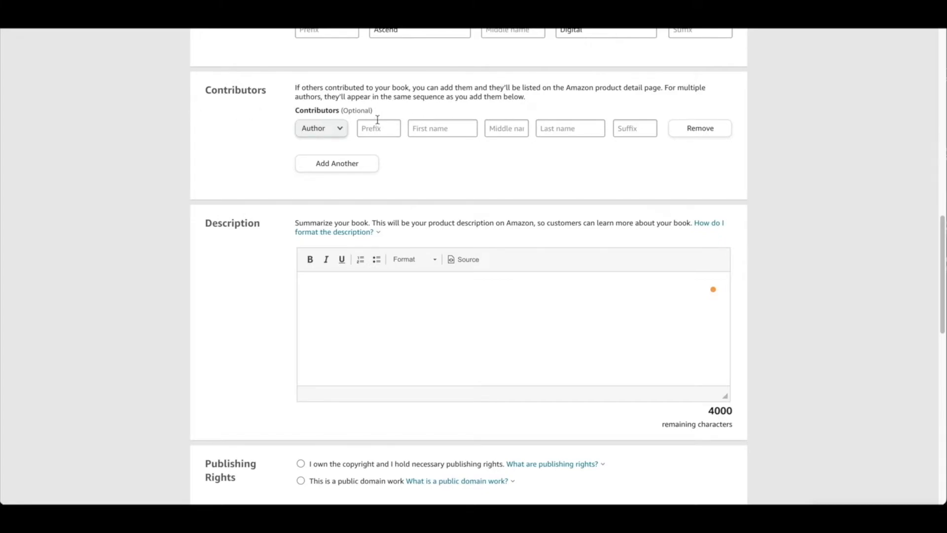
click(342, 136)
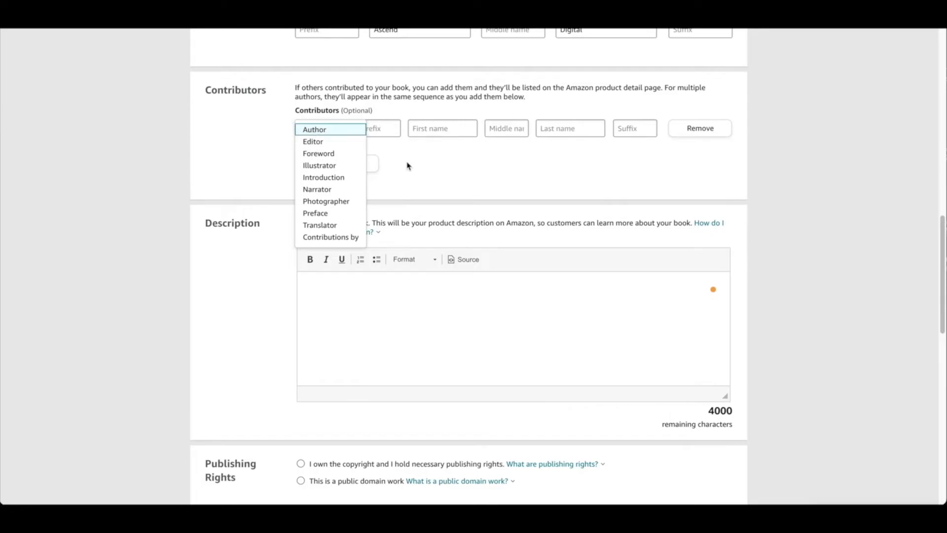
click(459, 161)
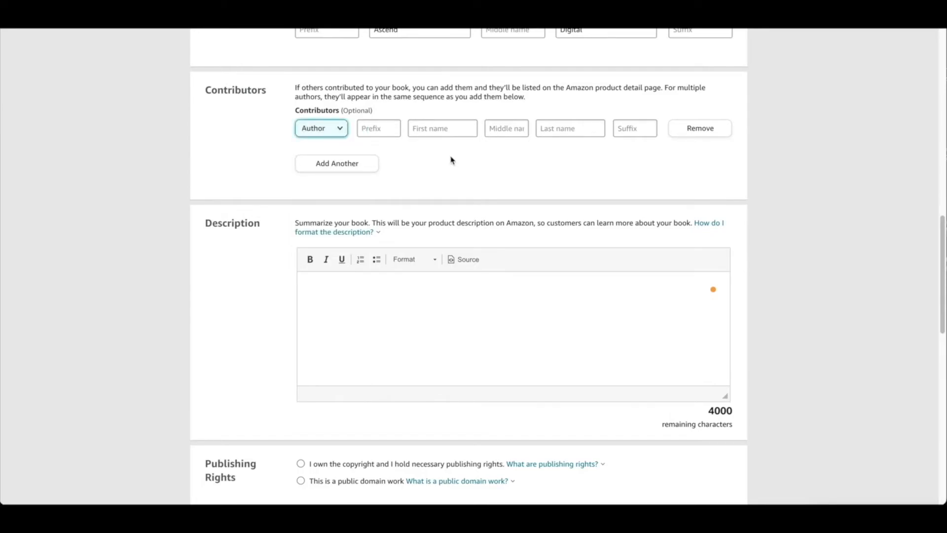
- Put "I Am Fearless" and "A Positive Affirmation Coloring Book For Adults" in the description and format both lines as bold Heading 4
scroll(446, 160, down, 2)
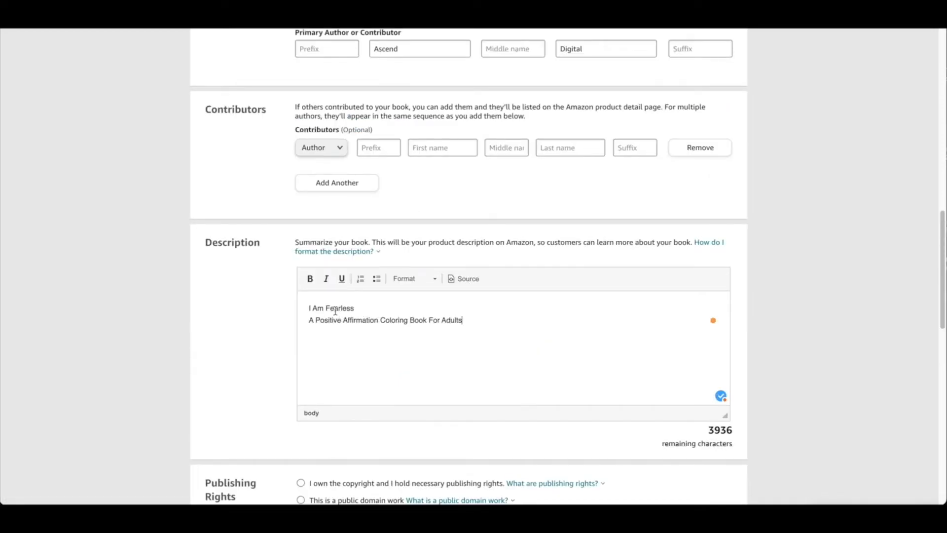
drag(476, 320, 291, 280)
click(310, 279)
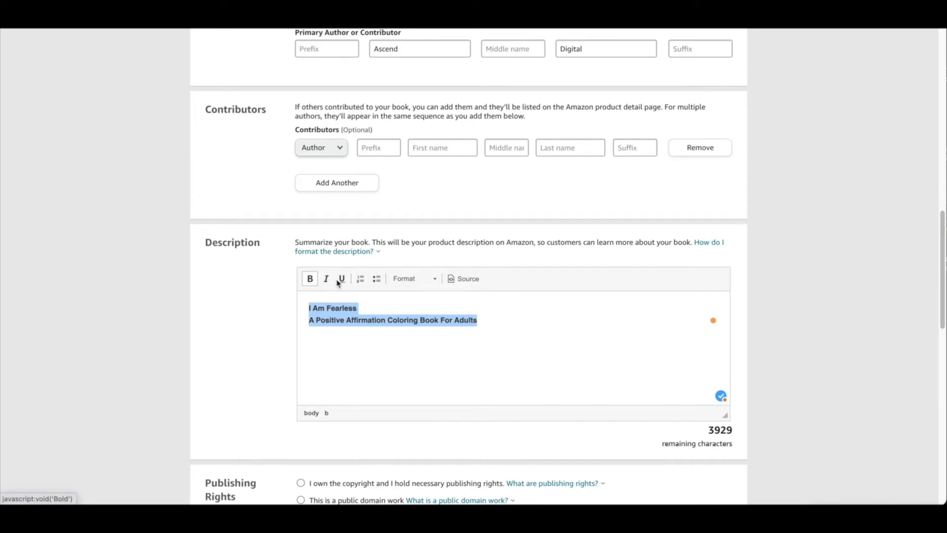
click(425, 280)
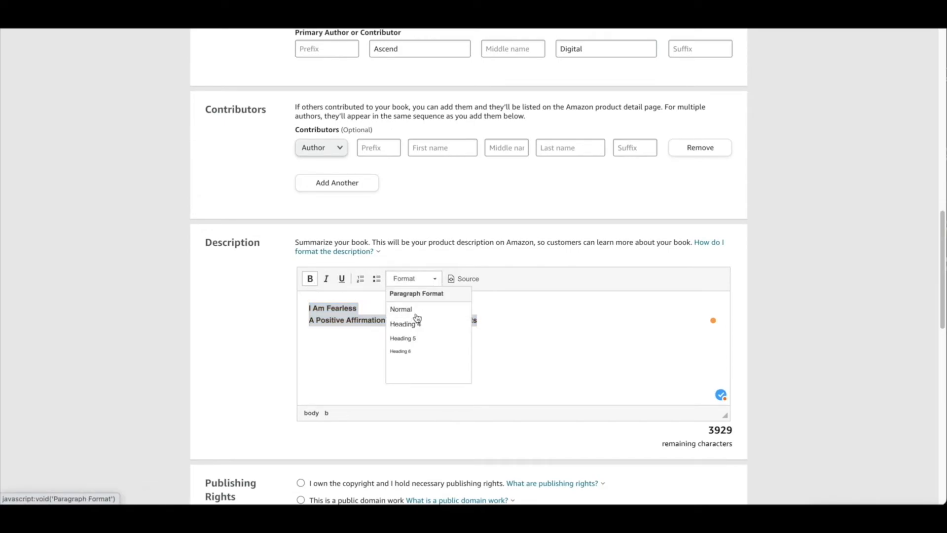
click(408, 325)
click(474, 323)
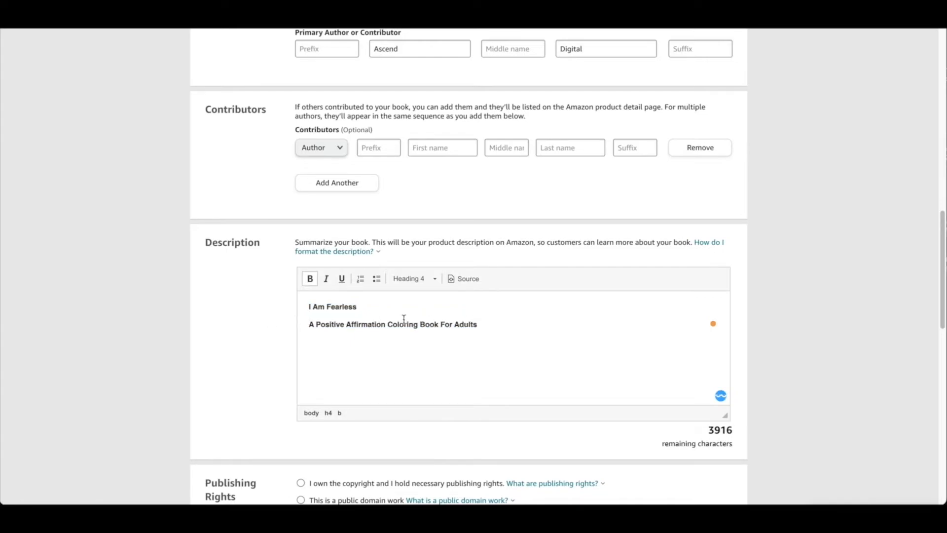
- Add the line "What's inside the book:" below the subtitle in the description and format it as Heading 5
key(Return)
text(What's inside the book)
key(shift+Home)
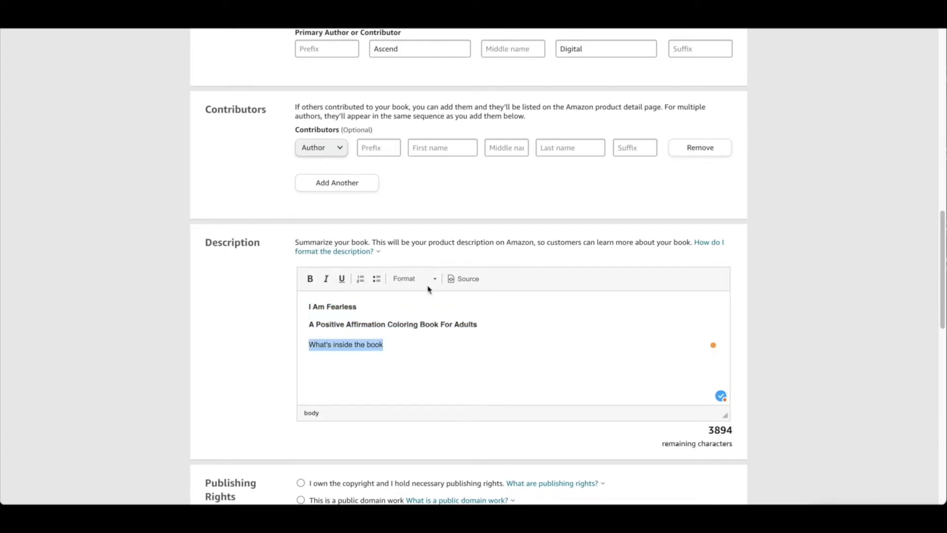
click(427, 280)
click(428, 337)
click(465, 340)
text(:)
key(Return)
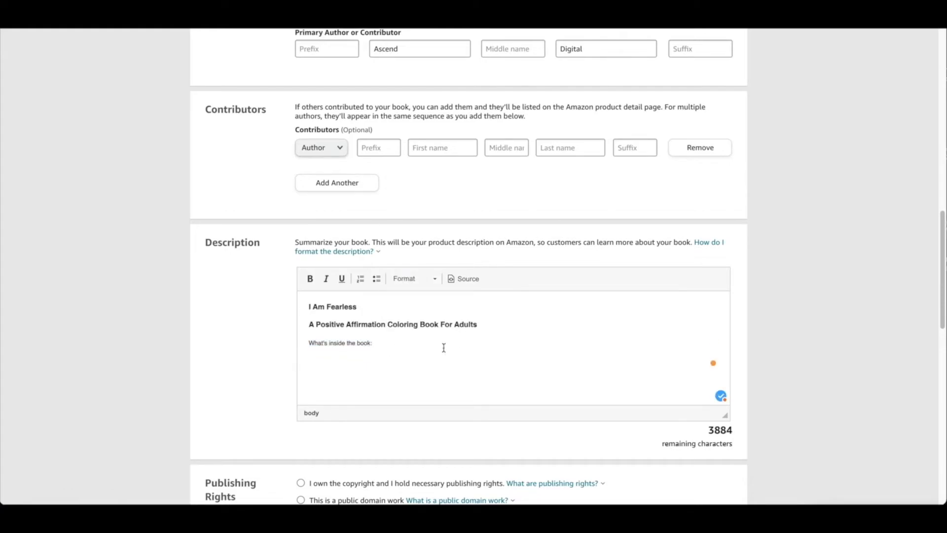
- Paste the list of "I Am…" affirmations below "What's inside the book:" in the description and format it as a bulleted list in Normal style
key(ctrl+v)
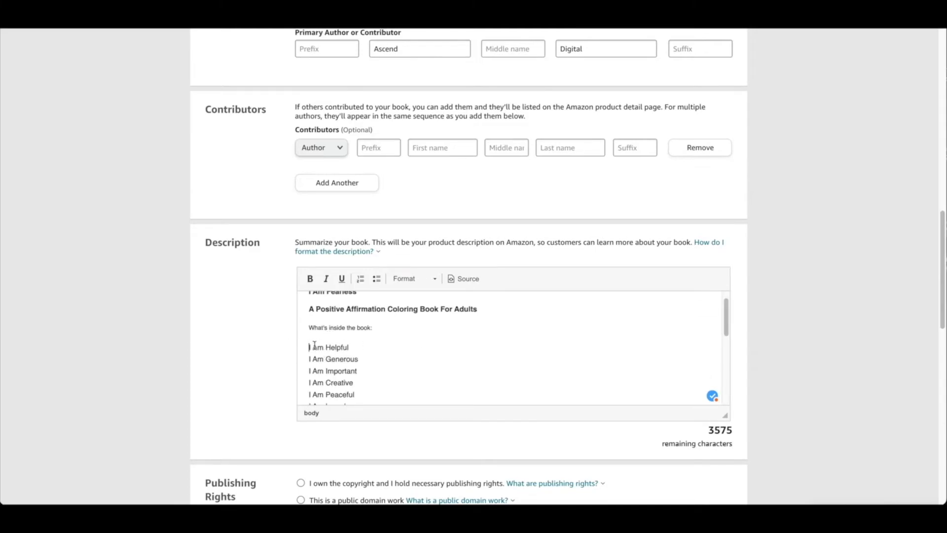
drag(306, 348, 370, 387)
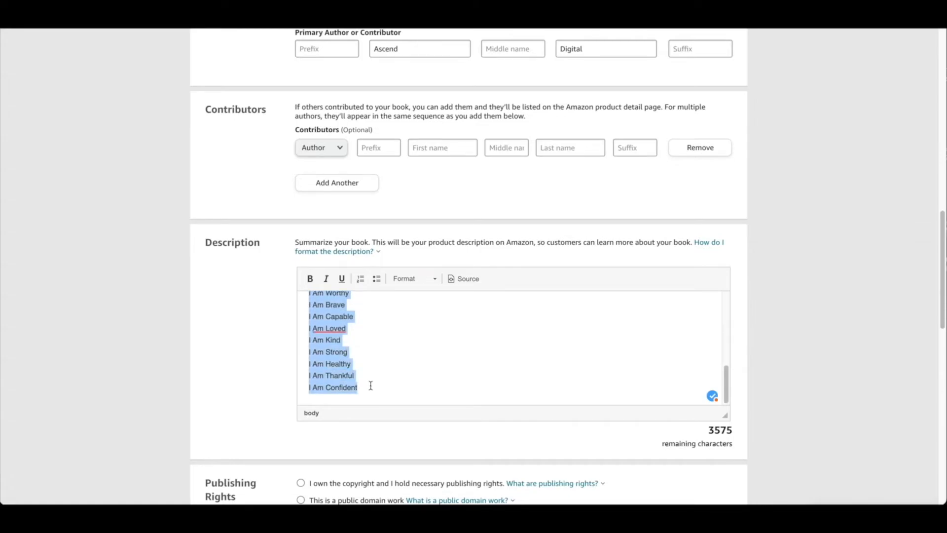
click(378, 279)
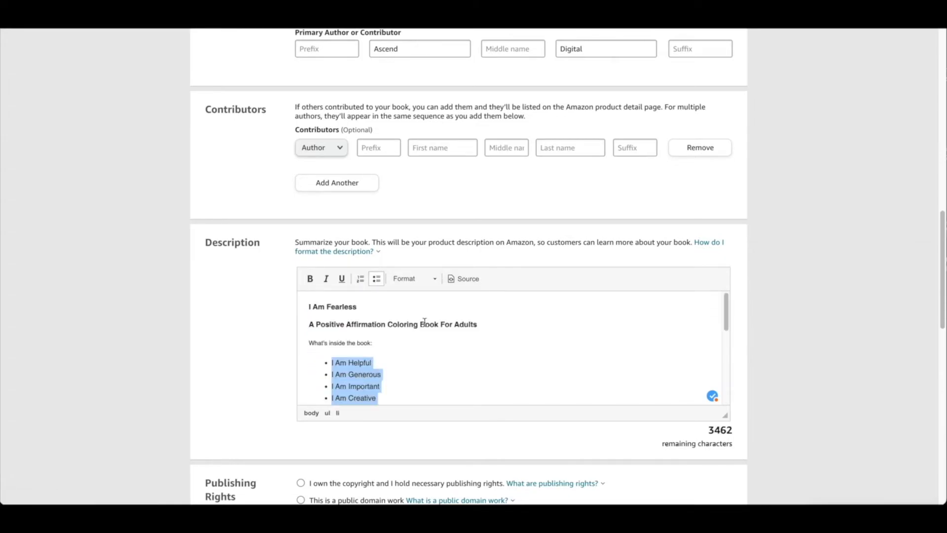
click(427, 280)
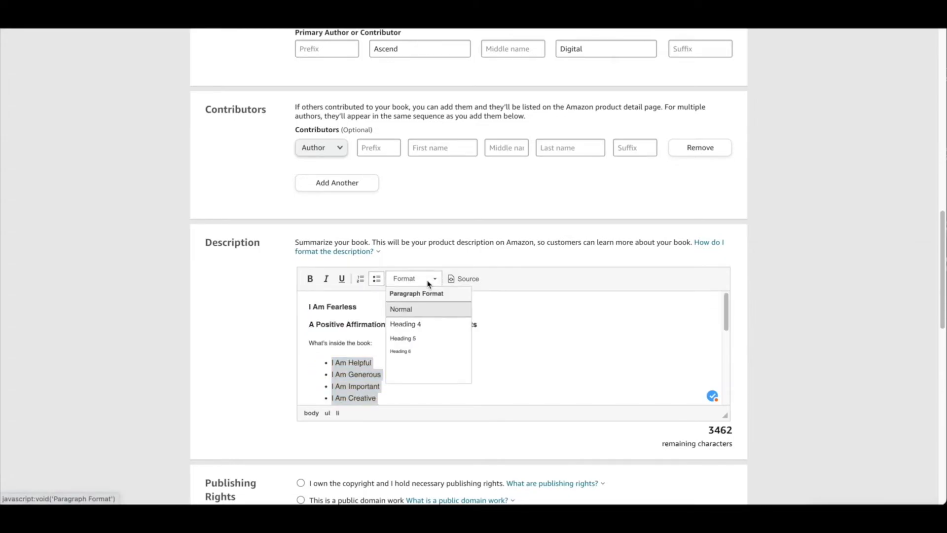
click(412, 310)
- Add "Enjoy 20 Positive Affirmations while you color!", "Buy this for your friends and family." and a bold "Purchase your copy today!" below the description's bulleted list
scroll(385, 335, down, 5)
scroll(391, 393, down, 2)
click(413, 384)
key(Return)
text(Enjoy 20 Positive Affirmations while you color! Buy this for your friends and family. Purchase your copy today!)
scroll(318, 354, down, 3)
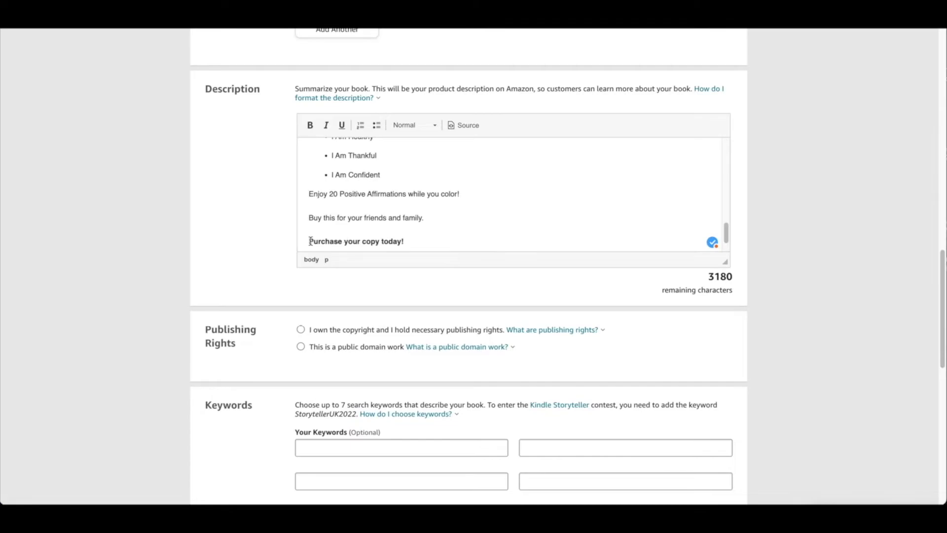
- Declare under Publishing Rights that you own the copyright and hold the necessary publishing rights
scroll(210, 142, down, 4)
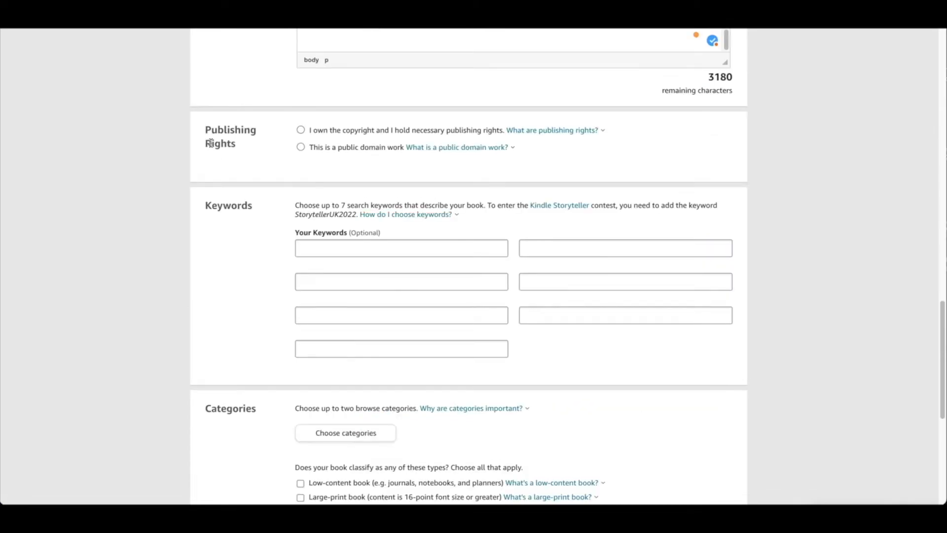
click(301, 131)
scroll(296, 137, down, 2)
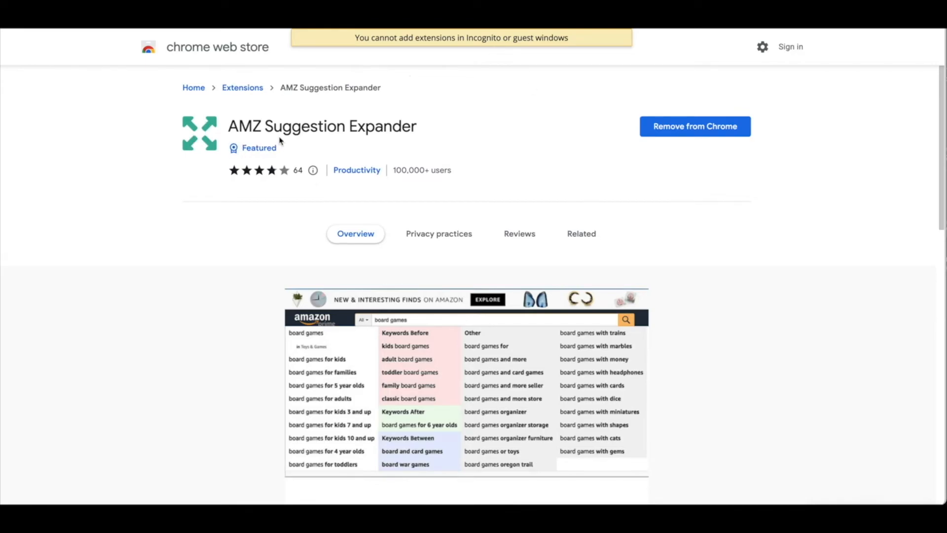
- Review the AMZ Suggestion Expander listing in the Chrome Web Store and capture a screenshot of Amazon's keyword suggestions for "positive affirmation"
scroll(439, 140, down, 2)
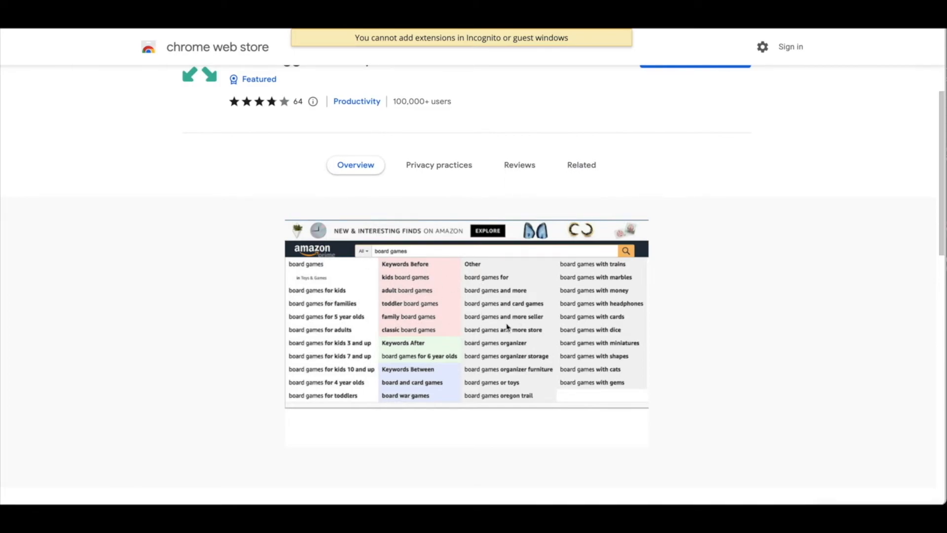
scroll(507, 325, up, 2)
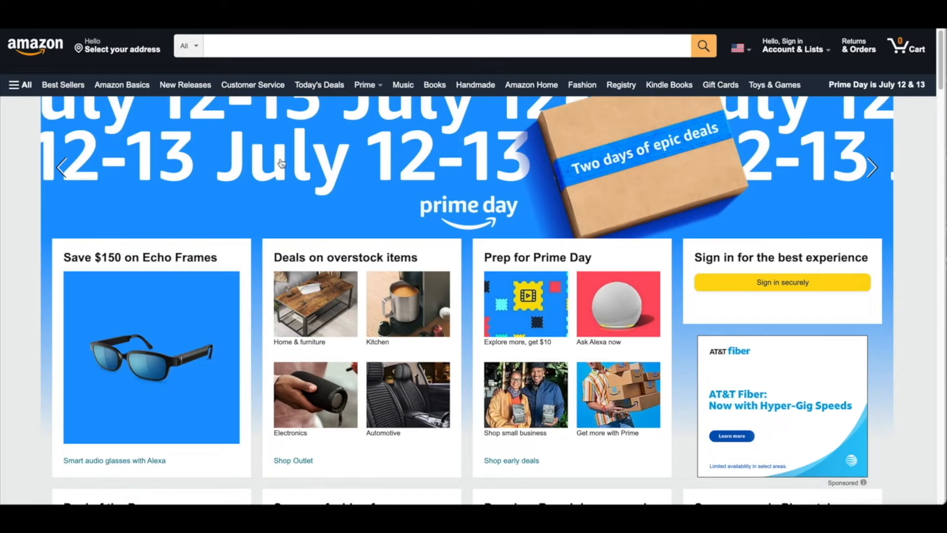
click(347, 49)
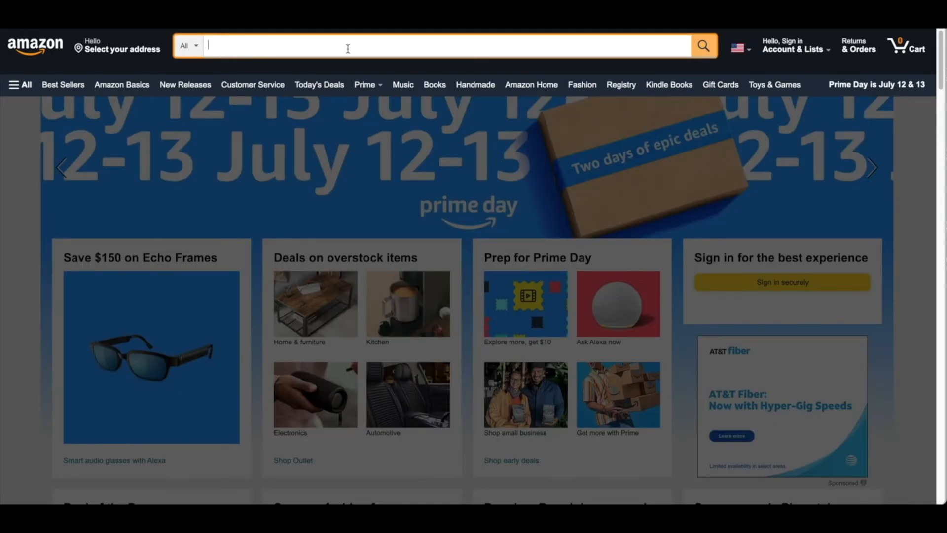
text(positive affirmation)
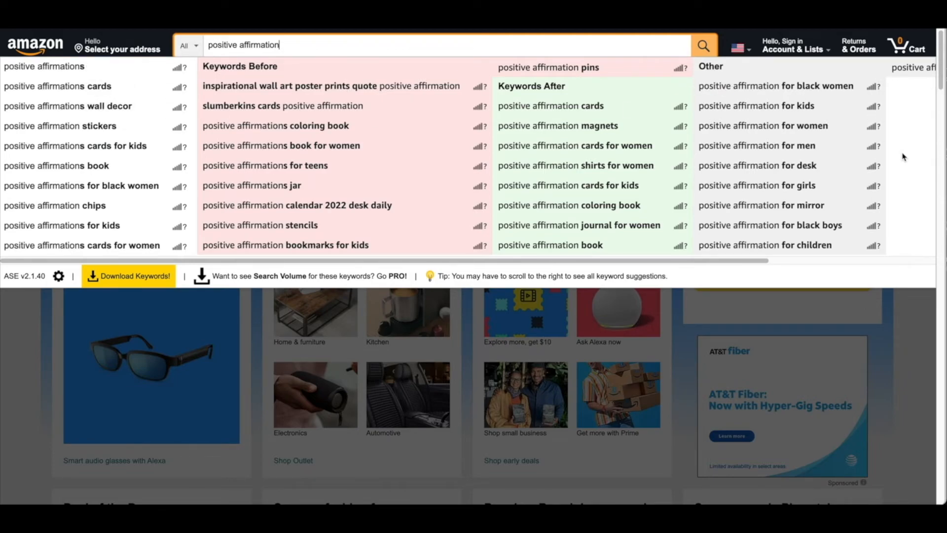
drag(5, 61, 888, 256)
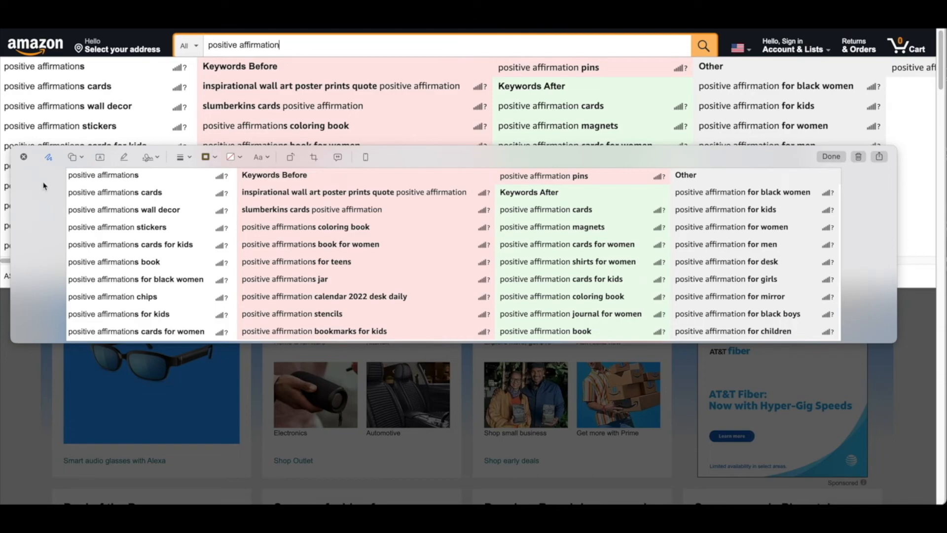
click(24, 158)
- Look up Amazon's keyword suggestions for "positivity" and capture them in a screenshot
key(super+a)
key(BackSpace)
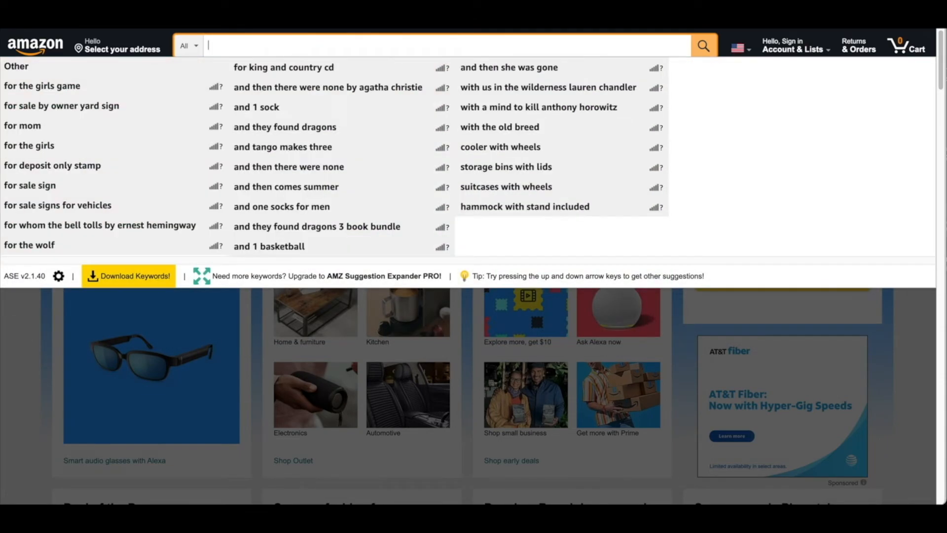
text(positivity)
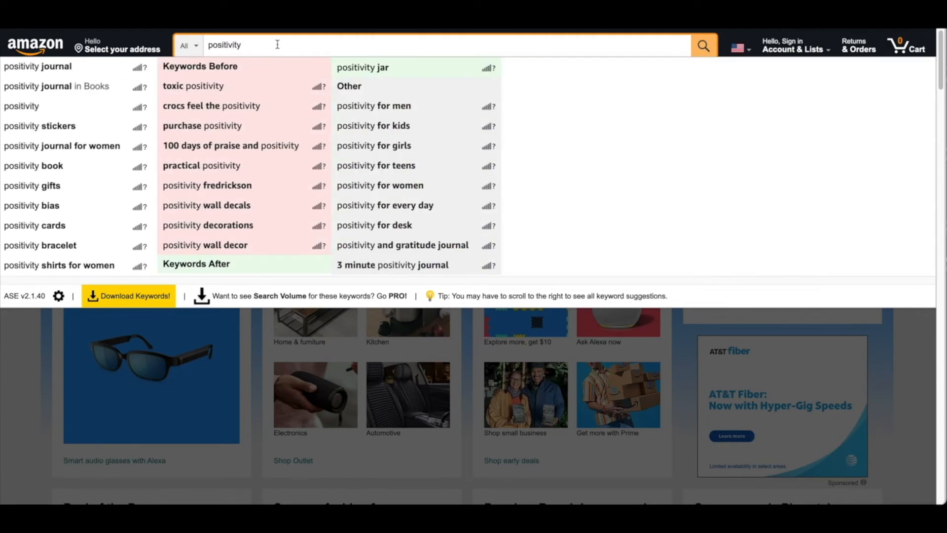
key(super+shift+4)
drag(1, 30, 664, 267)
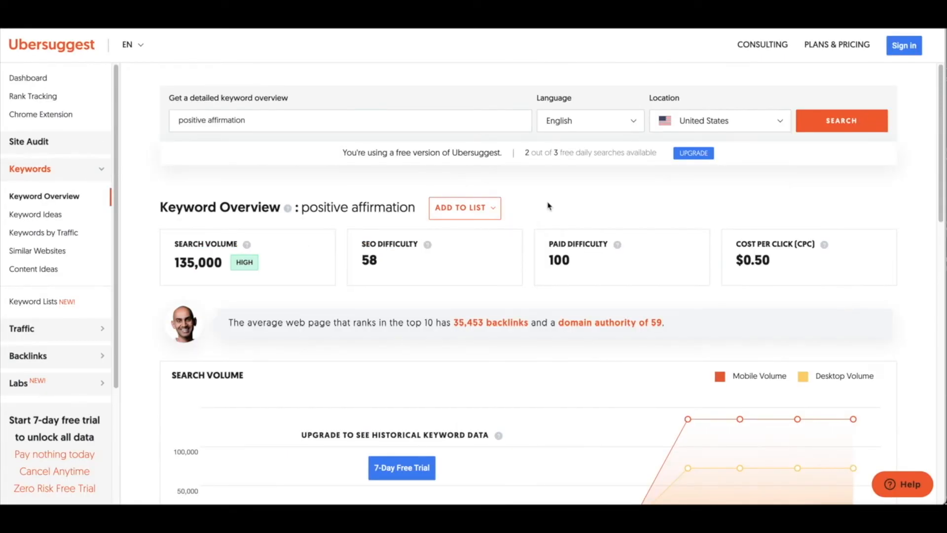
- Switch to Ubersuggest, review the keyword overview and content ideas for "positive affirmation", and open its Keyword Ideas report
scroll(548, 205, down, 10)
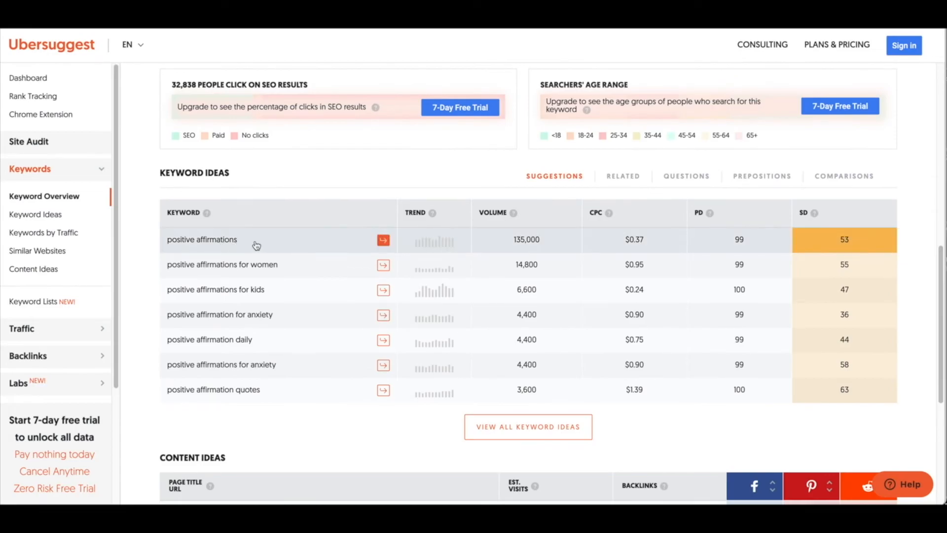
scroll(223, 310, down, 5)
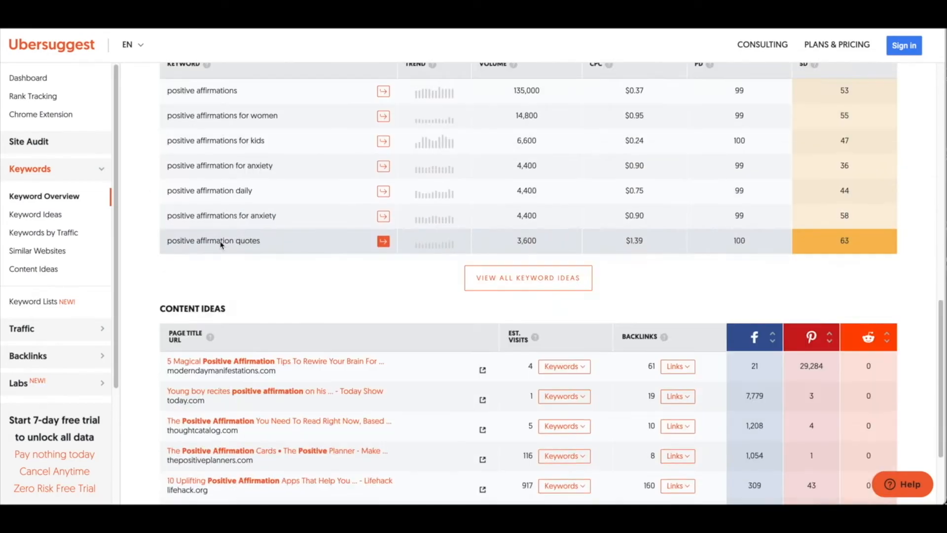
scroll(331, 210, up, 1)
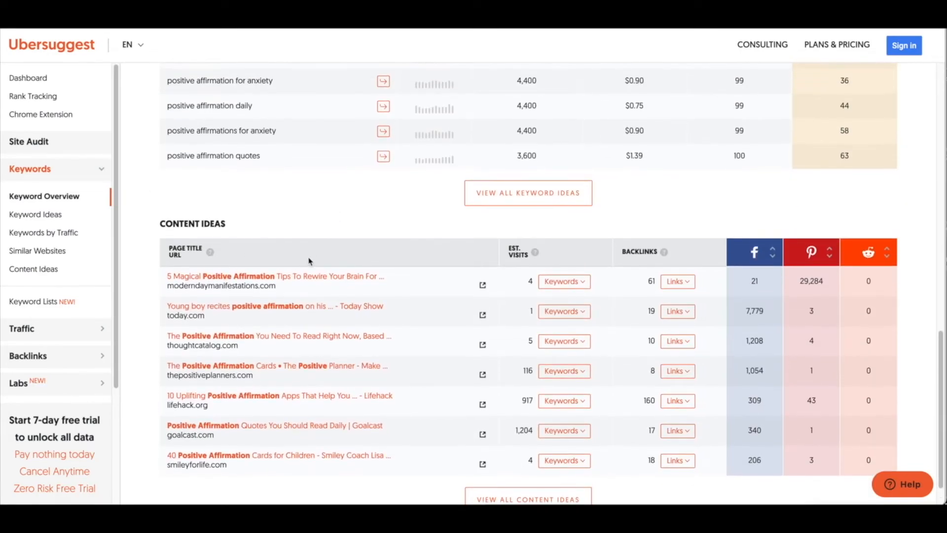
click(43, 222)
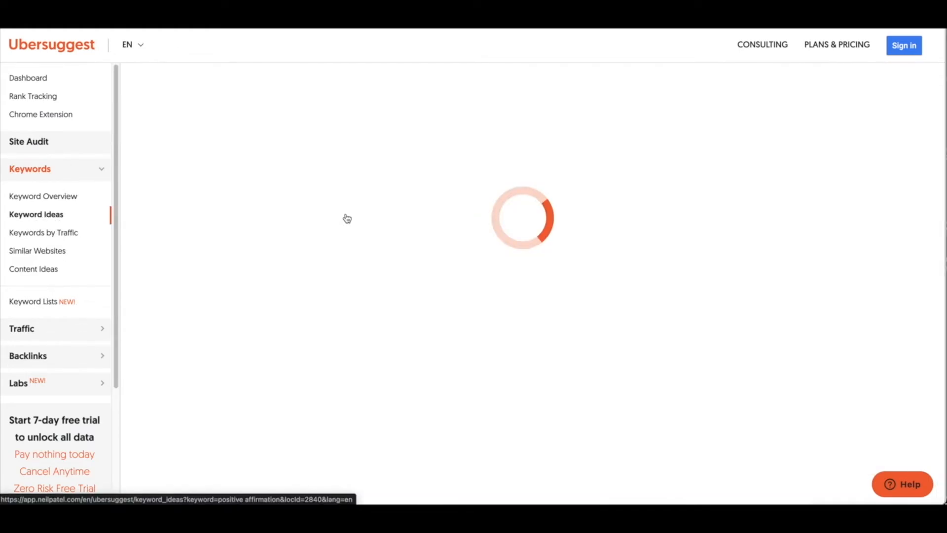
scroll(330, 307, down, 2)
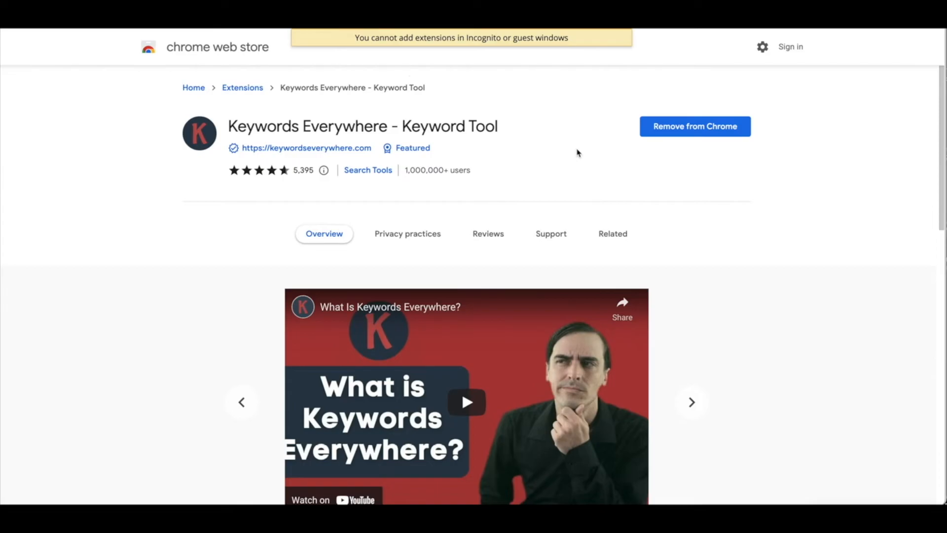
- Review the Keywords Everywhere listing in the Chrome Web Store and its keyword data beside the Google results for "positive affirmation"
scroll(653, 158, down, 1)
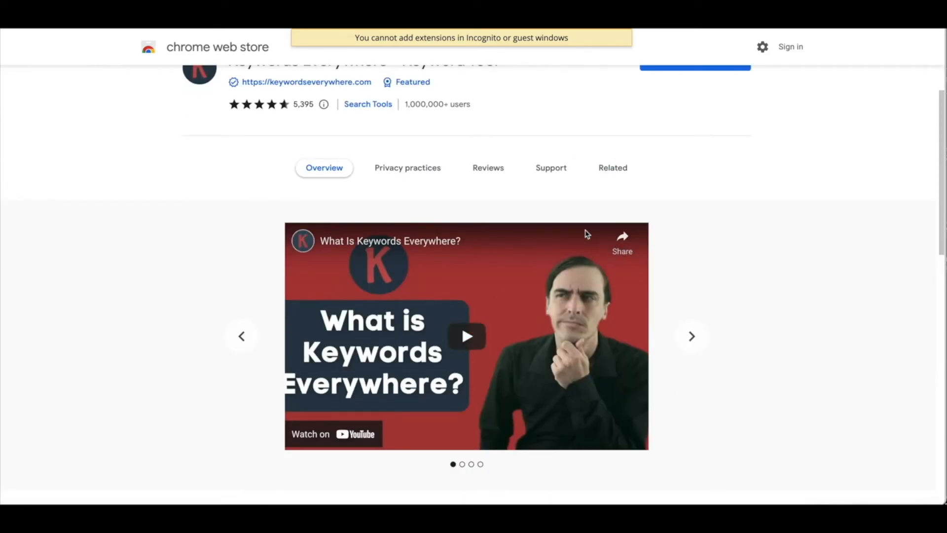
scroll(614, 226, up, 1)
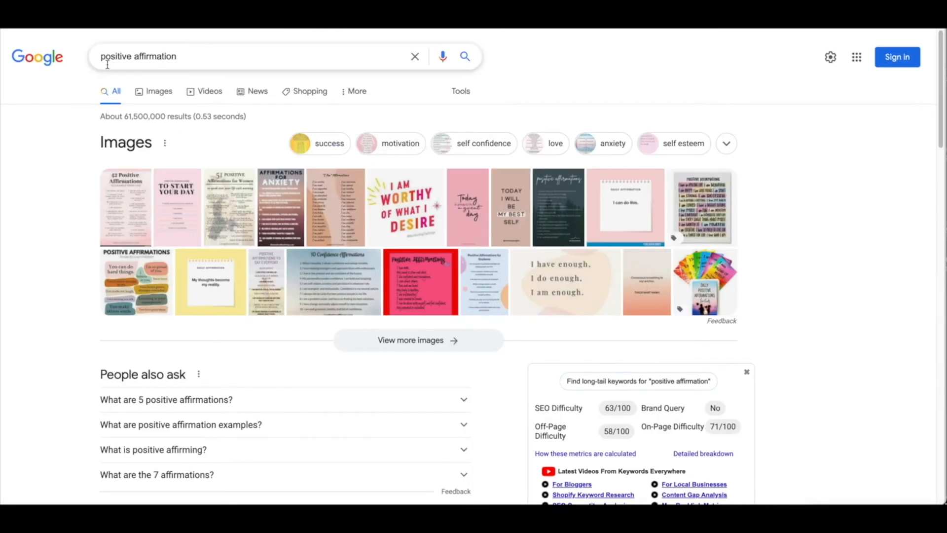
scroll(513, 258, down, 5)
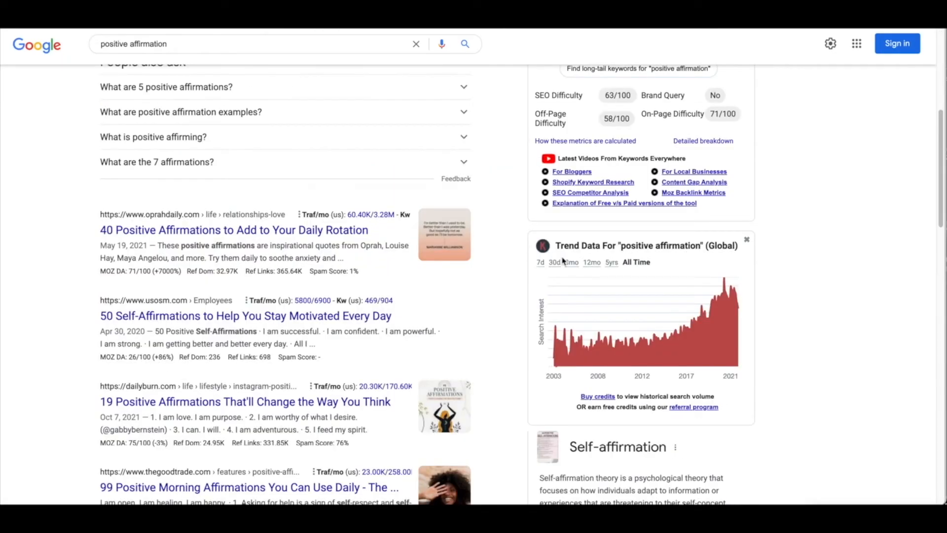
scroll(574, 262, down, 1)
scroll(658, 264, down, 10)
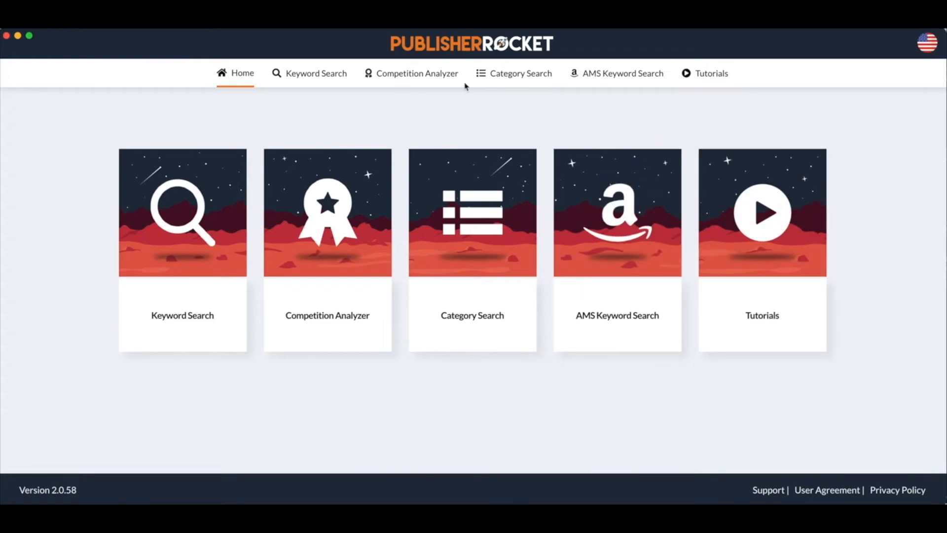
- Run a keyword search for "positive affirmation" across all formats in Publisher Rocket and look through the list of keyword ideas
click(292, 79)
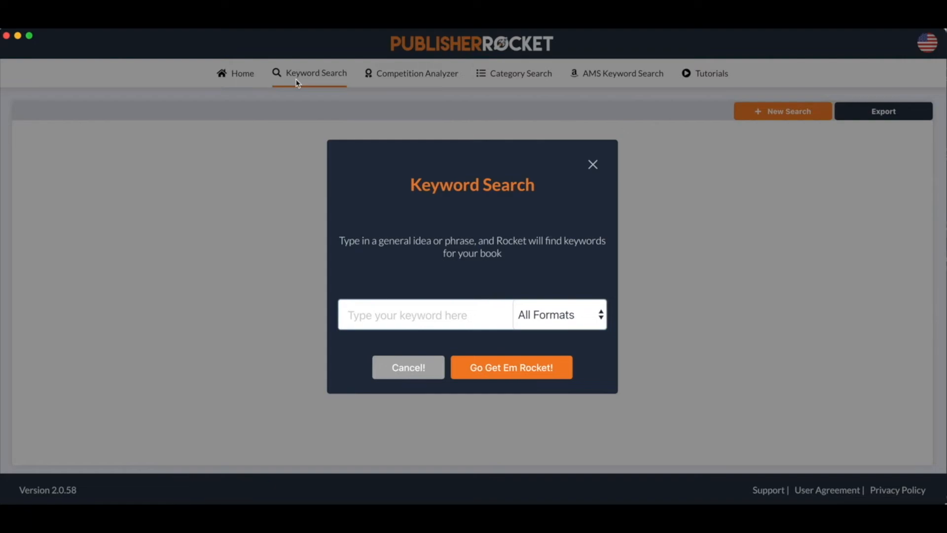
text(positive affirmation)
key(Return)
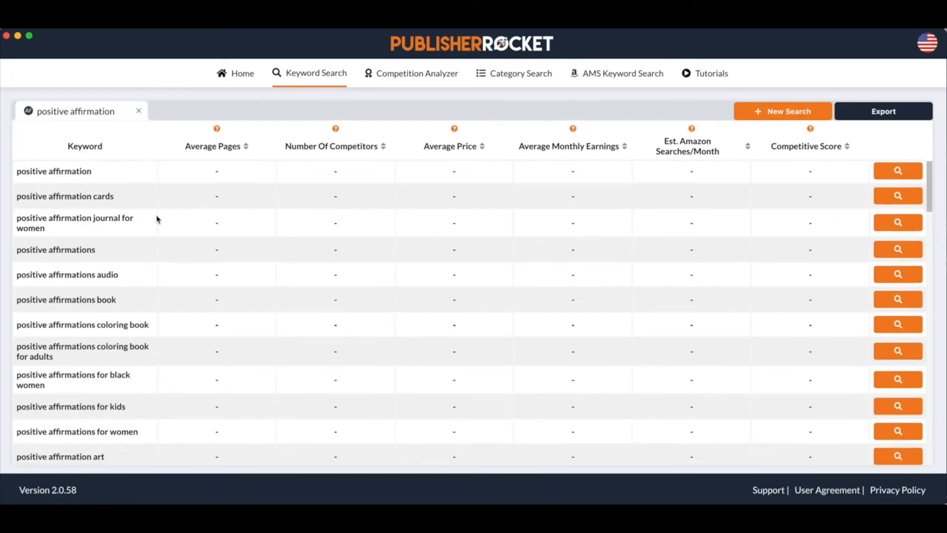
scroll(155, 222, down, 10)
scroll(156, 225, down, 20)
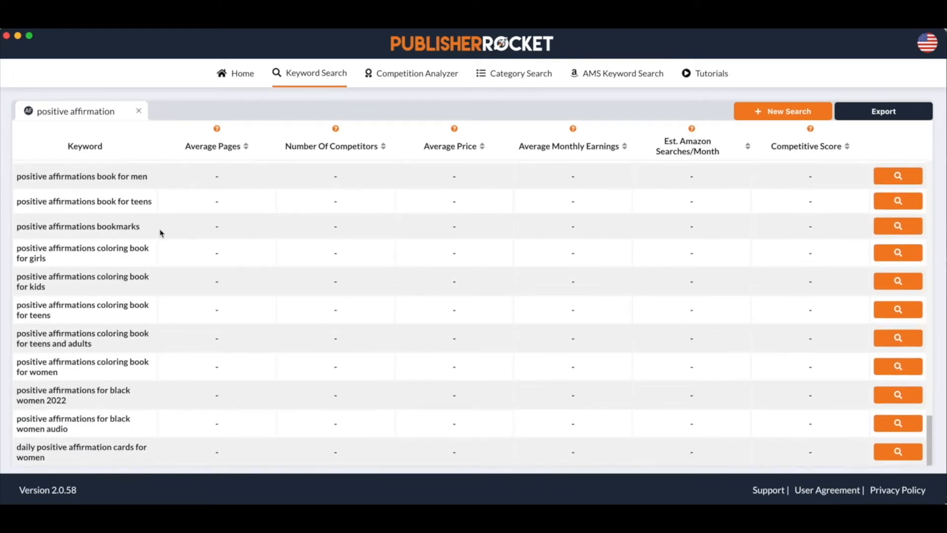
scroll(165, 279, up, 20)
scroll(165, 280, up, 3)
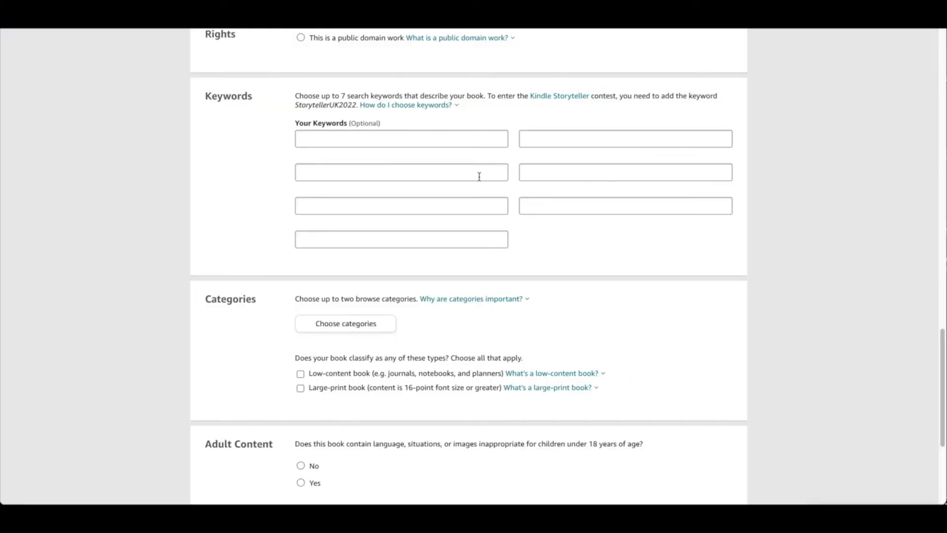
- Return to the Kindle Direct Publishing paperback details and re-read the book's description, title and subtitle to guide the choice of keywords
click(344, 142)
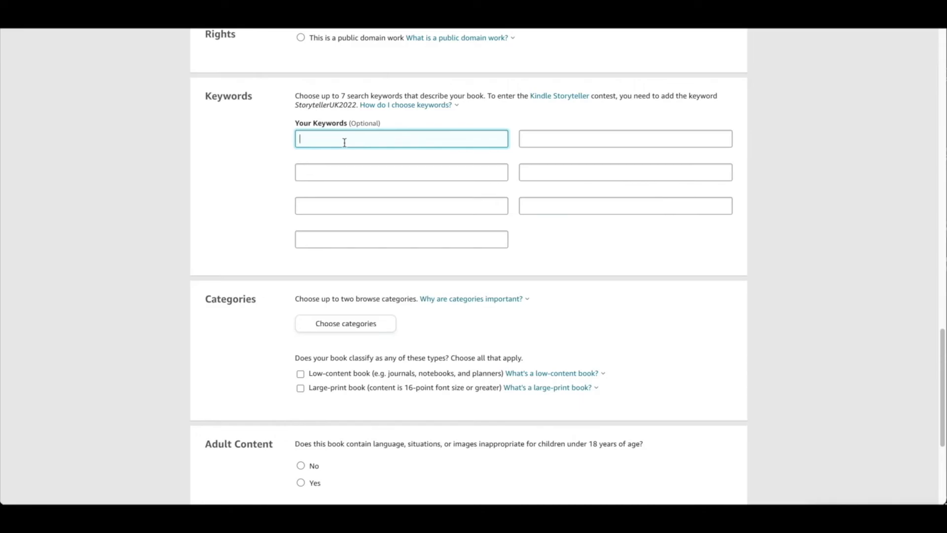
scroll(342, 168, up, 1)
scroll(421, 202, up, 8)
scroll(622, 259, up, 4)
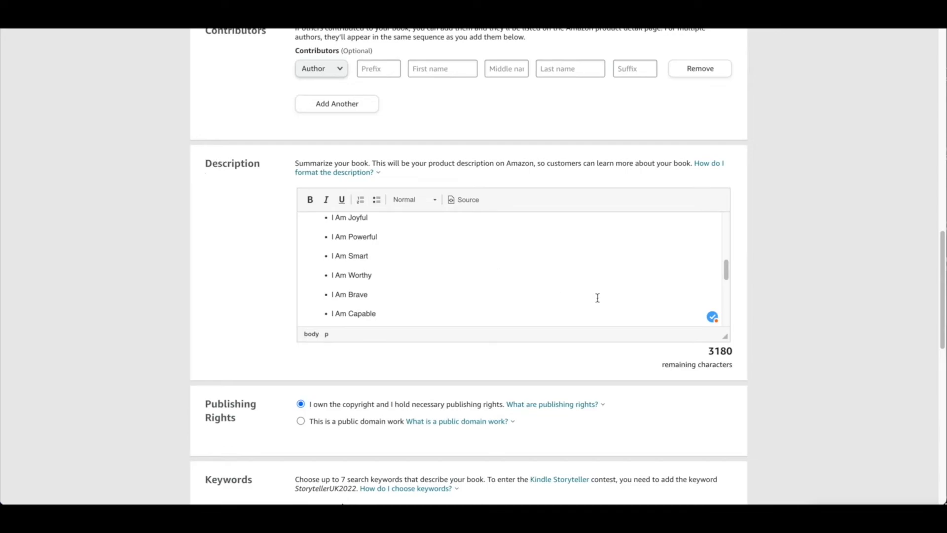
drag(727, 271, 733, 318)
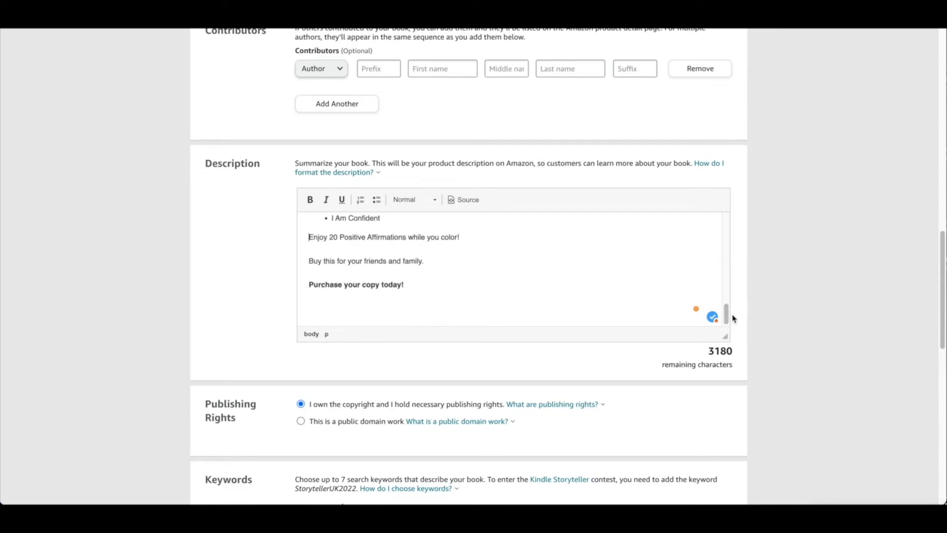
drag(726, 315, 729, 225)
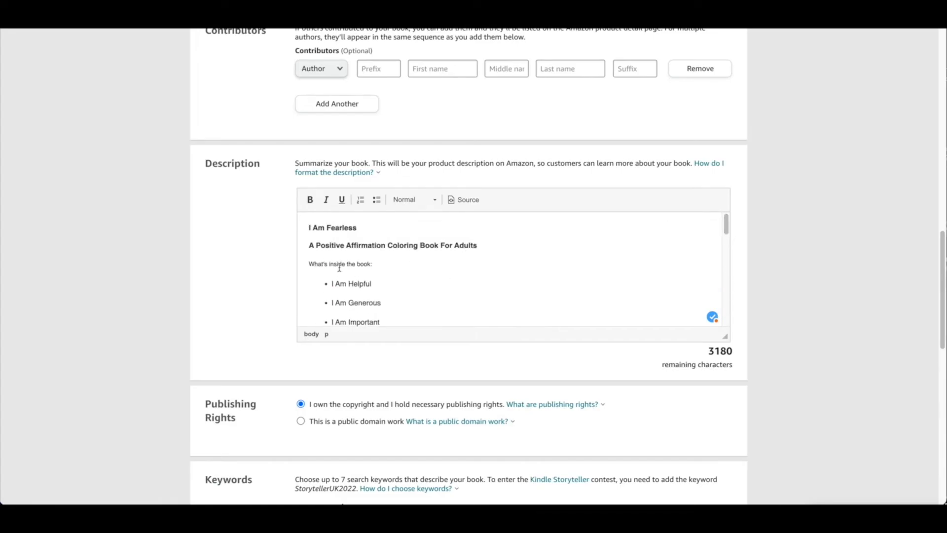
scroll(814, 246, up, 15)
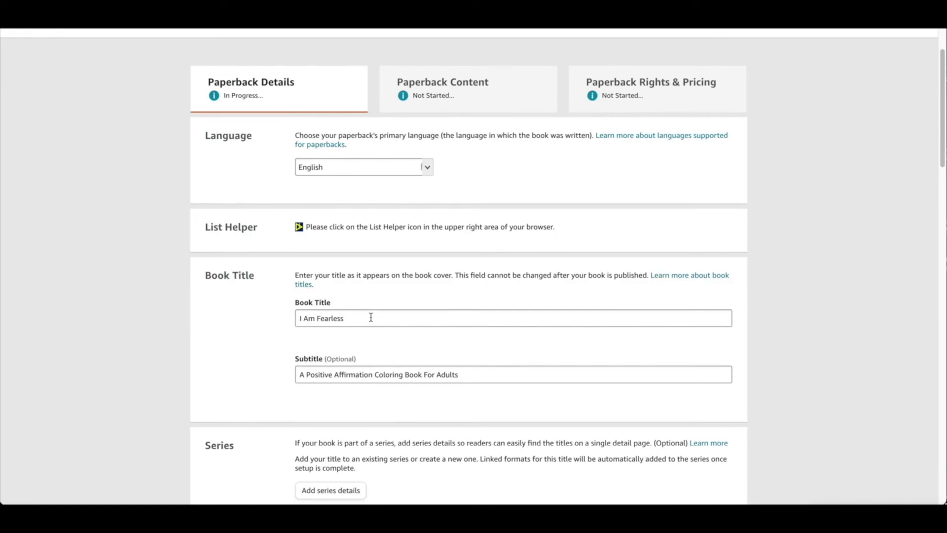
drag(357, 319, 318, 318)
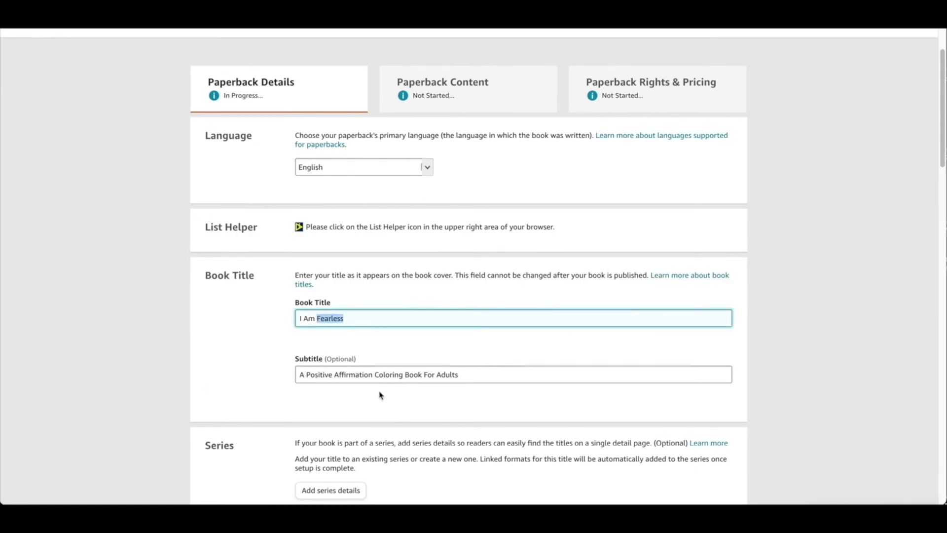
click(314, 376)
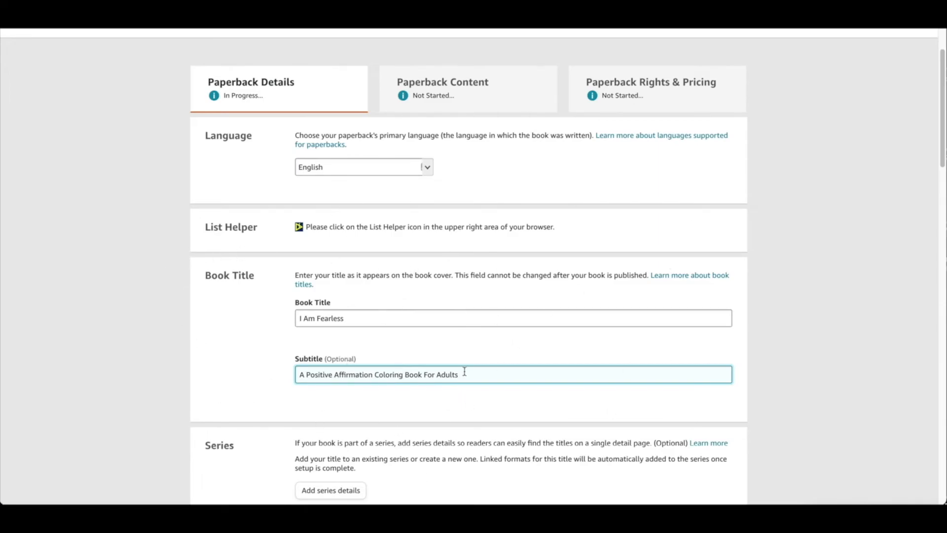
- Fill all seven search keyword fields, from "art women meditation mindfulness success daily" through "guidance management learn learning body habits"
click(398, 215)
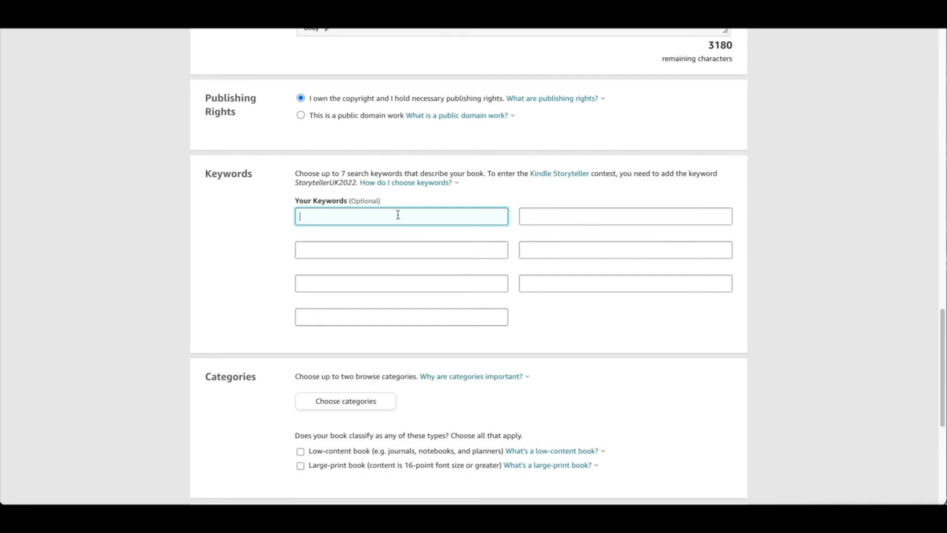
text(art women meditation mindfulness success daily)
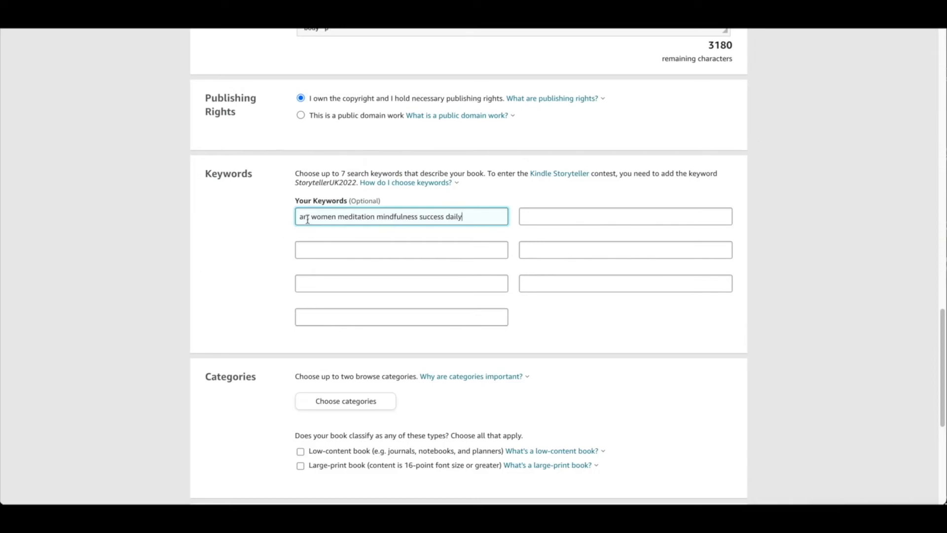
click(339, 219)
key(BackSpace)
click(301, 238)
click(338, 219)
key(Tab)
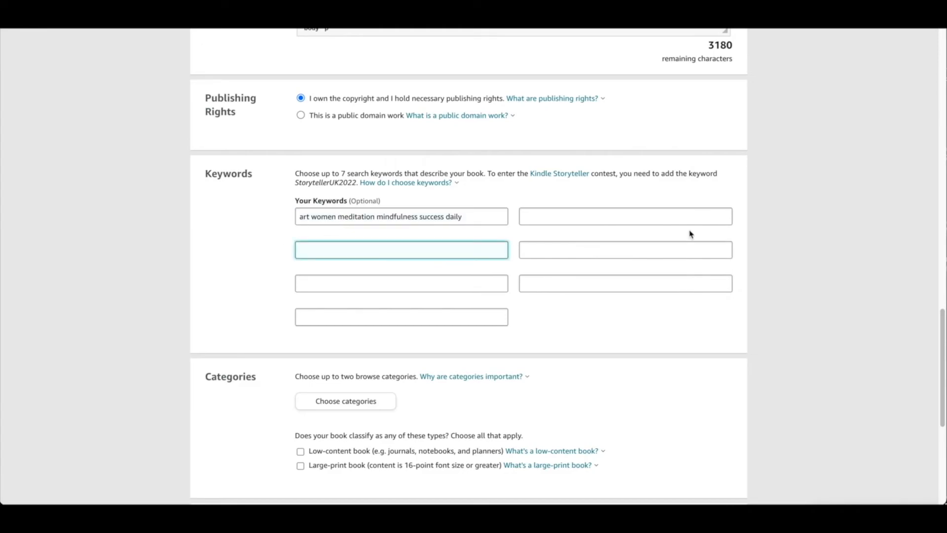
text(me)
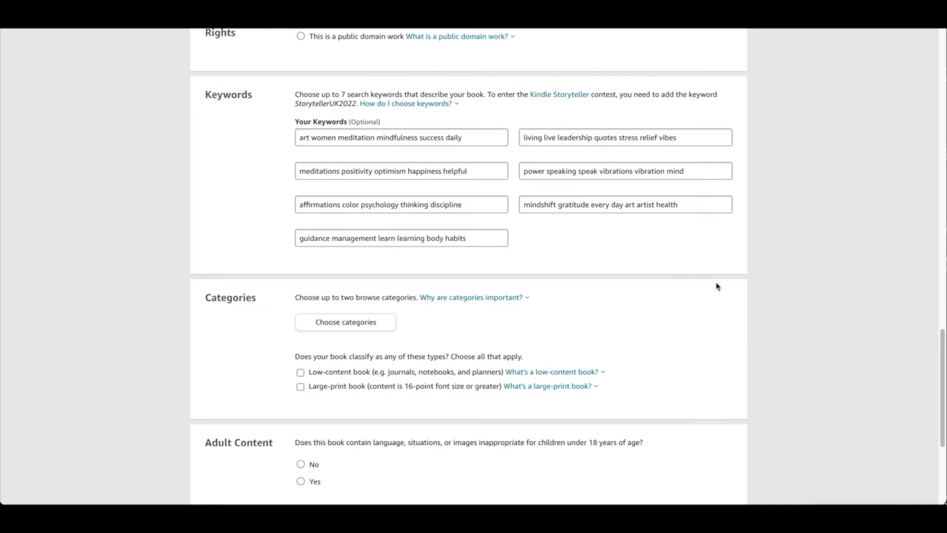
- Choose Nonfiction > Body, Mind & Spirit > Inspiration & Personal Growth as the book's first browse category
scroll(512, 258, down, 5)
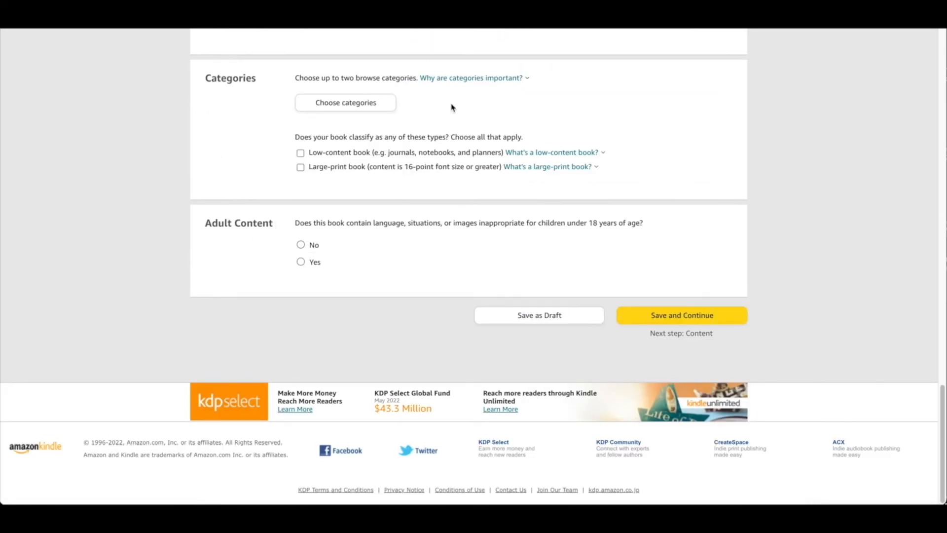
click(332, 110)
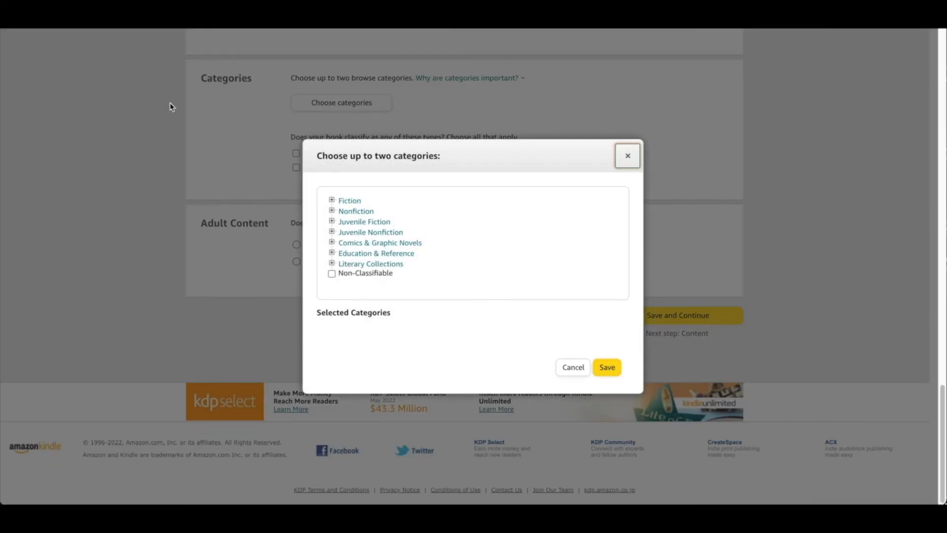
click(333, 212)
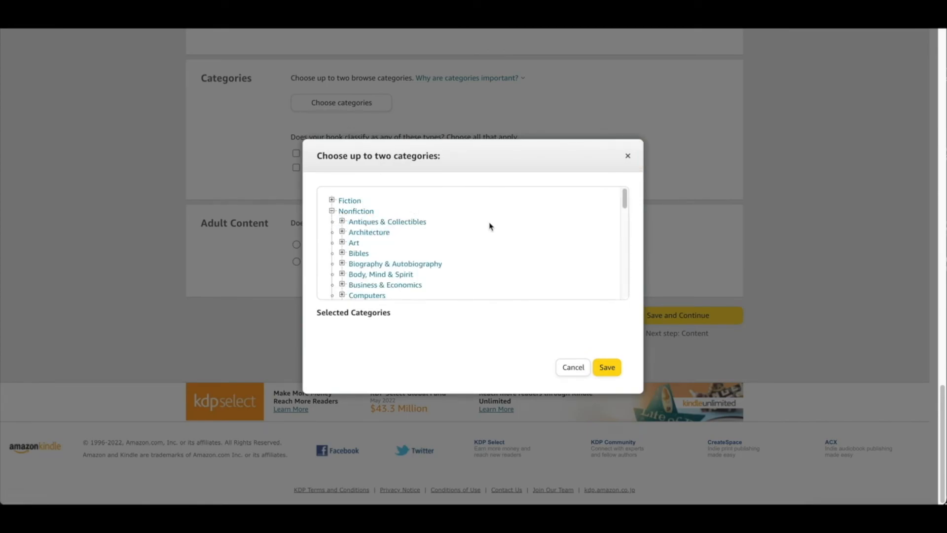
scroll(461, 237, down, 4)
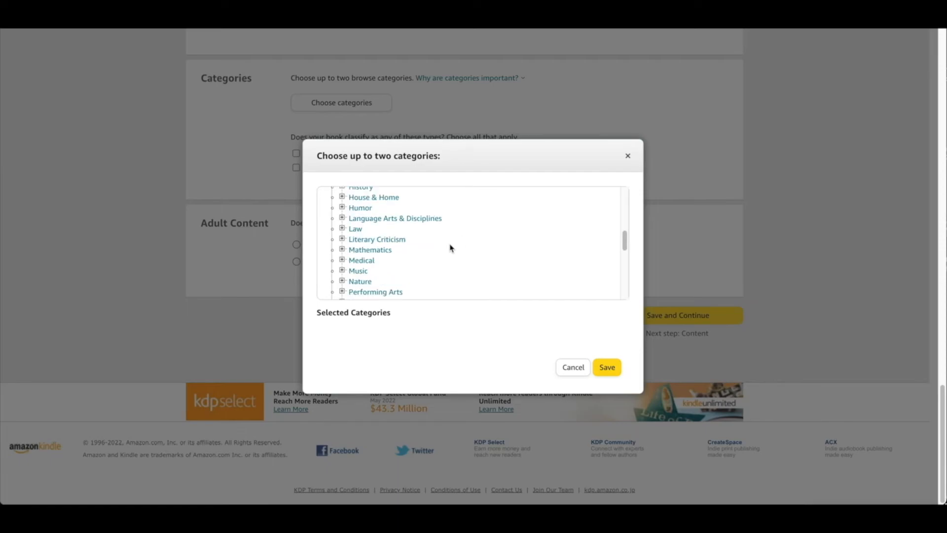
scroll(449, 248, down, 3)
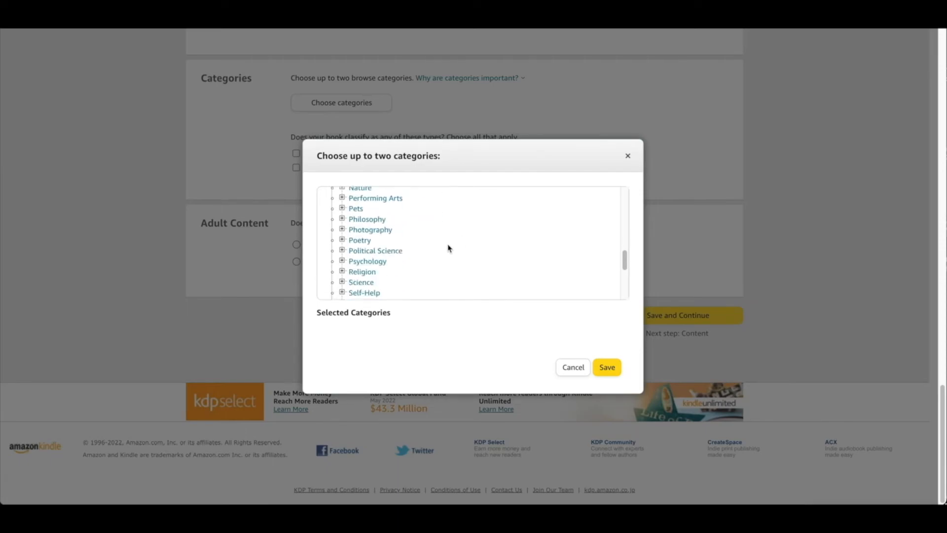
click(342, 253)
scroll(344, 228, up, 10)
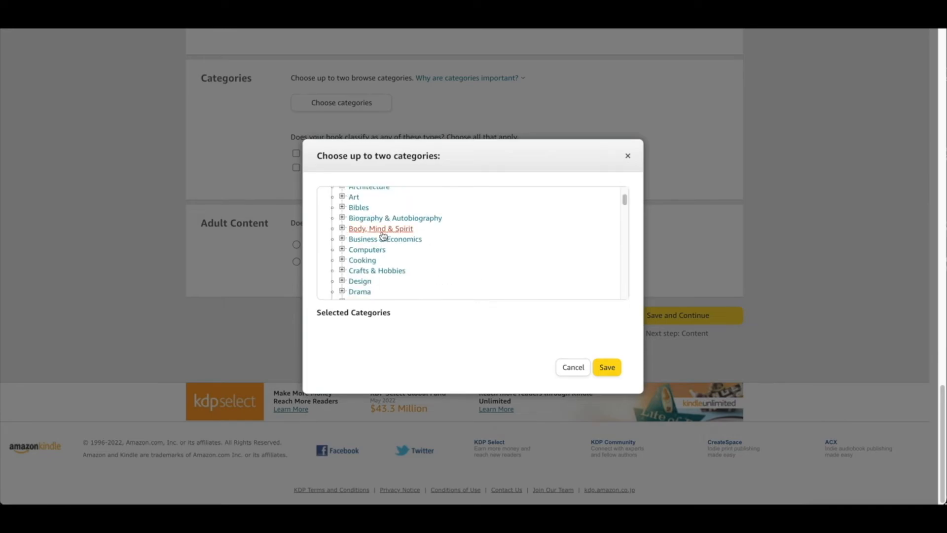
click(342, 228)
scroll(481, 239, down, 4)
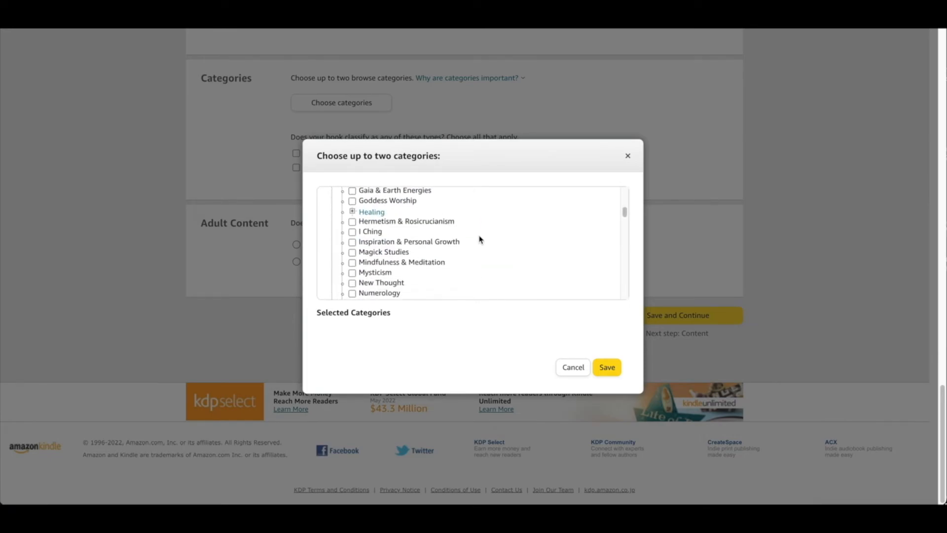
click(352, 243)
- Add Nonfiction > Self-Help > Affirmations as the second browse category and save the category selection
scroll(429, 245, down, 10)
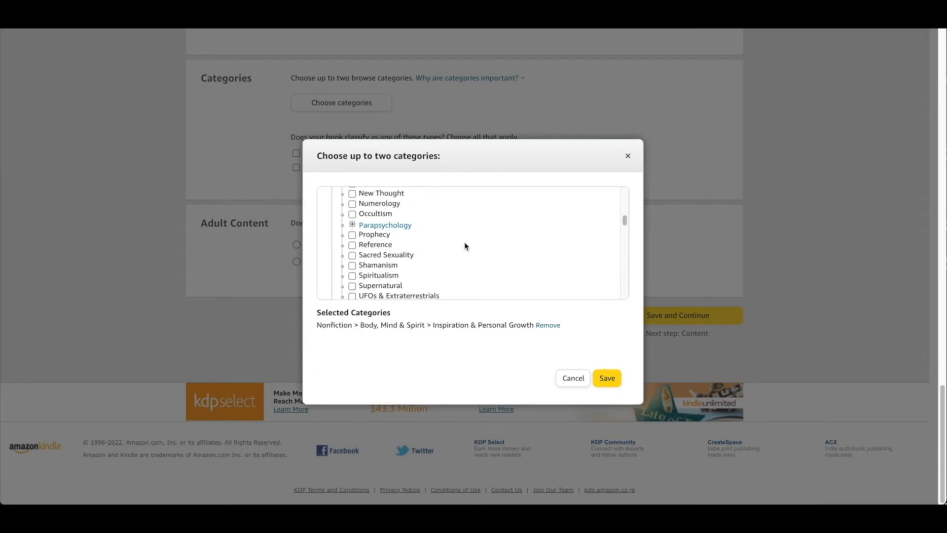
scroll(440, 243, down, 2)
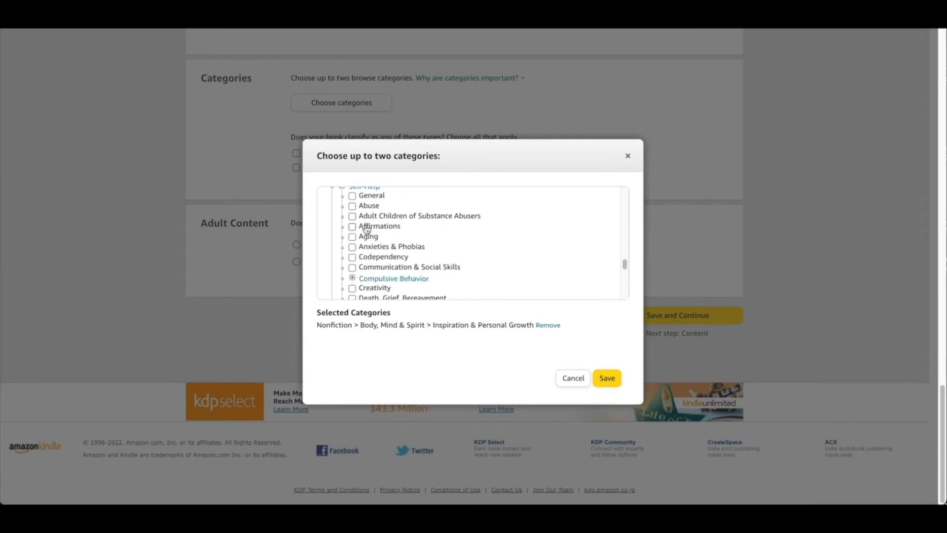
click(352, 227)
click(607, 377)
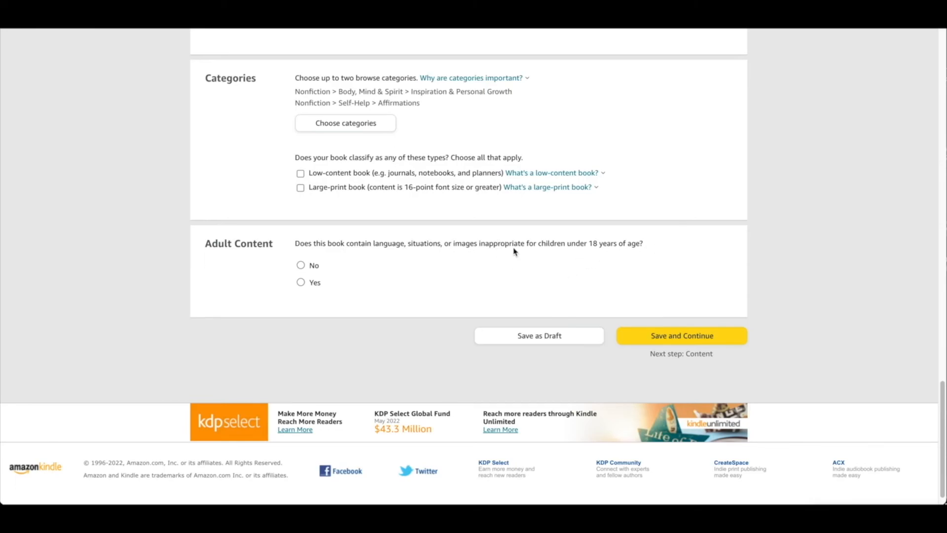
- Answer No to the adult content question and save the paperback details to continue to the content stage
click(301, 265)
click(679, 335)
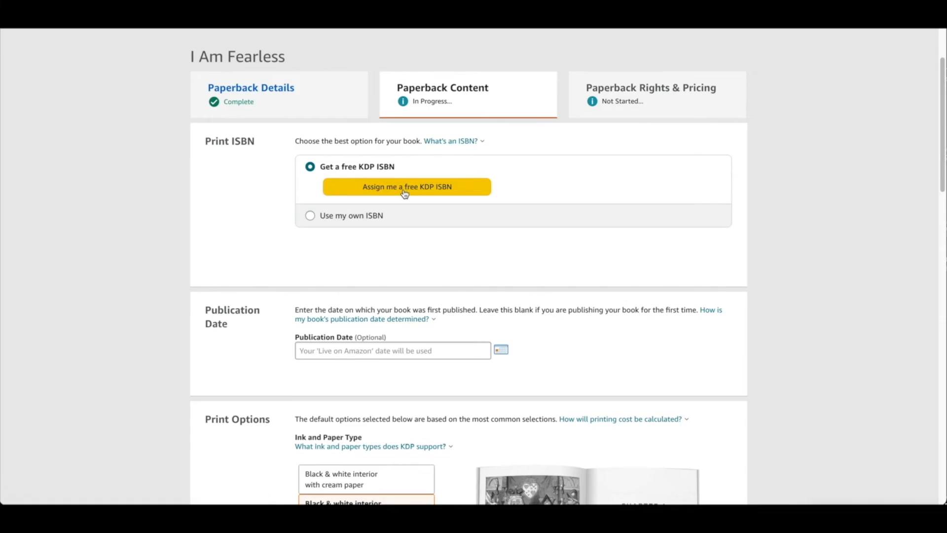
- Set the paperback's trim size to 8.5 x 11 in and its bleed setting to Bleed (PDF only)
scroll(409, 193, down, 3)
click(297, 144)
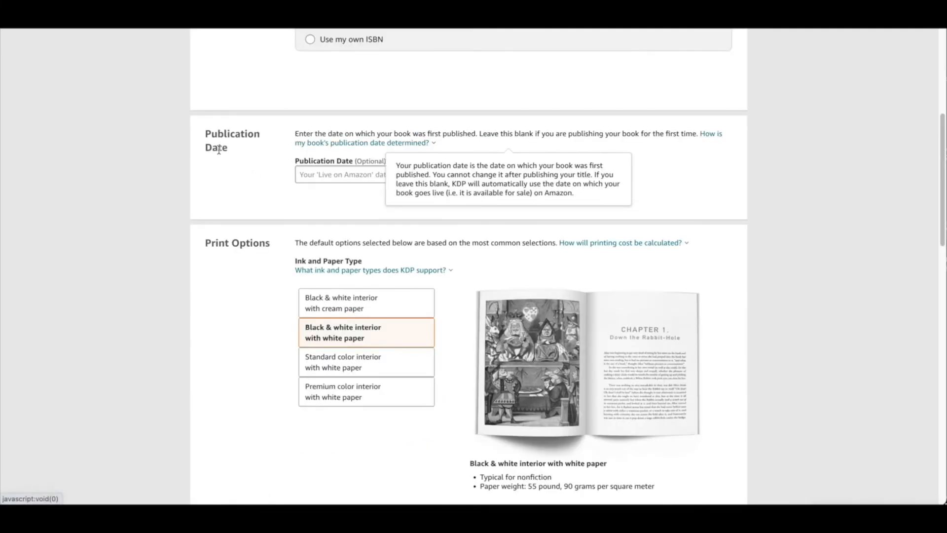
click(721, 174)
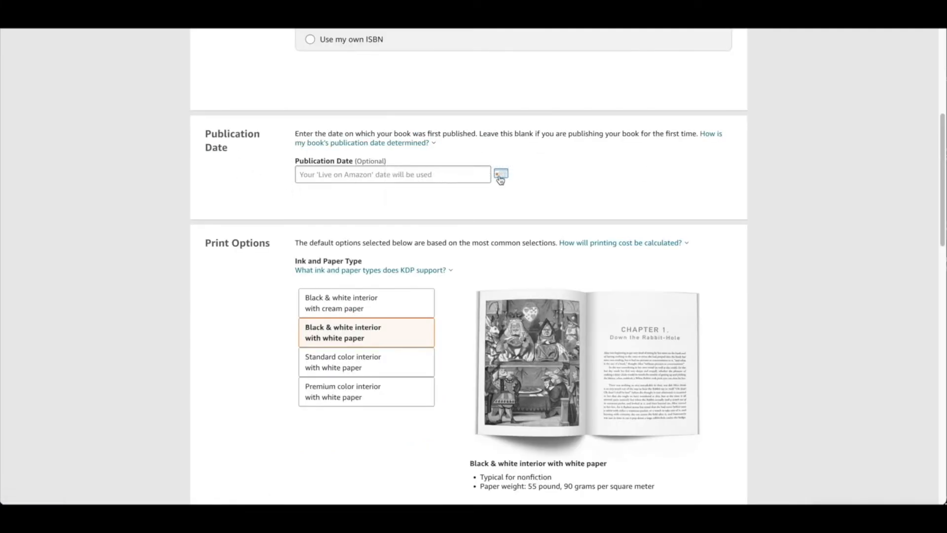
scroll(767, 156, down, 3)
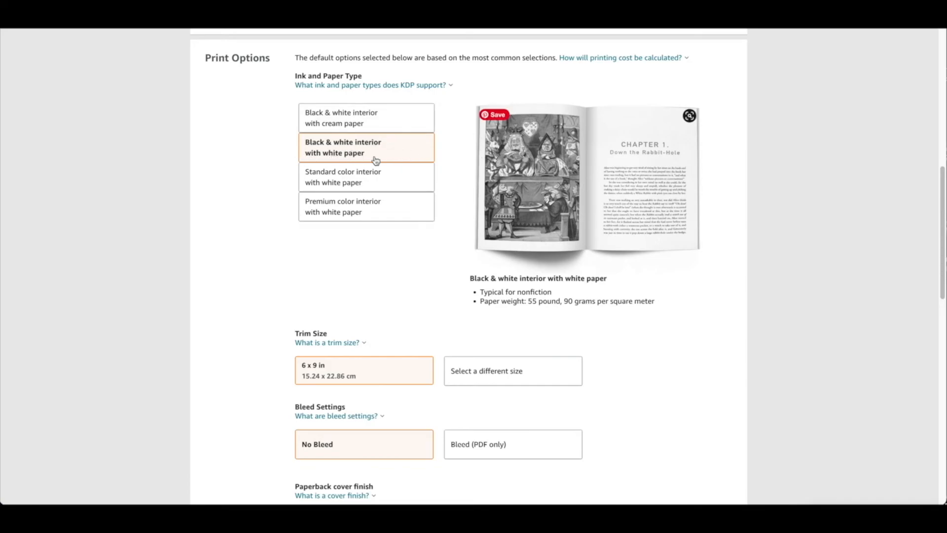
scroll(422, 158, down, 3)
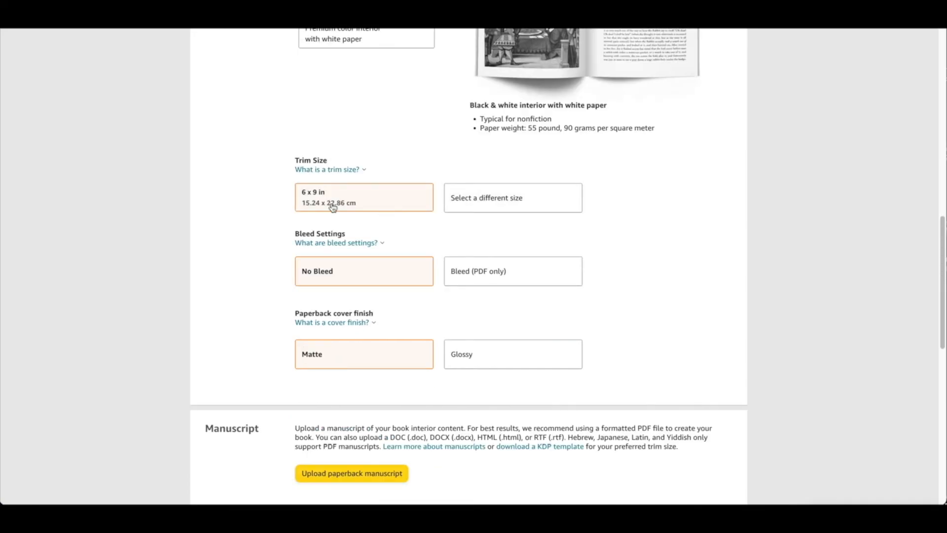
click(502, 205)
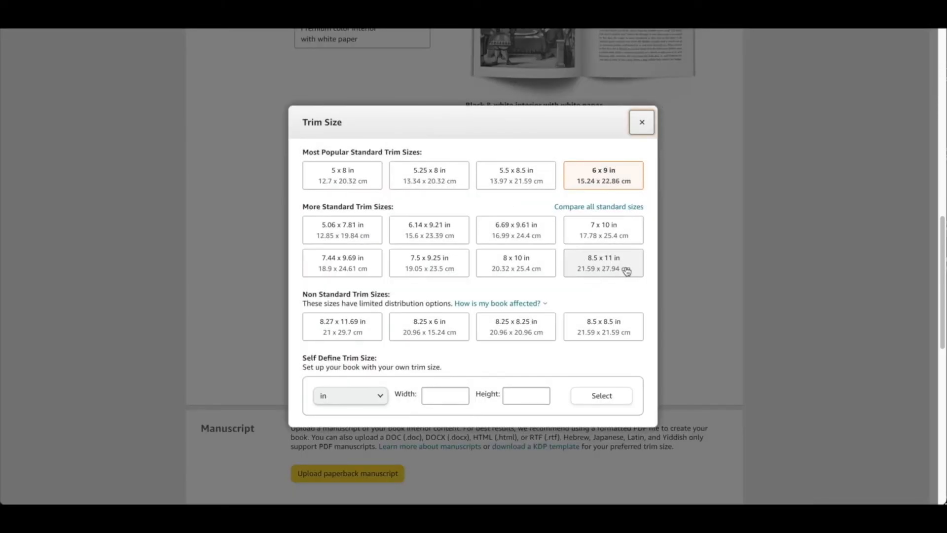
click(625, 270)
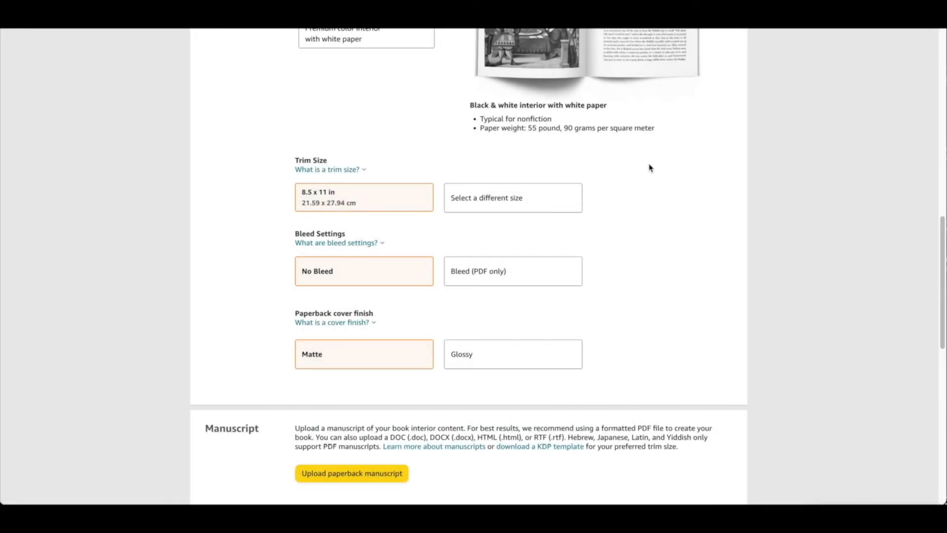
click(508, 284)
scroll(691, 262, down, 1)
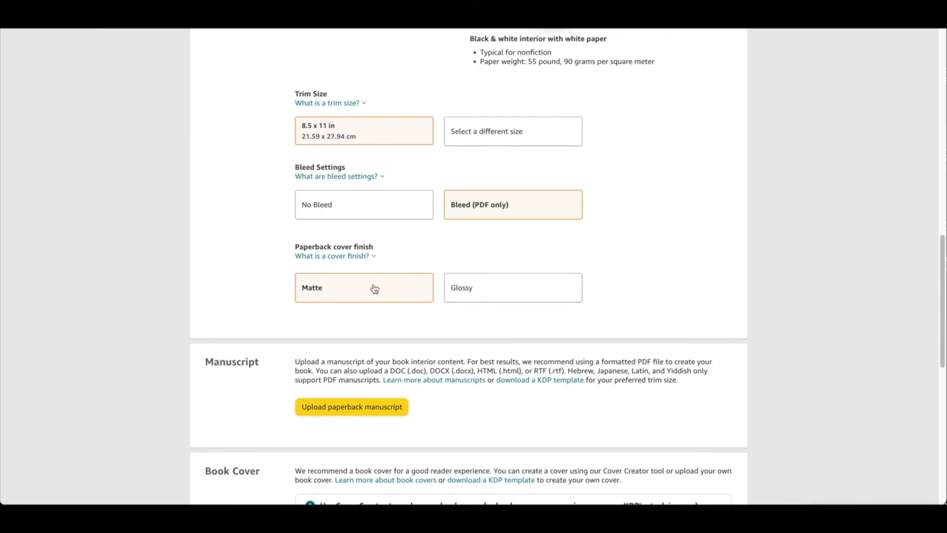
scroll(374, 289, down, 3)
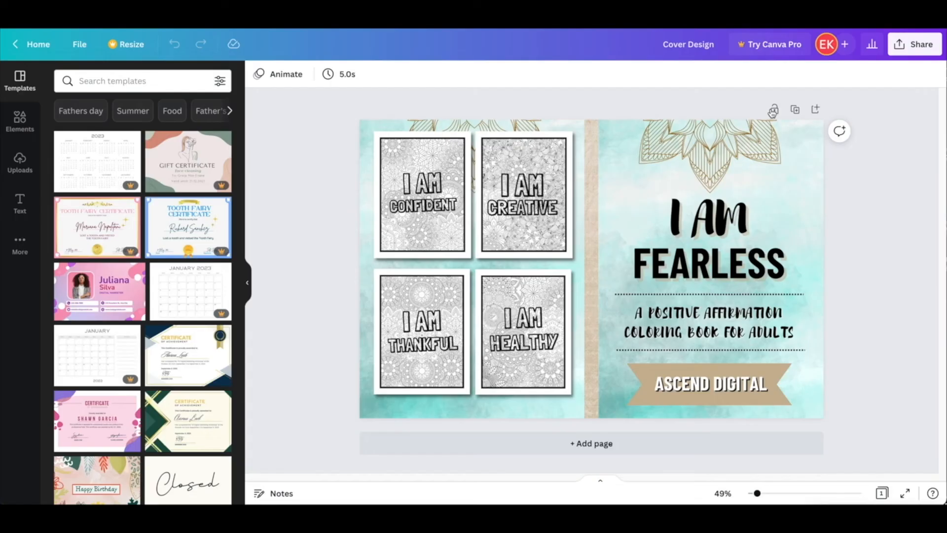
- Switch to the Cover Design project in Canva and download it as a PDF Print file
click(924, 43)
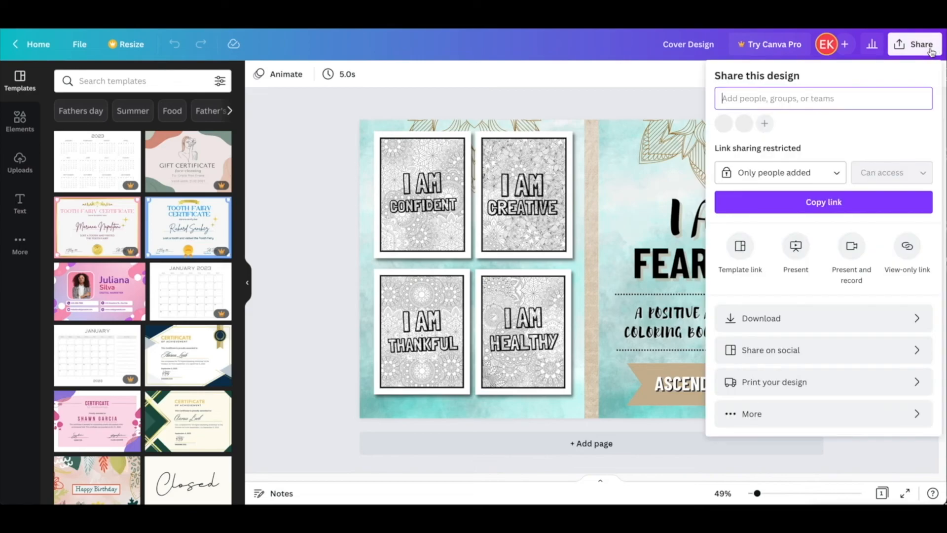
click(824, 323)
click(843, 124)
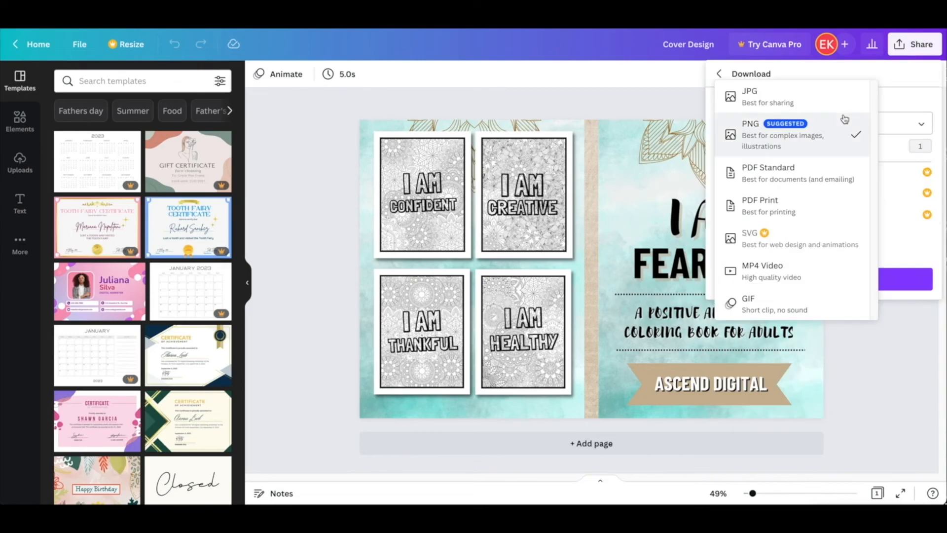
click(796, 208)
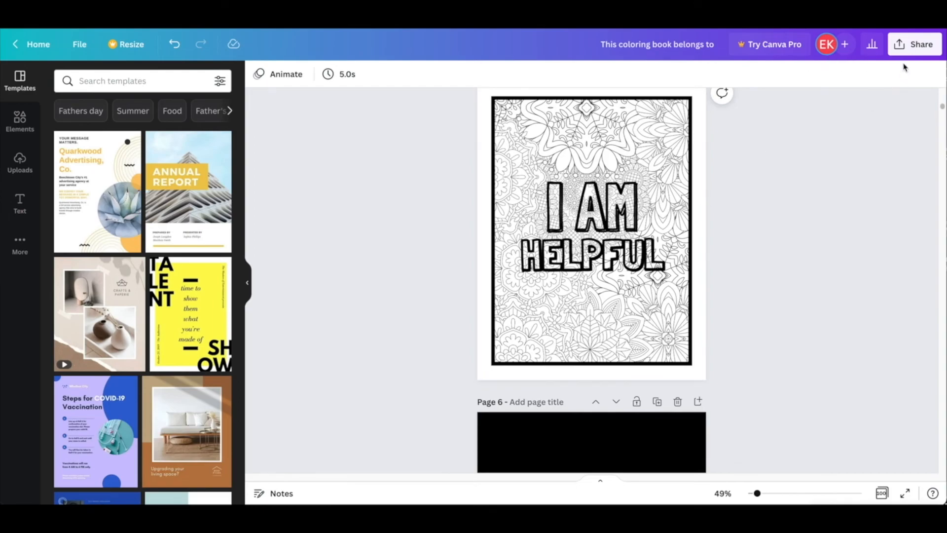
- Switch to the "This coloring book belongs to" interior design and download all its pages as a PDF Print file
click(913, 44)
click(805, 316)
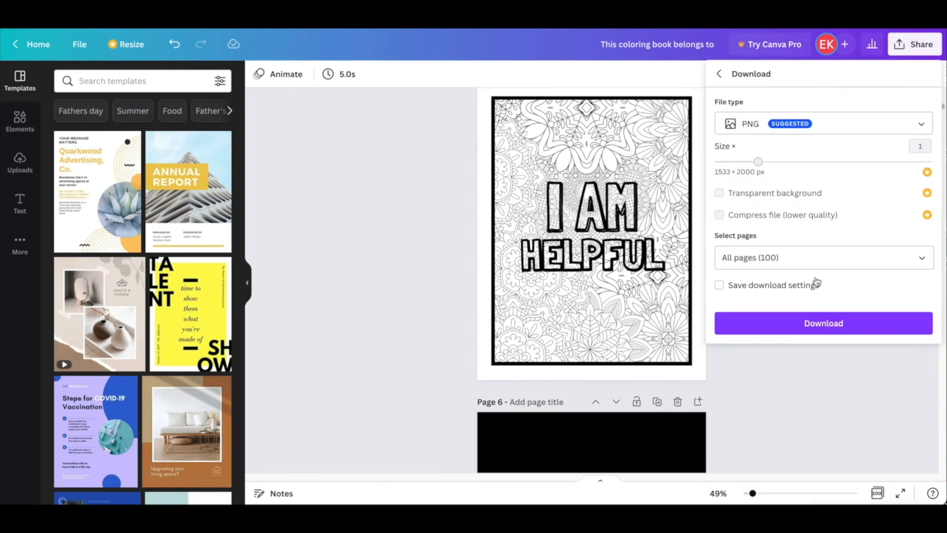
click(823, 123)
click(767, 200)
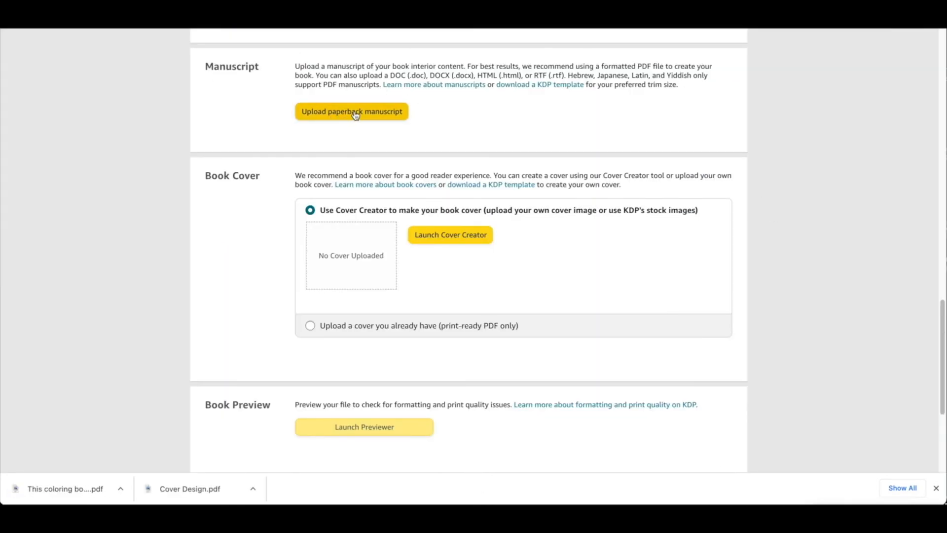
- Return to Kindle Direct Publishing and upload "This coloring book belongs to.pdf" as the manuscript and the print-ready cover PDF
click(353, 115)
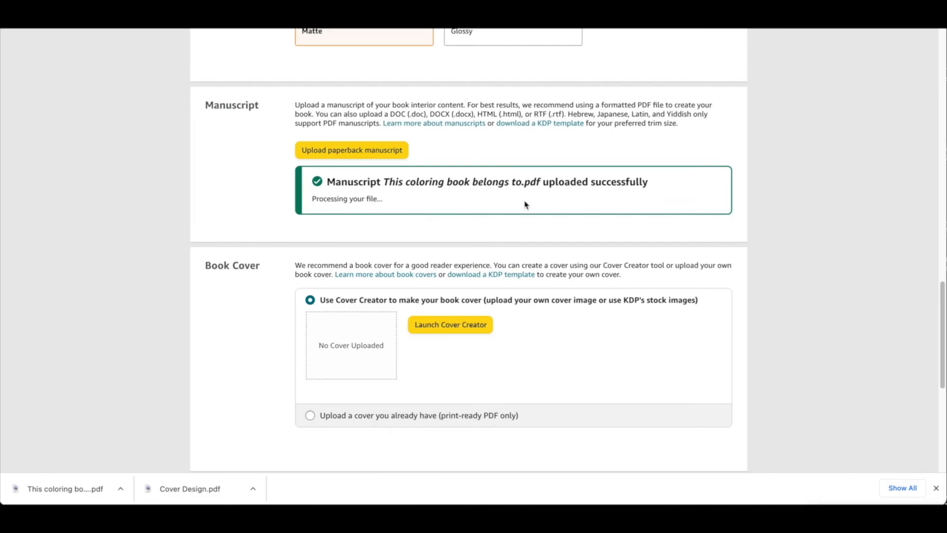
scroll(435, 196, down, 2)
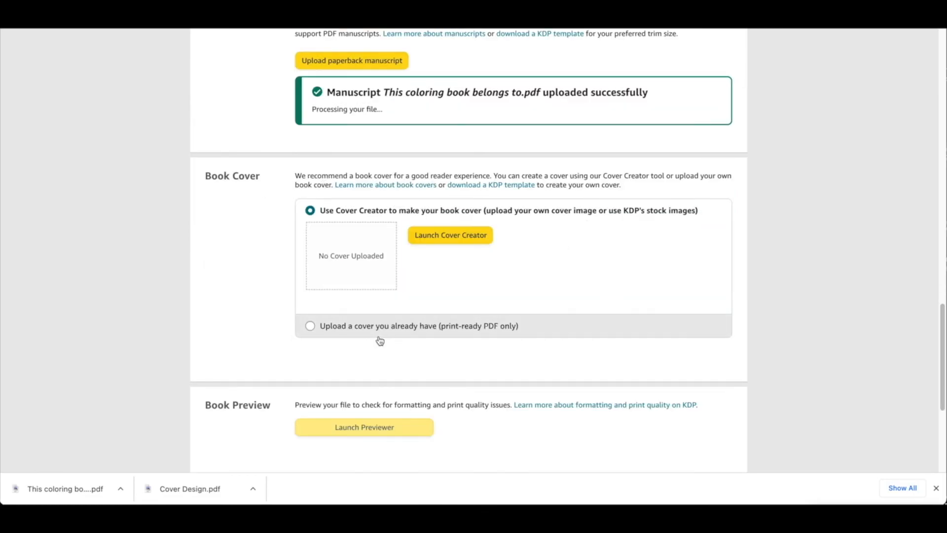
click(345, 328)
click(344, 331)
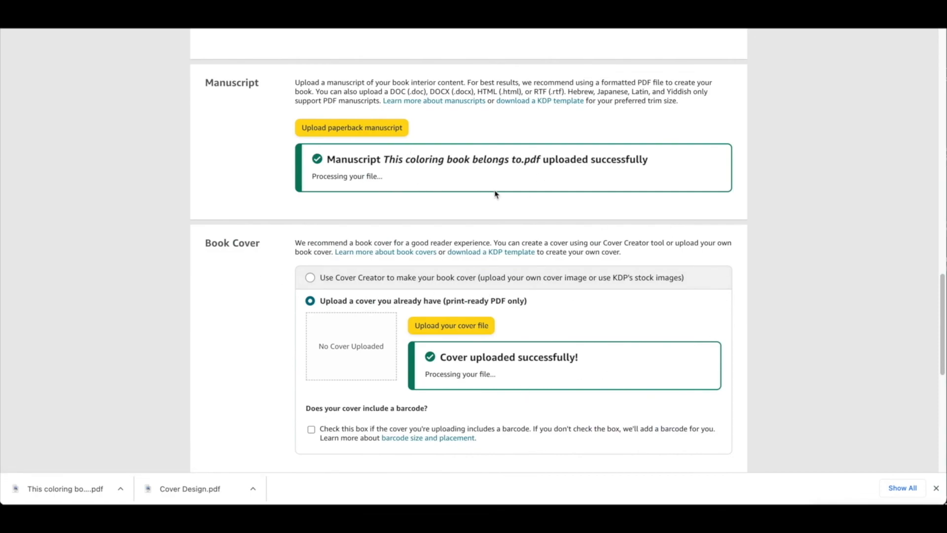
- Review the book cover upload, the barcode option and the book preview section of the paperback content page
scroll(686, 242, down, 2)
scroll(490, 241, down, 1)
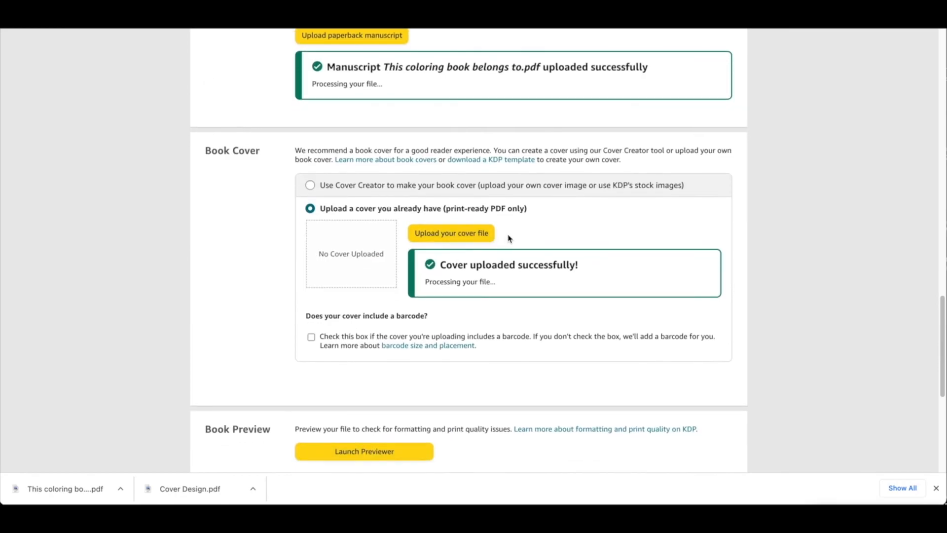
scroll(270, 430, down, 2)
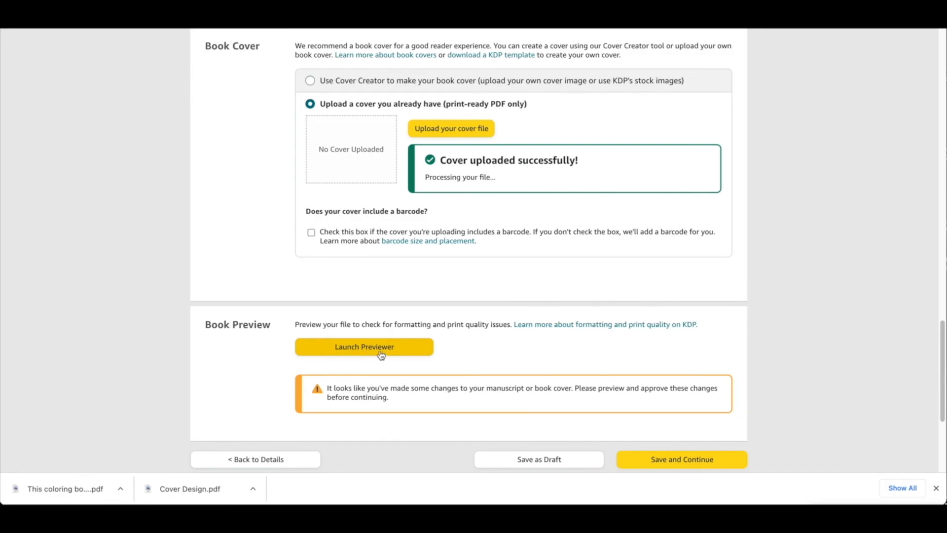
scroll(619, 224, up, 2)
scroll(541, 271, down, 2)
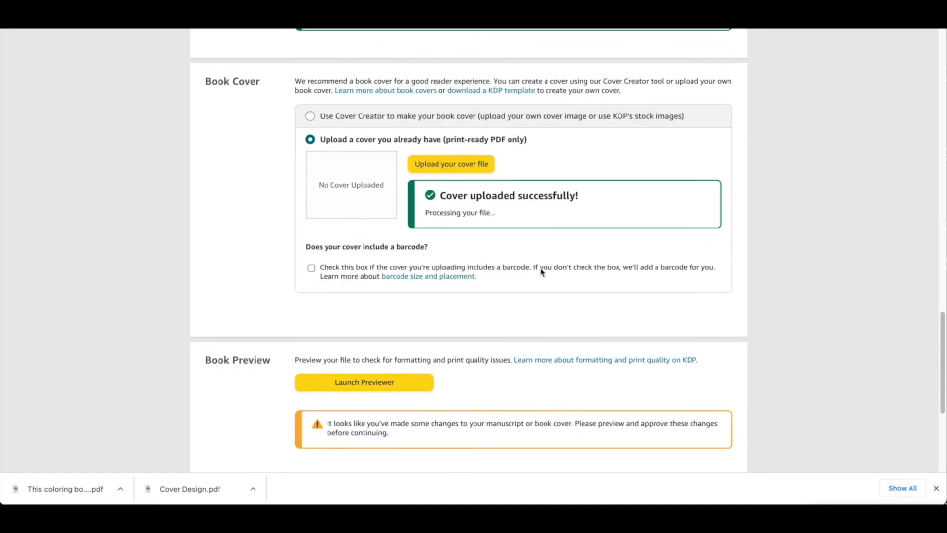
scroll(402, 346, up, 2)
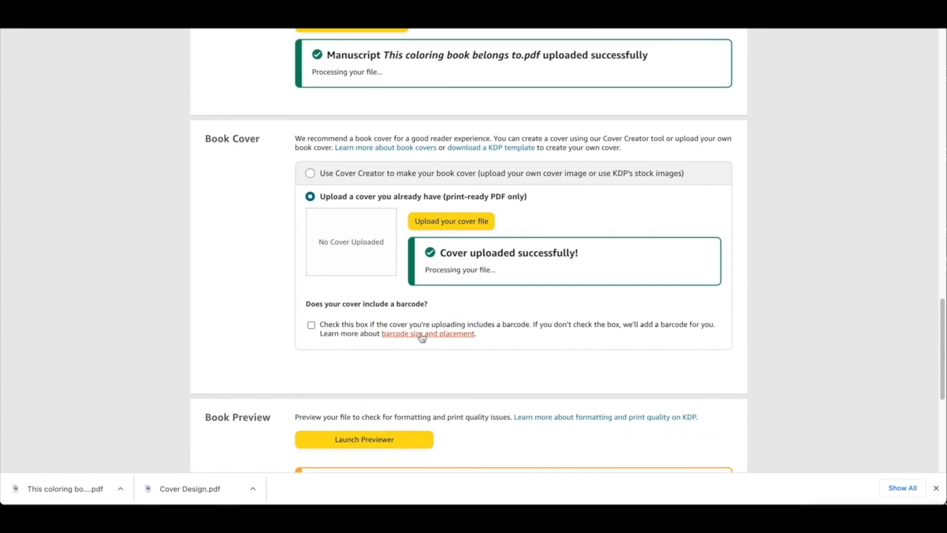
- Launch the print previewer for the uploaded manuscript and cover
scroll(496, 317, up, 1)
scroll(493, 279, up, 2)
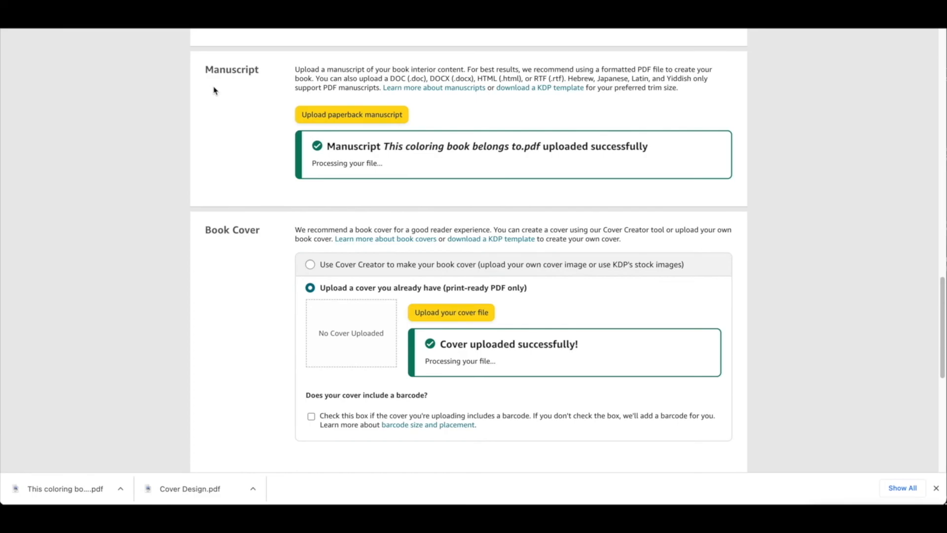
scroll(250, 291, down, 10)
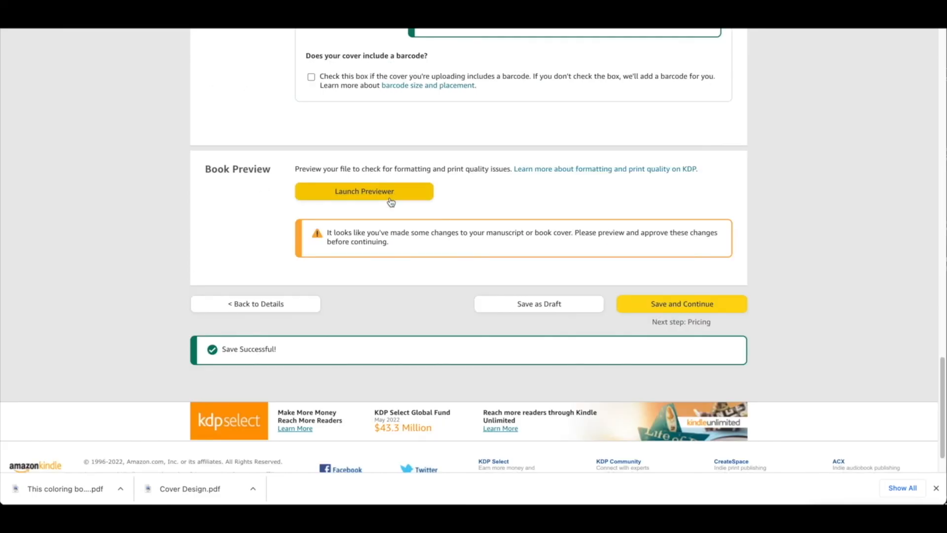
click(390, 199)
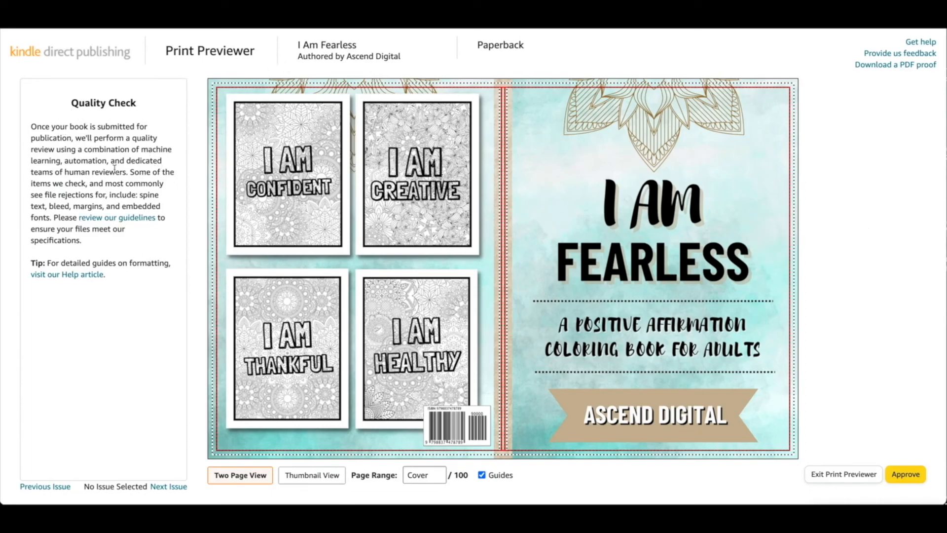
- Page through the cover and interior pages to the end of the book, and approve the print preview
mouse_move(788, 274)
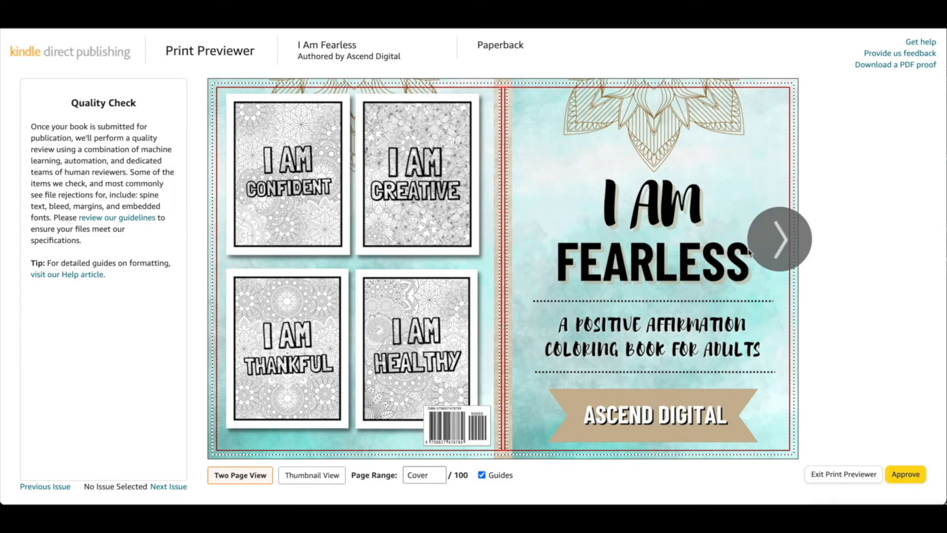
click(786, 242)
click(228, 238)
click(777, 254)
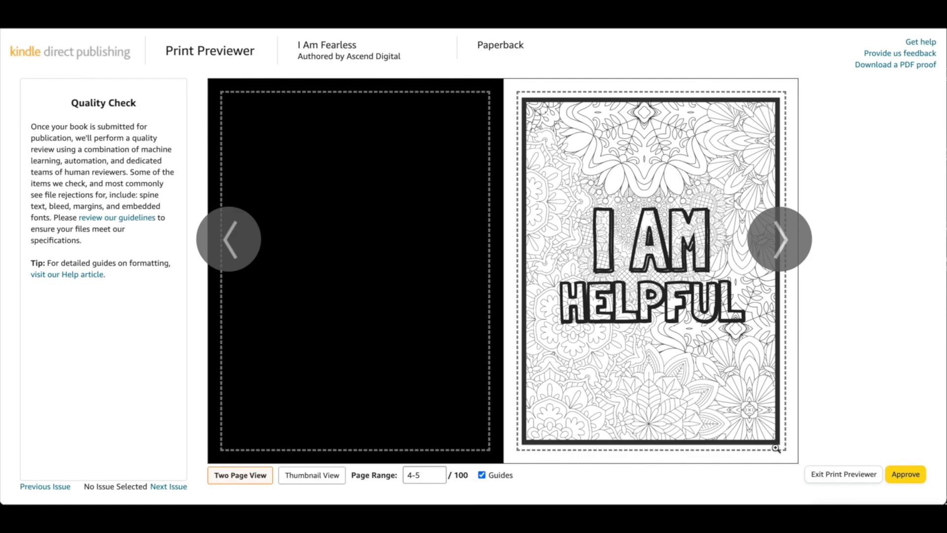
double_click(808, 248)
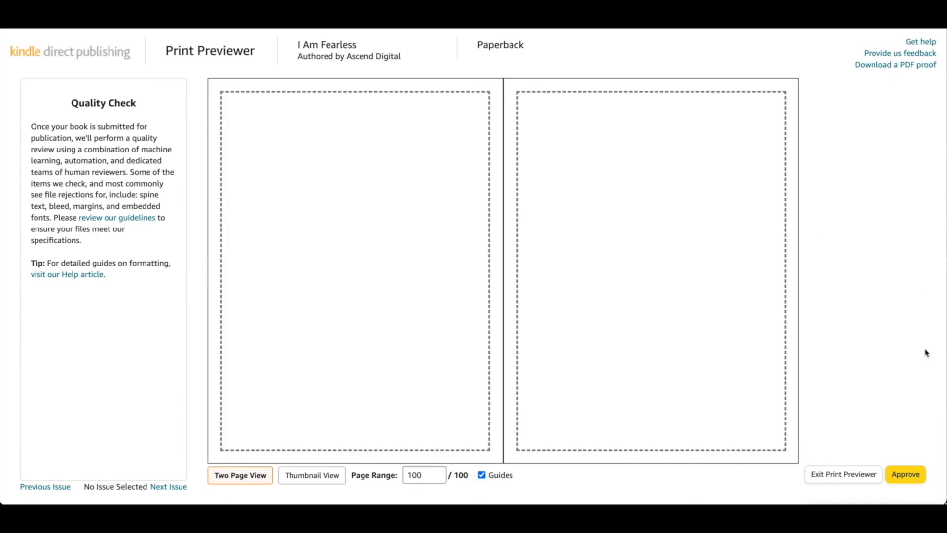
click(917, 477)
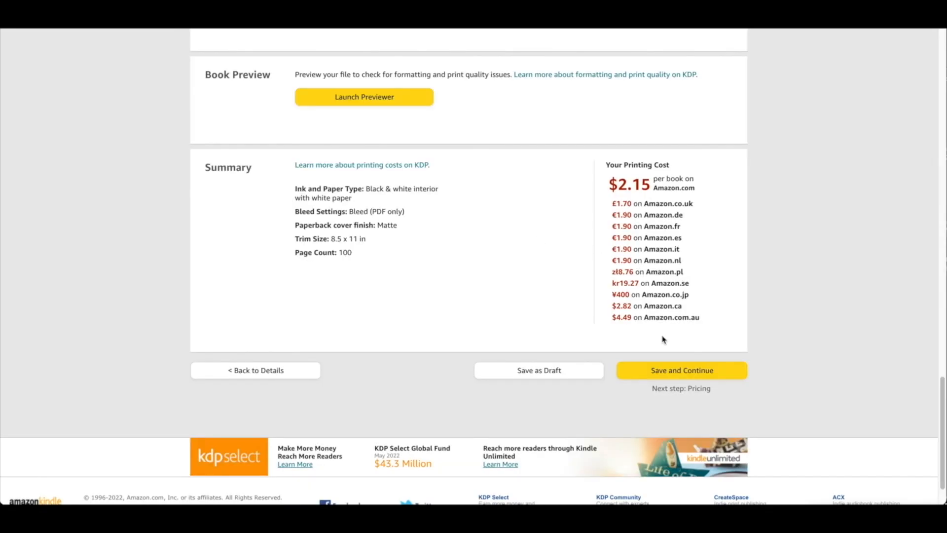
- Save the content and continue to rights and pricing, keeping Amazon.com as the primary marketplace
click(665, 373)
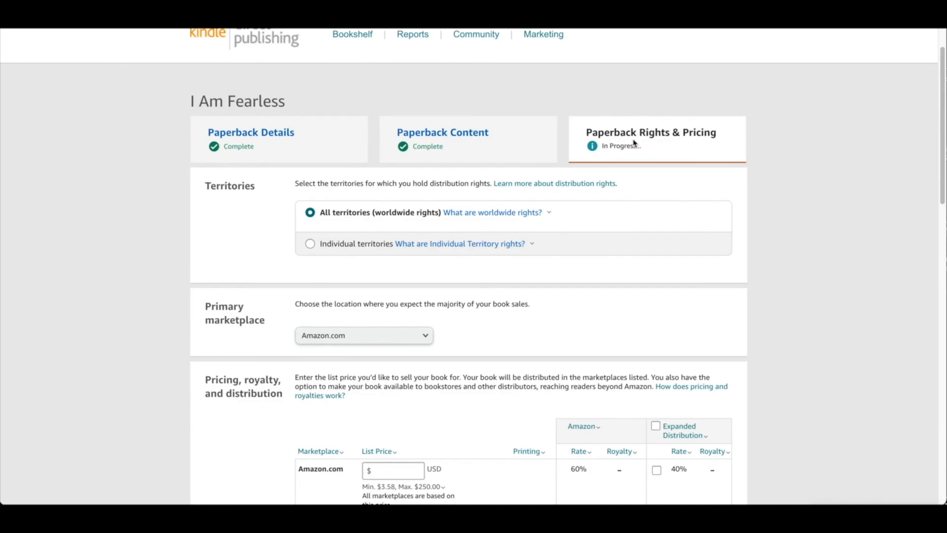
scroll(770, 193, down, 2)
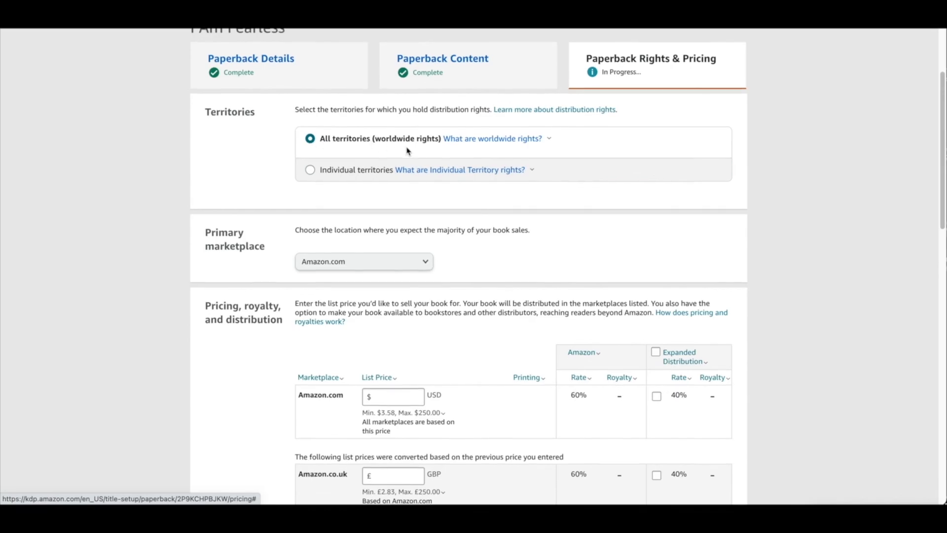
scroll(234, 119, down, 3)
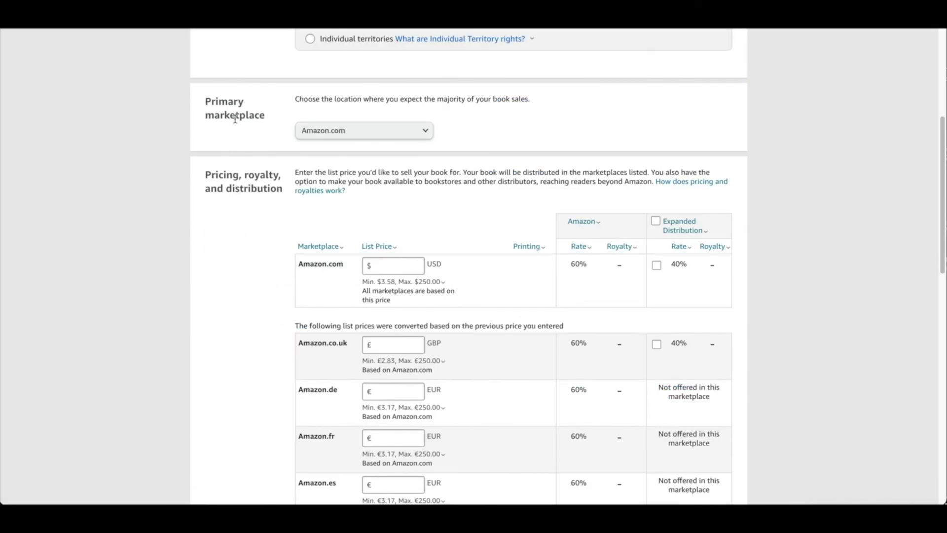
click(421, 130)
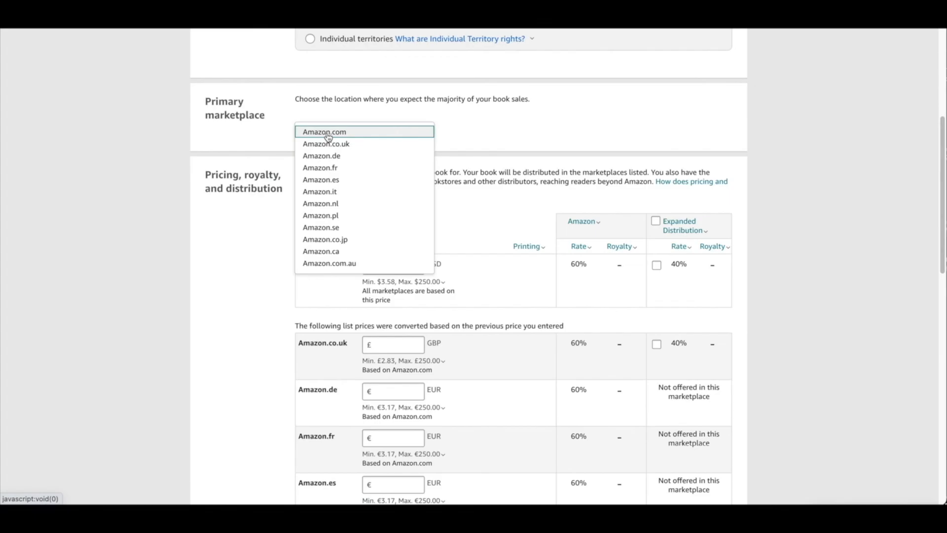
click(380, 131)
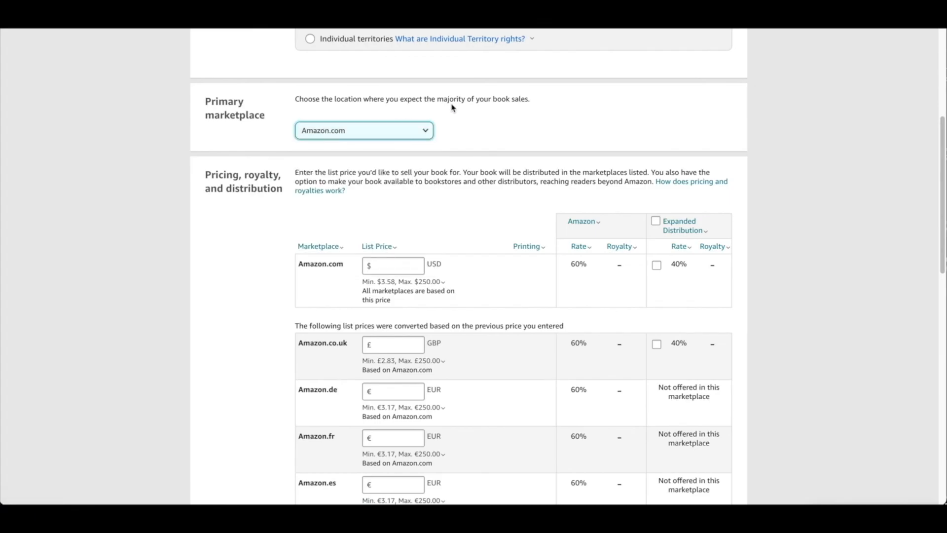
- Set the Amazon.com list price to 9.99 USD as the basis for the other marketplaces
scroll(603, 123, down, 2)
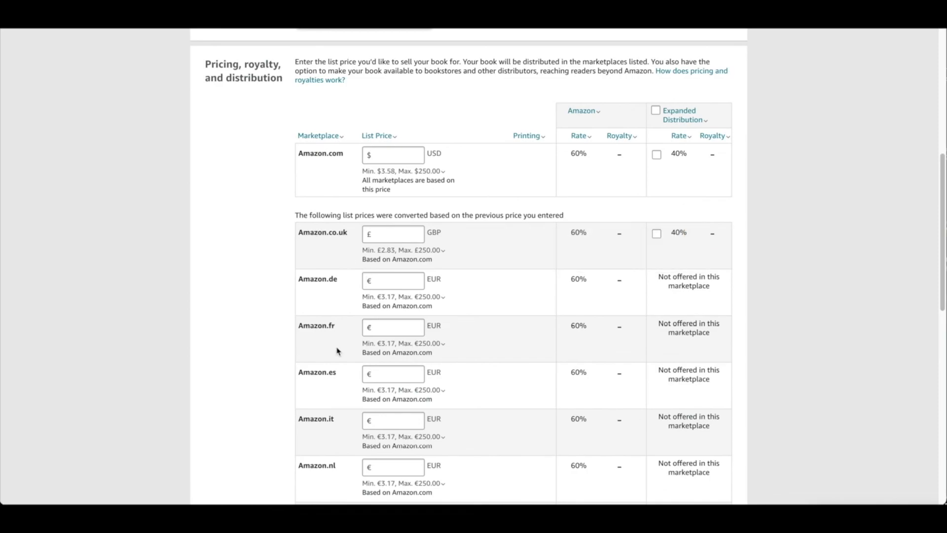
click(413, 149)
text(9.99)
key(Tab)
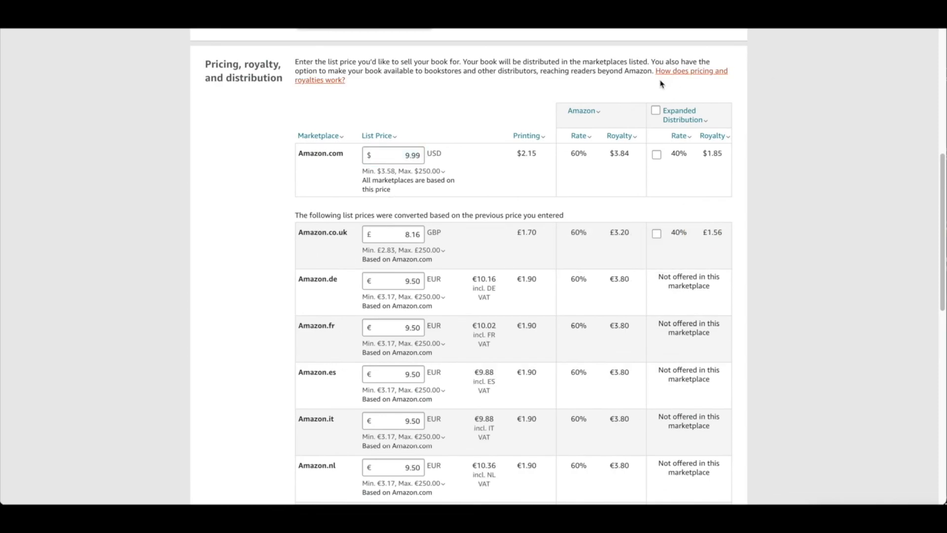
- Enable Expanded Distribution for the paperback and review the remaining marketplace prices down to the Terms & Conditions
click(655, 110)
mouse_move(413, 249)
mouse_move(437, 172)
scroll(801, 254, down, 10)
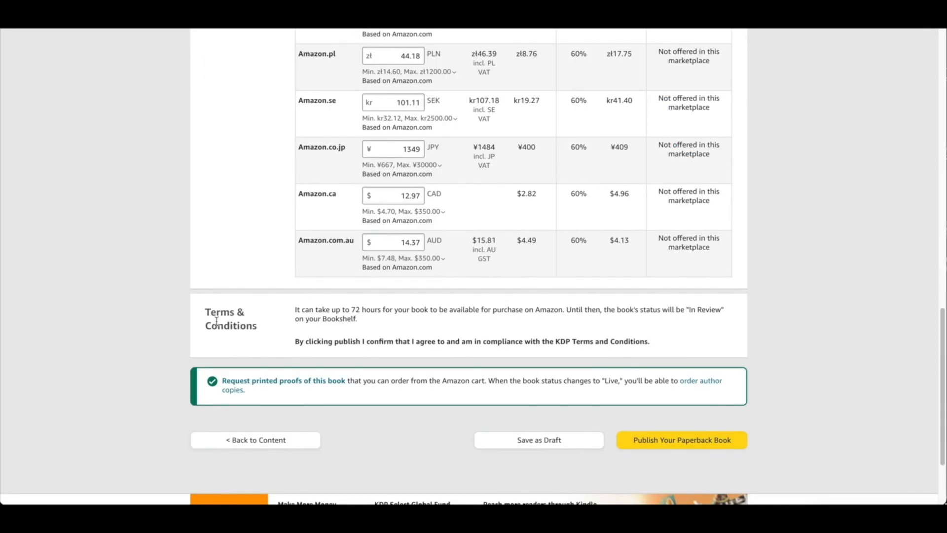